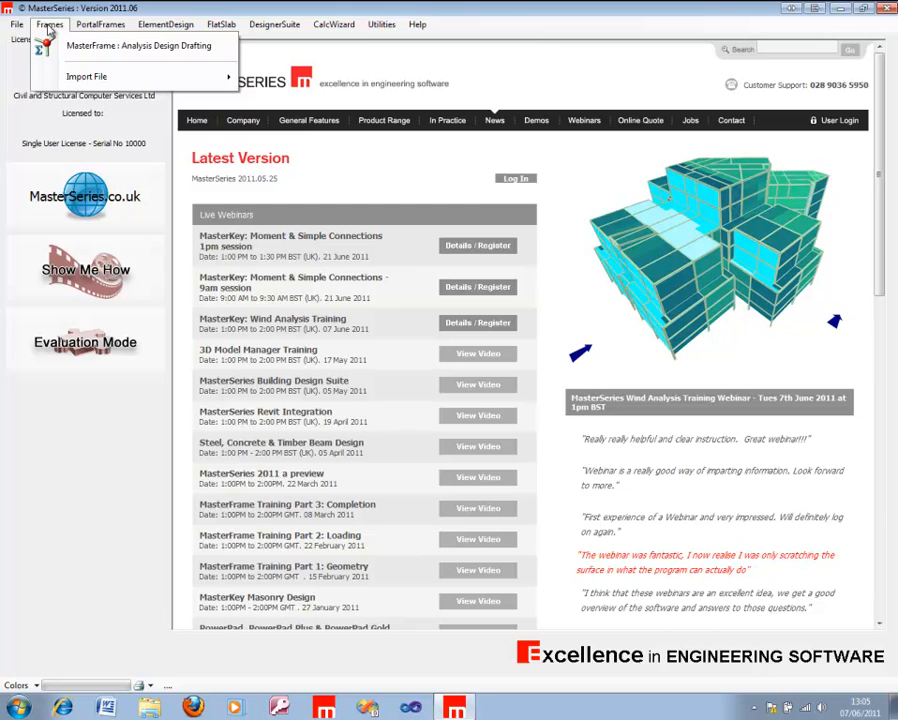
# Step: Open the Combined Panels model in MasterFrame to view it, and close it again
pyautogui.click(48, 26)
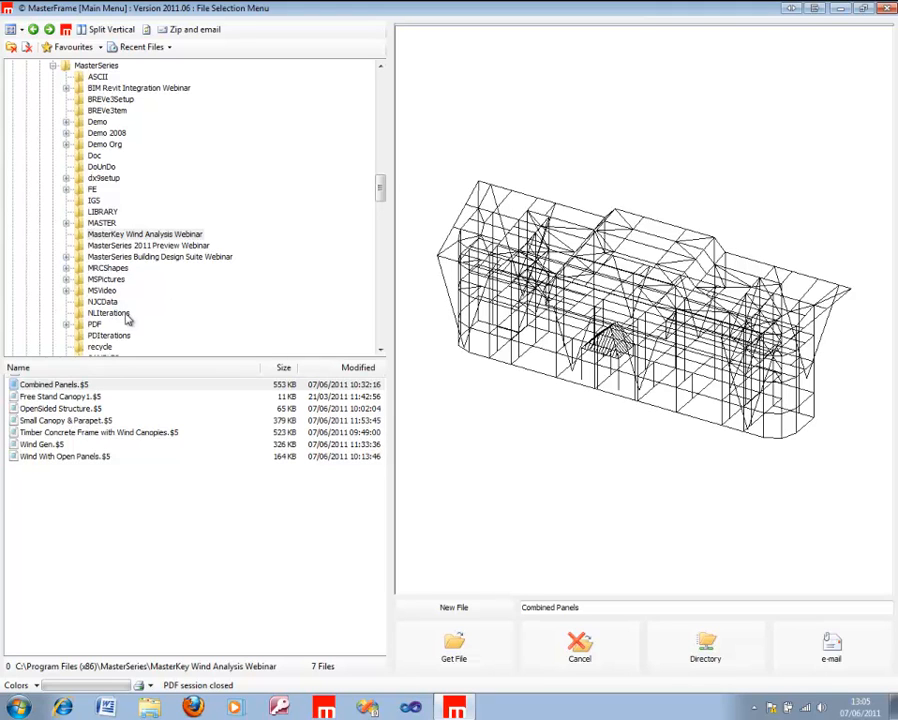
pyautogui.click(60, 385)
pyautogui.click(454, 652)
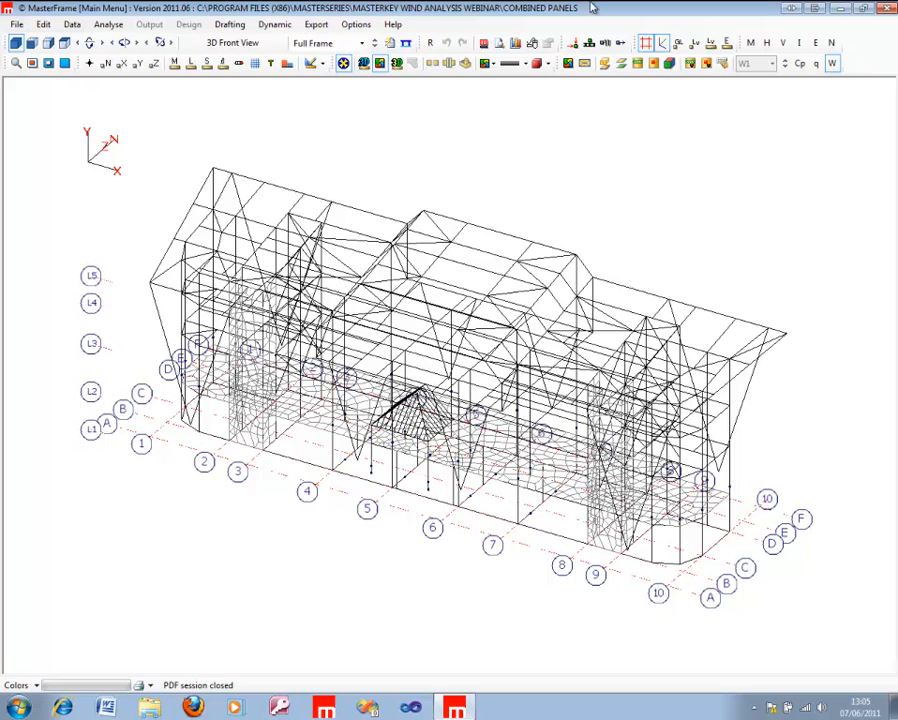
pyautogui.click(889, 8)
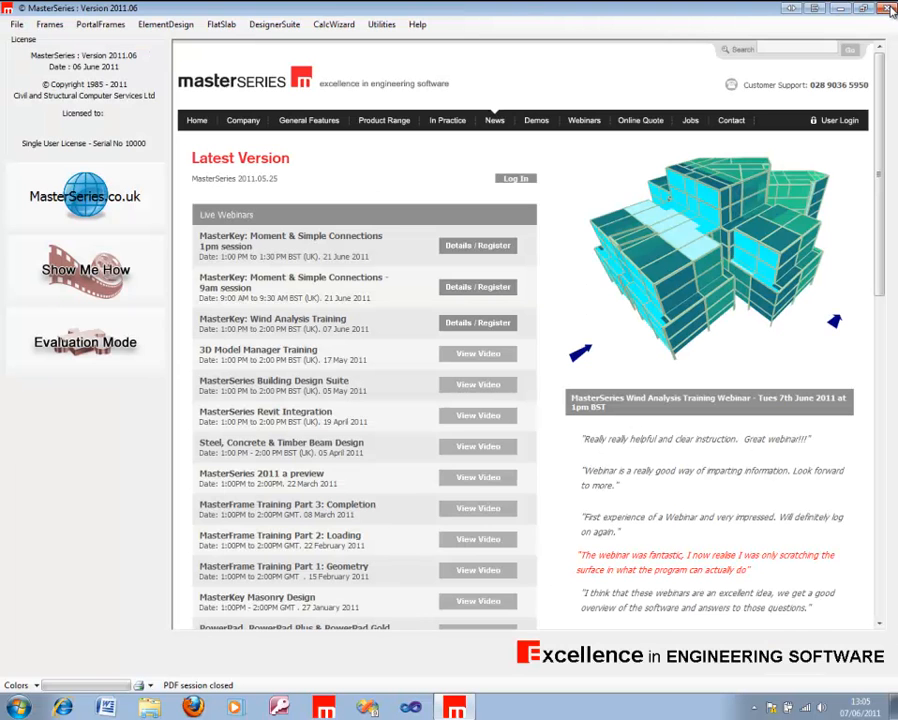
# Step: Open the web.MKW file in the MasterKey Wind Loading Site Analysis module
pyautogui.click(287, 24)
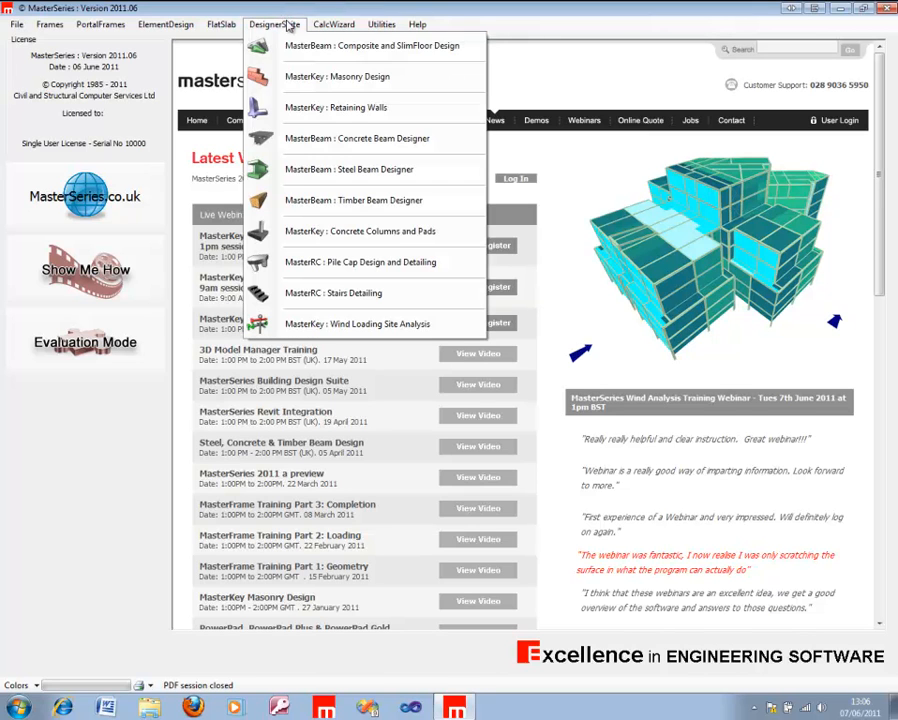
pyautogui.click(307, 325)
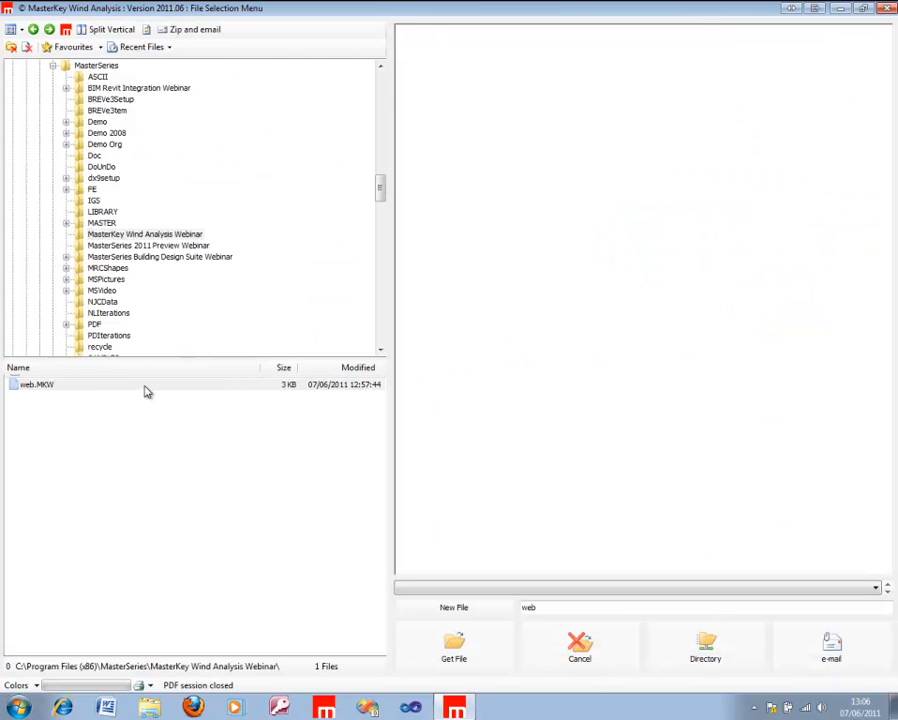
pyautogui.click(144, 386)
pyautogui.click(446, 656)
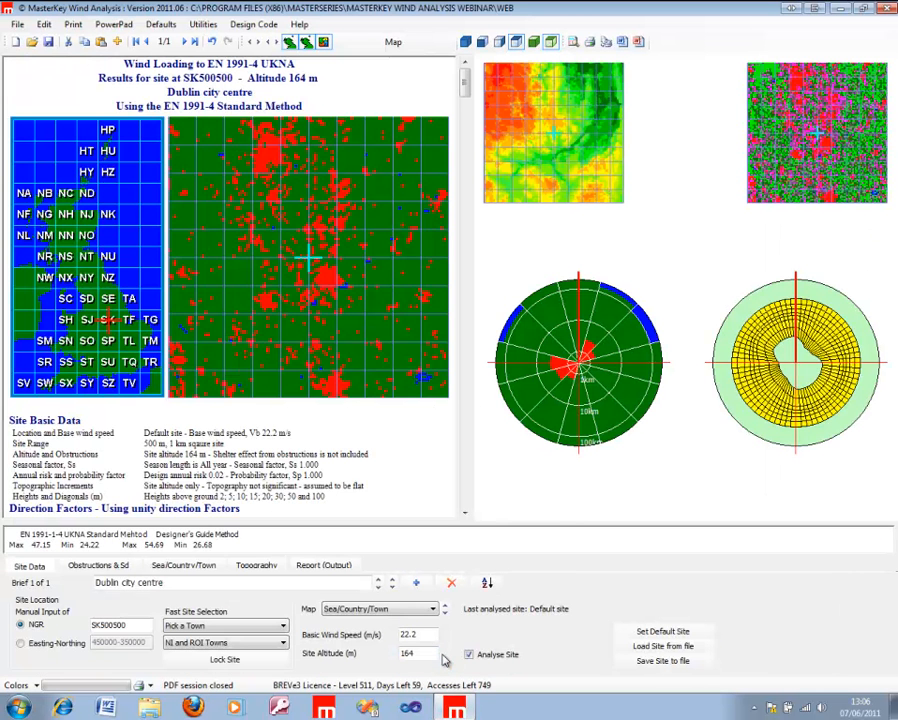
# Step: Move the site to grid square SJ on the UK map, keeping NGR as the manual location input
pyautogui.click(87, 319)
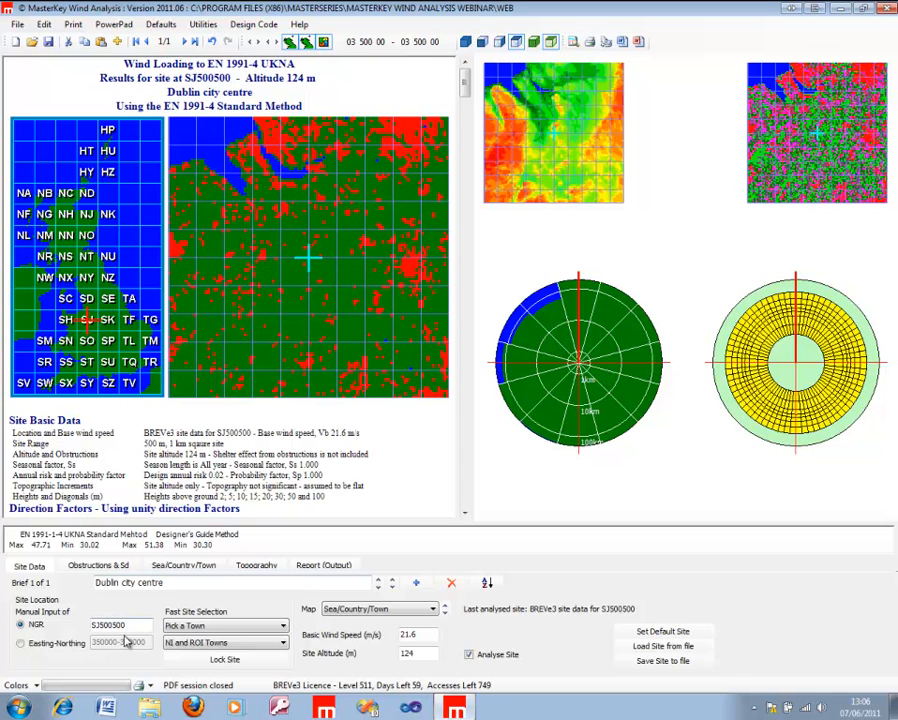
pyautogui.moveTo(130, 627); pyautogui.dragTo(80, 630)
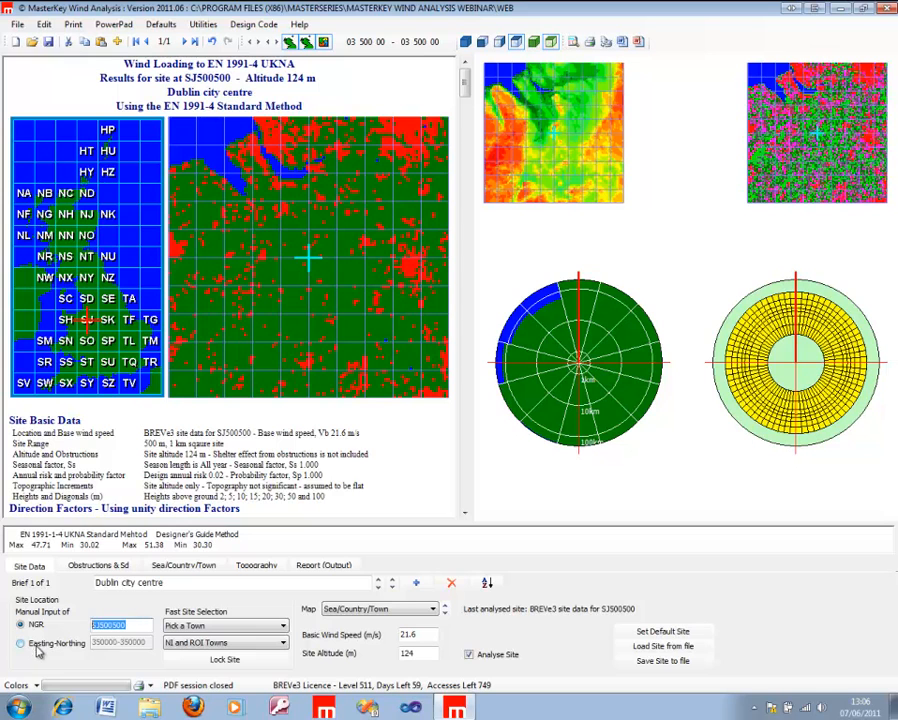
pyautogui.click(33, 645)
pyautogui.click(21, 625)
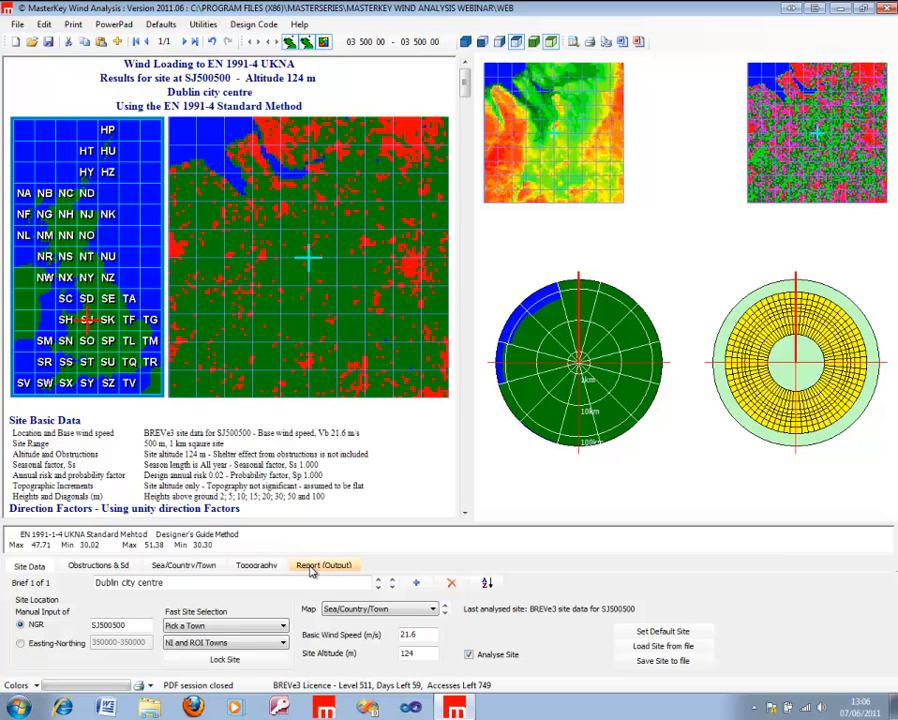
# Step: Review the Eurocode report method options, and switch the design code to BS 6399 Pt2
pyautogui.click(317, 566)
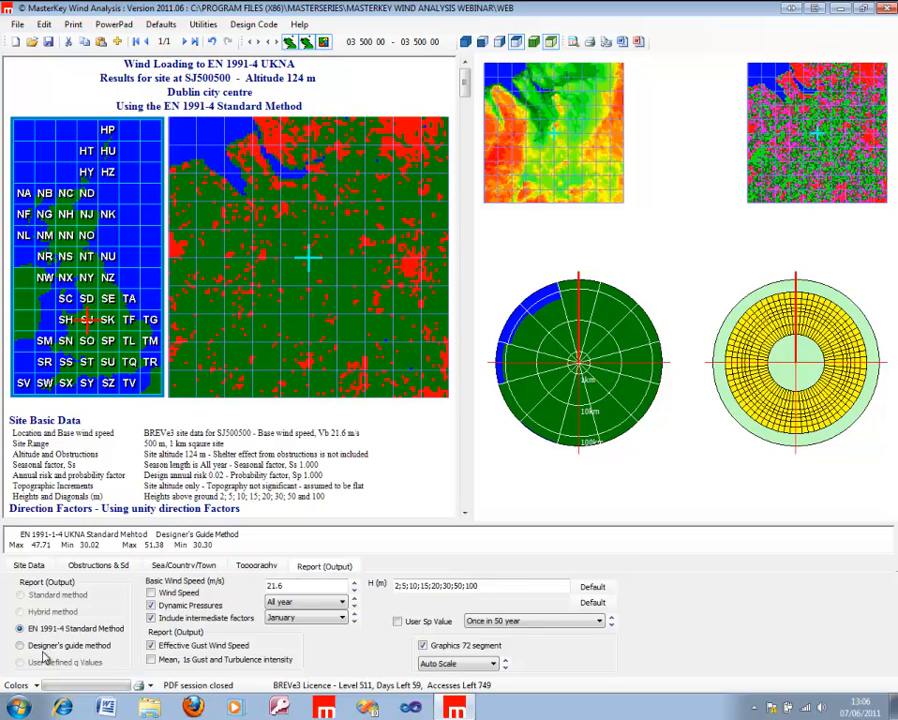
pyautogui.click(31, 566)
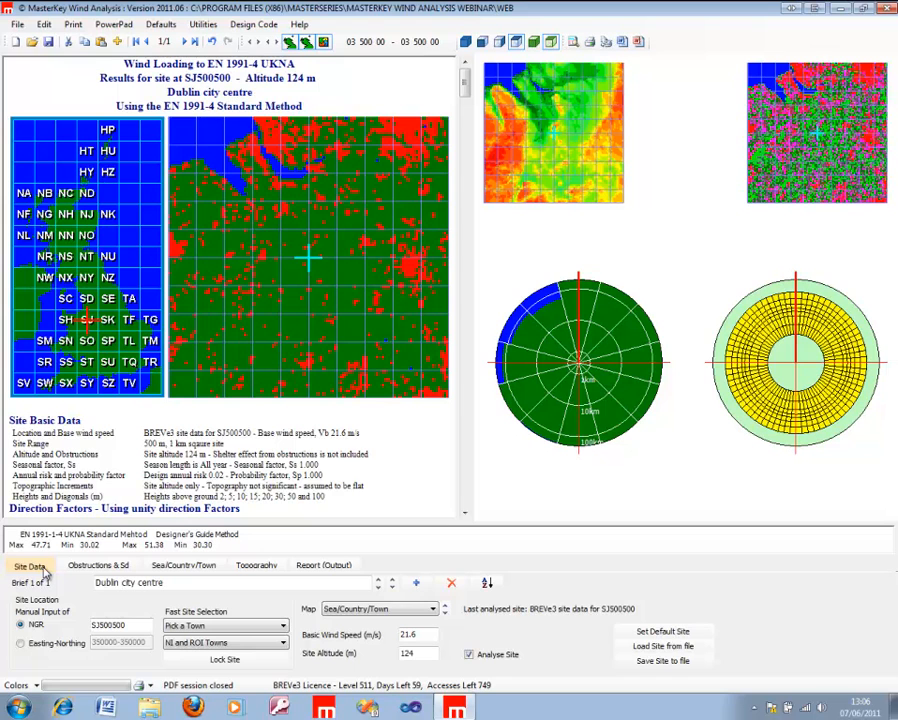
pyautogui.click(253, 24)
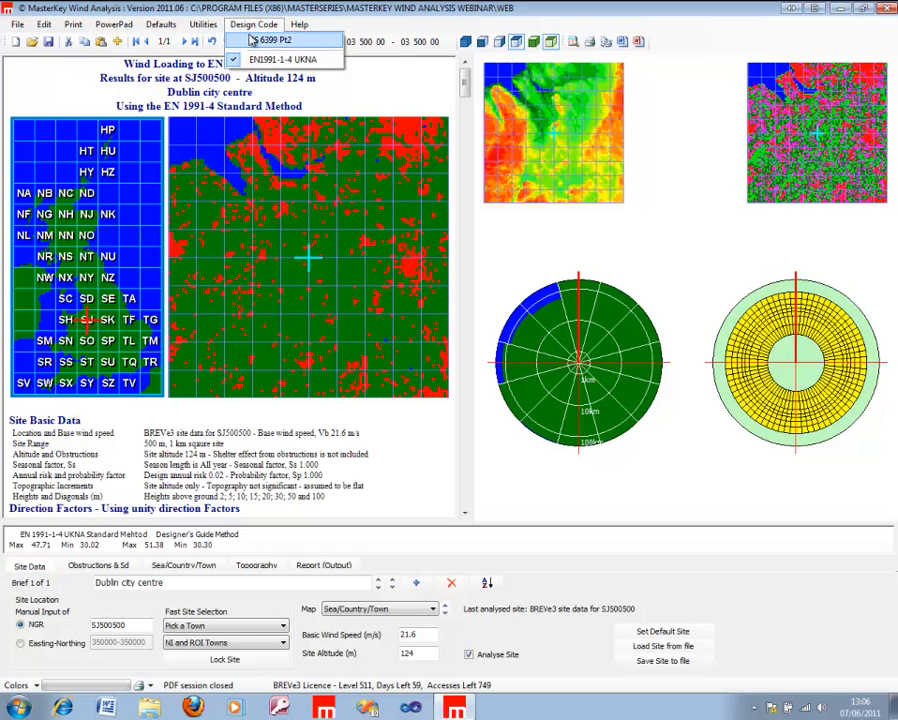
pyautogui.click(270, 40)
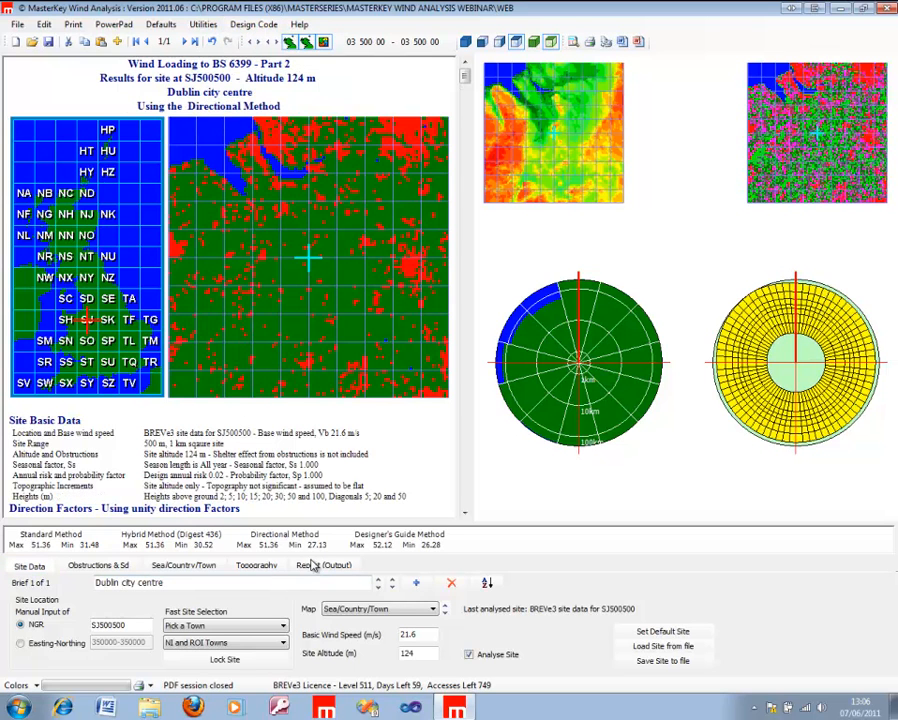
# Step: Try the Standard method for the report output and return to the Directional Method
pyautogui.click(312, 566)
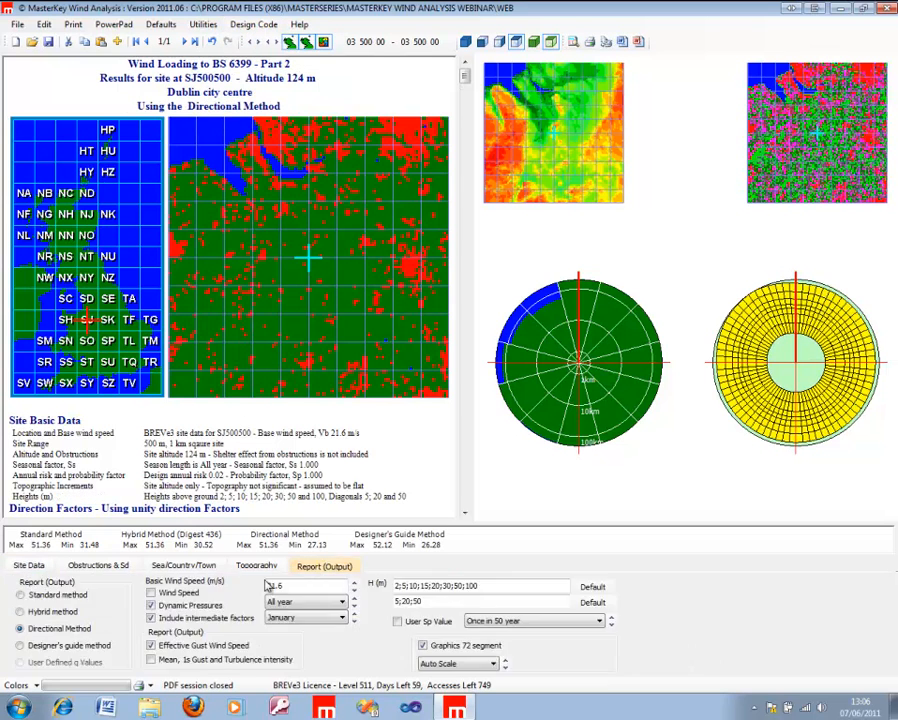
pyautogui.click(42, 598)
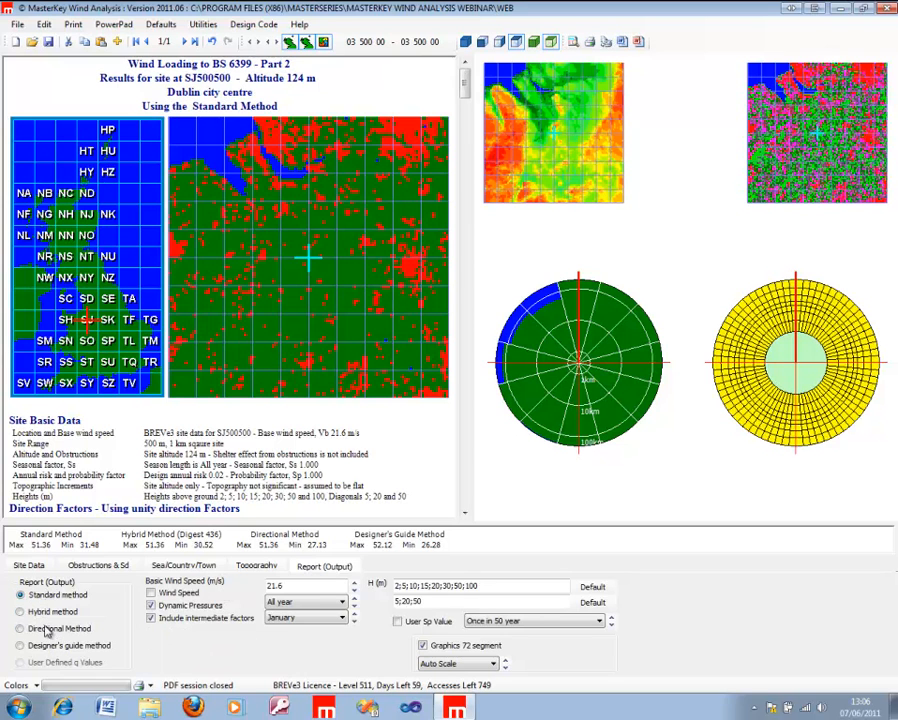
pyautogui.click(40, 629)
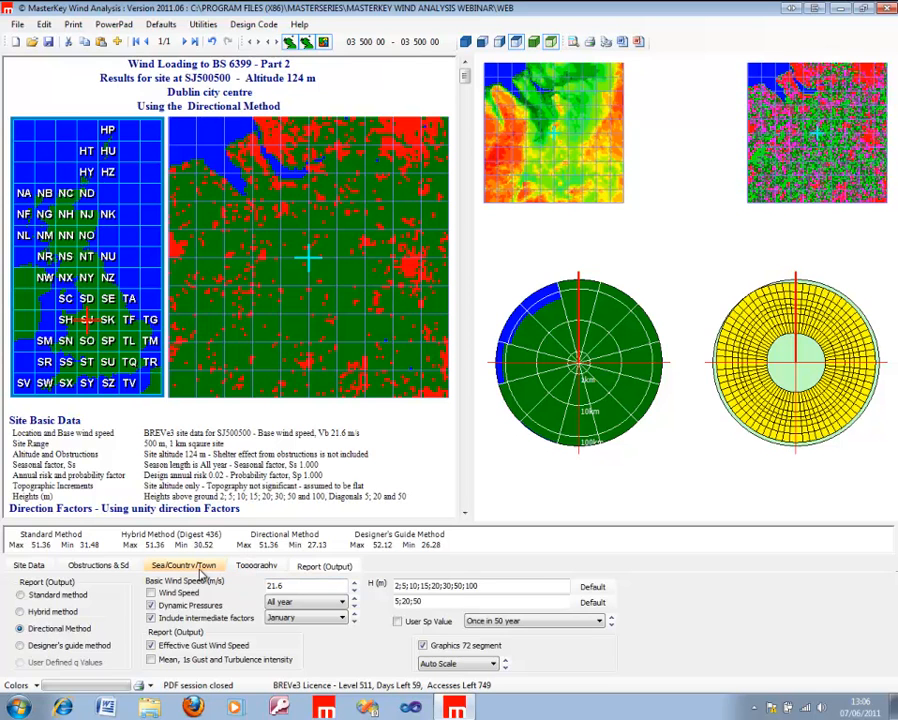
# Step: Apply the UK Sd direction factors and show the wind plots in a 3D view
pyautogui.click(110, 566)
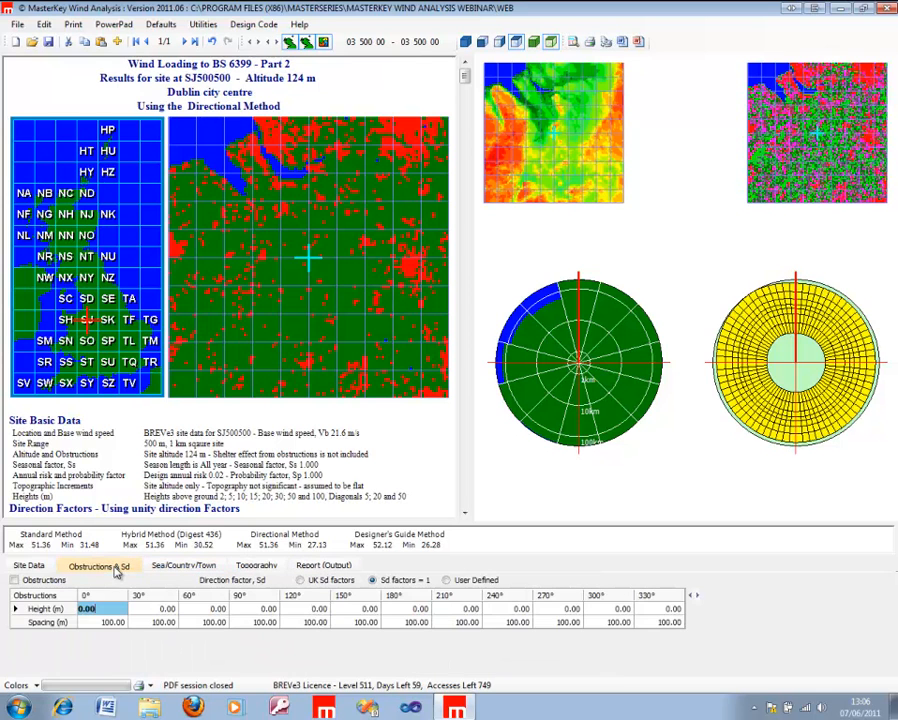
pyautogui.click(302, 580)
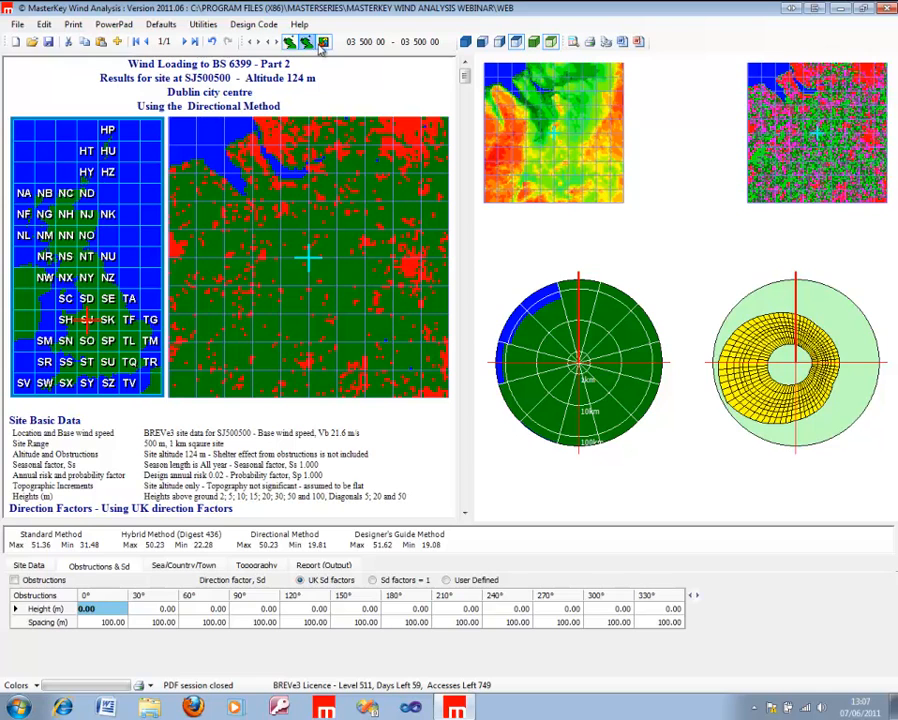
pyautogui.click(467, 44)
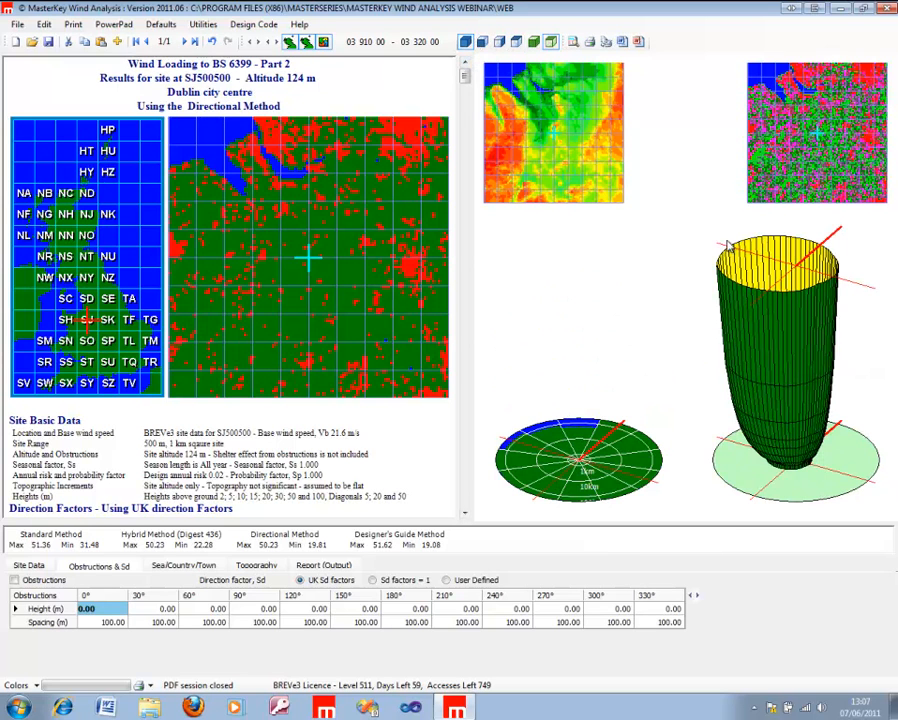
# Step: Review the report, site, obstruction and Sea/Country/Town fetch settings, and set the topography to Internal Data
pyautogui.click(332, 567)
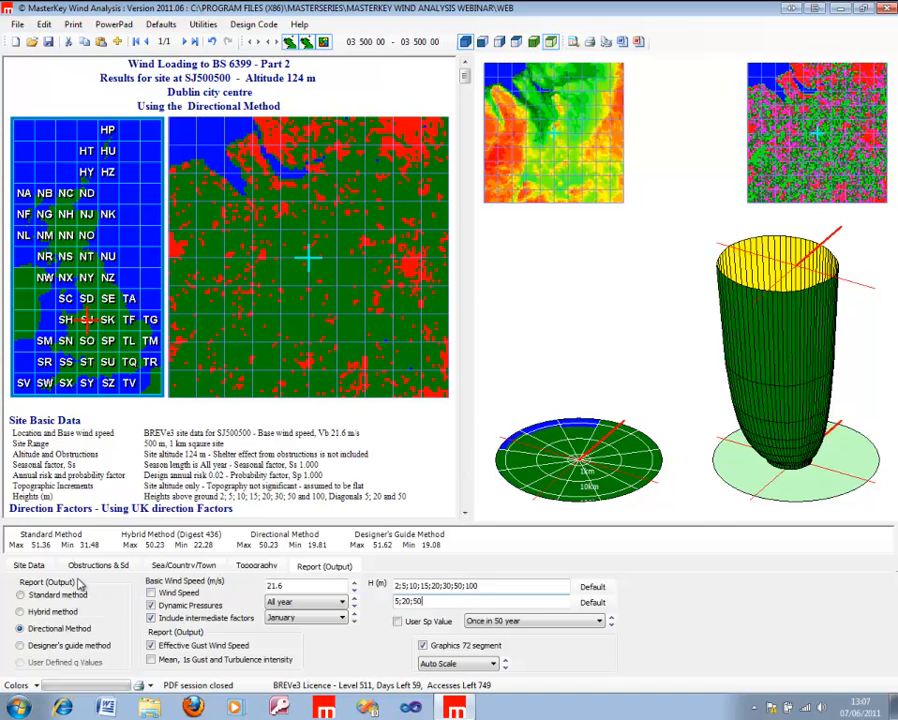
pyautogui.click(22, 566)
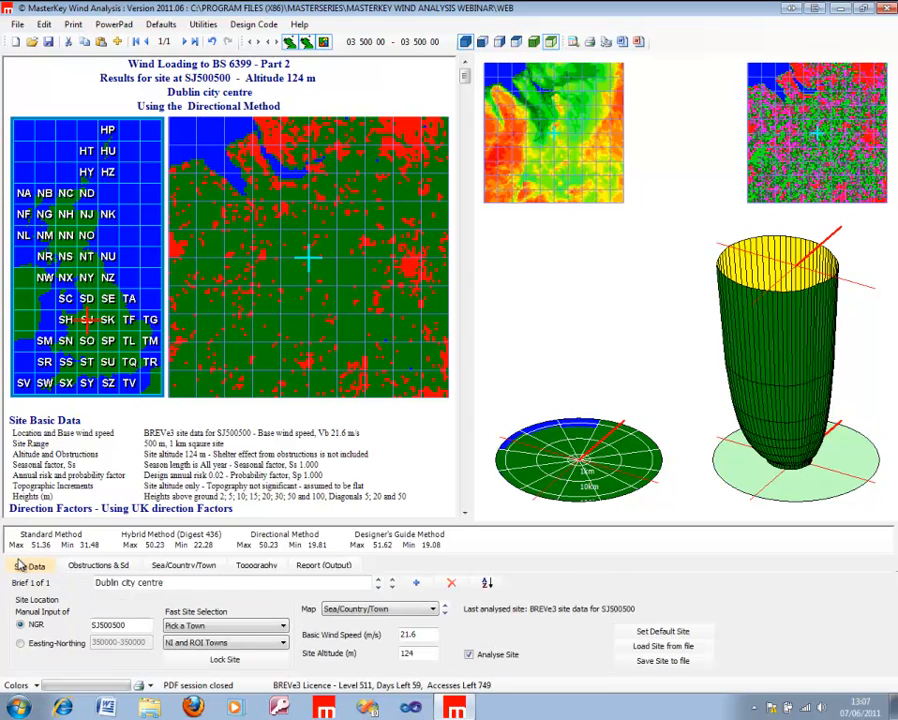
pyautogui.click(72, 566)
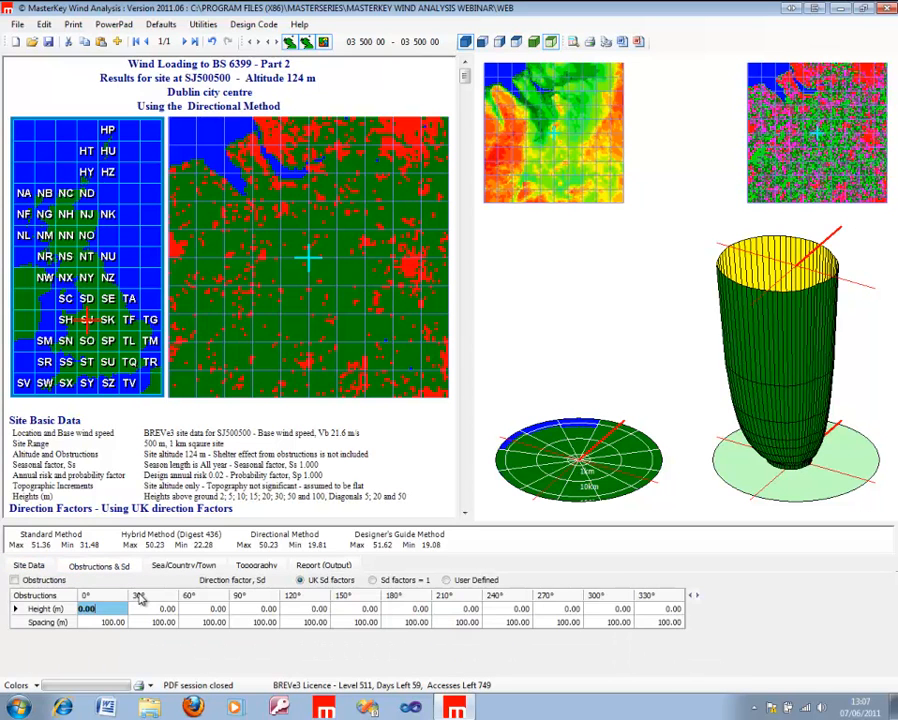
pyautogui.click(184, 567)
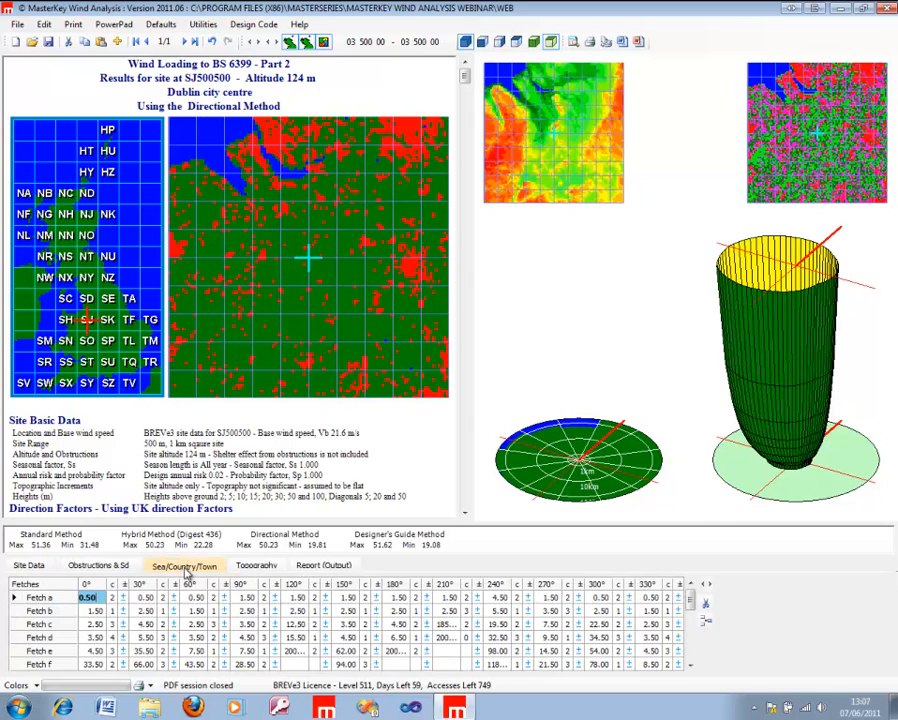
pyautogui.click(255, 568)
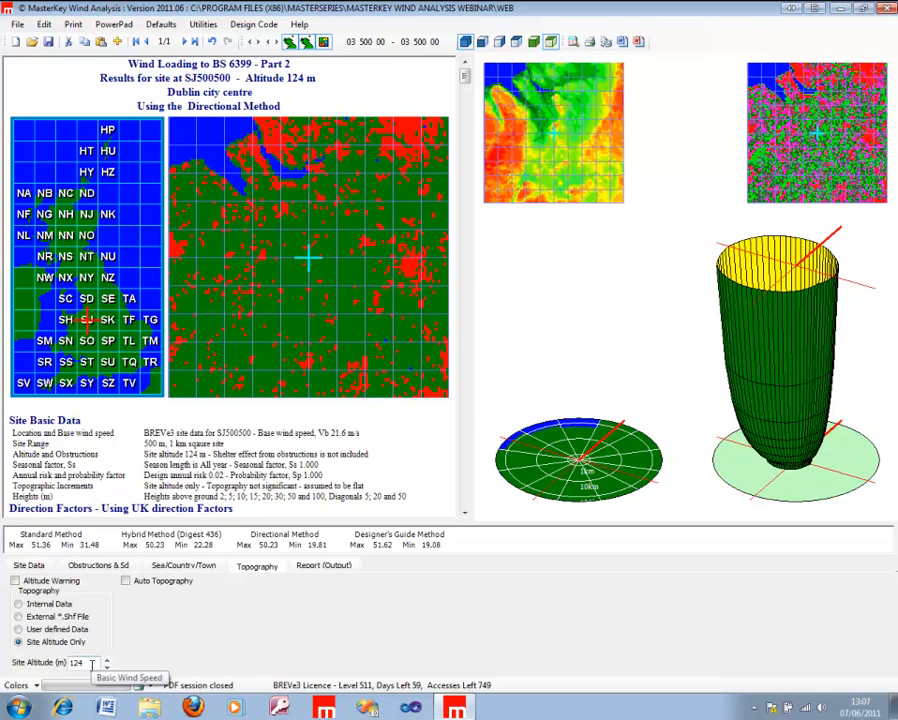
pyautogui.click(50, 605)
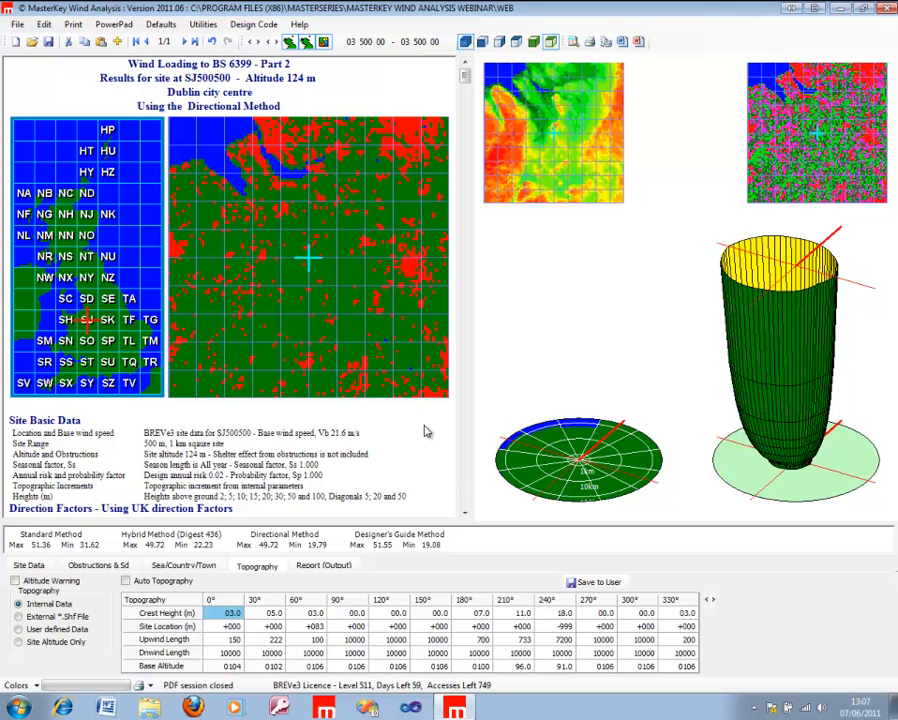
# Step: Examine the Directional Method report from the site and topography data through the 100 m height wind pressures
pyautogui.scroll(-12, 465, 487)
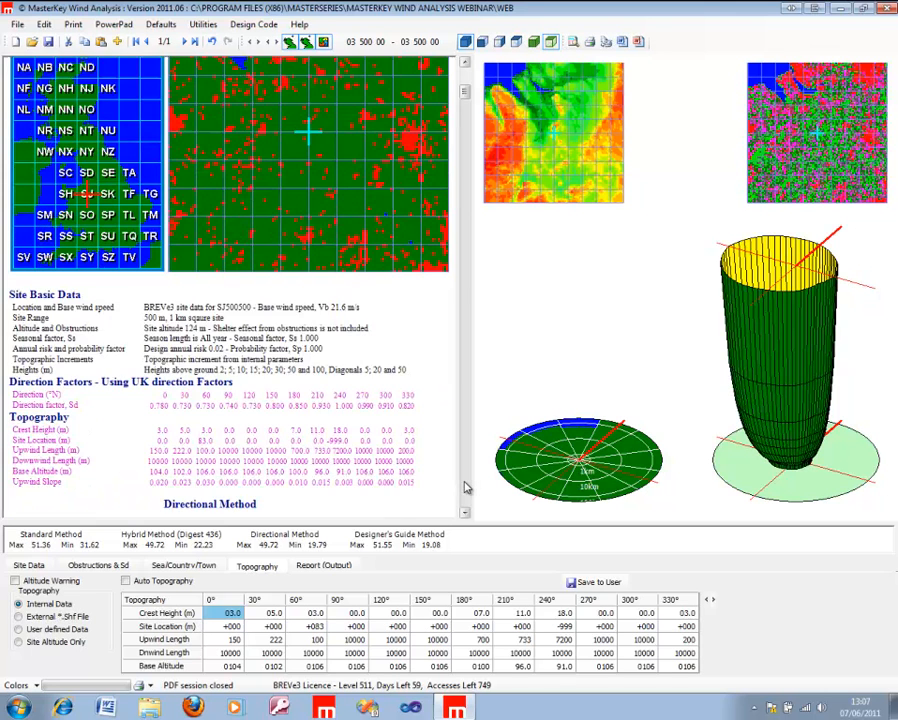
pyautogui.scroll(-10, 465, 487)
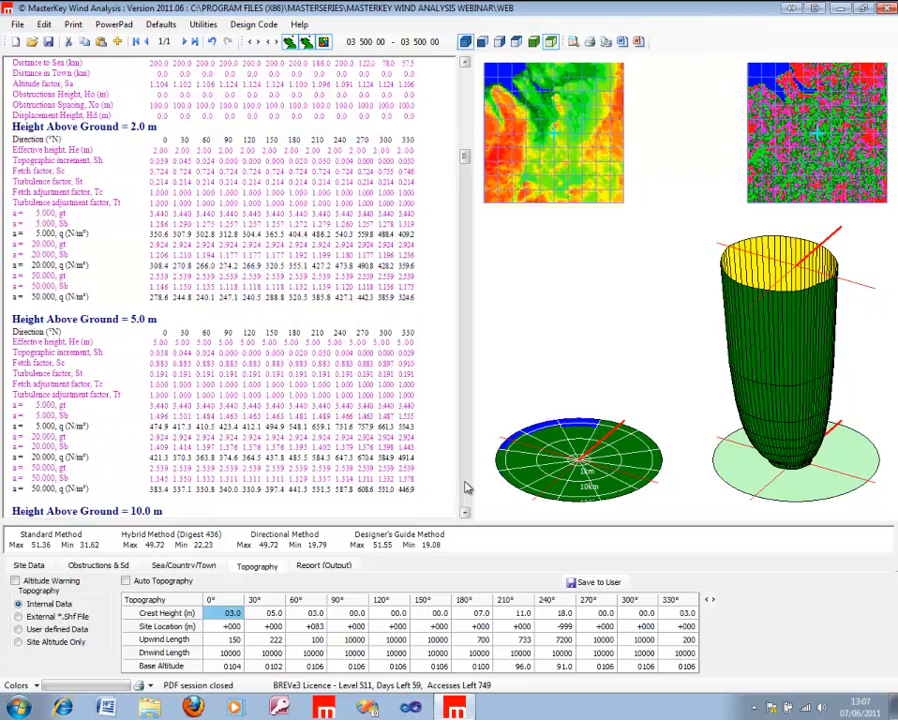
pyautogui.scroll(-10, 465, 487)
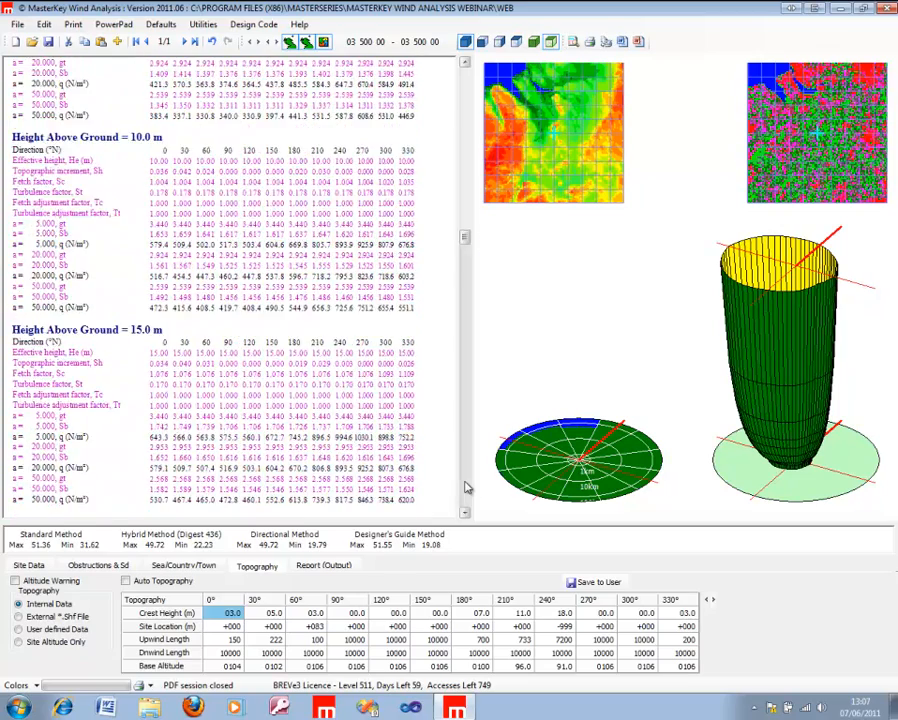
pyautogui.scroll(-10, 465, 487)
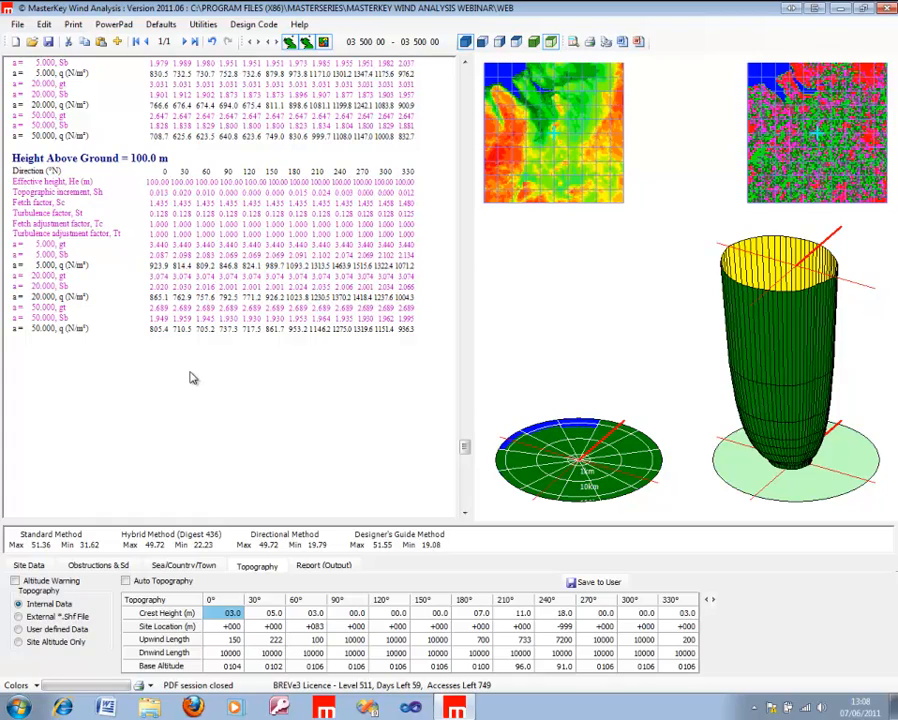
pyautogui.scroll(2, 467, 76)
pyautogui.scroll(15, 467, 76)
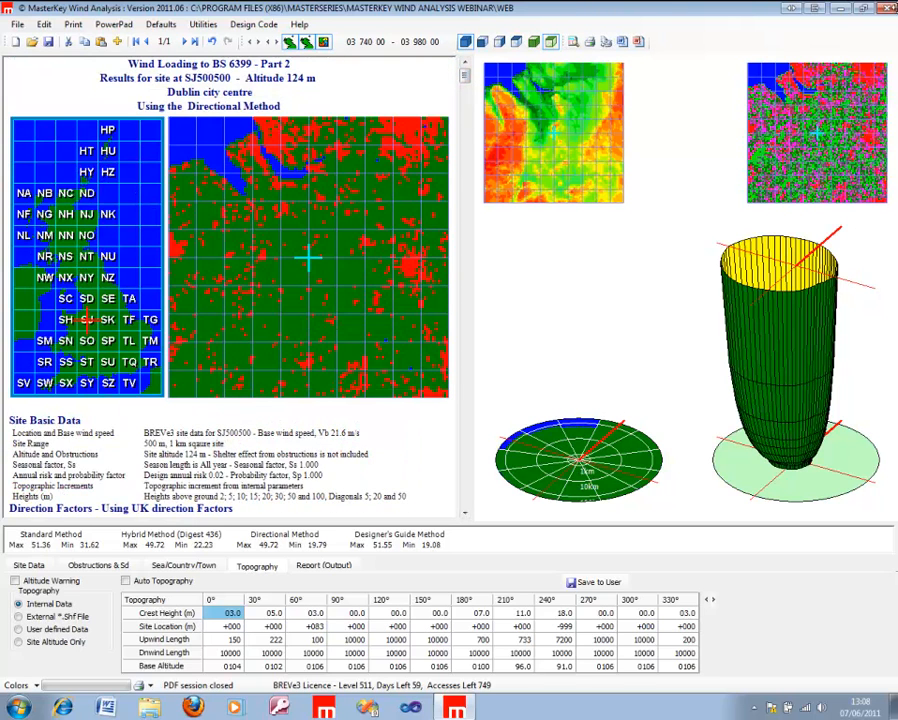
# Step: Exit the wind loading session without saving the web data file
pyautogui.click(887, 8)
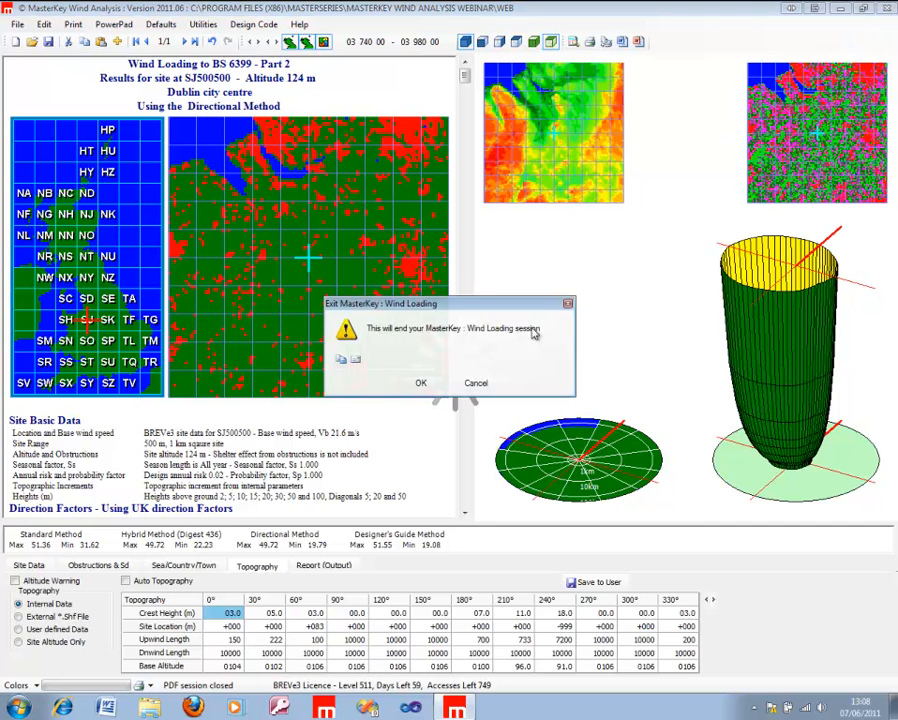
pyautogui.click(421, 386)
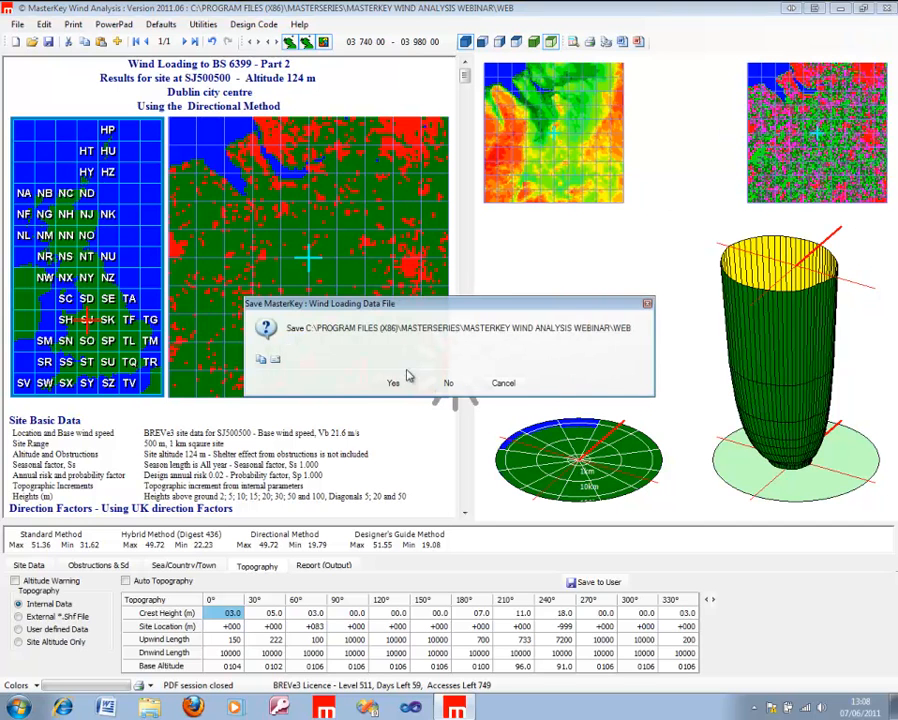
pyautogui.click(452, 388)
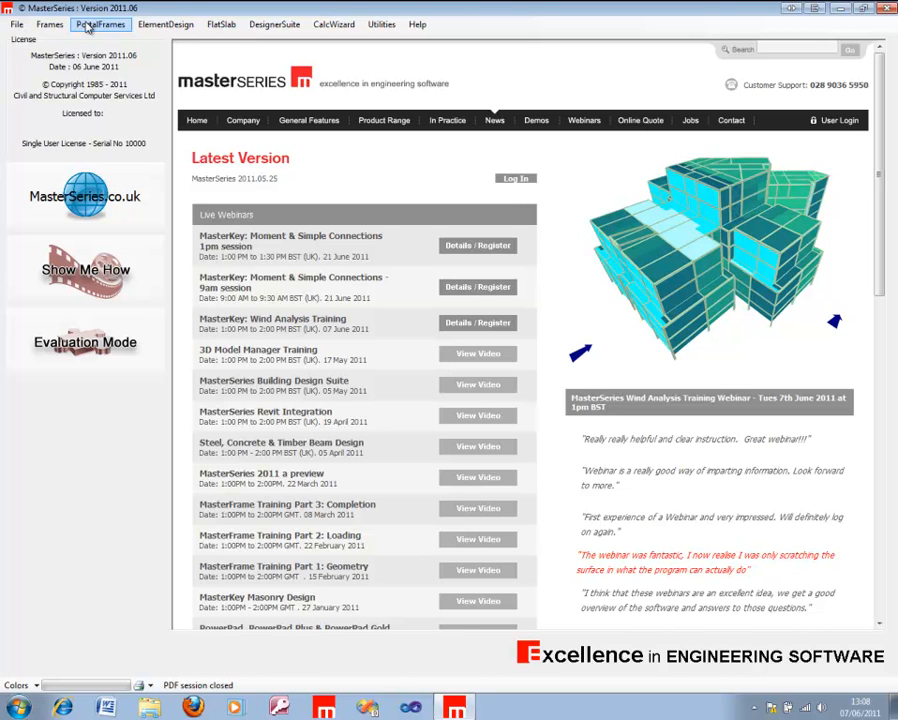
# Step: Start MasterFrame and open the Combined Panels file from the MasterKey Wind Analysis Webinar folder
pyautogui.click(46, 25)
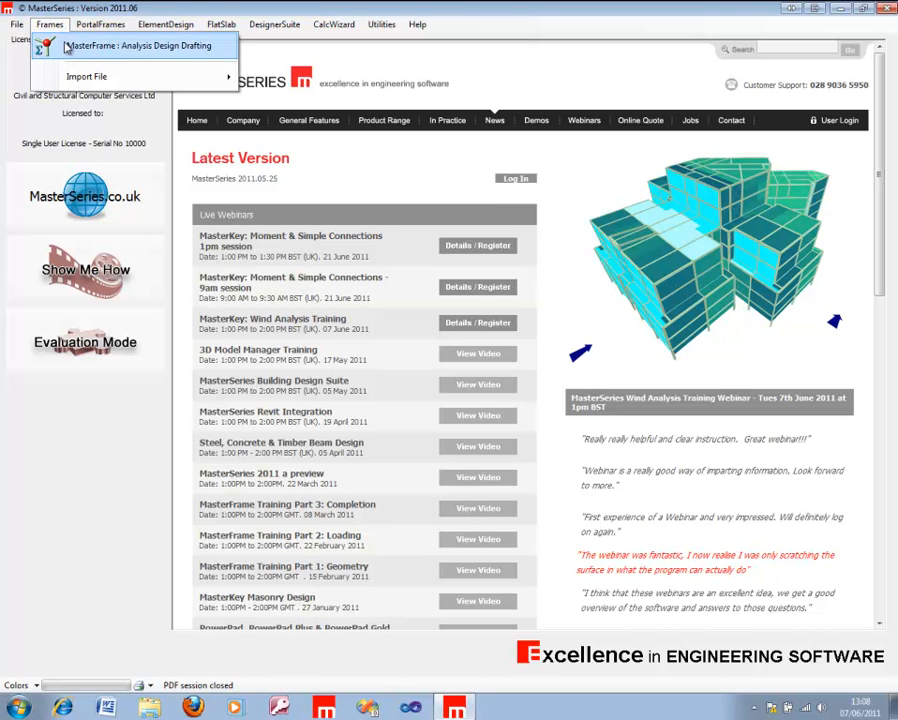
pyautogui.click(46, 44)
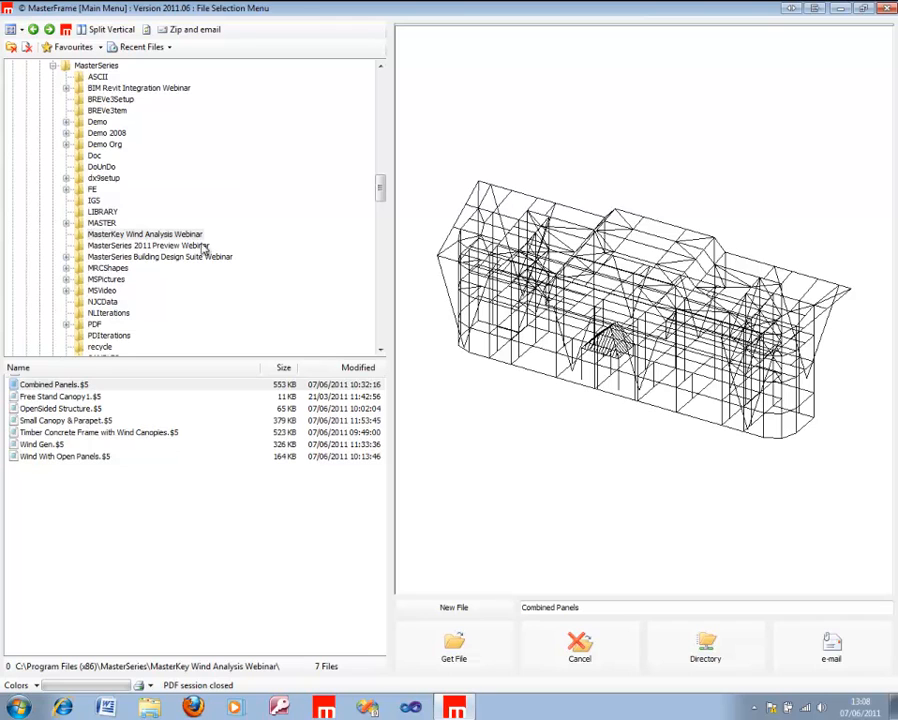
pyautogui.click(96, 388)
pyautogui.click(452, 648)
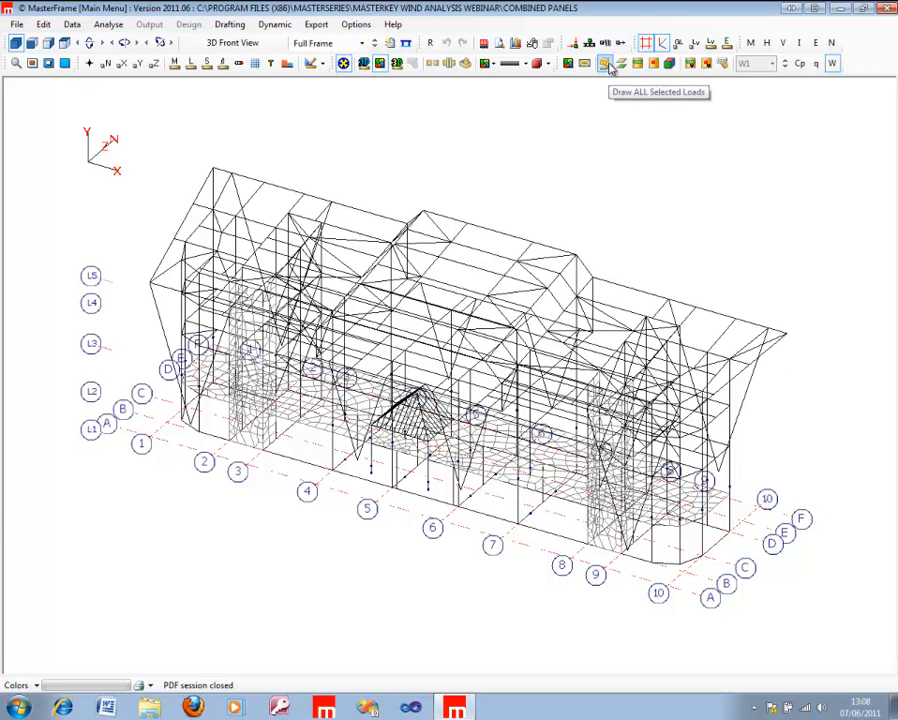
# Step: Display the building's wind panels shaded by area loading intensity and view the model from several angles
pyautogui.click(669, 63)
pyautogui.click(787, 63)
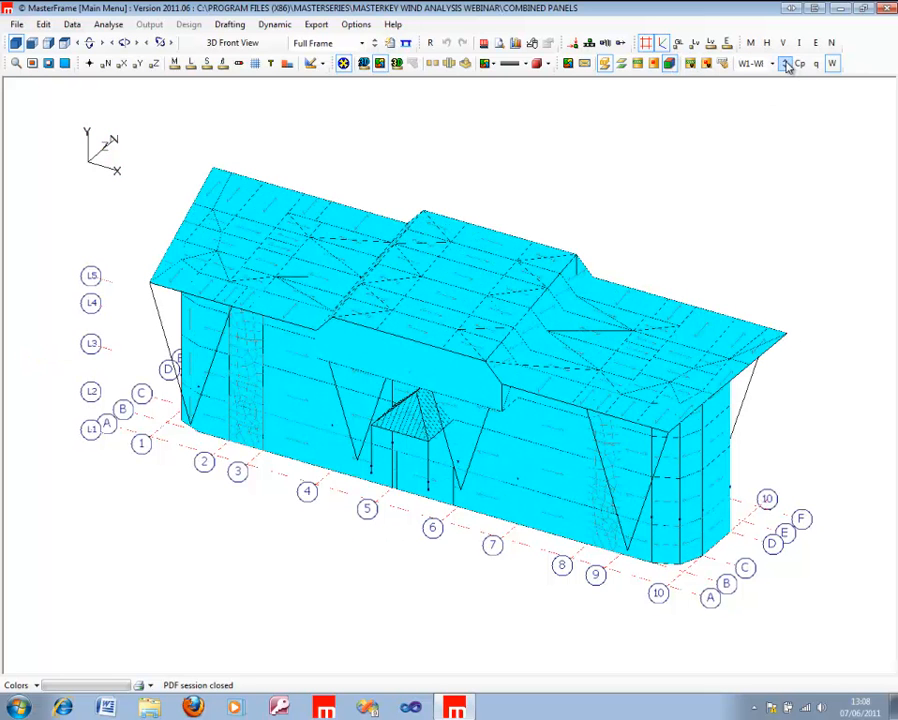
pyautogui.click(585, 63)
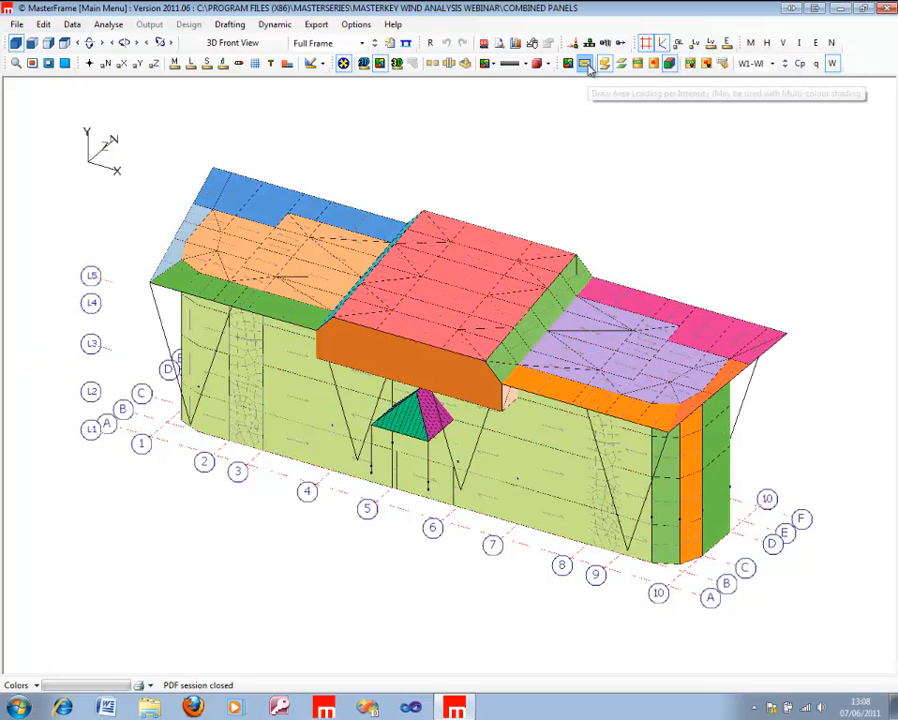
pyautogui.moveTo(580, 404); pyautogui.dragTo(882, 404, button='middle')
pyautogui.moveTo(300, 410); pyautogui.dragTo(196, 417, button='middle')
pyautogui.moveTo(530, 404)
pyautogui.mouseDown(button='middle')
pyautogui.moveTo(206, 397)
pyautogui.moveTo(70, 384)
pyautogui.moveTo(74, 374)
pyautogui.mouseUp(button='middle')
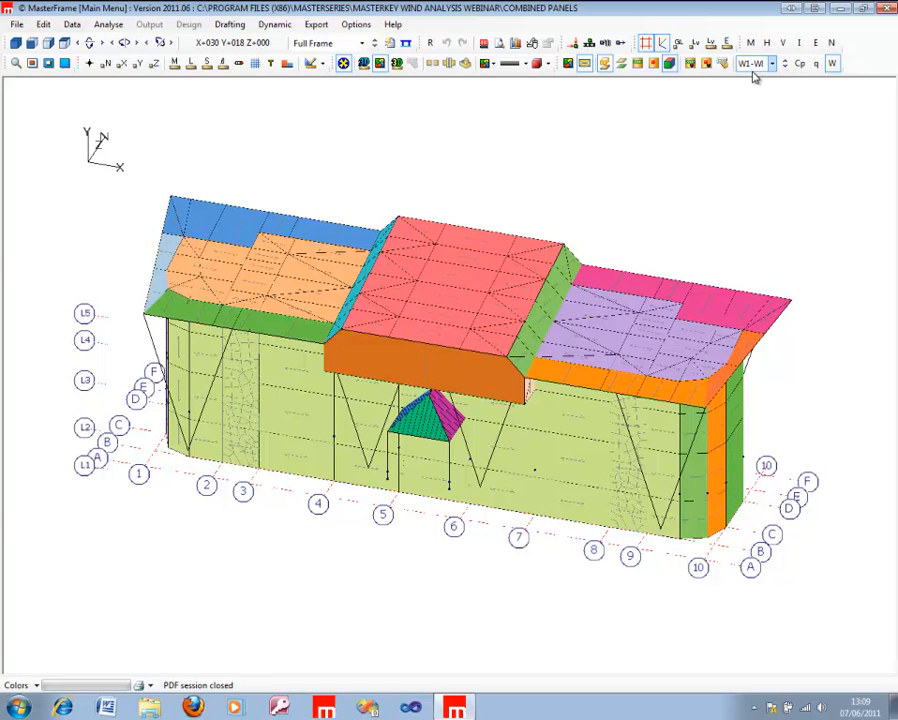
# Step: Display wind case W1 on the building and show the Cp coefficients on its panels
pyautogui.click(785, 65)
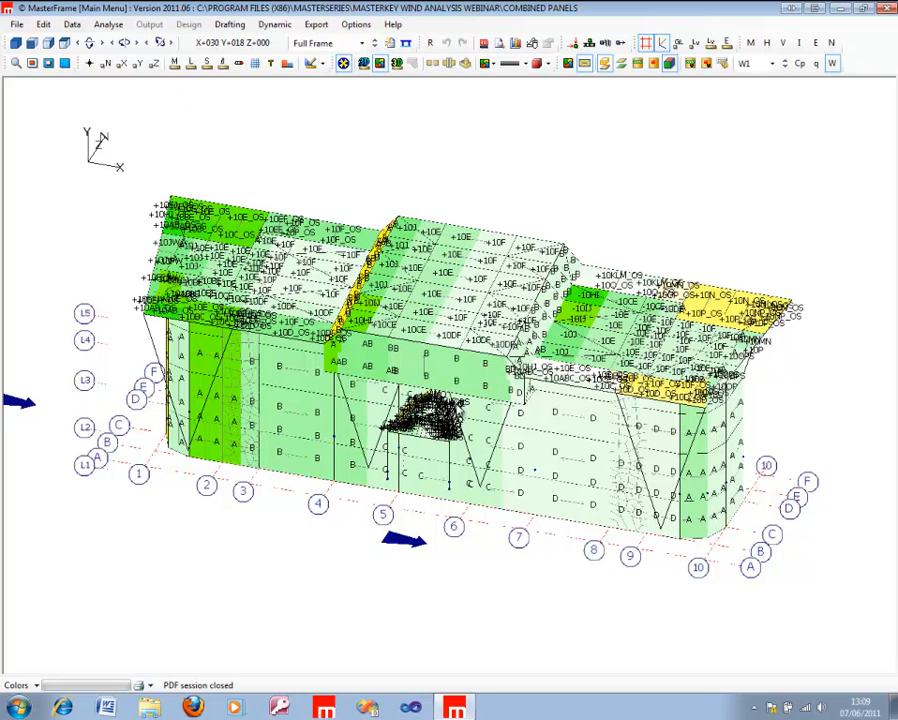
pyautogui.scroll(-3, 459, 455)
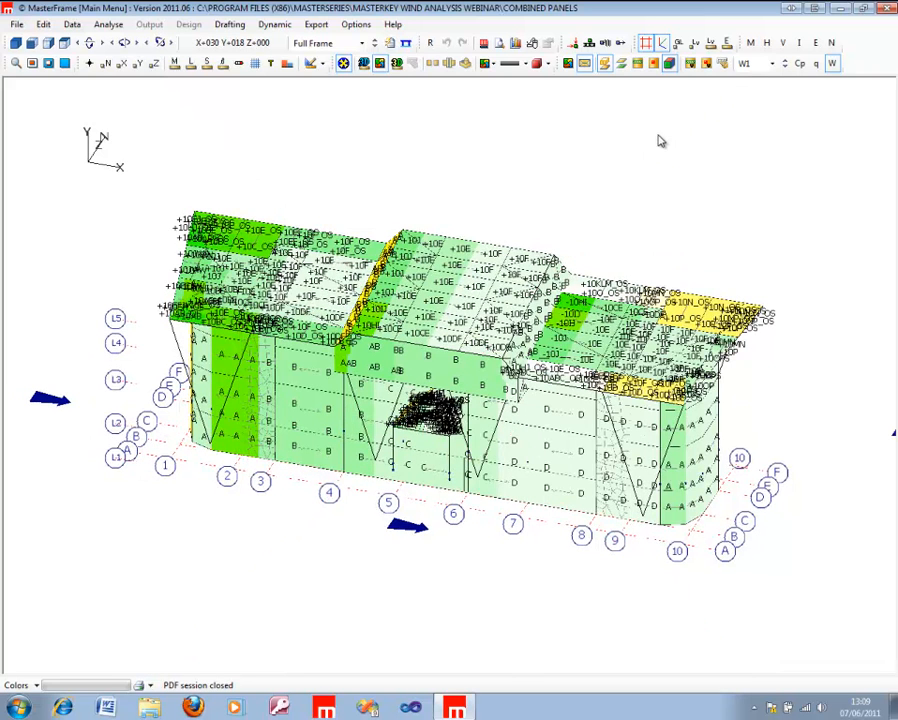
pyautogui.click(798, 63)
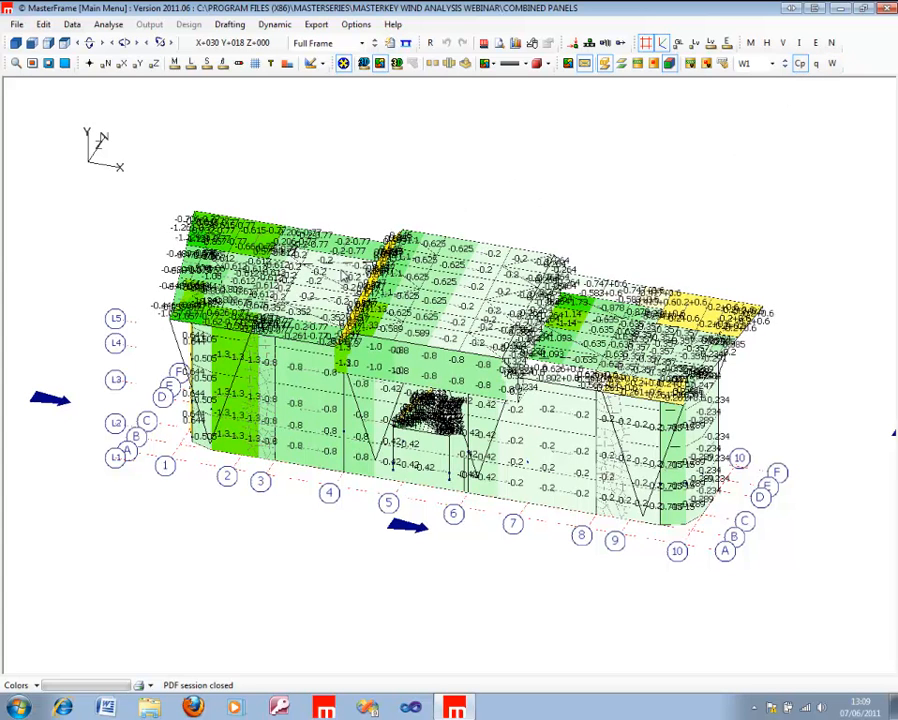
pyautogui.scroll(3, 229, 367)
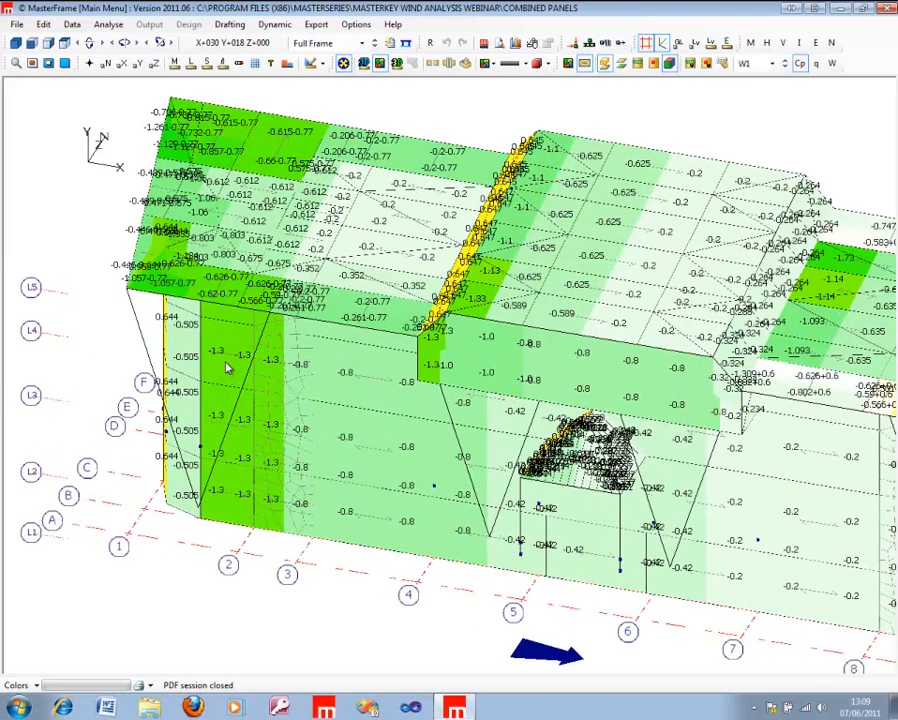
# Step: Display wind case W2, examine its wind zone labels and factored pressures in kN/m², and hide the labels
pyautogui.click(786, 64)
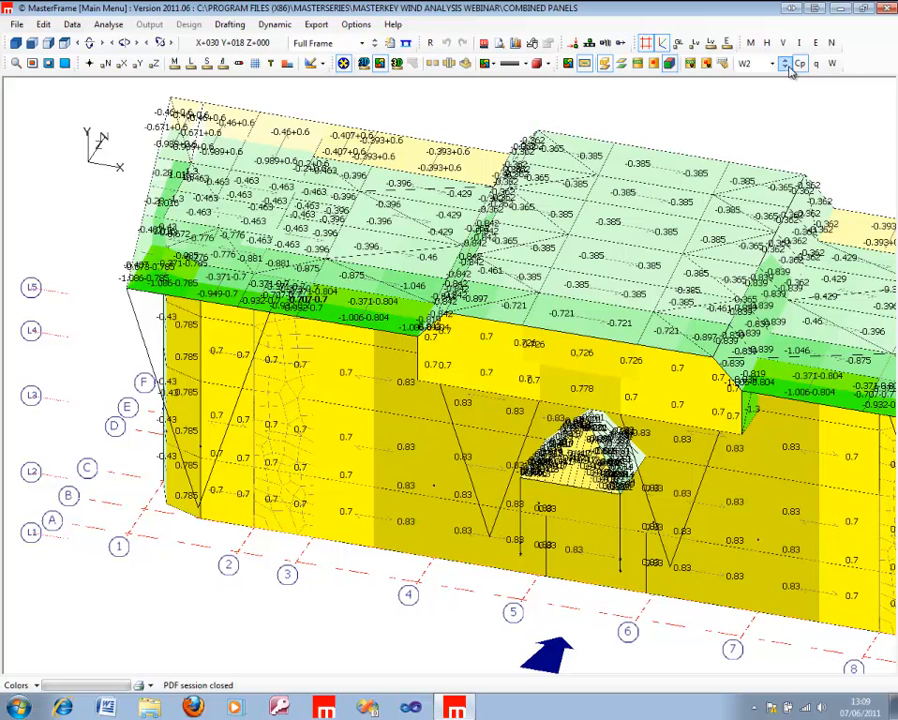
pyautogui.click(832, 64)
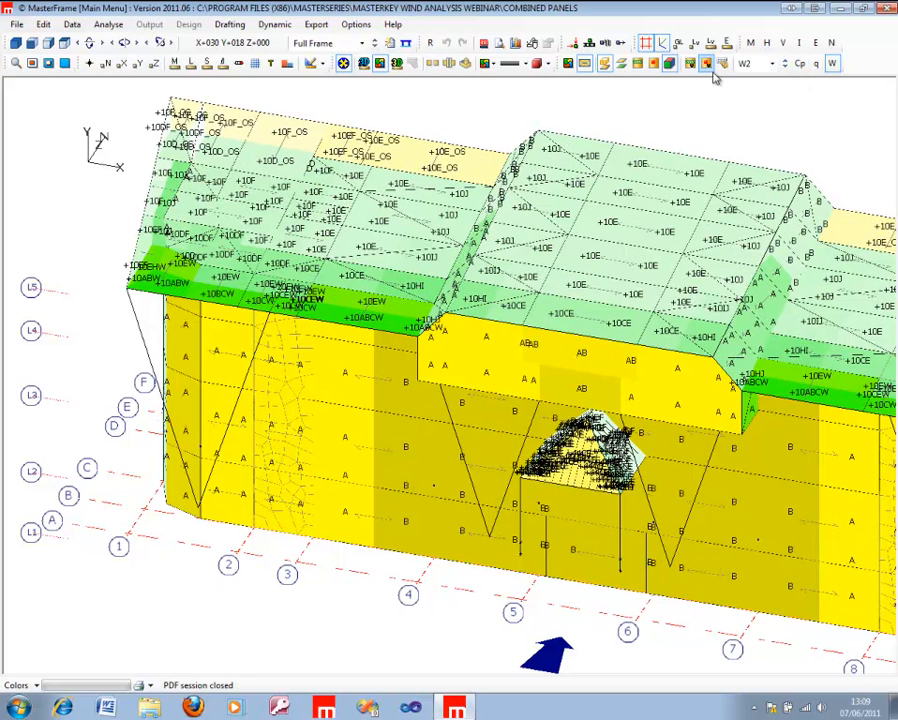
pyautogui.click(816, 64)
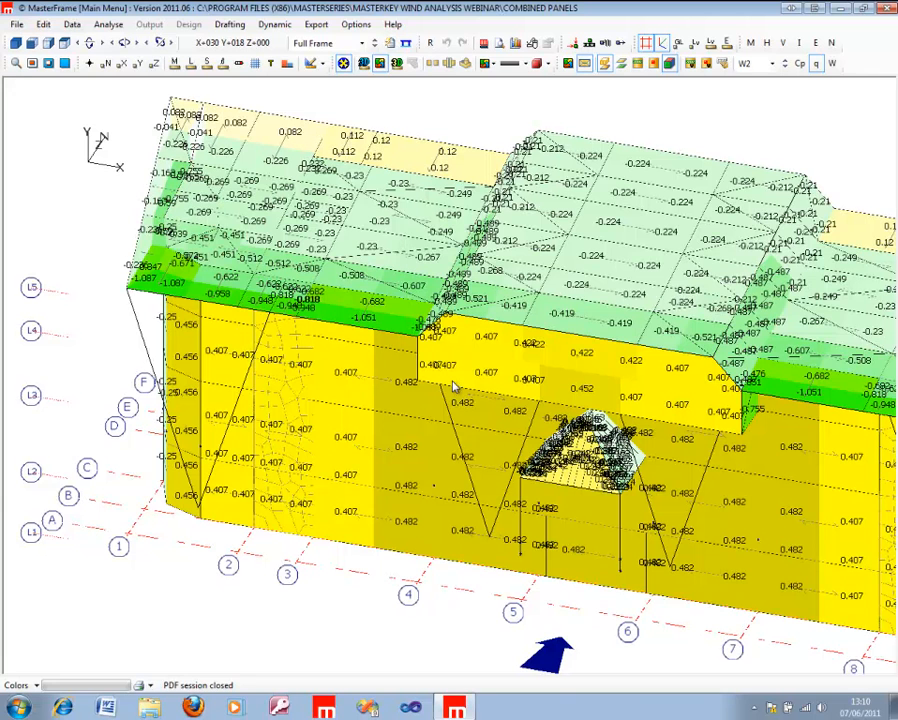
pyautogui.scroll(-3, 452, 470)
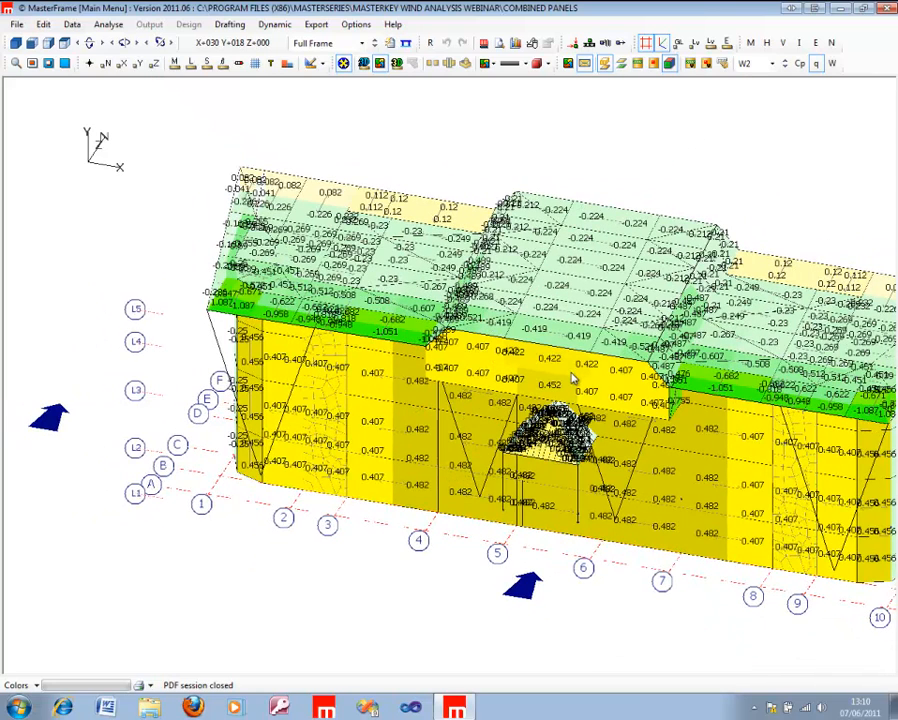
pyautogui.moveTo(625, 396); pyautogui.dragTo(526, 370, button='middle')
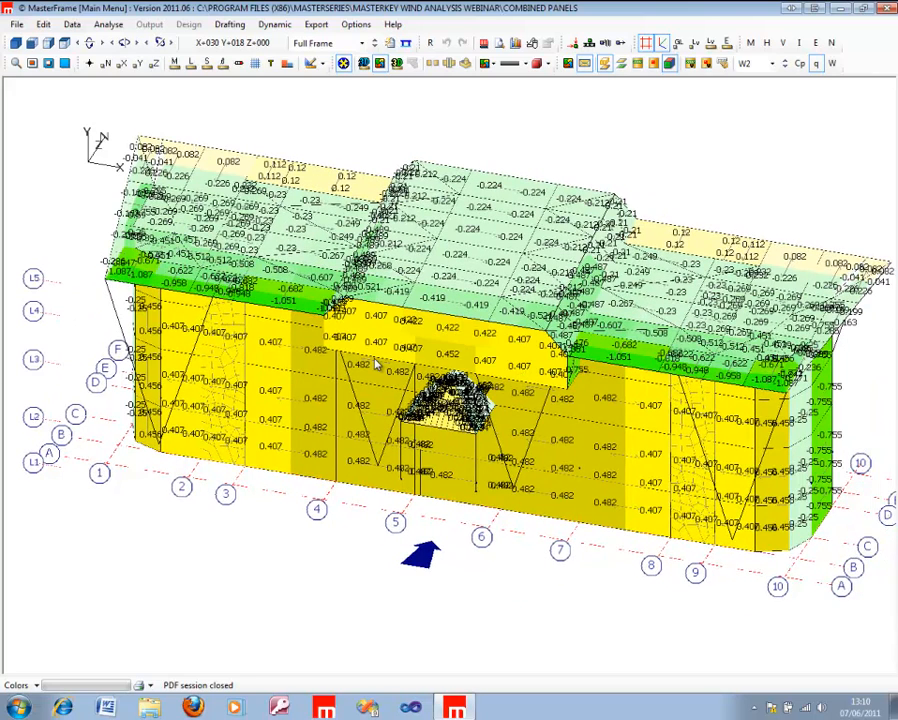
pyautogui.click(816, 64)
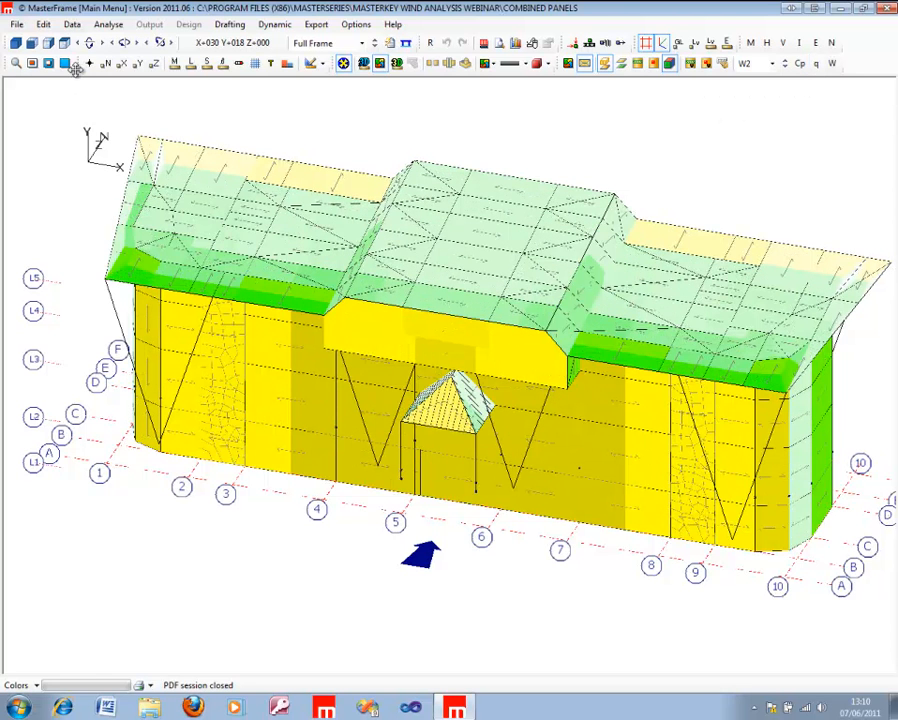
# Step: Open the Wind With Open Panels file from the MasterKey Wind Analysis Webinar folder
pyautogui.click(25, 27)
pyautogui.click(33, 41)
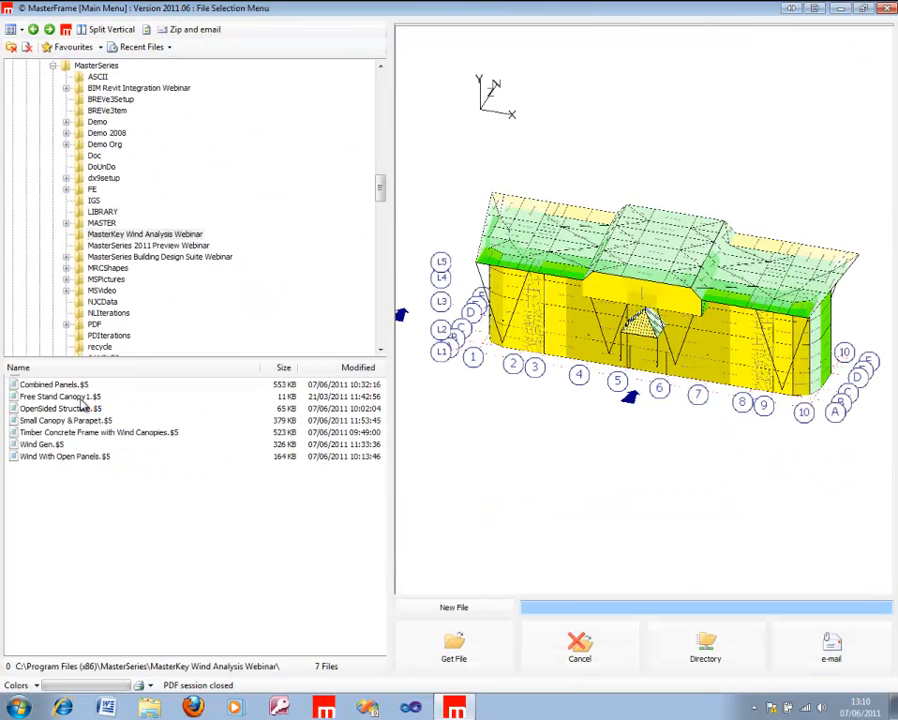
pyautogui.click(63, 457)
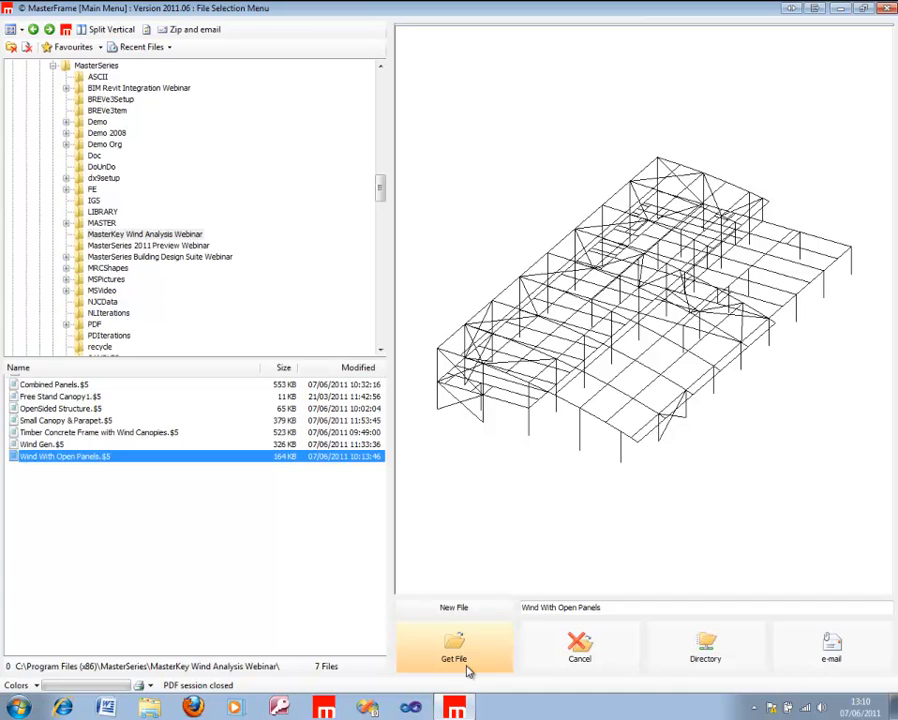
pyautogui.click(467, 669)
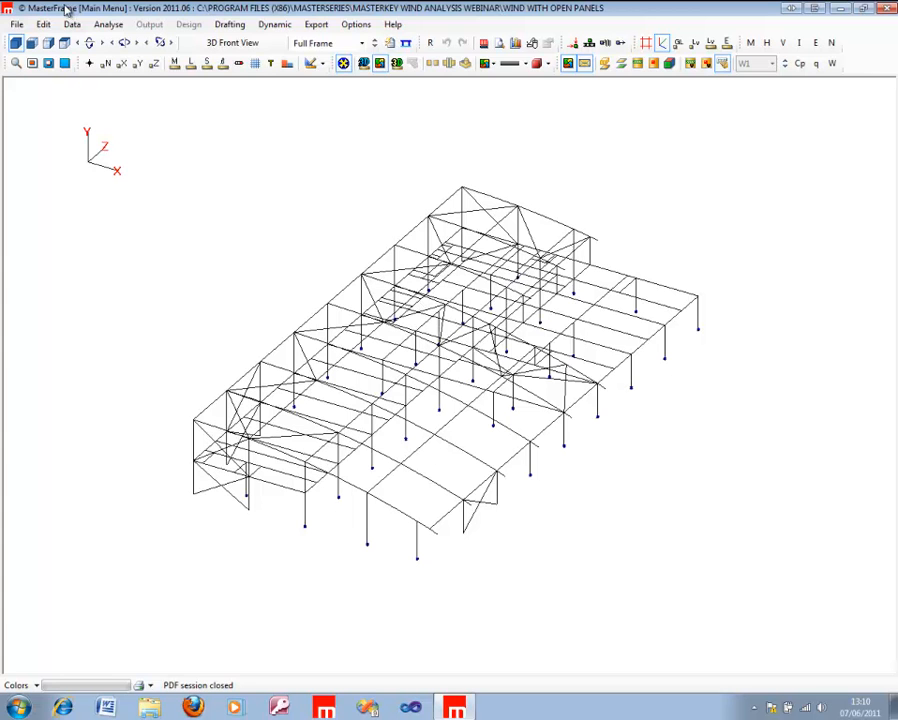
# Step: Switch the open-panel frame model into the main editor
pyautogui.click(20, 25)
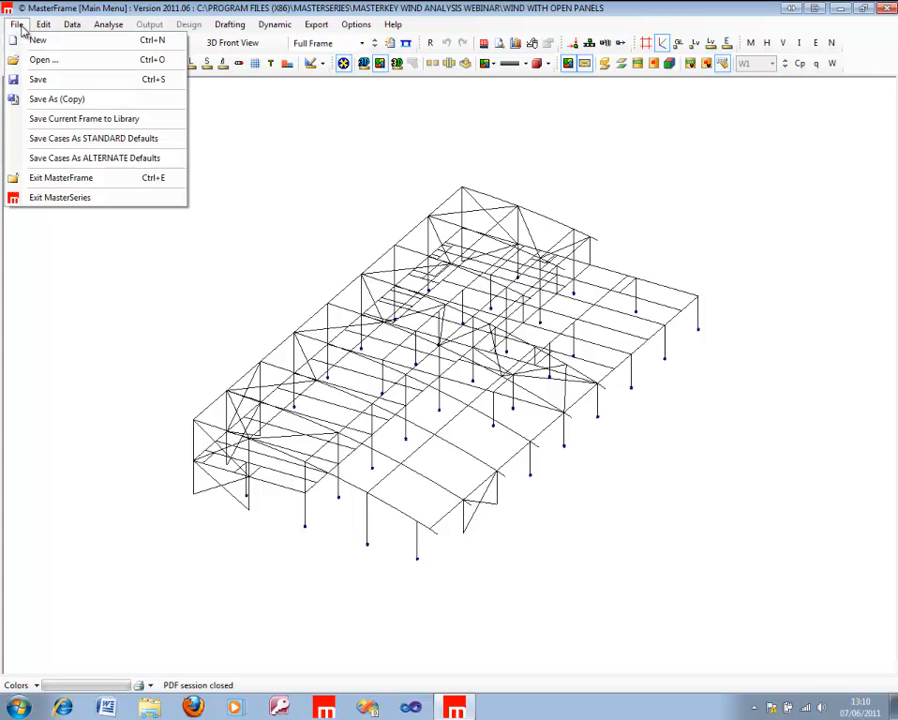
pyautogui.click(20, 24)
pyautogui.click(45, 24)
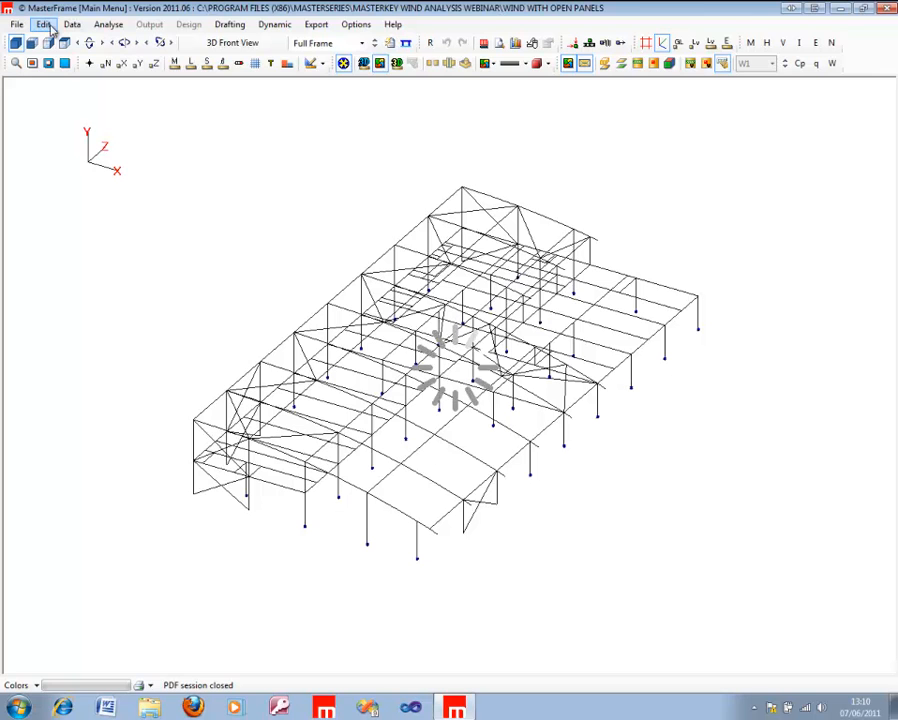
# Step: Try to open Wind Diagonals Groups, and turn on the Use Area Loading option for the frame
pyautogui.click(53, 25)
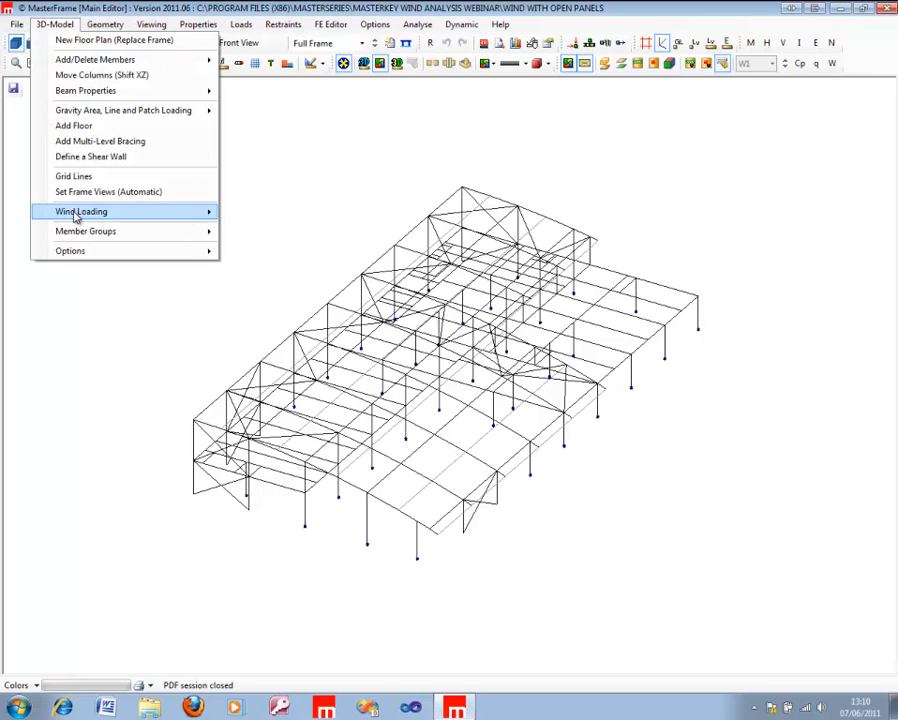
pyautogui.moveTo(80, 216)
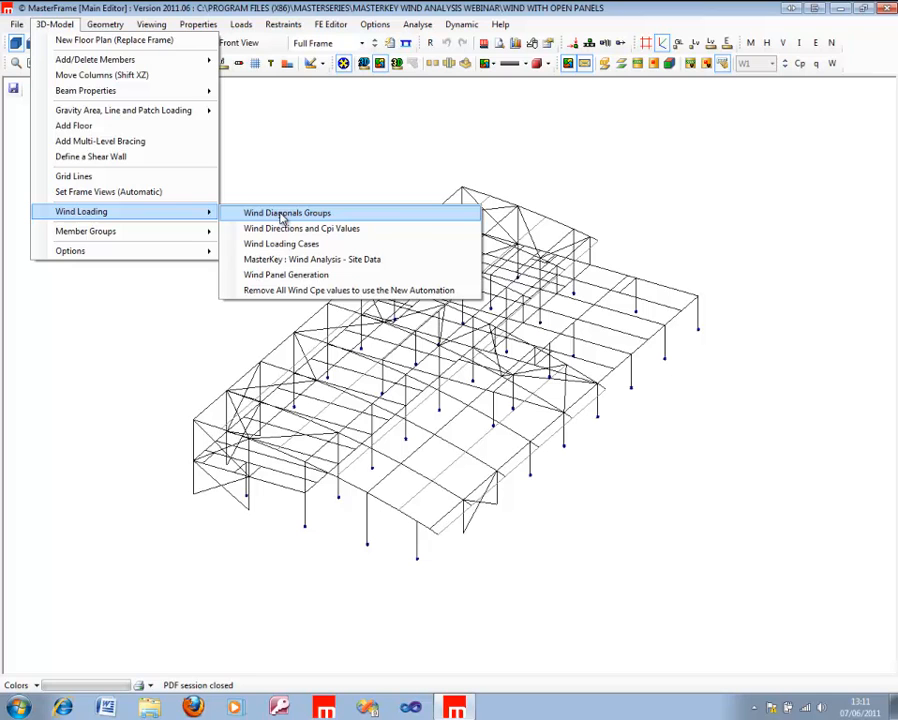
pyautogui.click(284, 213)
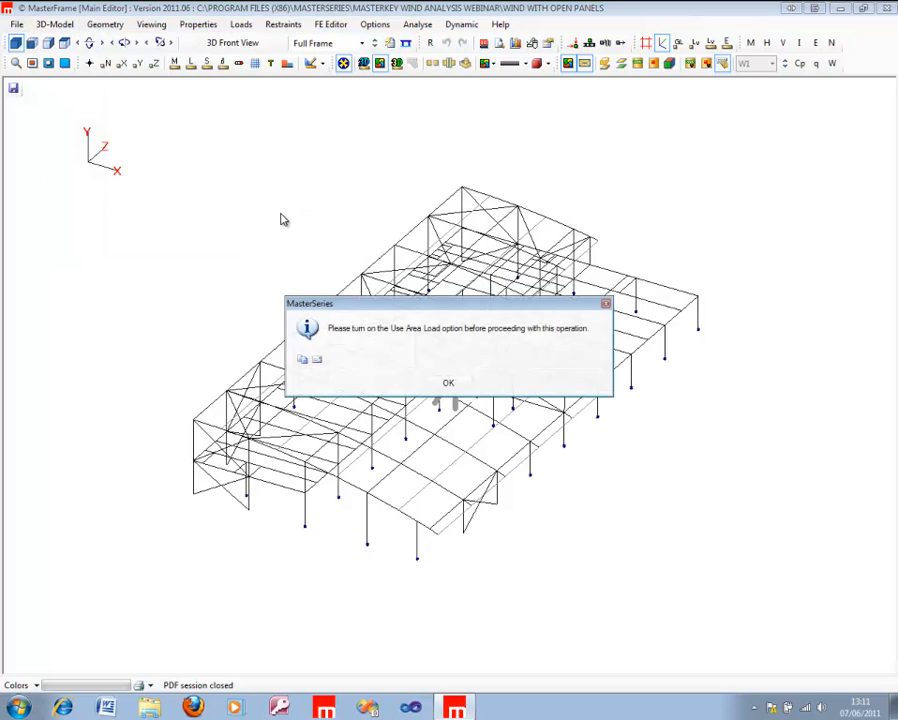
pyautogui.click(447, 385)
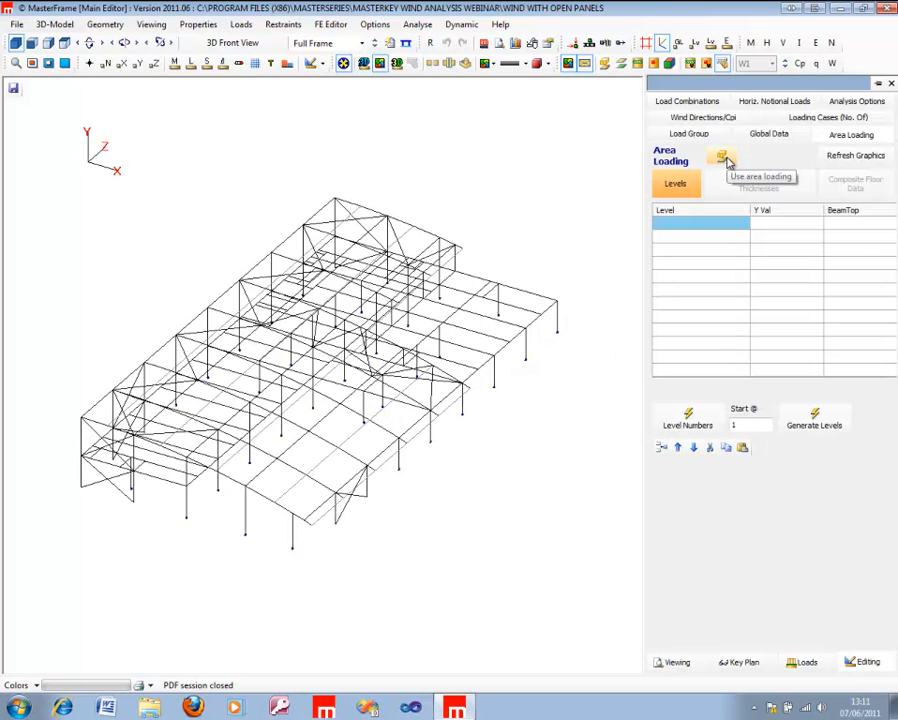
pyautogui.click(724, 159)
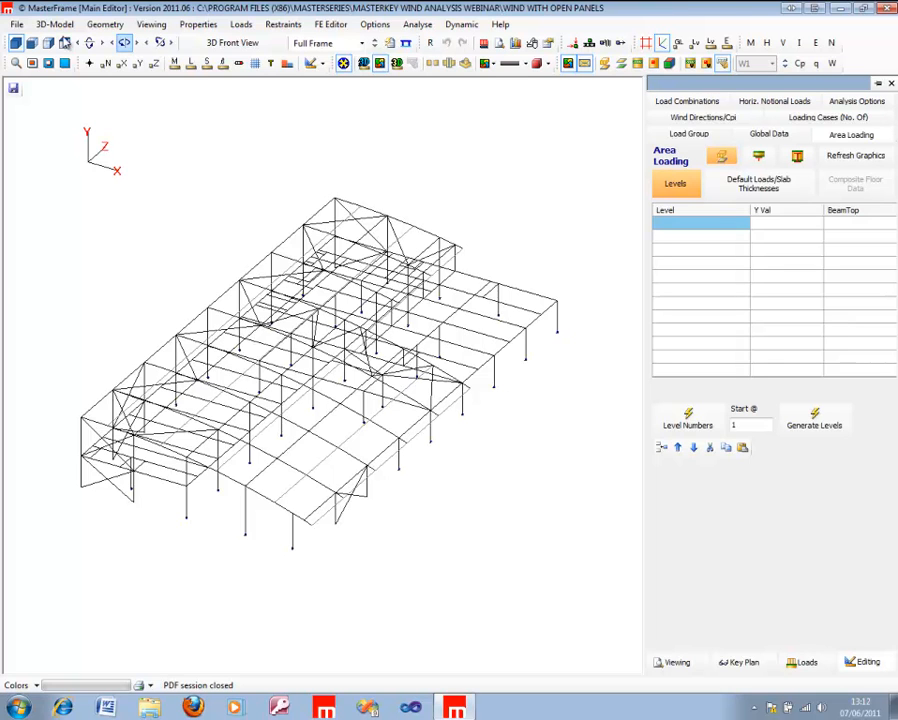
# Step: Open the Wind Diagonals Groups settings for the frame model
pyautogui.click(48, 25)
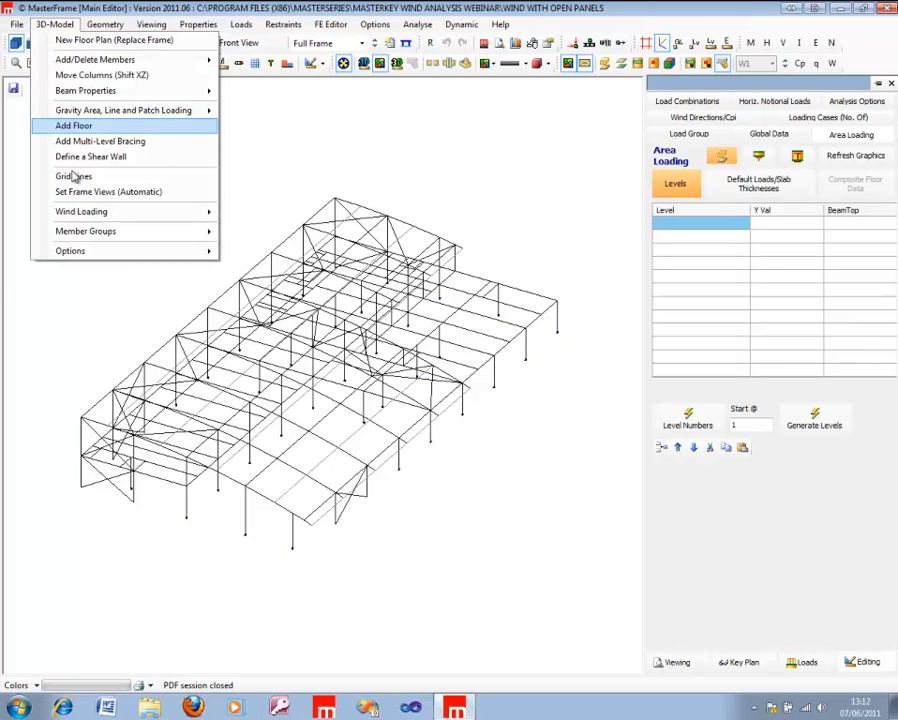
pyautogui.moveTo(88, 222)
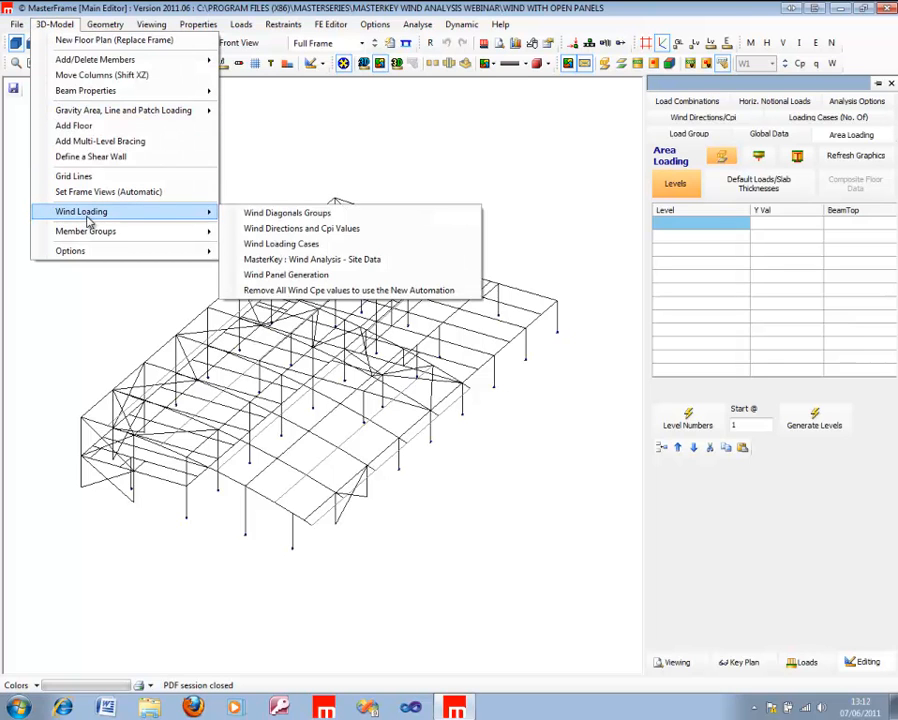
pyautogui.click(327, 214)
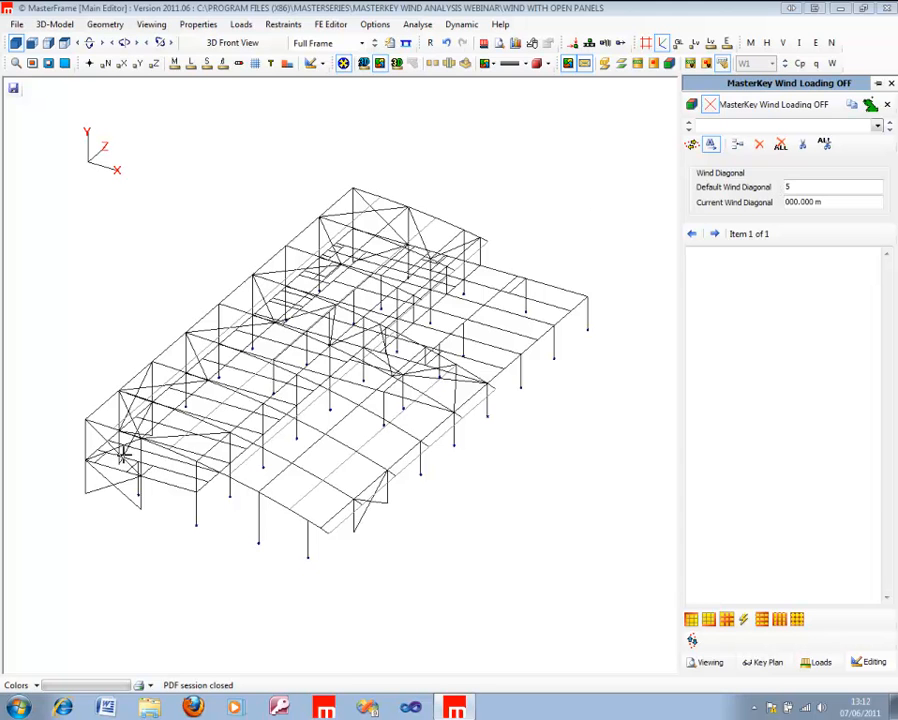
# Step: Examine the frame's bracing from both ends and check its length using the nodes' Z coordinates
pyautogui.moveTo(127, 447); pyautogui.dragTo(298, 470, button='middle')
pyautogui.moveTo(405, 392); pyautogui.dragTo(620, 394, button='right')
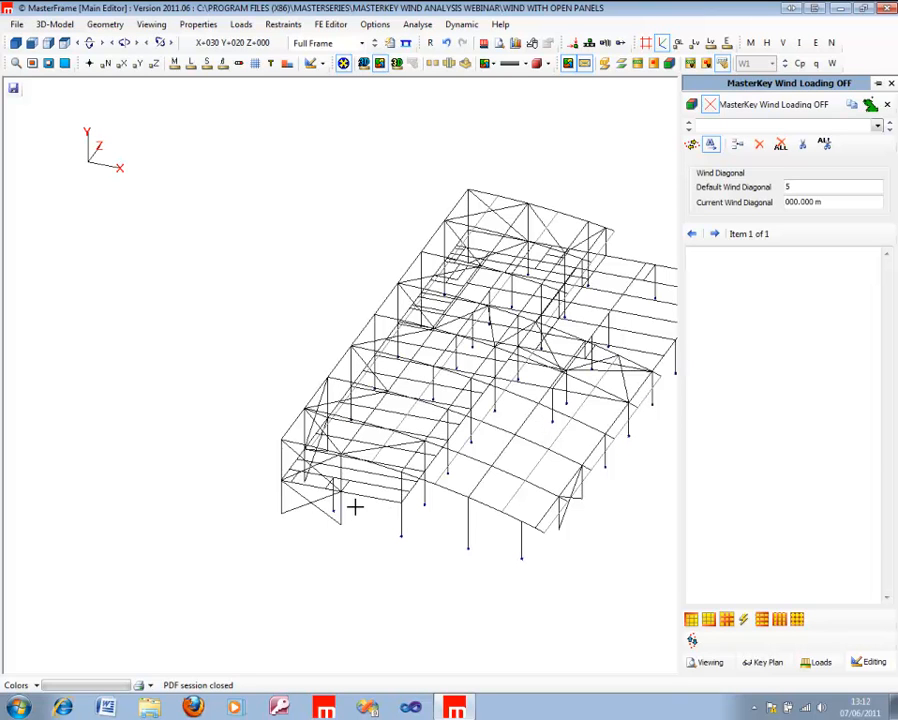
pyautogui.moveTo(348, 380); pyautogui.dragTo(896, 433, button='right')
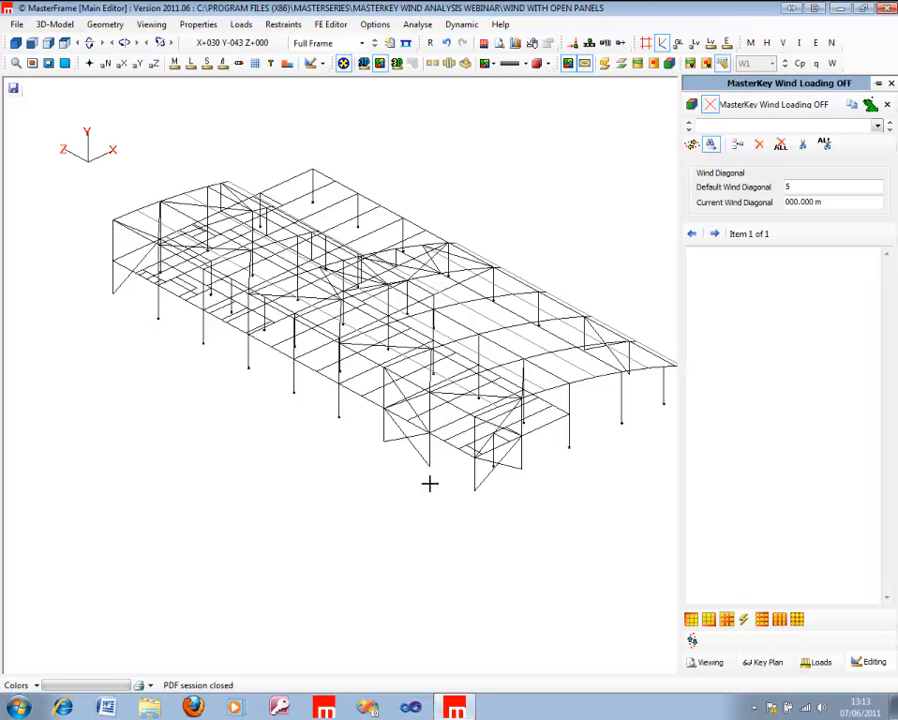
pyautogui.click(153, 64)
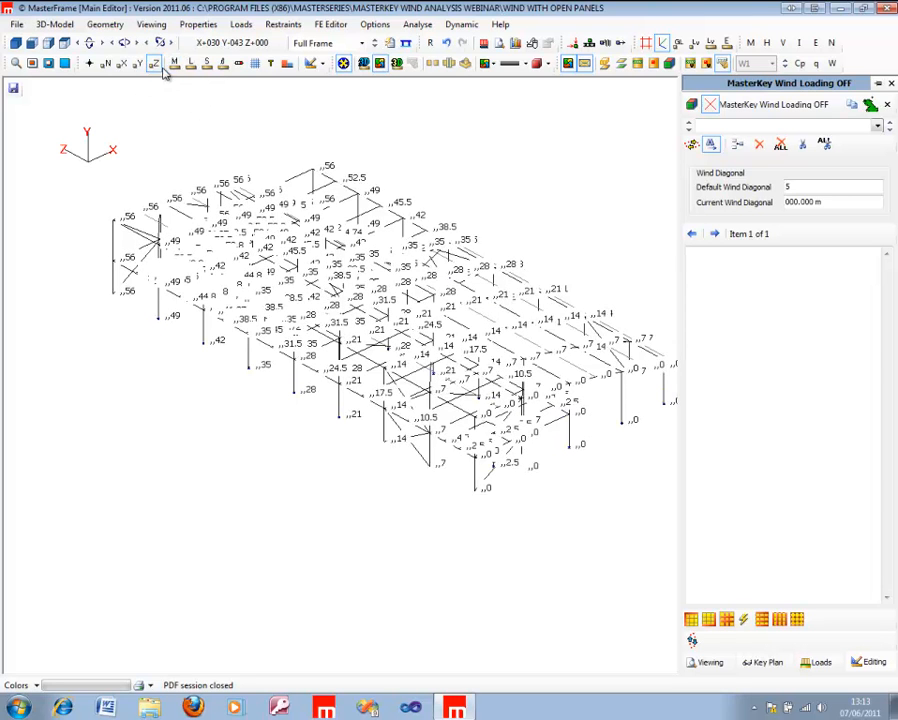
pyautogui.click(154, 63)
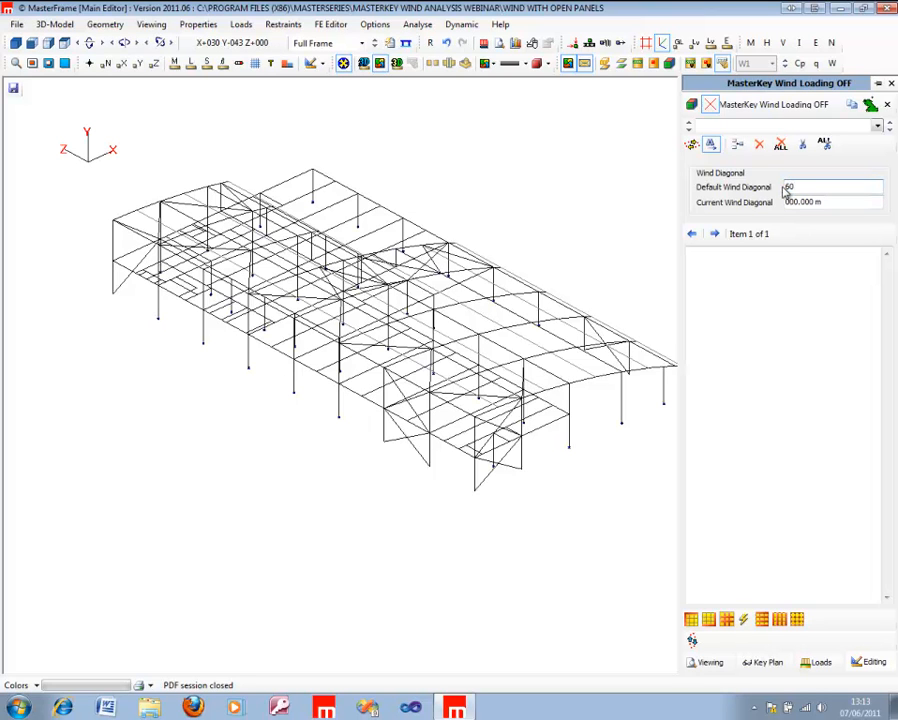
# Step: Start the first wind diagonal group with a default of 60 and add the four bracing members at the frame's near end
pyautogui.click(691, 144)
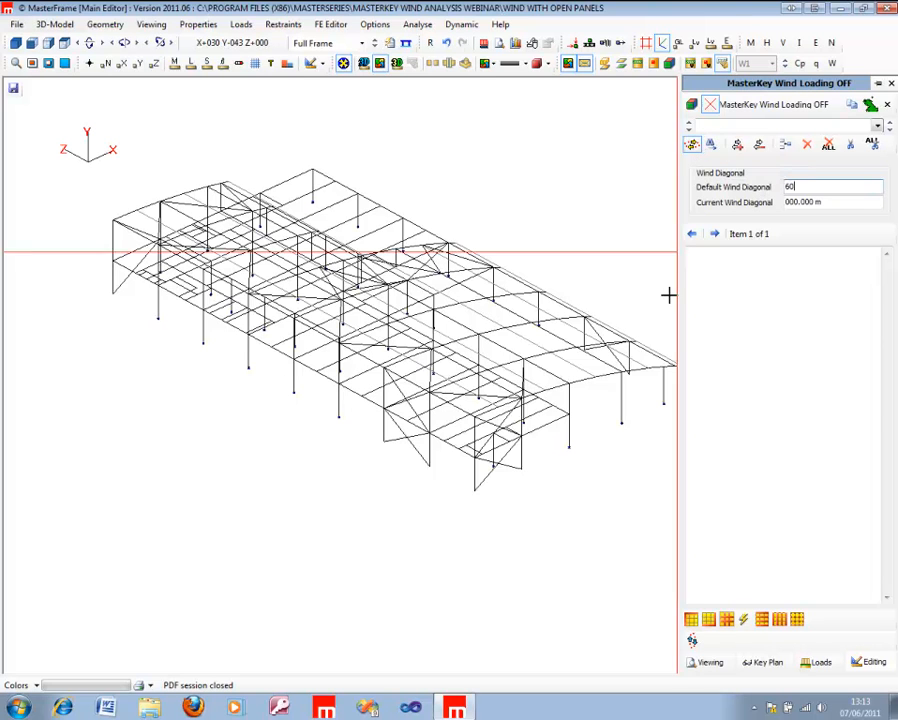
pyautogui.click(500, 467)
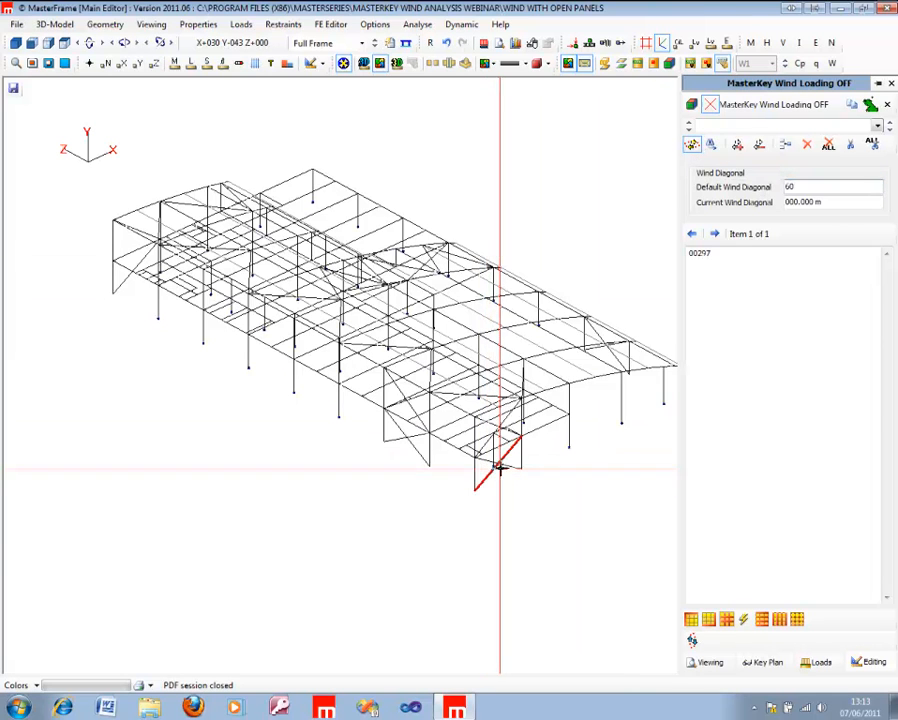
pyautogui.click(499, 438)
pyautogui.click(497, 431)
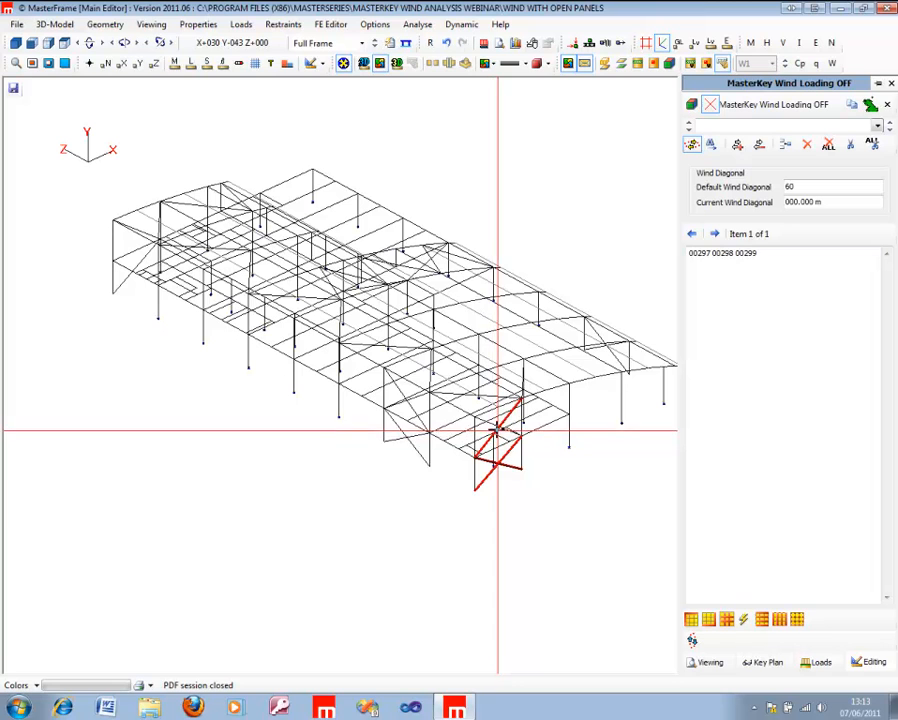
pyautogui.click(497, 426)
pyautogui.click(503, 424)
pyautogui.click(503, 423)
# Step: Add the two bracing members at the frame's far end, 00305 and 00361, to the first wind diagonal group
pyautogui.moveTo(243, 311); pyautogui.dragTo(354, 393, button='middle')
pyautogui.moveTo(508, 425); pyautogui.dragTo(787, 521, button='middle')
pyautogui.click(121, 527)
pyautogui.click(116, 493)
pyautogui.moveTo(489, 499); pyautogui.dragTo(157, 477, button='middle')
pyautogui.moveTo(436, 446); pyautogui.dragTo(213, 348, button='middle')
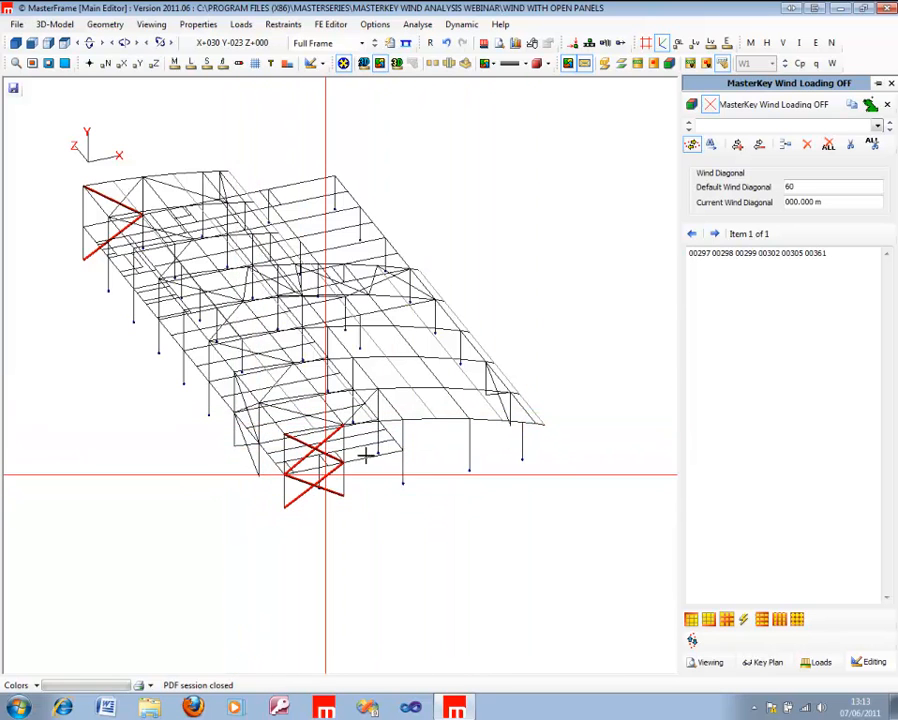
# Step: Try a second wind diagonal group with a default of 30 on the side-wall bracing members, and delete that group
pyautogui.click(786, 146)
pyautogui.click(775, 186)
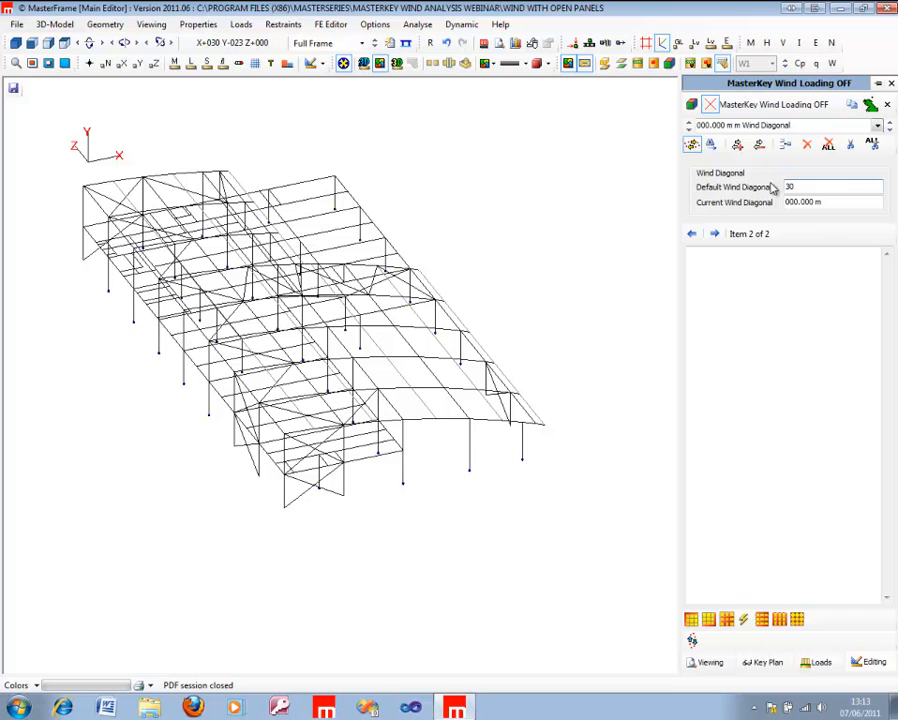
pyautogui.click(244, 442)
pyautogui.click(250, 430)
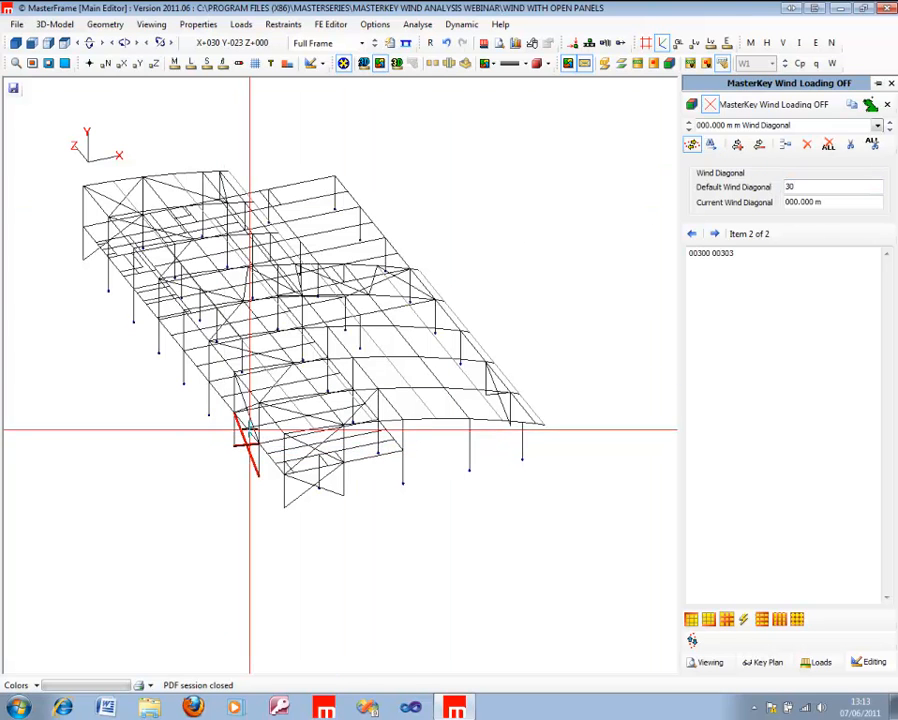
pyautogui.click(246, 418)
pyautogui.click(239, 411)
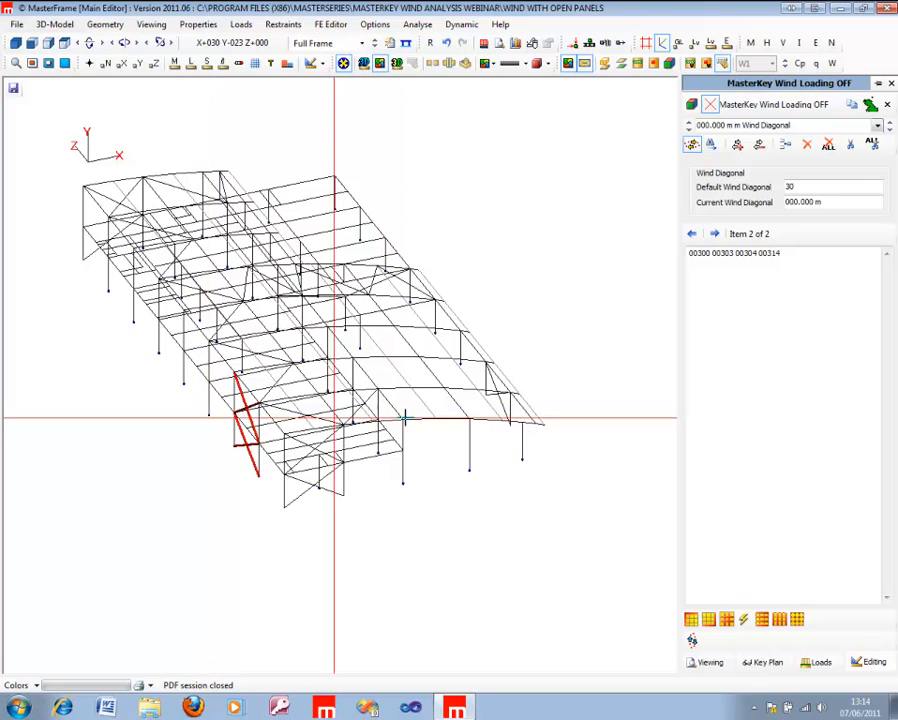
pyautogui.click(838, 191)
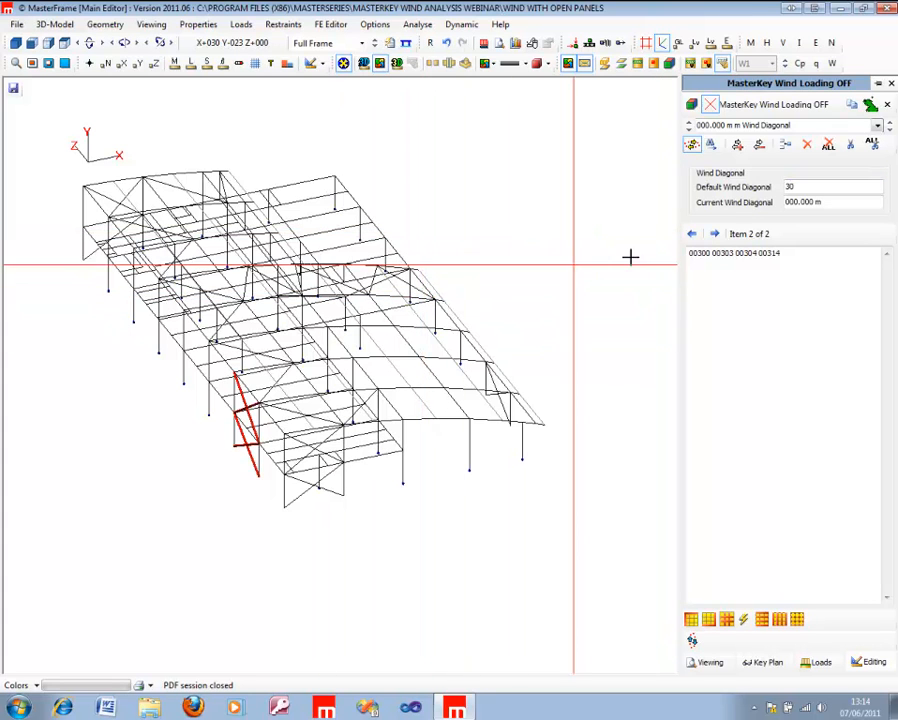
pyautogui.click(801, 187)
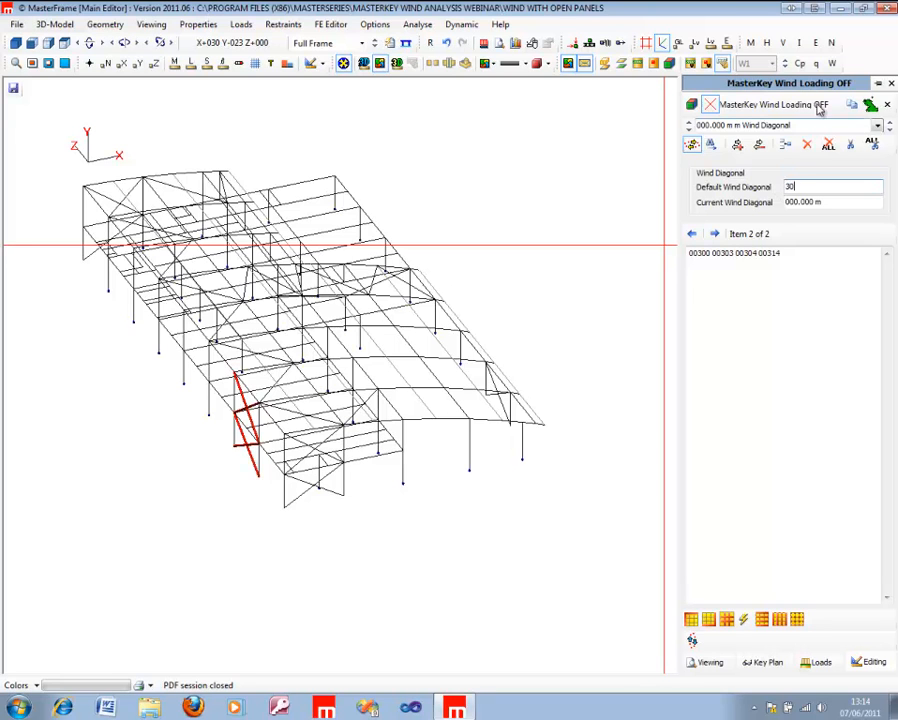
pyautogui.click(850, 145)
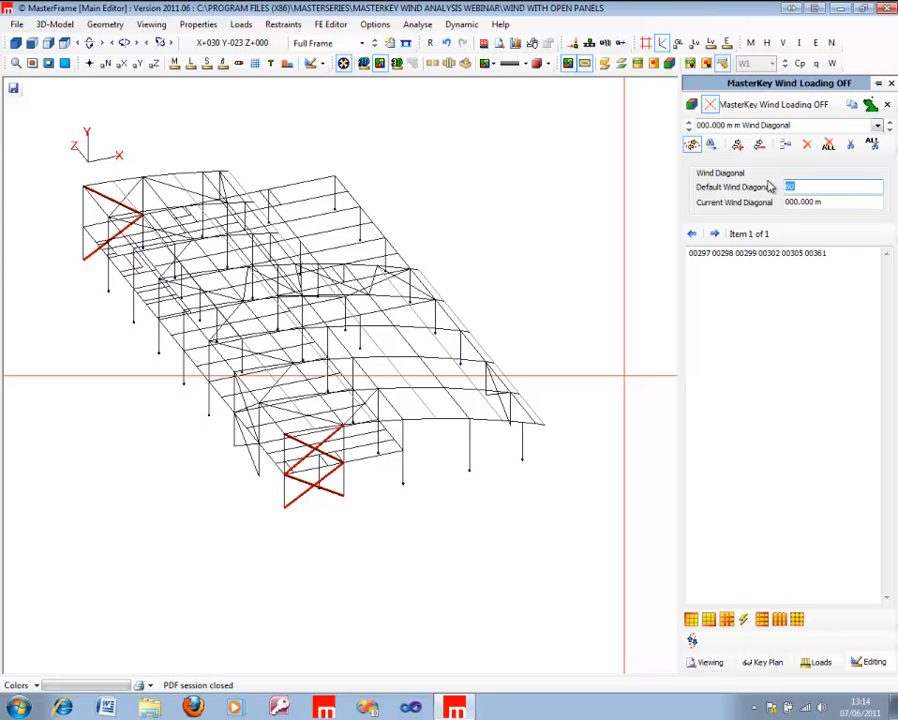
# Step: Set the default wind diagonal to 5 and the gable bracing group's wind diagonal to 60 m, and close the settings
pyautogui.press('Tab')
pyautogui.write('60')
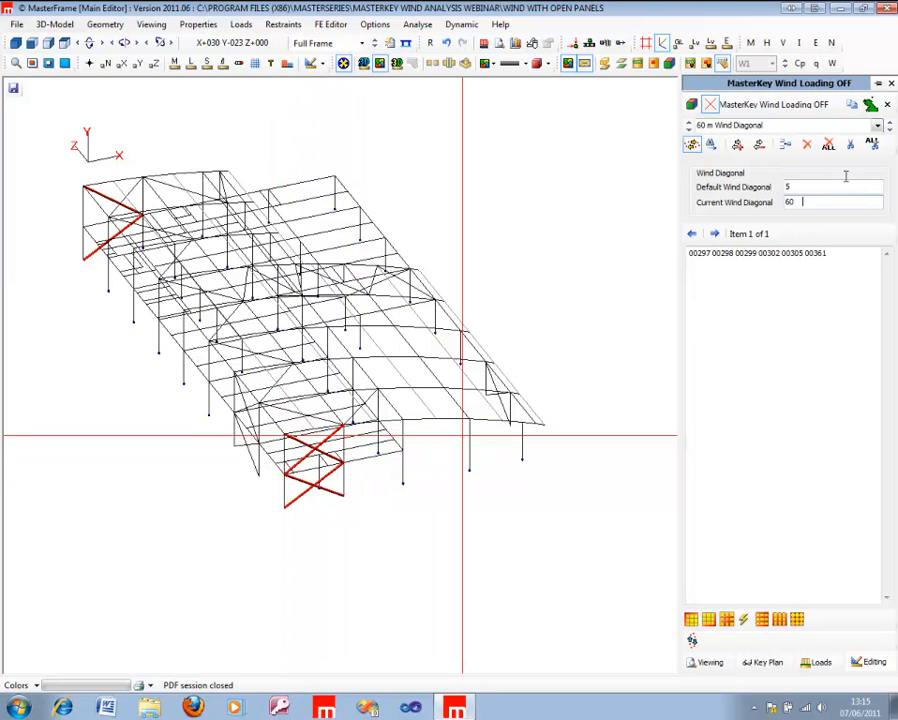
pyautogui.click(892, 85)
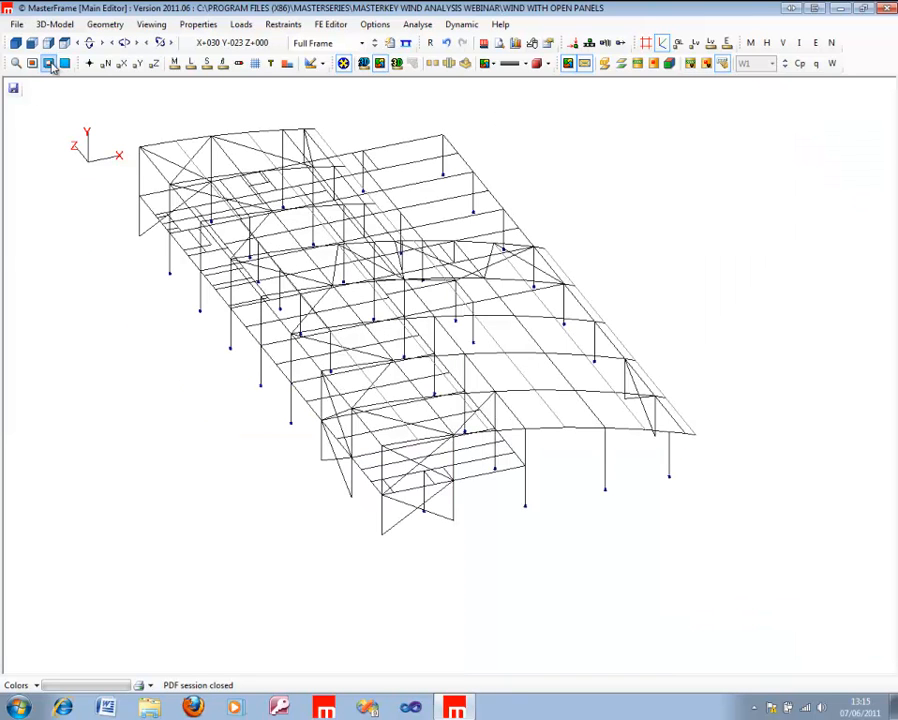
# Step: Open Wind Directions and Cpi Values, and fill wind angles of 0, 90, 180 and 270 degrees for W1 to W4
pyautogui.click(16, 24)
pyautogui.moveTo(54, 24)
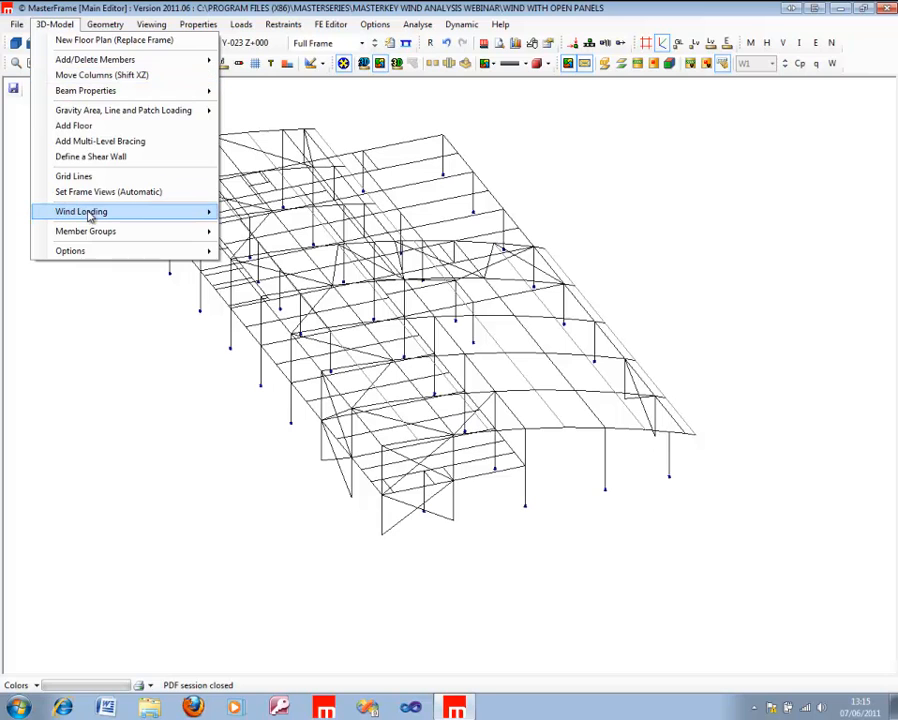
pyautogui.moveTo(110, 213)
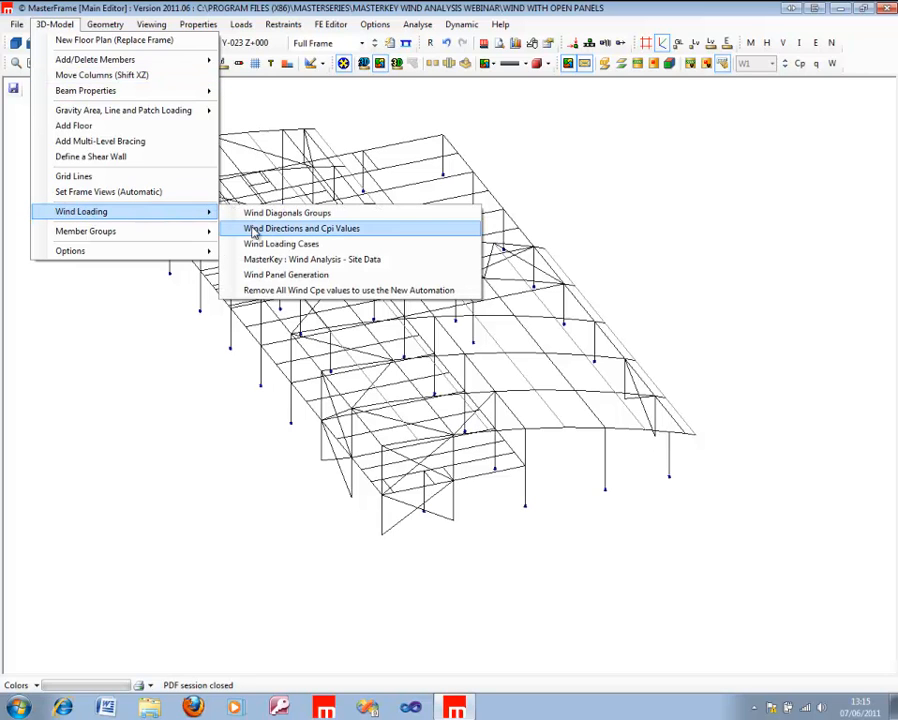
pyautogui.click(254, 229)
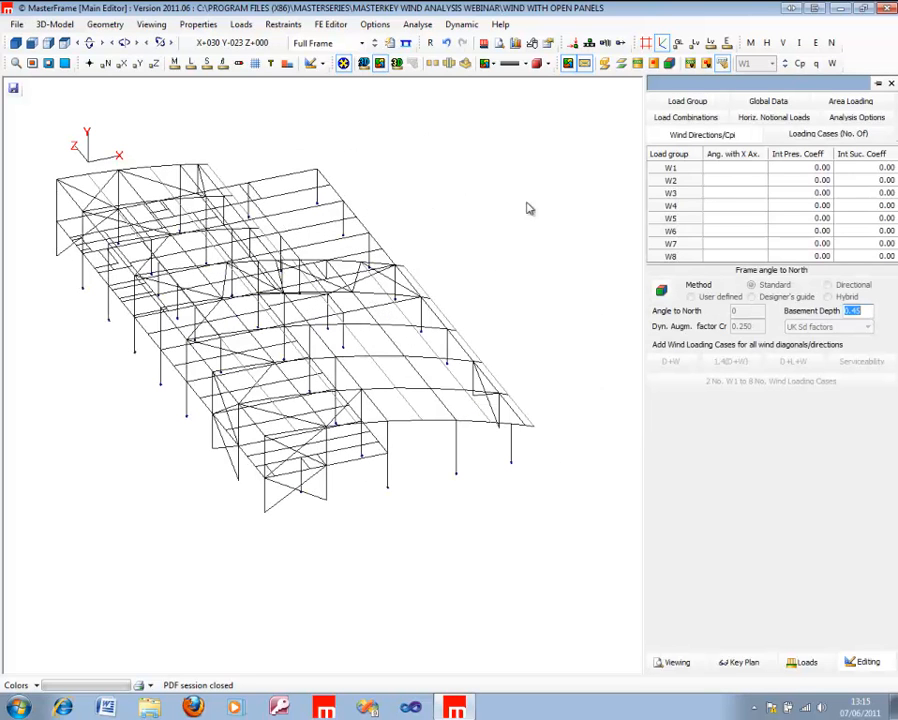
pyautogui.click(742, 163)
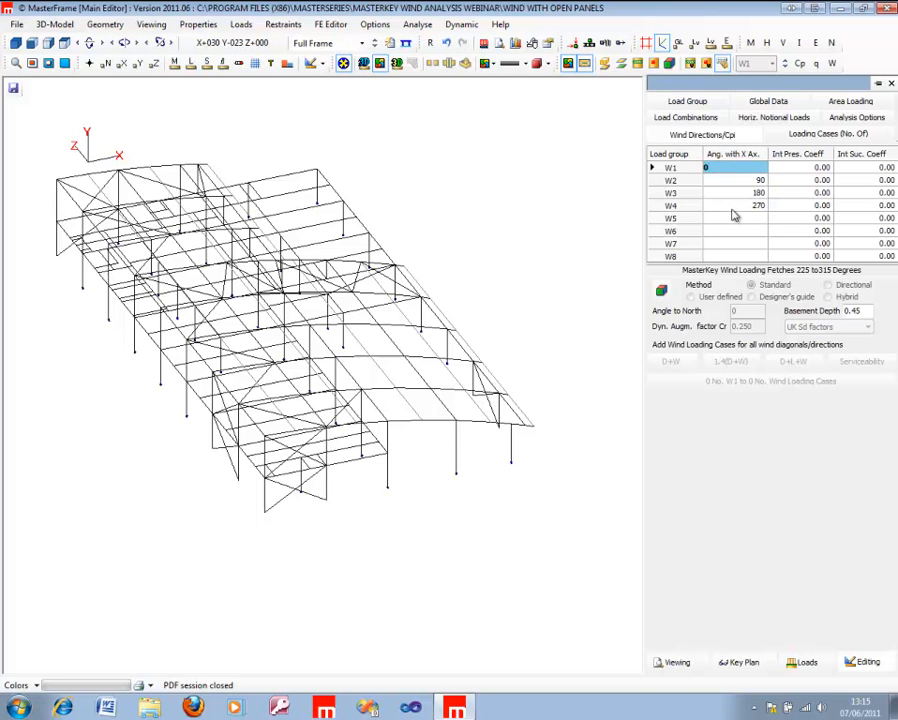
# Step: Try extra wind angles of 45 for W5 and 22.5 for W6, and clear them
pyautogui.click(731, 210)
pyautogui.click(729, 218)
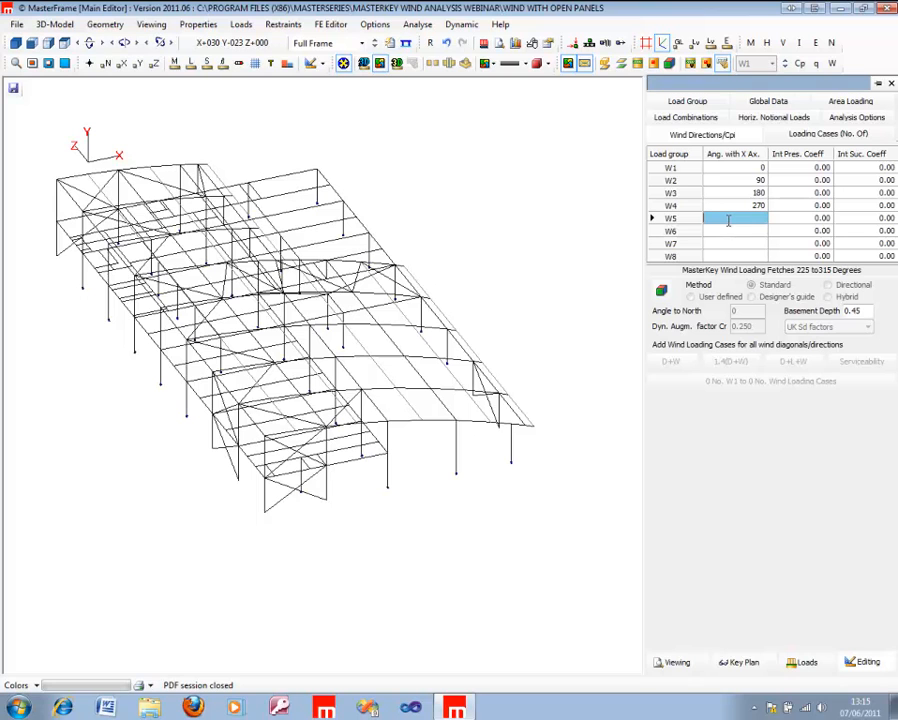
pyautogui.write('45')
pyautogui.click(731, 232)
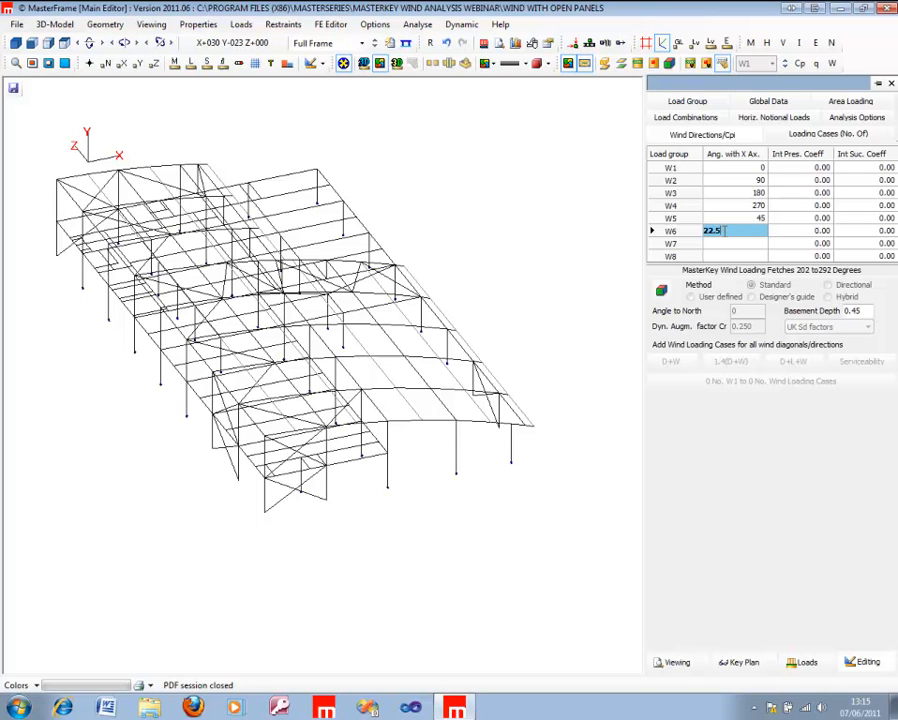
pyautogui.click(740, 218)
pyautogui.press('Delete')
pyautogui.click(743, 230)
pyautogui.write('2')
# Step: Fill the internal pressure coefficient with 0.20 and the internal suction coefficient with 0.30 for all wind load groups
pyautogui.click(813, 156)
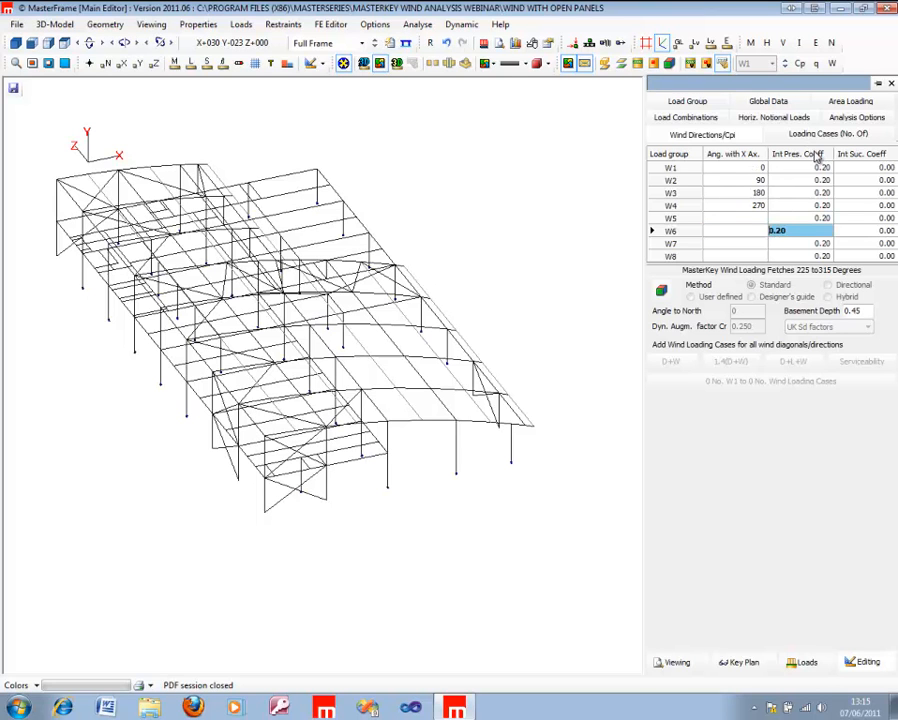
pyautogui.click(857, 156)
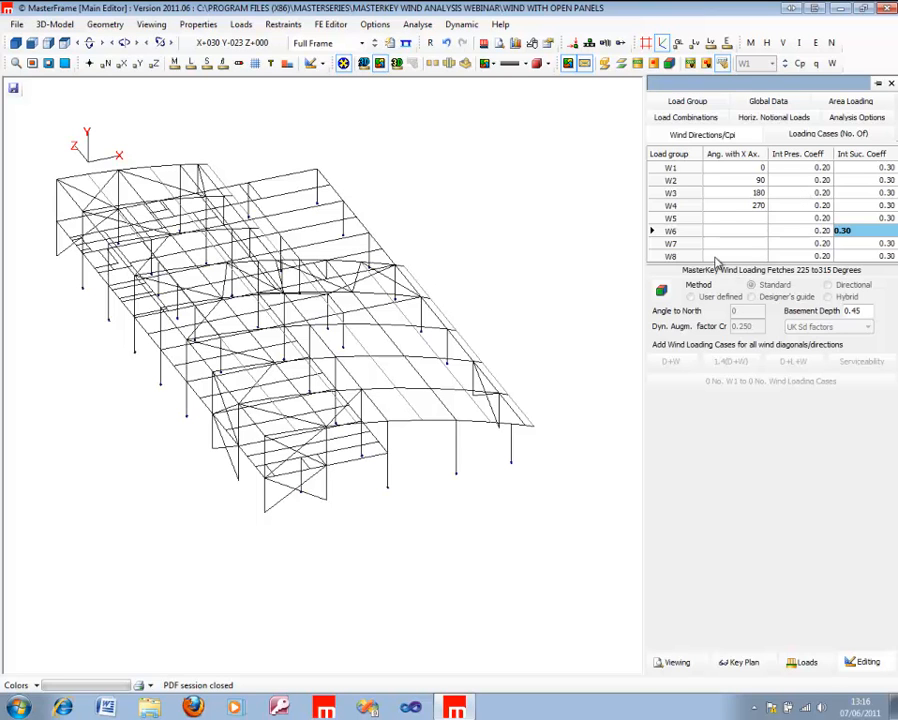
pyautogui.click(723, 220)
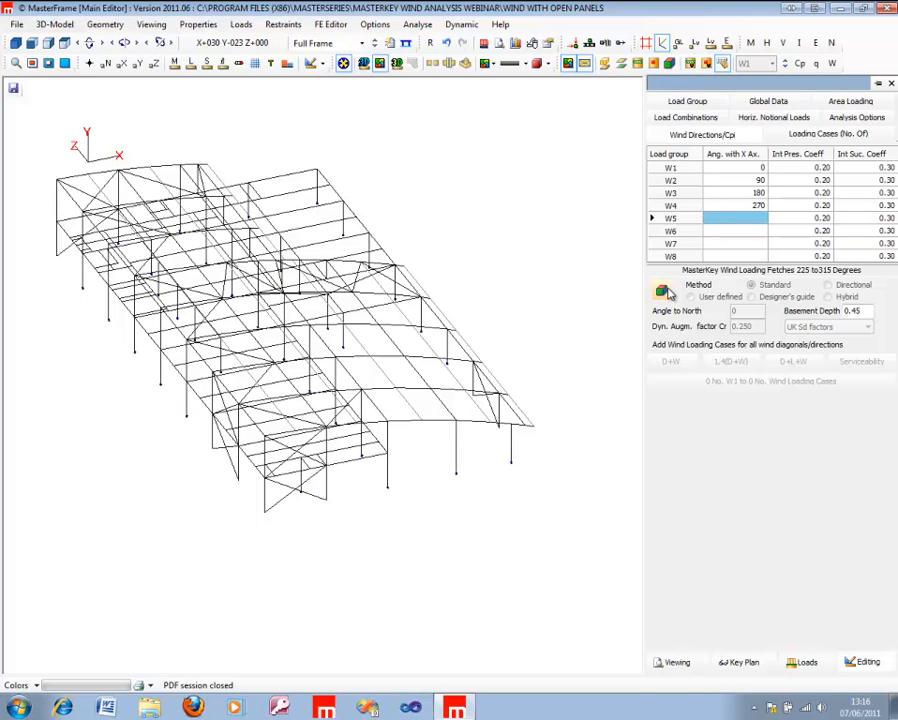
# Step: Turn on MasterKey wind loading and use the Directional method with UK Sd factors
pyautogui.click(664, 292)
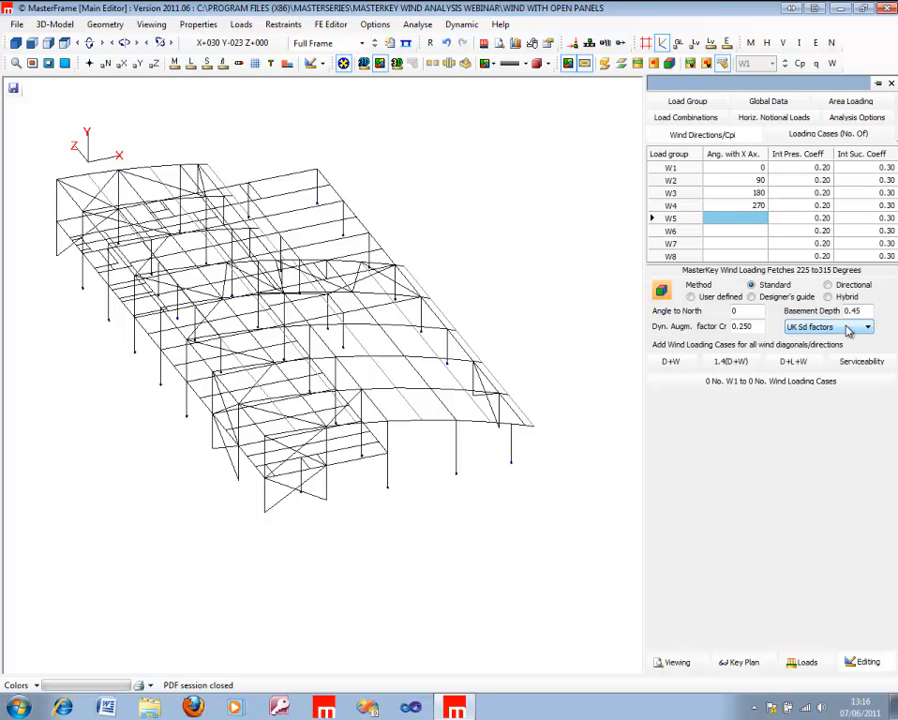
pyautogui.click(829, 285)
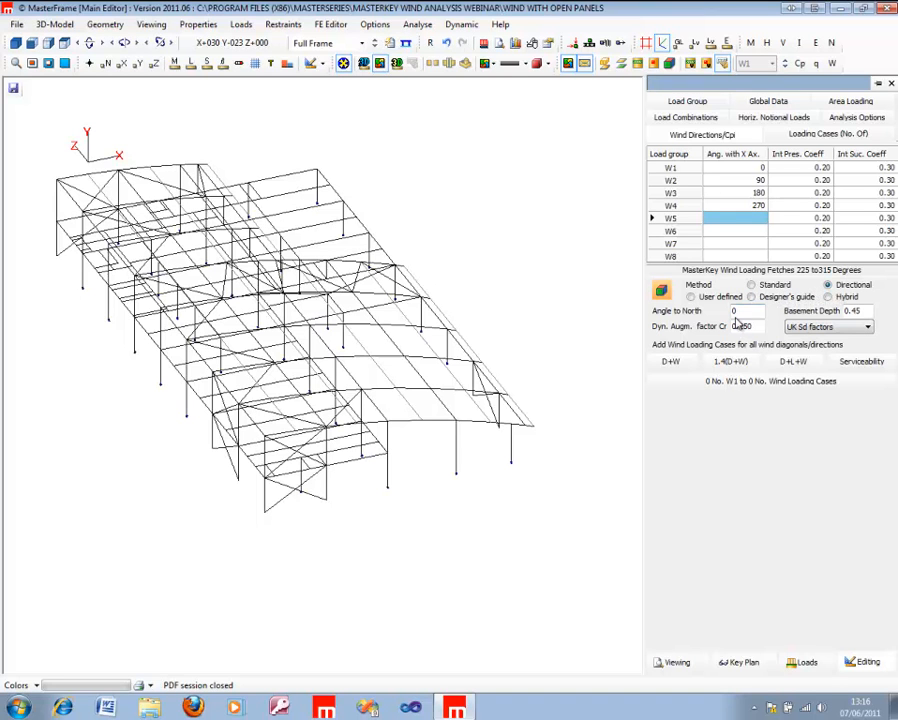
pyautogui.moveTo(82, 400); pyautogui.dragTo(44, 389)
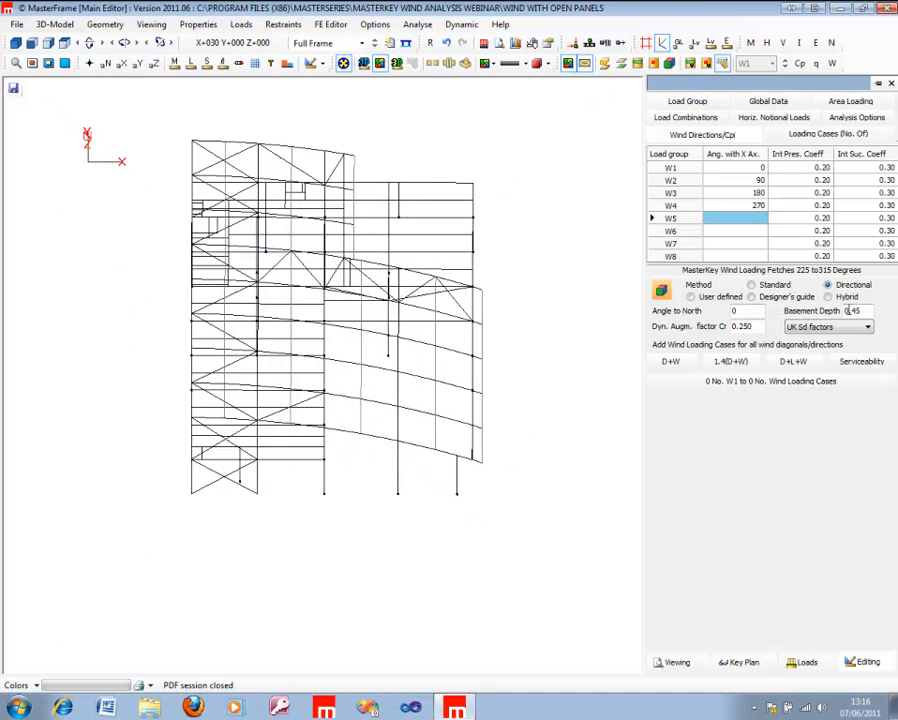
pyautogui.click(815, 327)
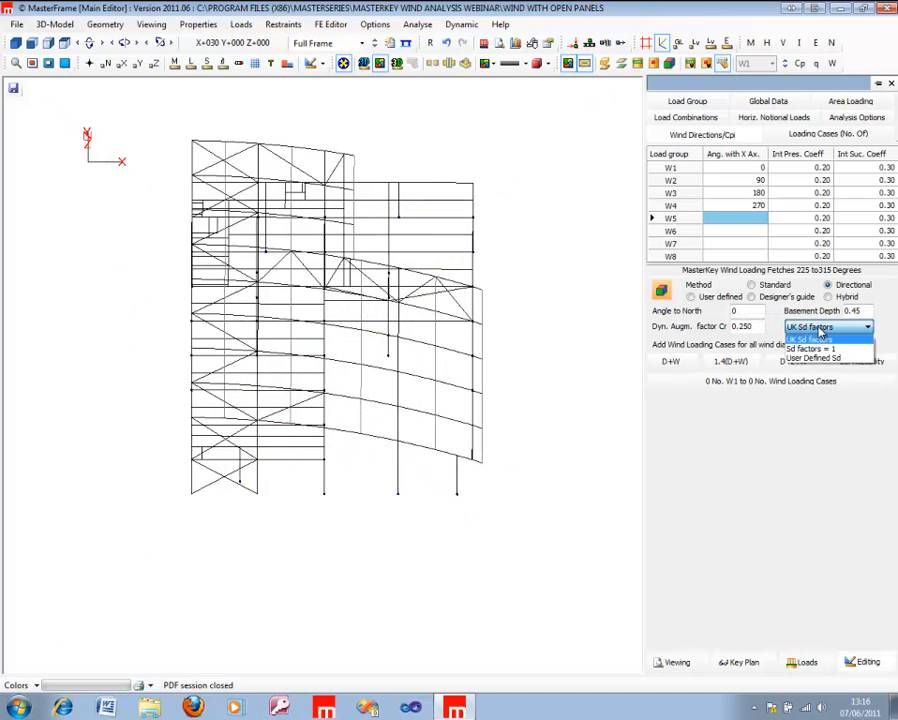
pyautogui.click(816, 339)
# Step: Set the frame's angle to north to 15 degrees and check the north direction on the axes
pyautogui.moveTo(92, 403); pyautogui.dragTo(66, 403)
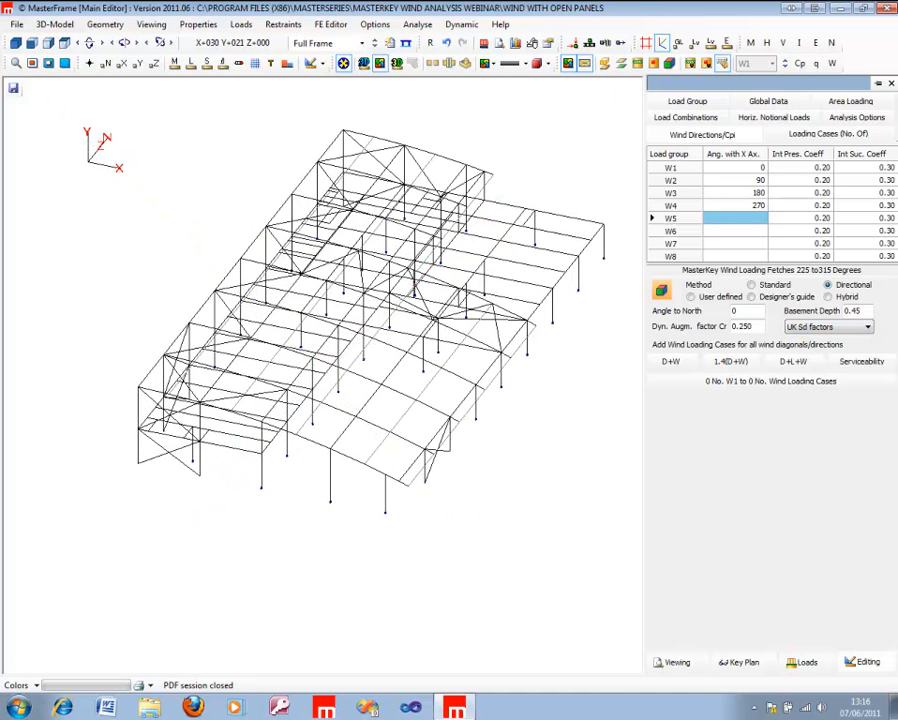
pyautogui.doubleClick(740, 311)
pyautogui.write('15')
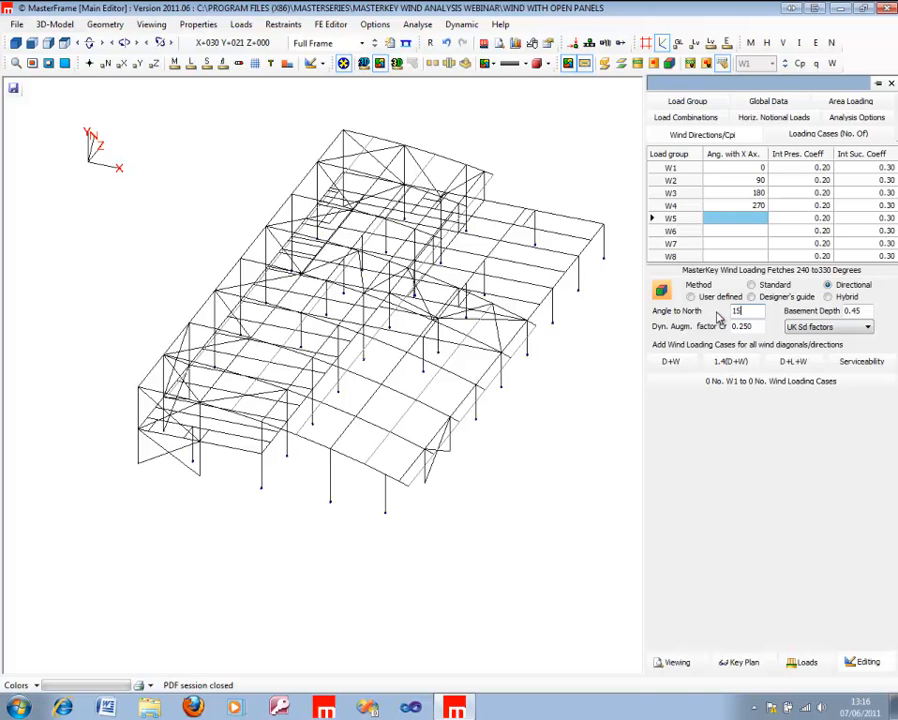
pyautogui.moveTo(208, 388); pyautogui.dragTo(140, 345, button='middle')
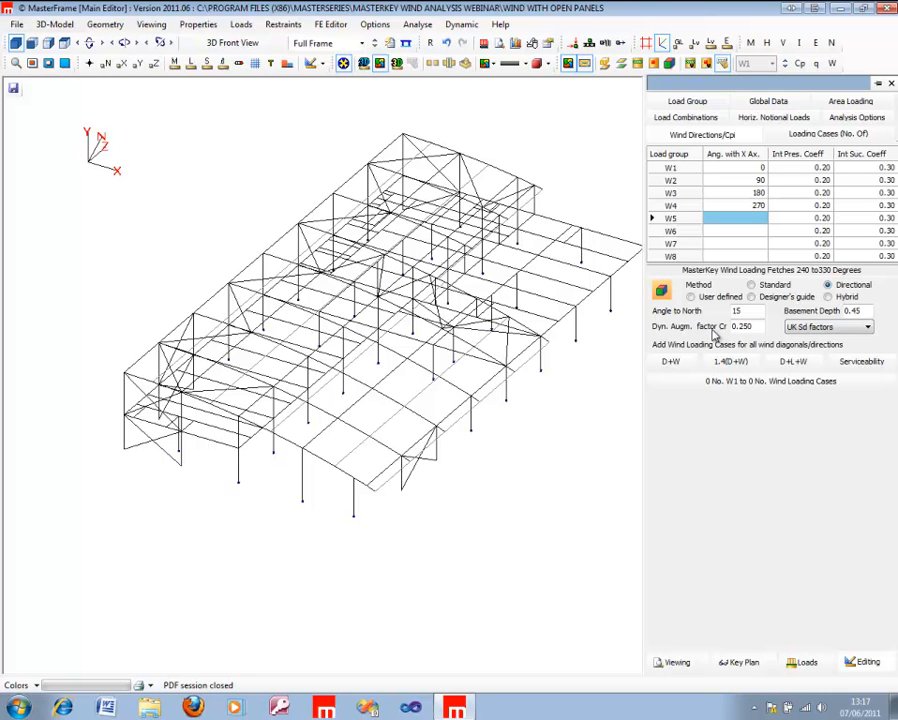
# Step: Try the Standard method with Sd factors = 1, and return to the Directional method with UK Sd factors
pyautogui.click(768, 289)
pyautogui.click(833, 328)
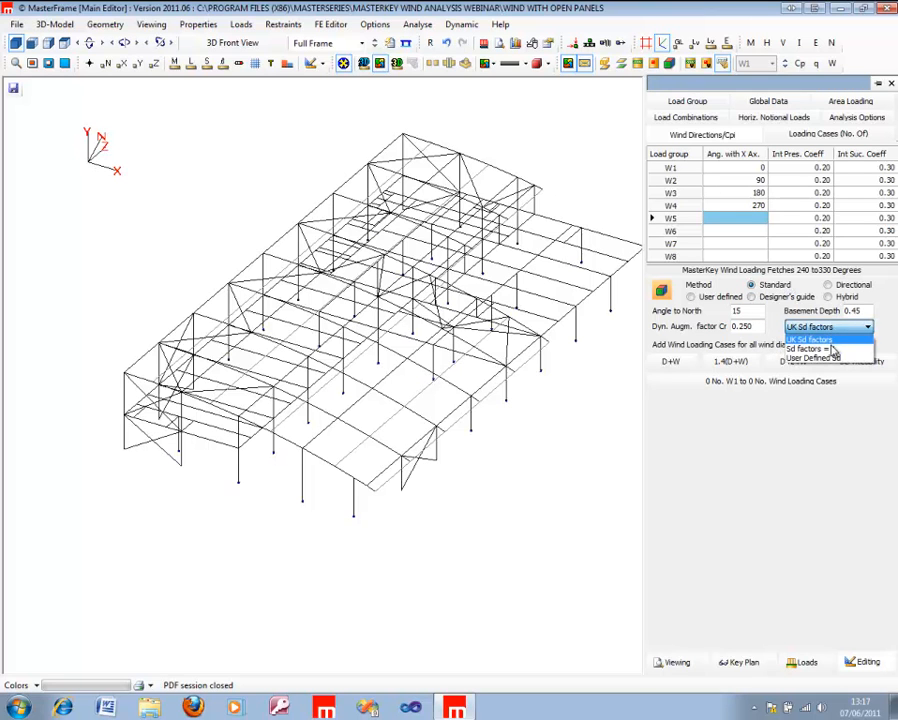
pyautogui.click(835, 350)
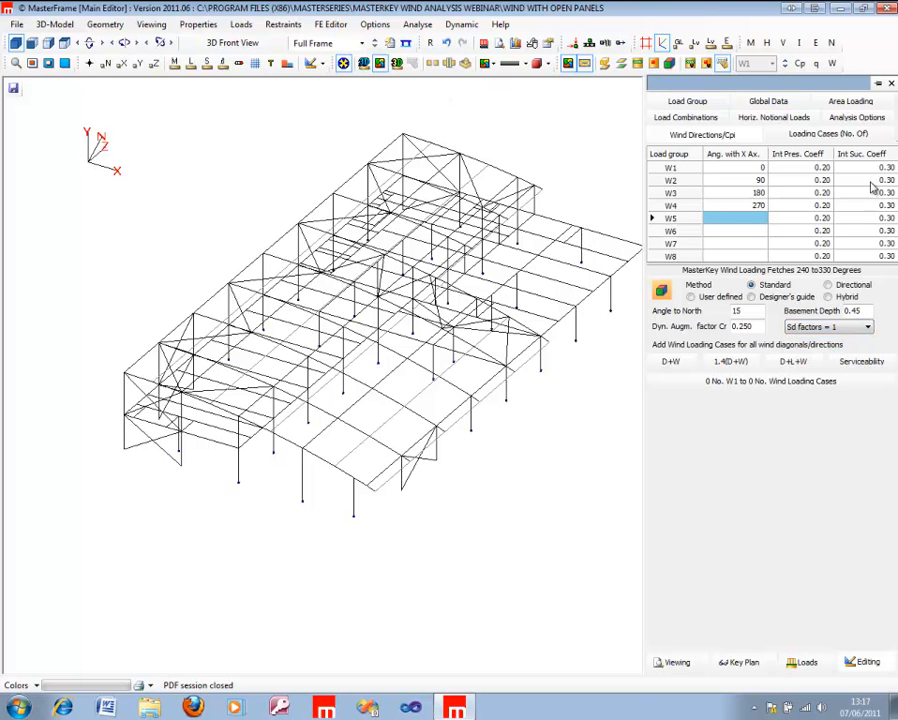
pyautogui.click(843, 286)
pyautogui.click(855, 327)
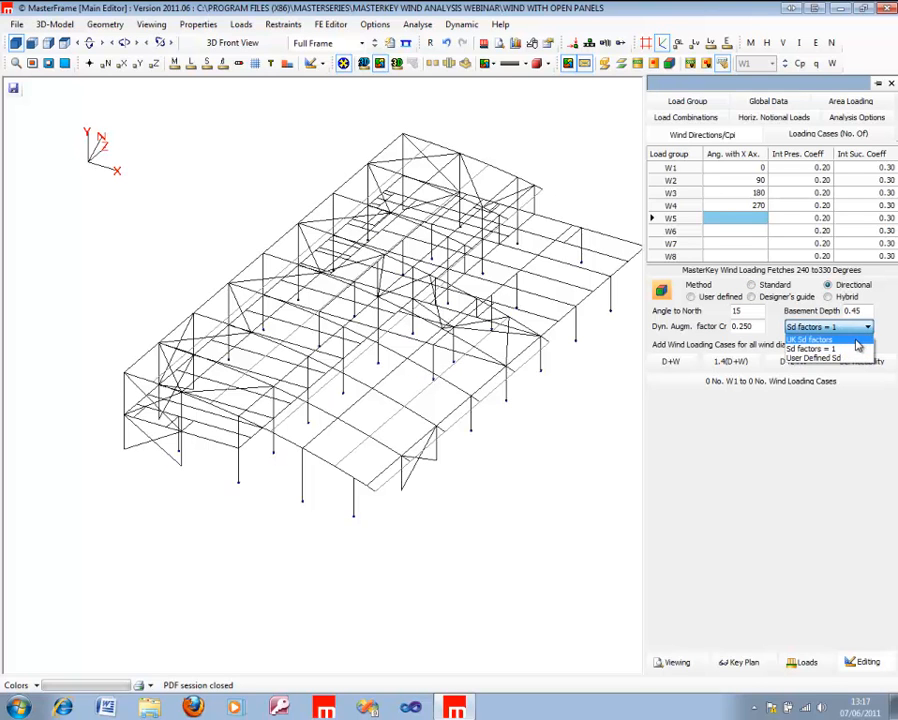
pyautogui.click(858, 339)
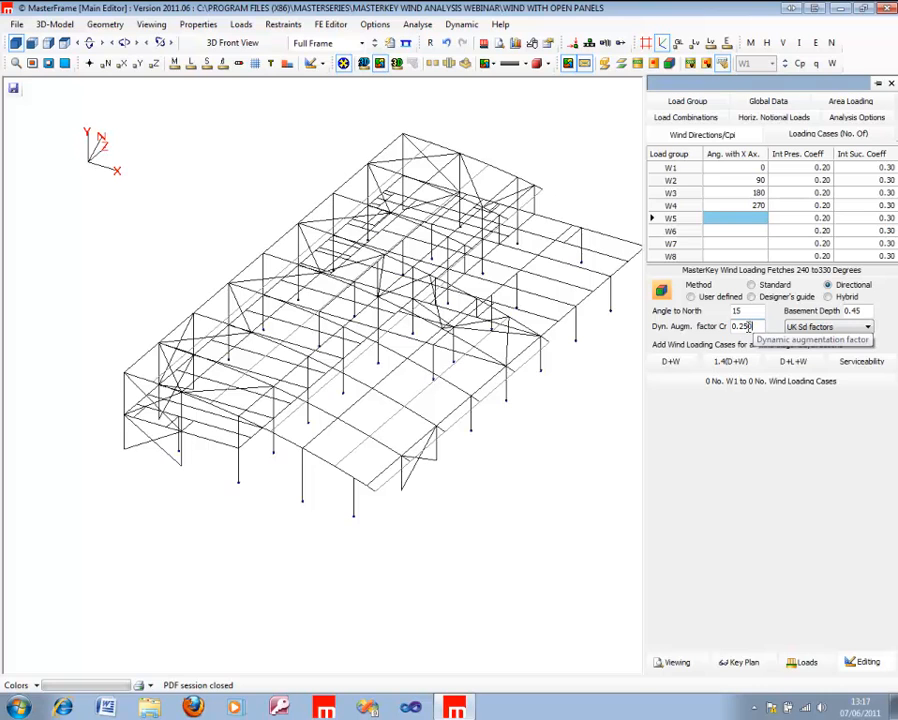
# Step: Set the dynamic augmentation factor Cr to 0.05
pyautogui.moveTo(757, 327); pyautogui.dragTo(711, 321)
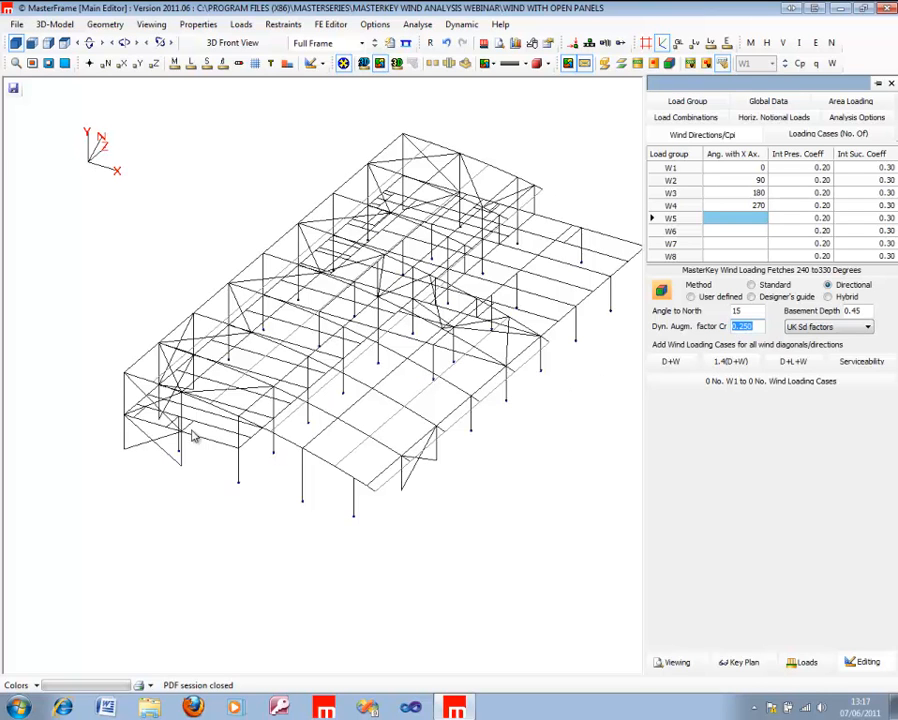
pyautogui.click(759, 326)
pyautogui.write('0.0')
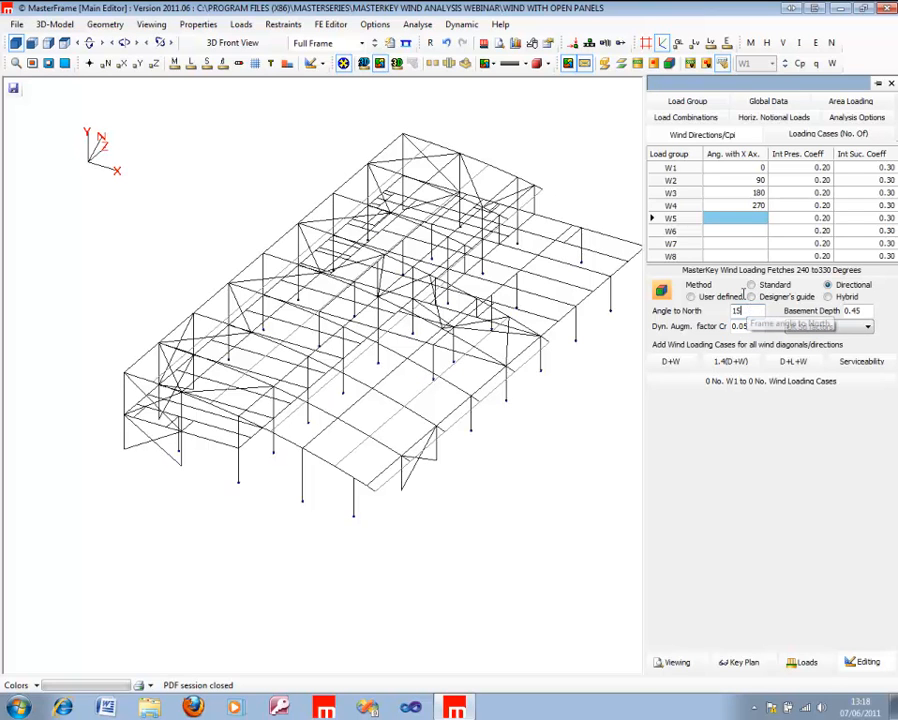
# Step: Add the D+W, D+L+W and serviceability wind loading cases for all wind diagonals and directions
pyautogui.click(54, 24)
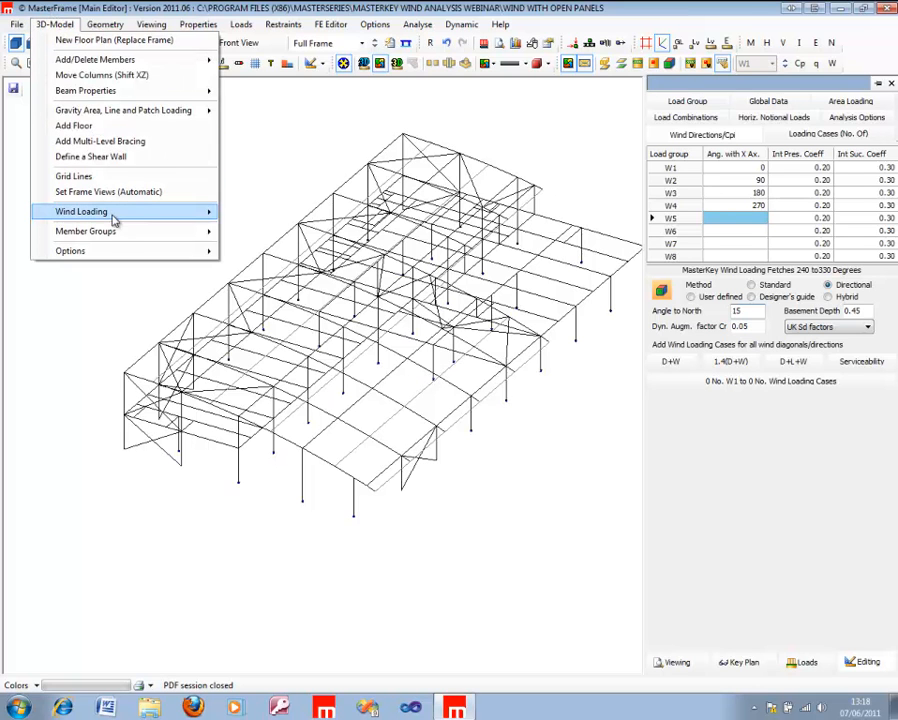
pyautogui.moveTo(113, 217)
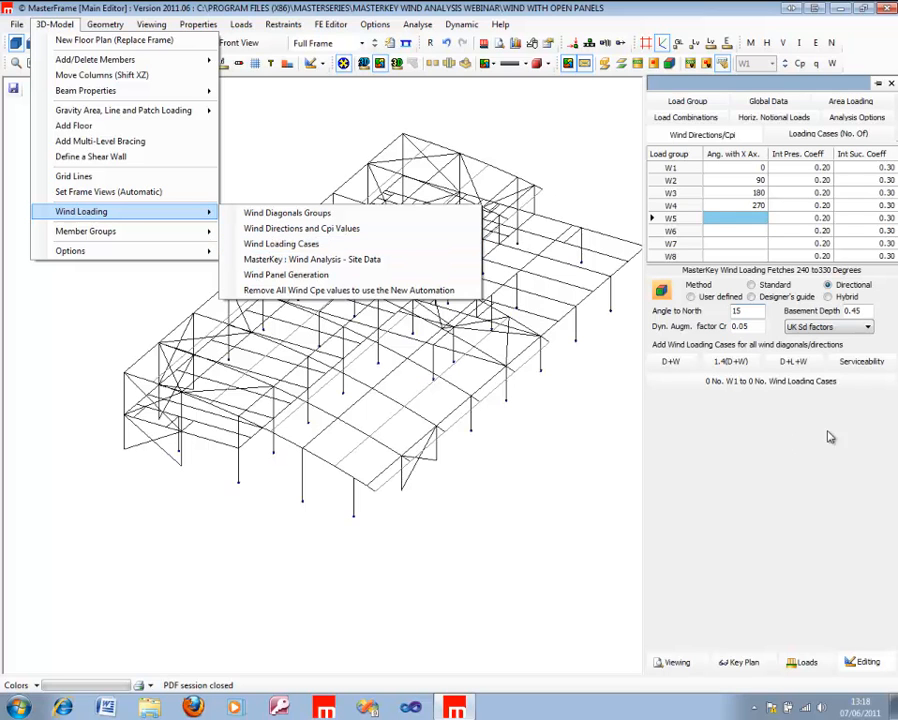
pyautogui.click(757, 311)
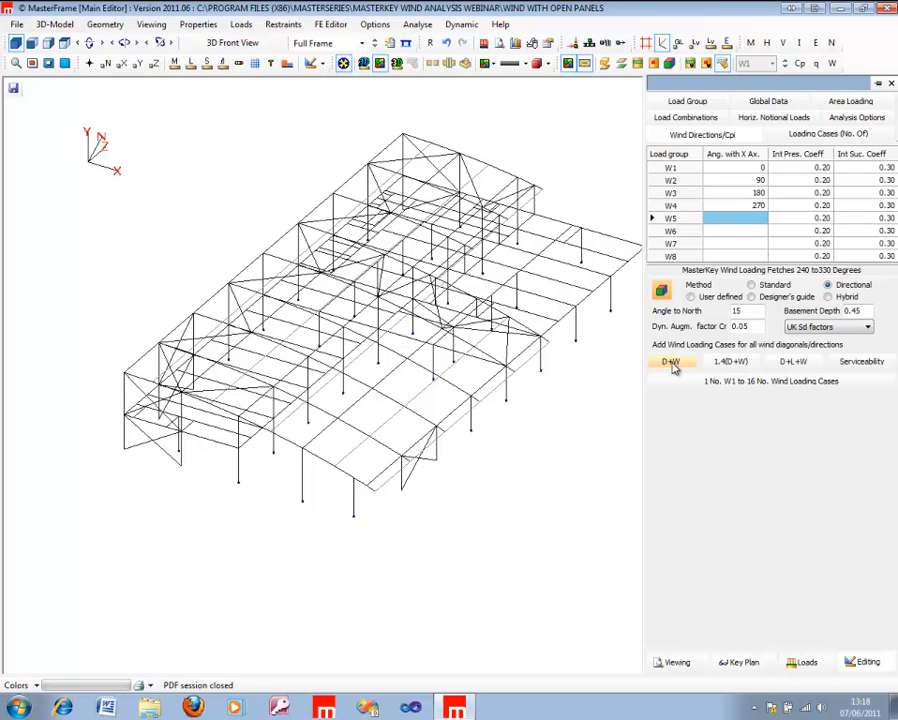
pyautogui.click(788, 367)
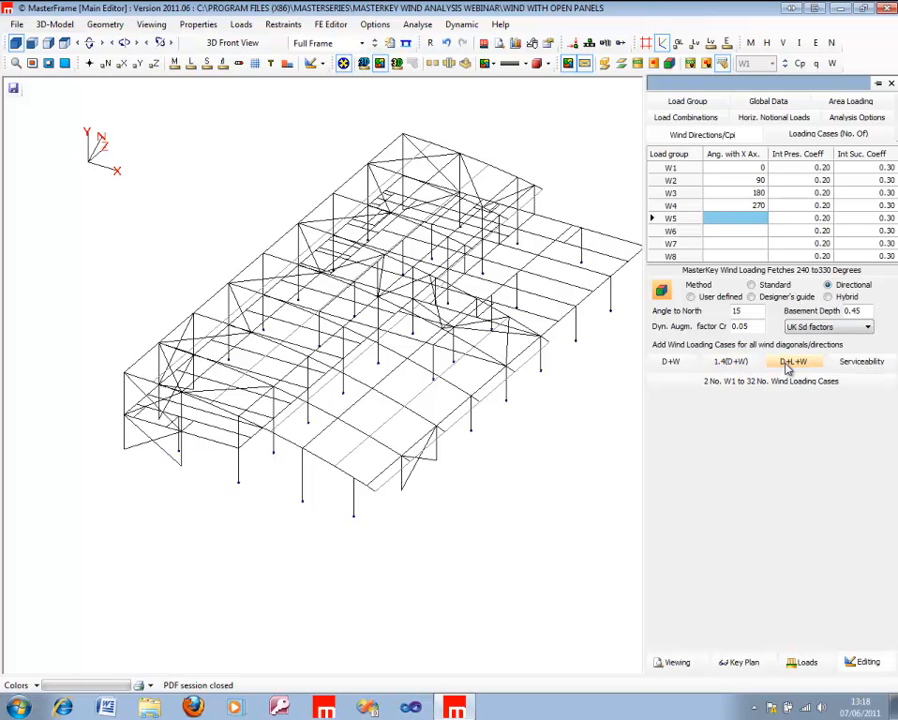
pyautogui.click(856, 367)
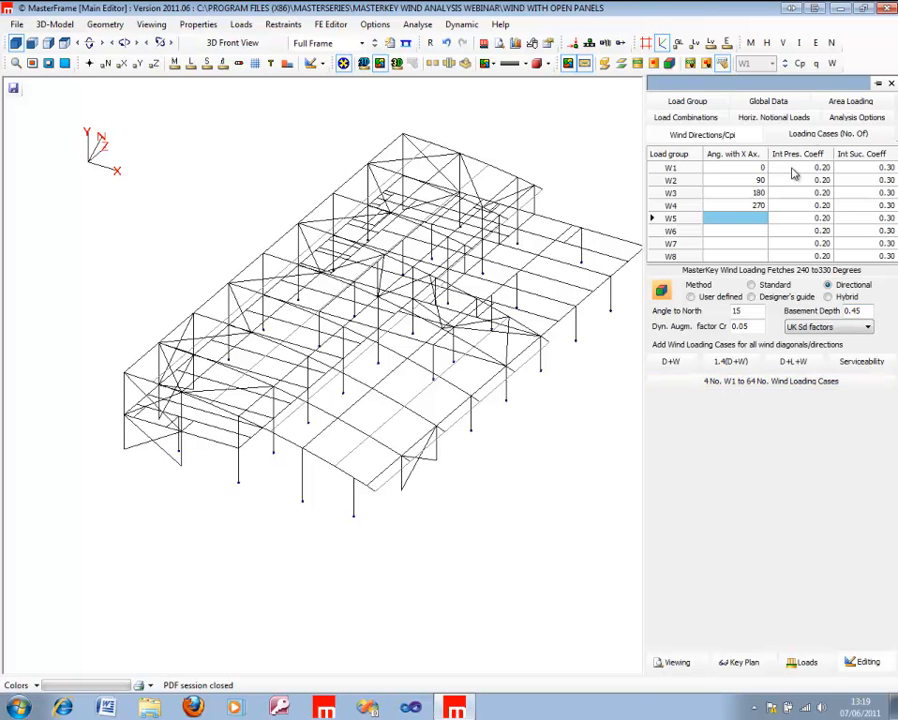
# Step: Display load case 006, Dead plus Wind (1.0 D1 + 1.4 W1), in the load combinations and check its wind data
pyautogui.click(688, 118)
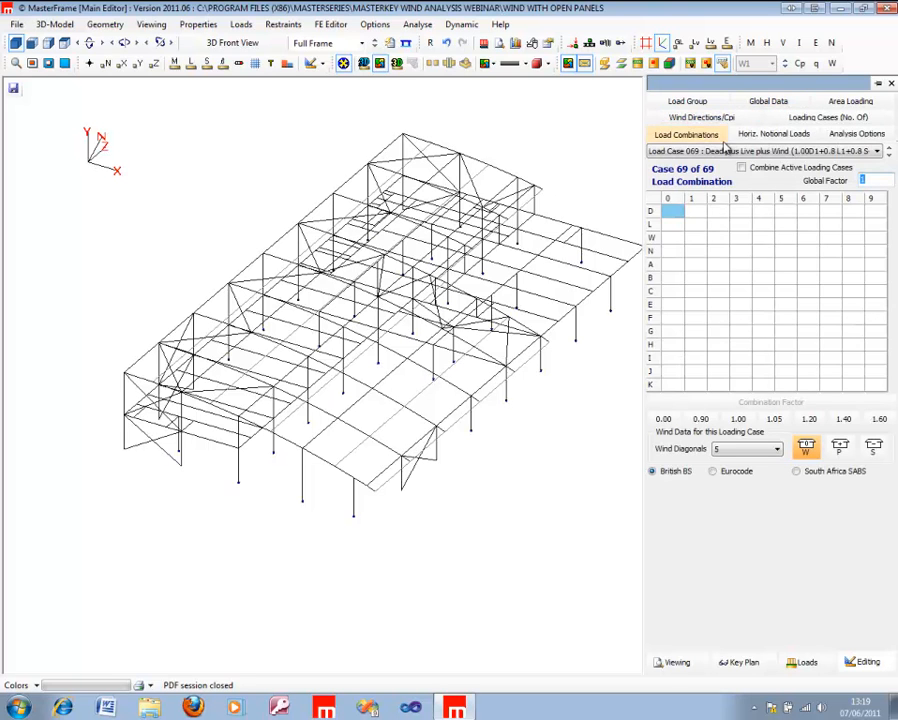
pyautogui.click(705, 150)
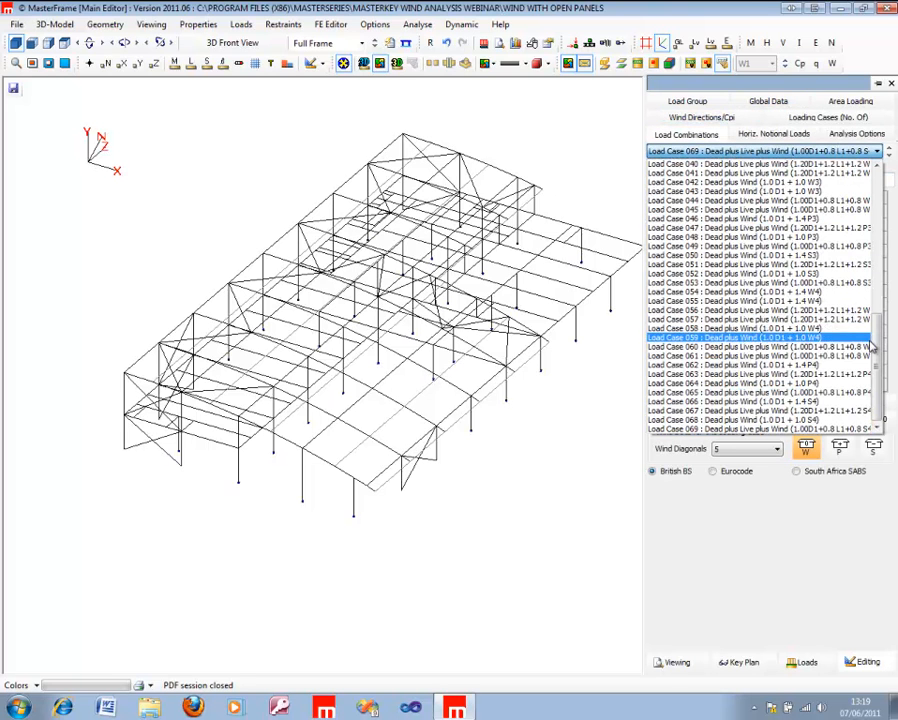
pyautogui.moveTo(879, 355); pyautogui.dragTo(888, 174)
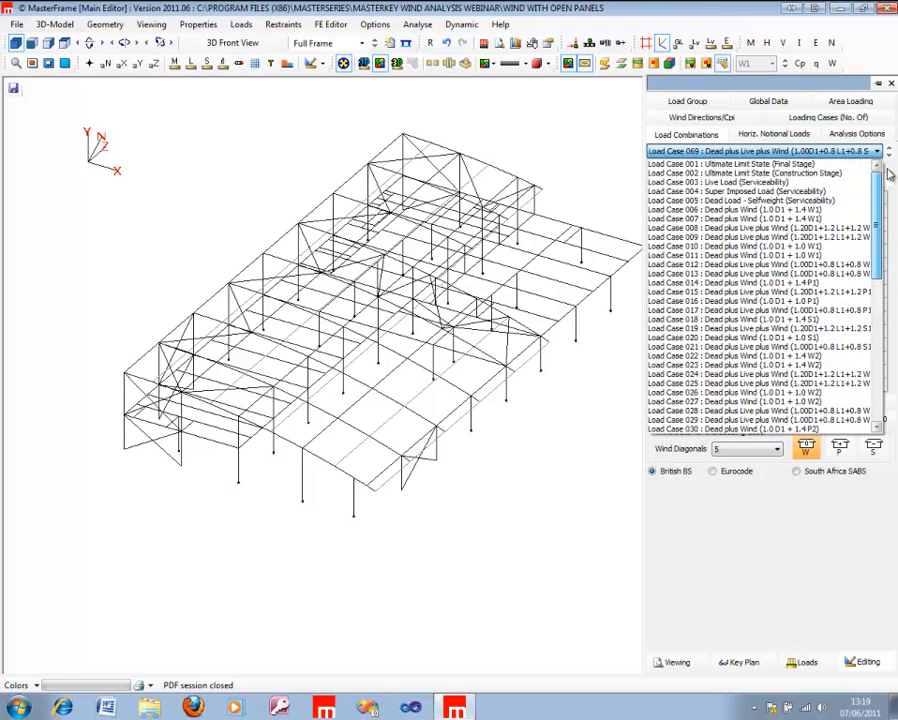
pyautogui.click(840, 212)
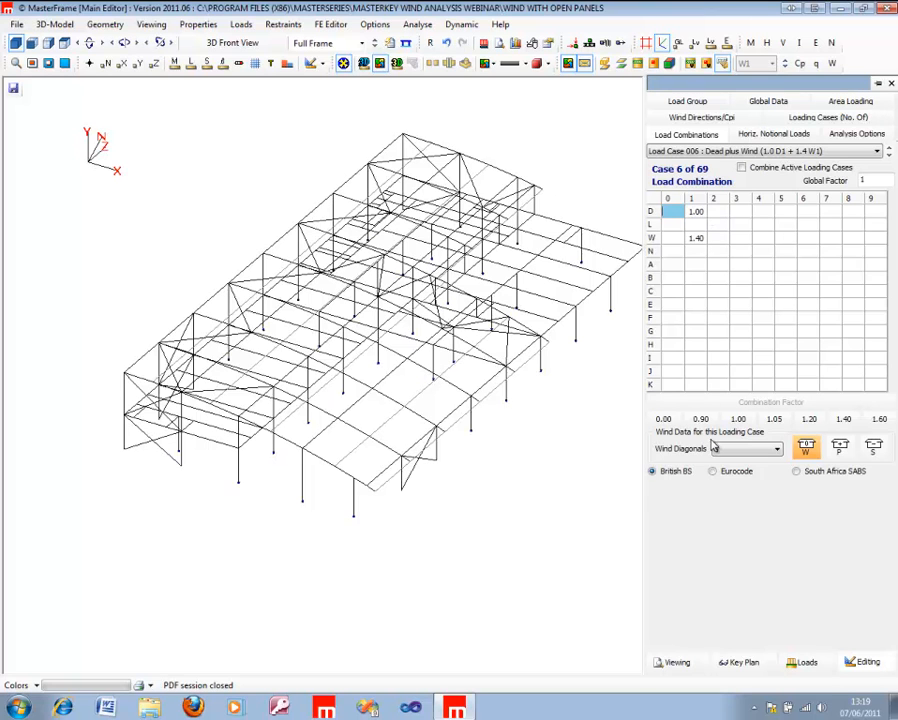
pyautogui.click(806, 448)
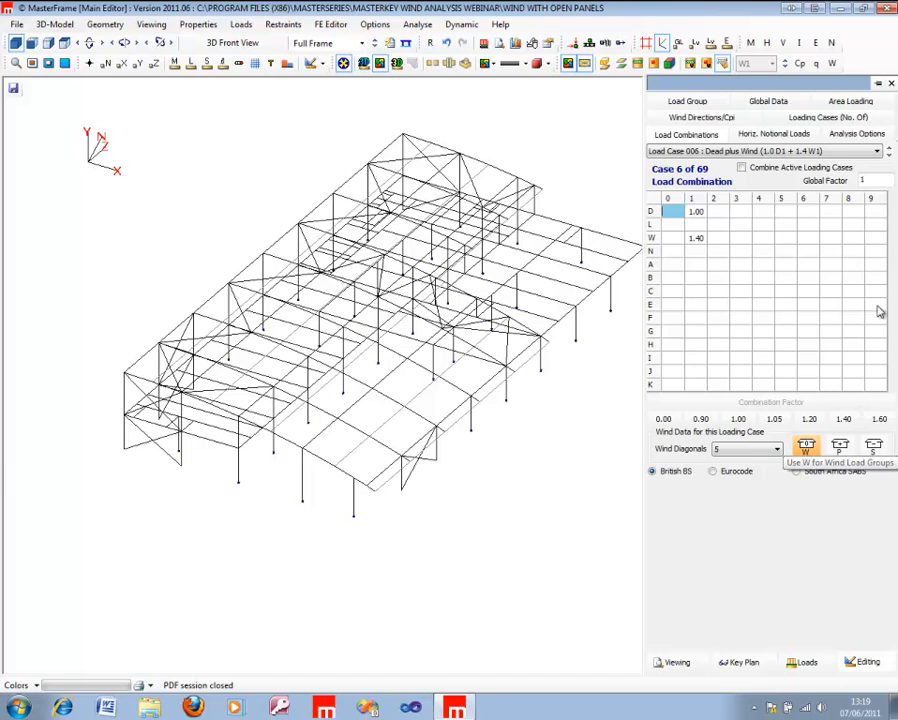
pyautogui.click(888, 156)
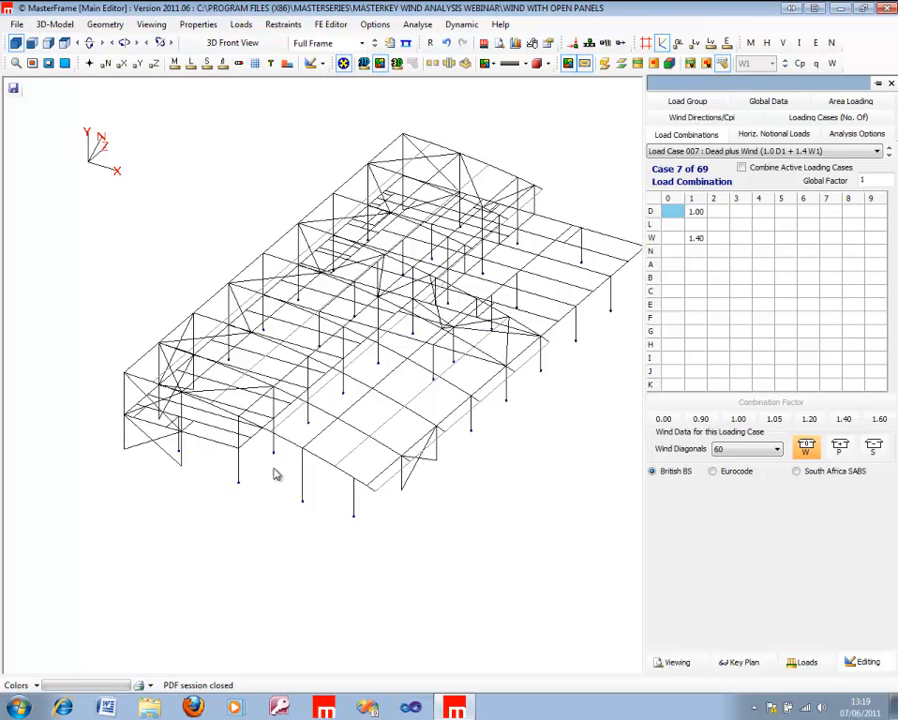
pyautogui.click(889, 155)
# Step: Examine the internal pressure case 014 (1.0 D1 + 1.4 P1) and internal suction case 018 (1.0 D1 + 1.4 S1), including wind diagonals
pyautogui.click(876, 152)
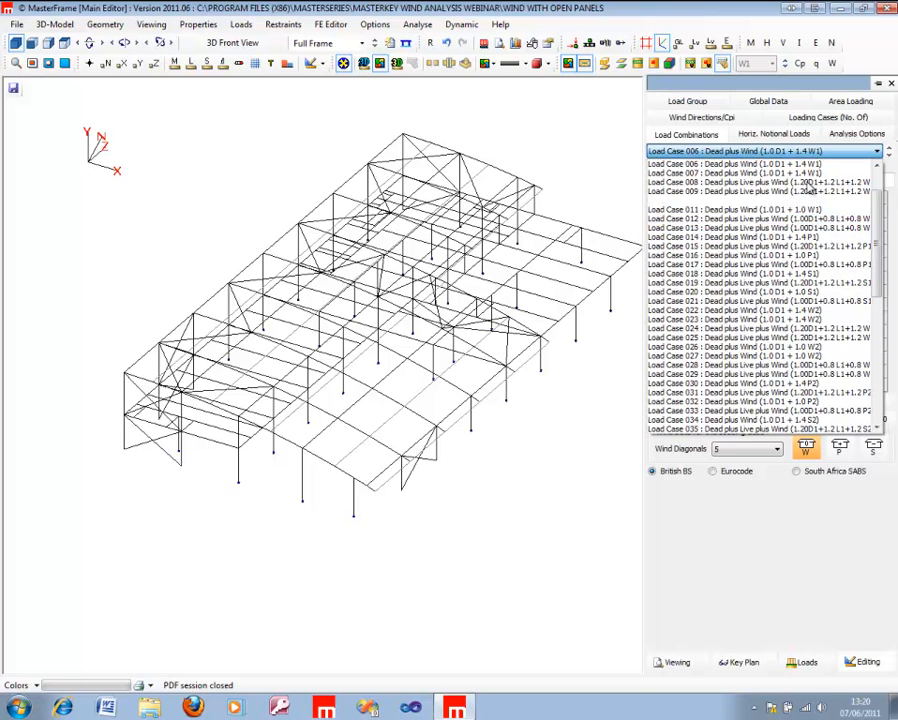
pyautogui.click(814, 238)
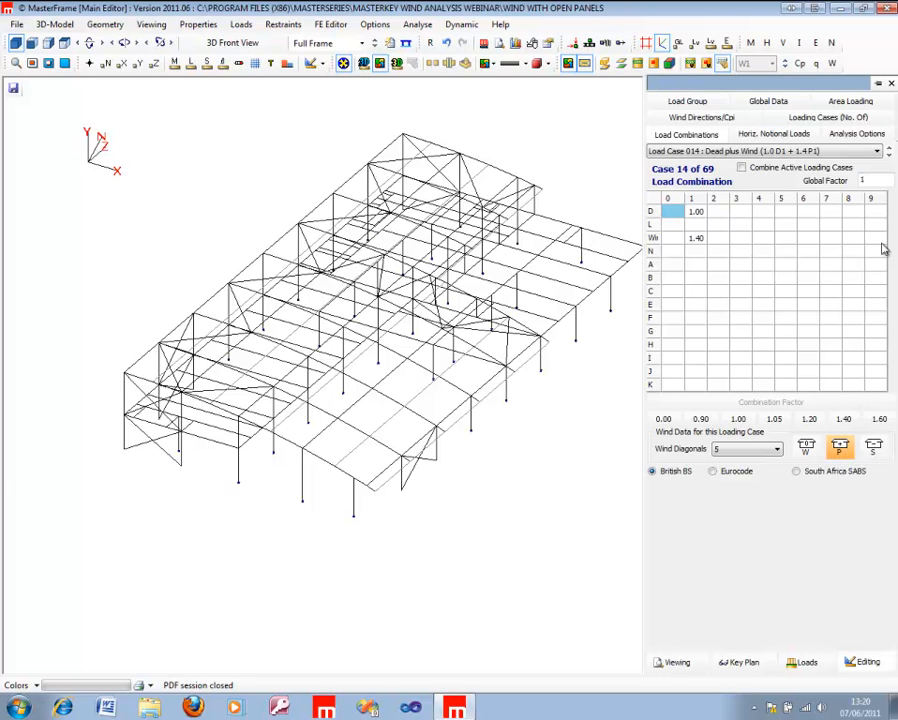
pyautogui.click(852, 150)
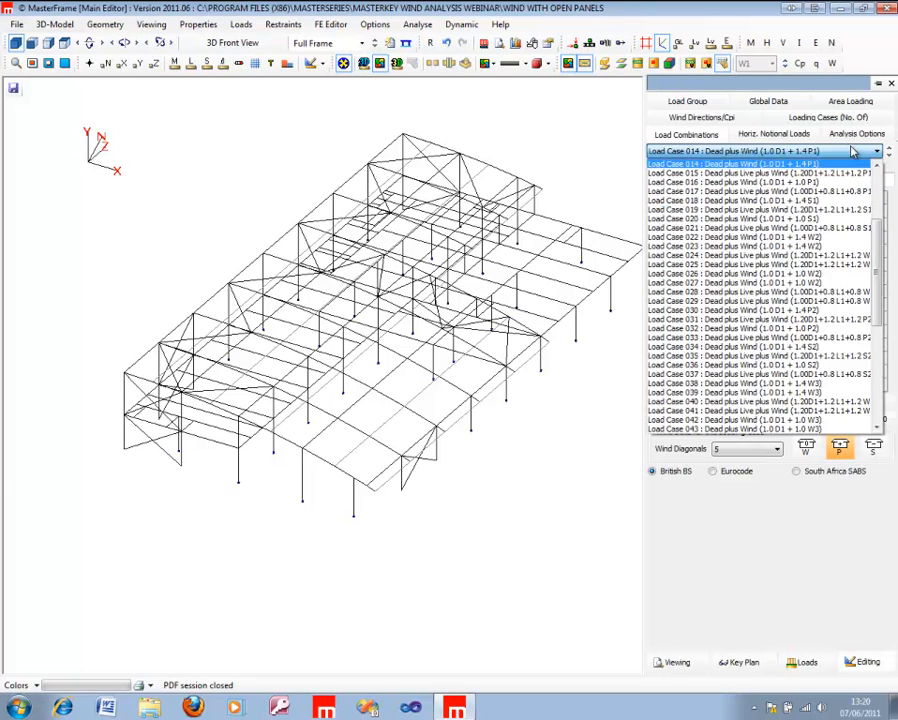
pyautogui.click(830, 203)
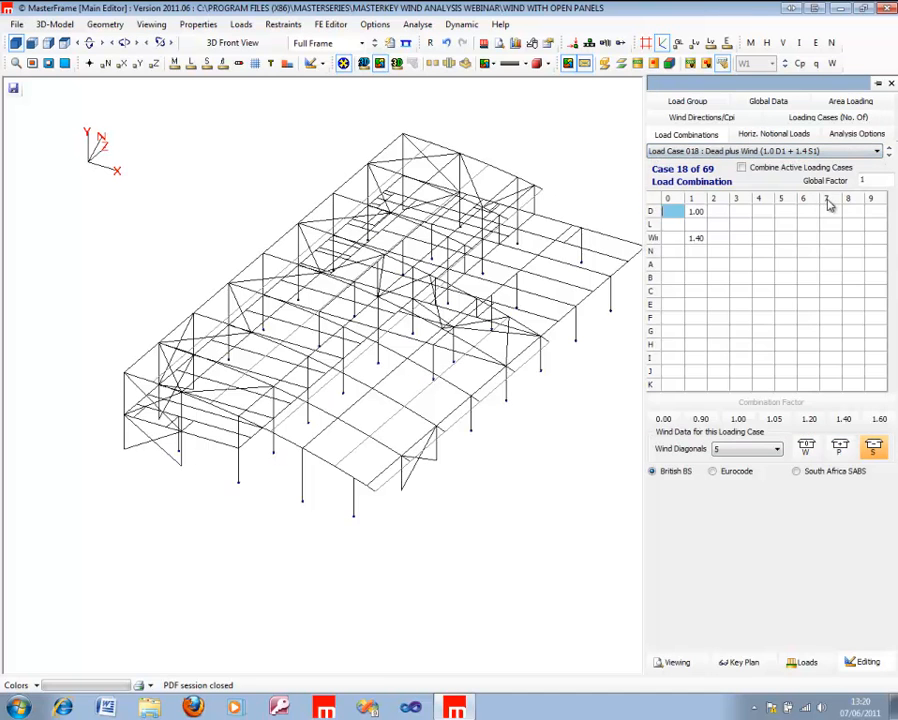
pyautogui.click(883, 450)
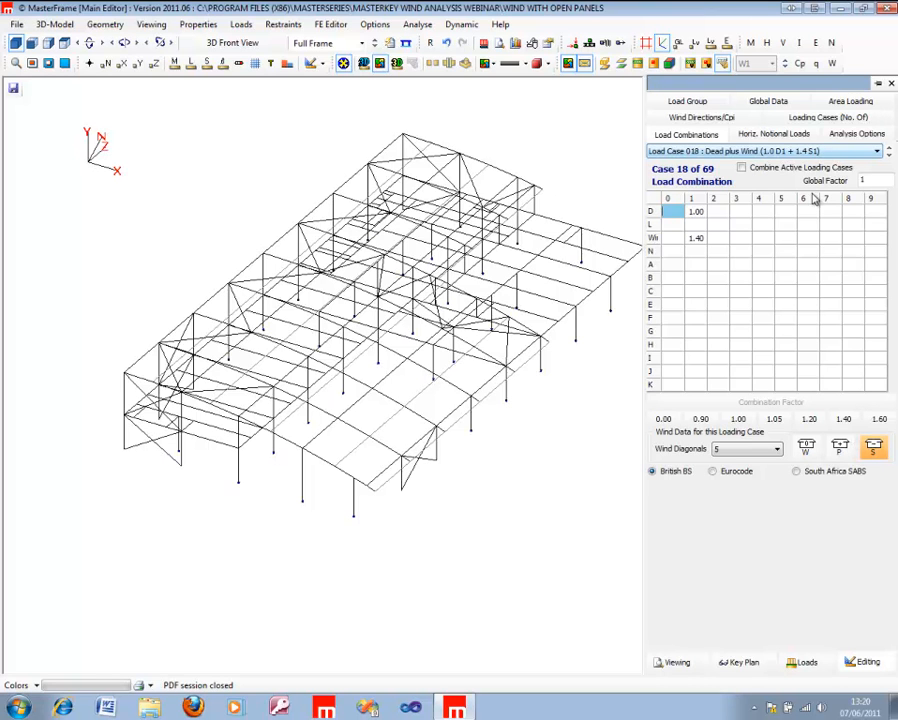
pyautogui.click(779, 450)
pyautogui.click(779, 450)
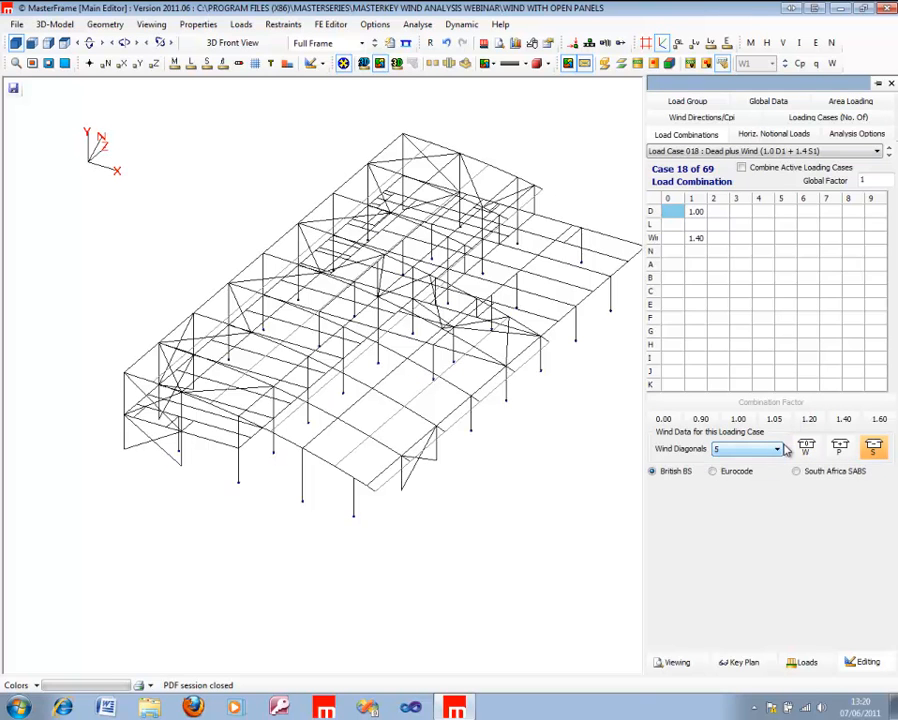
pyautogui.click(880, 447)
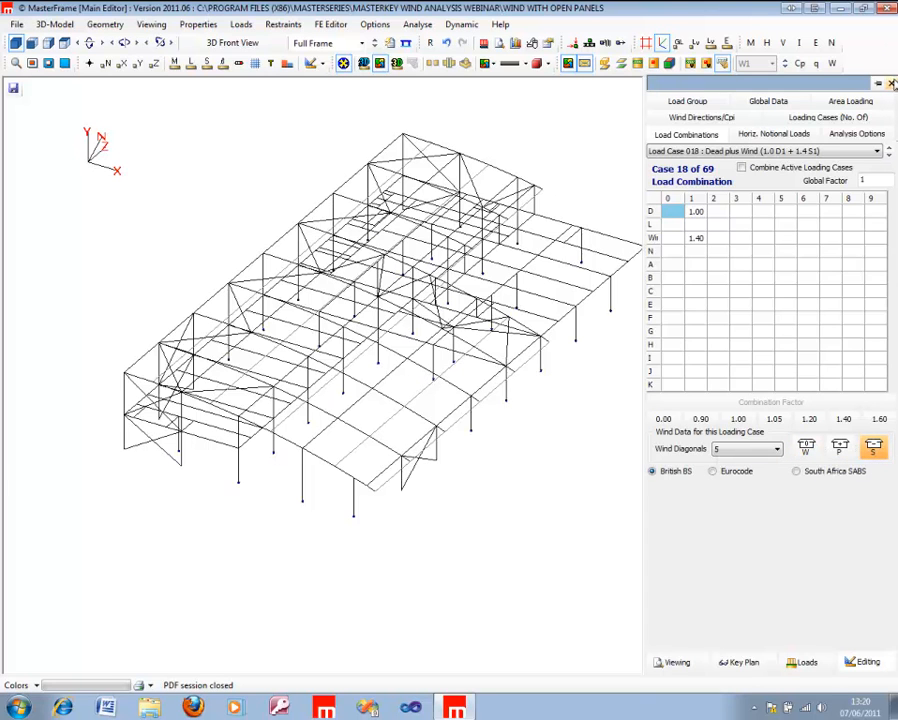
# Step: Close the load combinations and open the MasterKey Wind Analysis site data for the frame
pyautogui.click(891, 84)
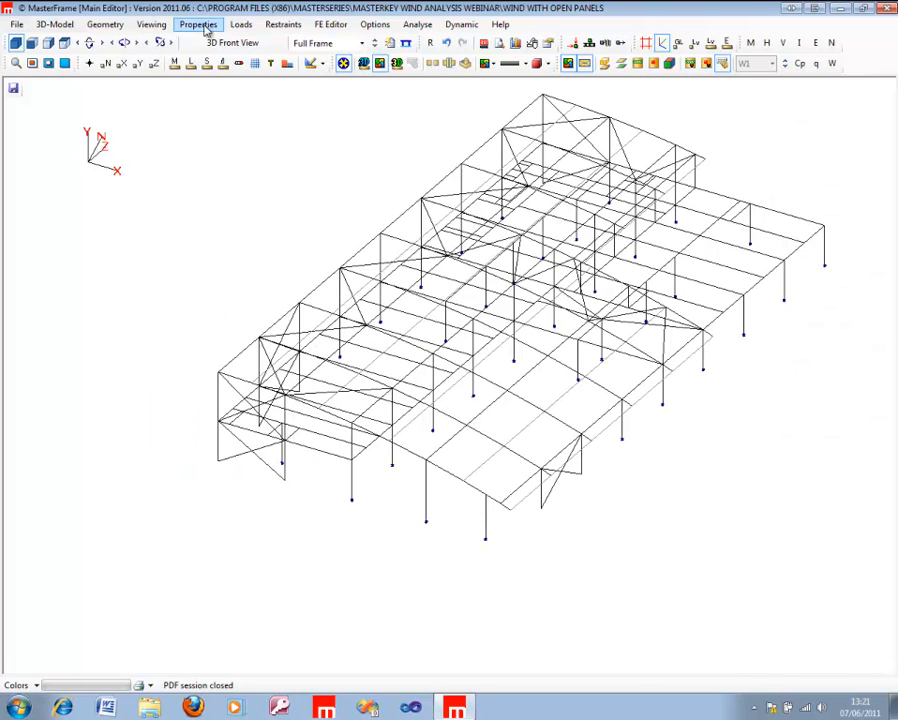
pyautogui.click(66, 26)
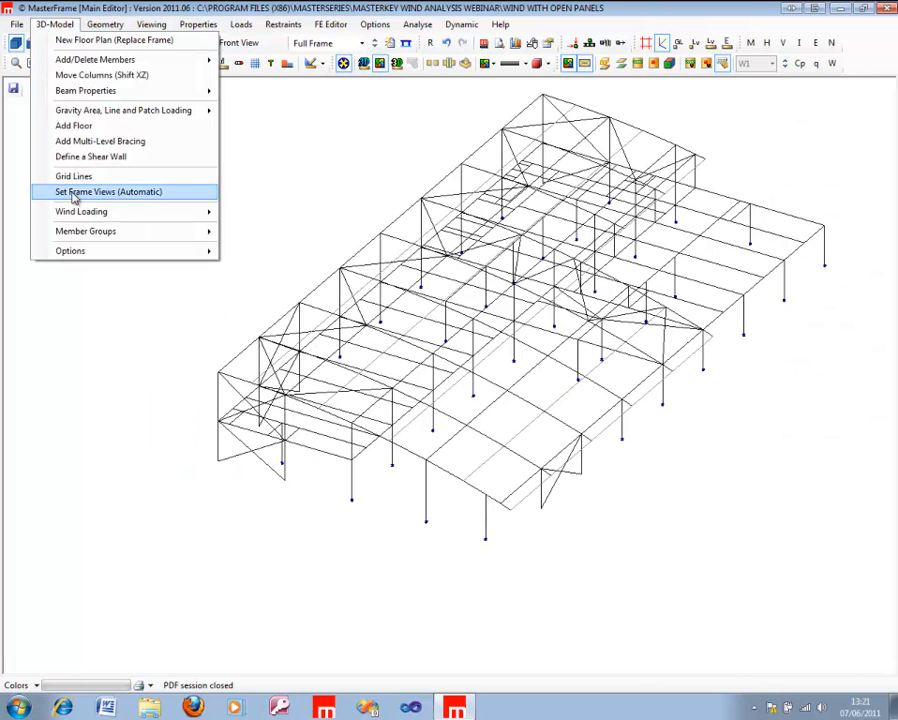
pyautogui.moveTo(130, 211)
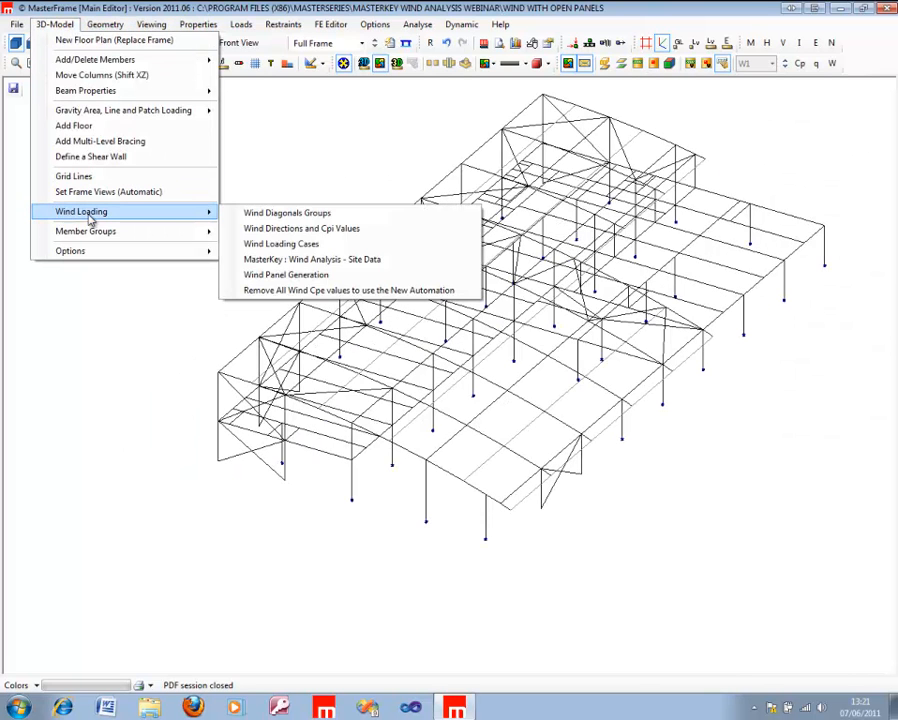
pyautogui.click(394, 260)
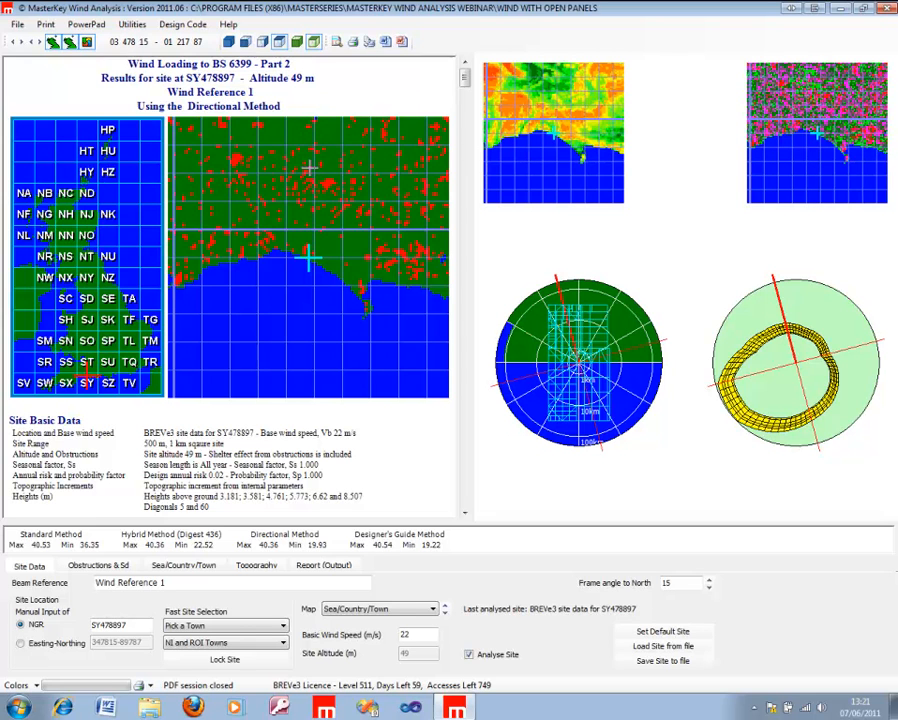
# Step: Try map square SK as the wind site location, and settle on map square SJ
pyautogui.click(108, 319)
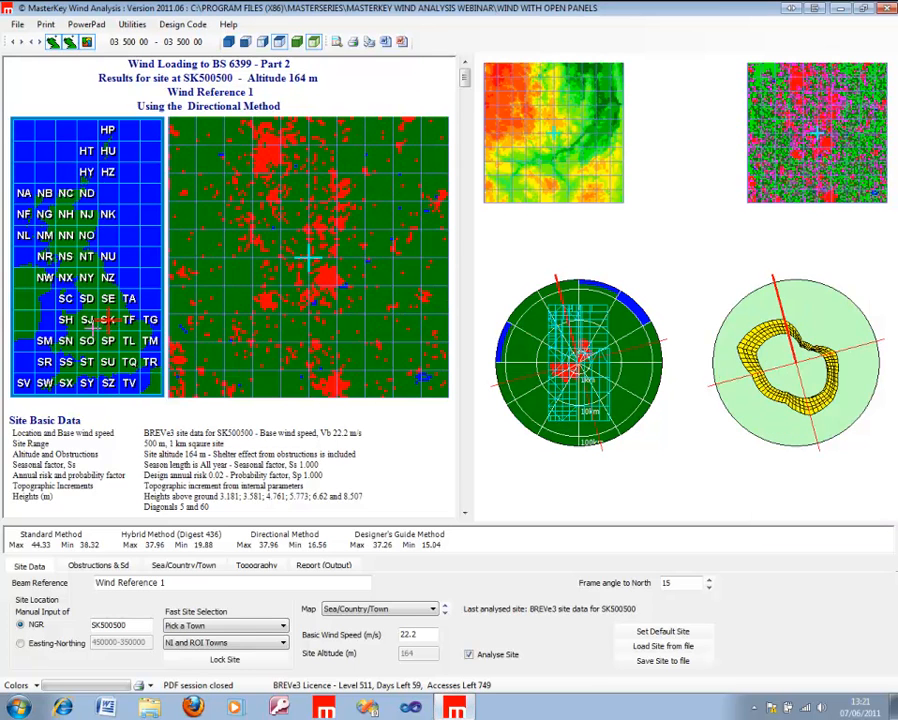
pyautogui.click(88, 320)
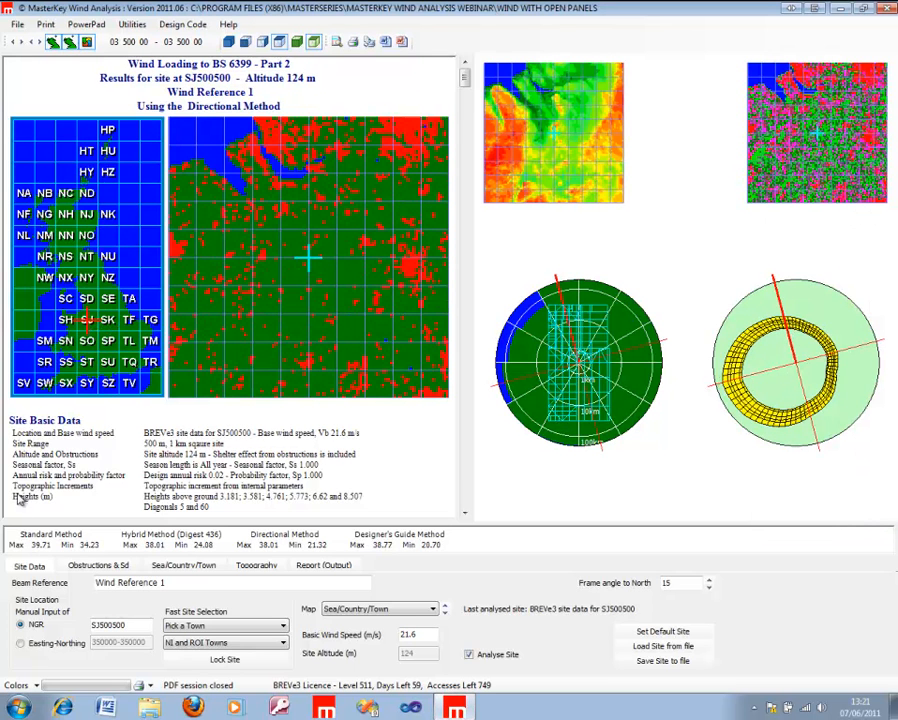
pyautogui.moveTo(80, 625); pyautogui.dragTo(59, 624)
pyautogui.click(166, 640)
pyautogui.click(190, 657)
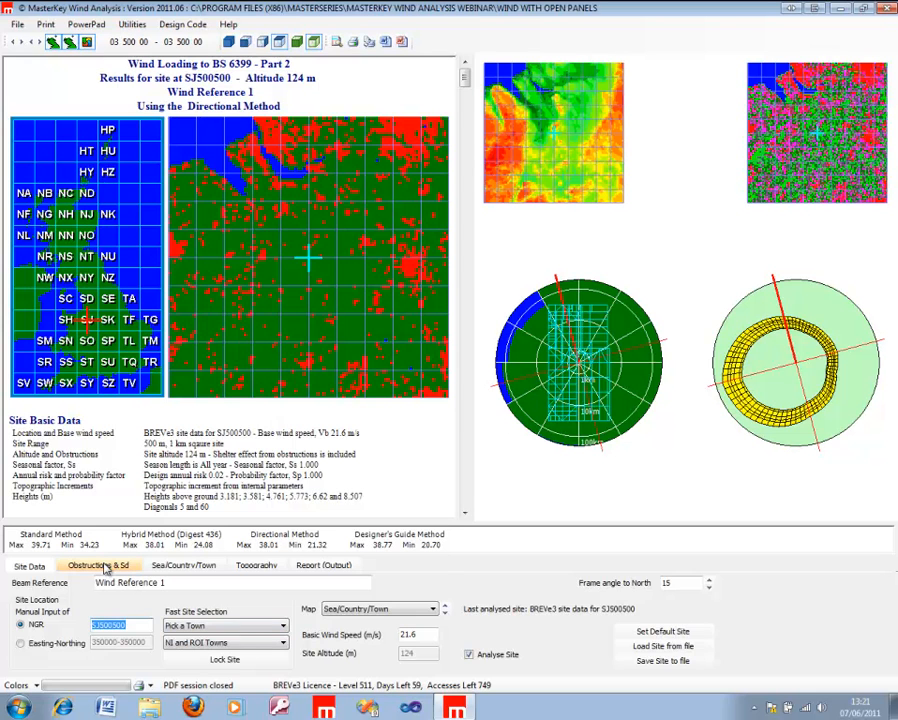
# Step: Review the obstructions and sea/country/town fetches, and move the site to grid reference SJ840470 on the map
pyautogui.click(92, 566)
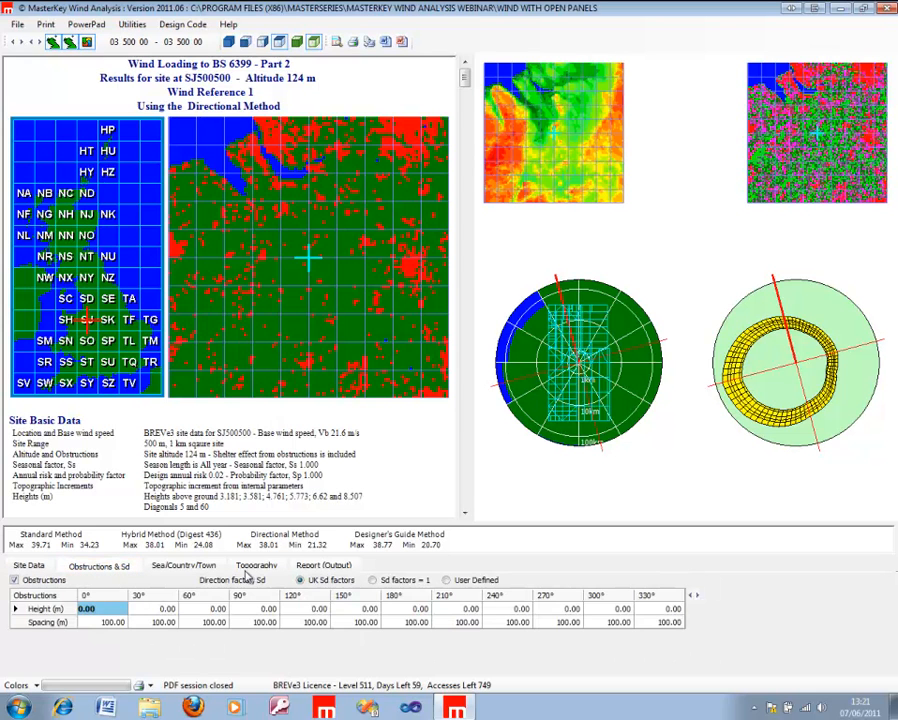
pyautogui.click(203, 566)
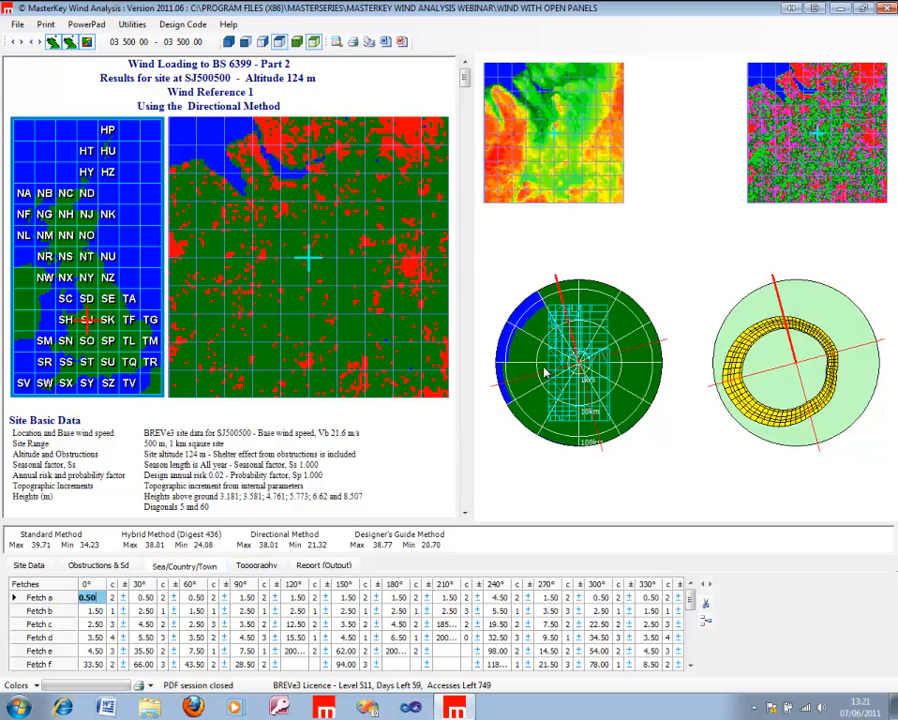
pyautogui.click(401, 261)
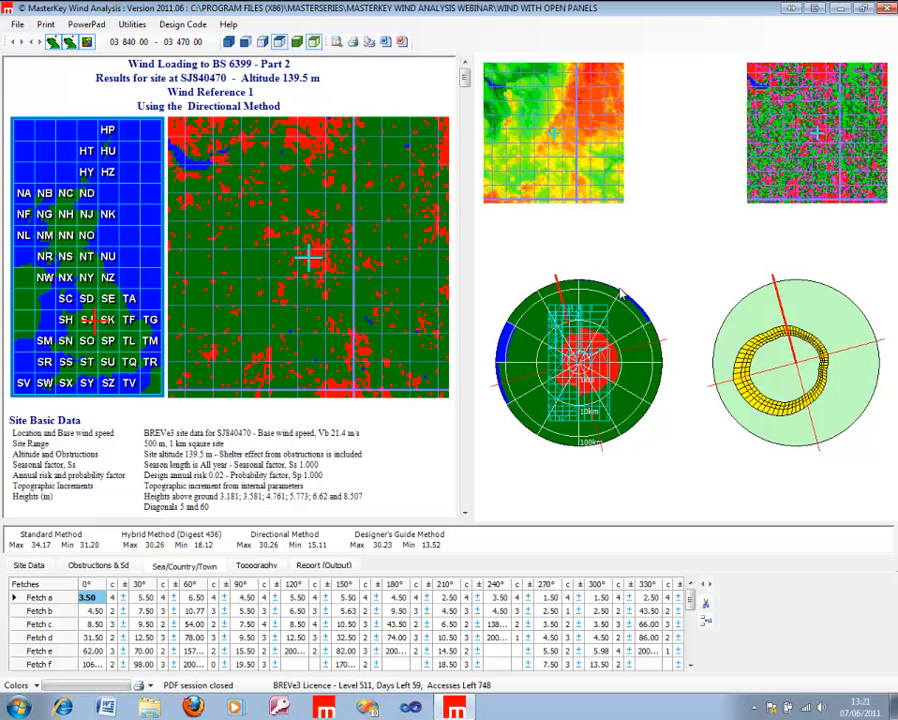
# Step: Review the site's topography data, report output options and general site data
pyautogui.click(283, 565)
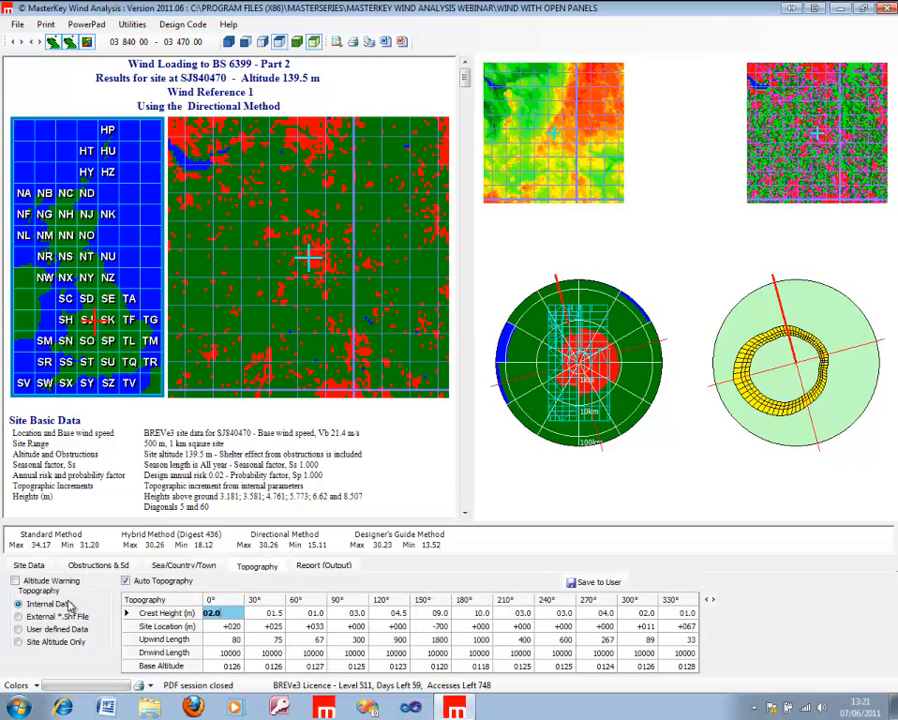
pyautogui.click(323, 567)
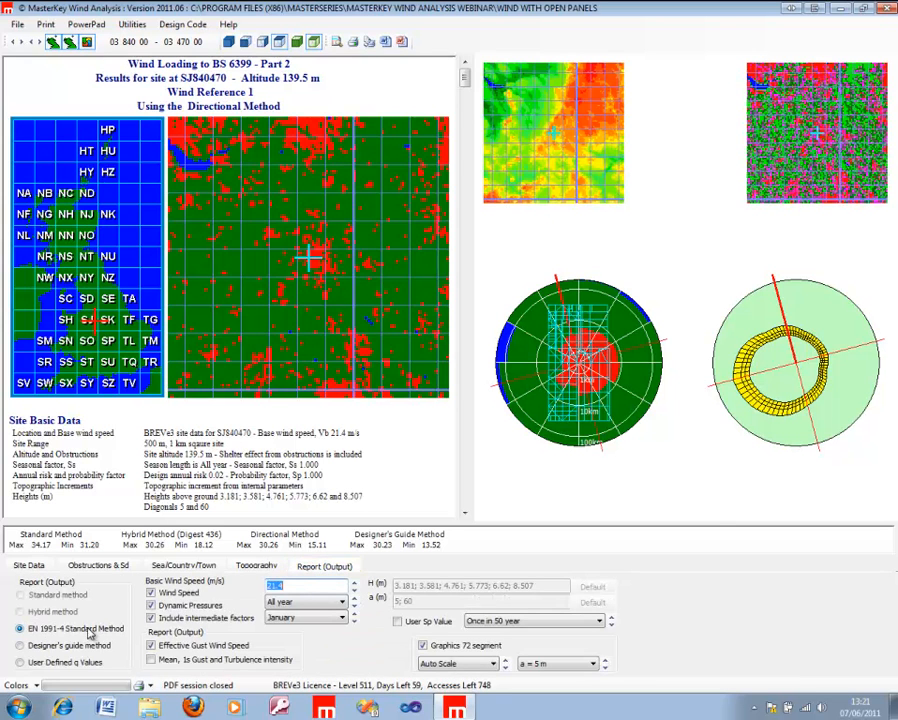
pyautogui.click(45, 567)
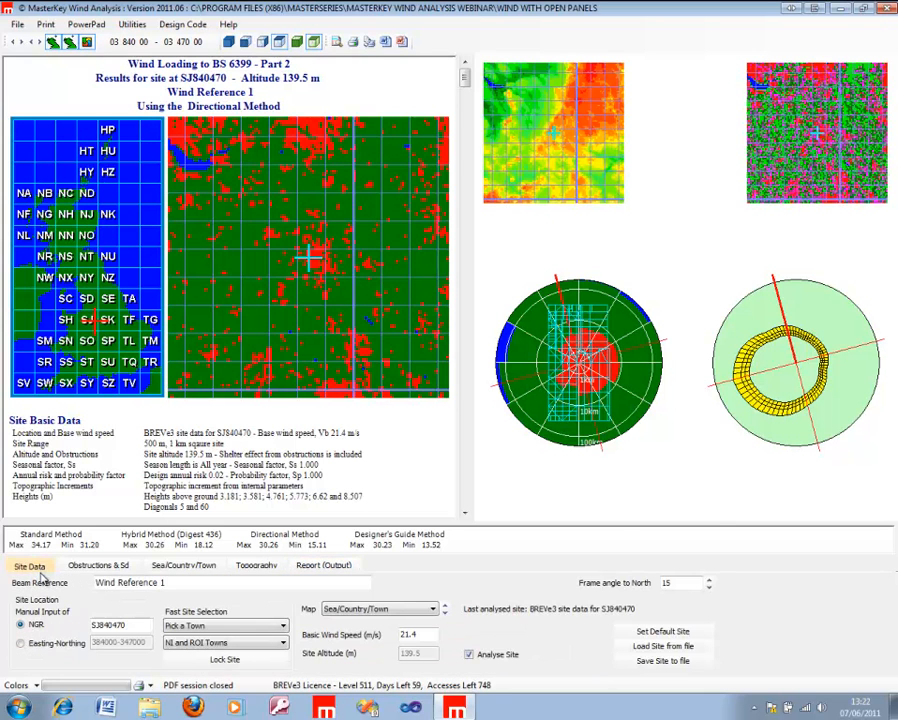
pyautogui.click(323, 566)
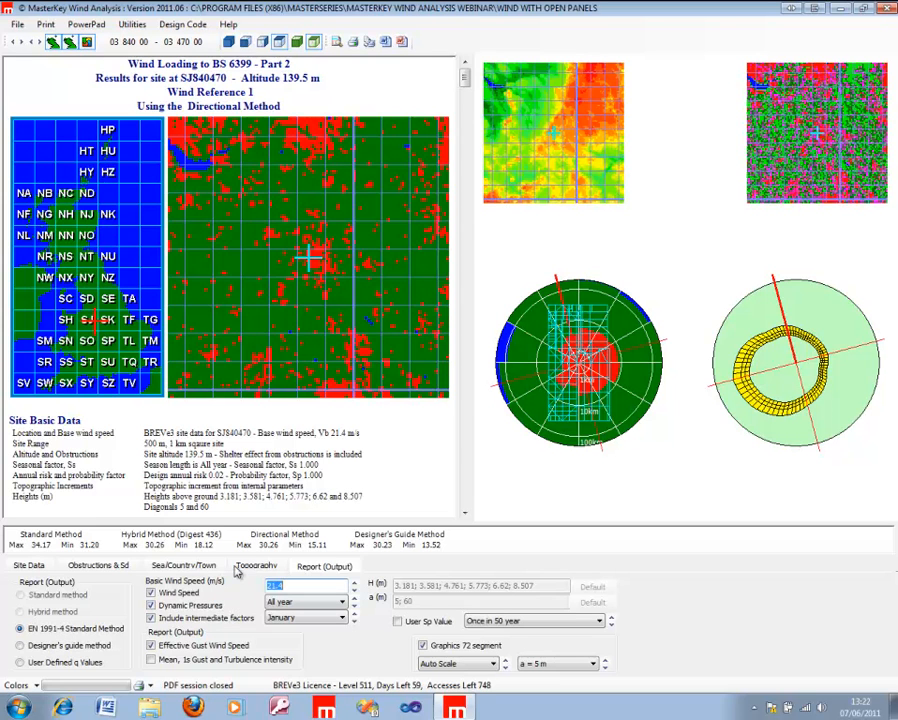
# Step: Examine the wind results report by height, down to the MasterFrame dynamic pressure values, and return to its beginning
pyautogui.click(30, 566)
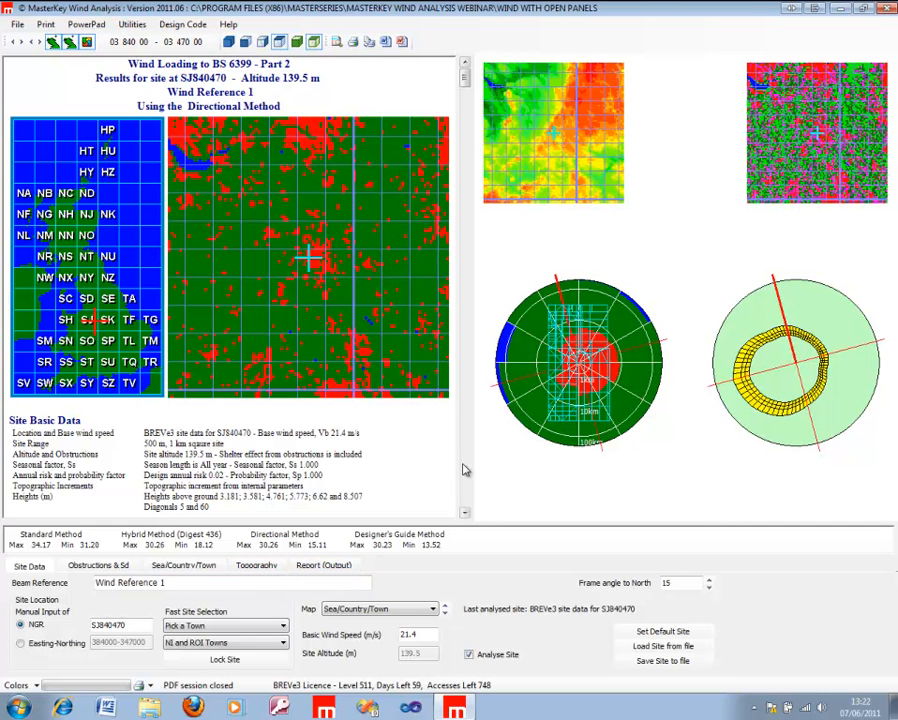
pyautogui.scroll(-20, 464, 479)
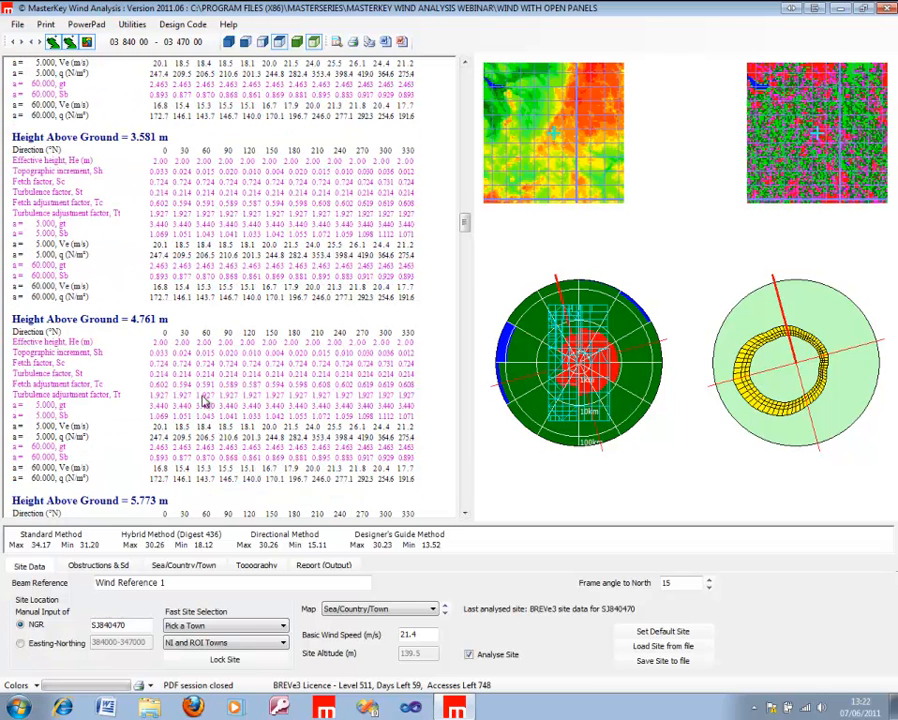
pyautogui.scroll(-3, 466, 489)
pyautogui.scroll(-20, 466, 489)
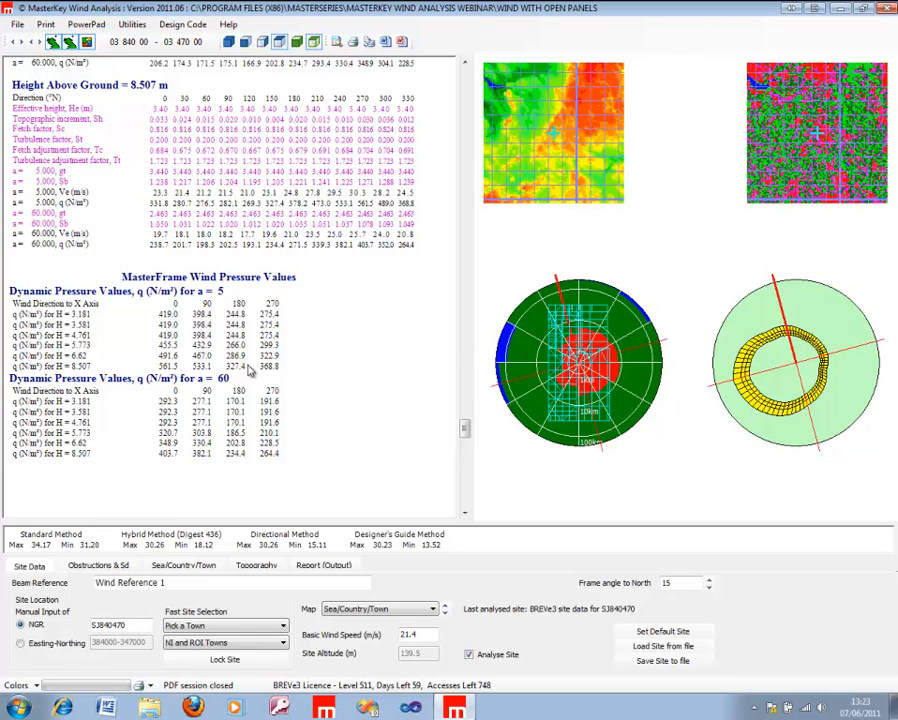
pyautogui.click(466, 86)
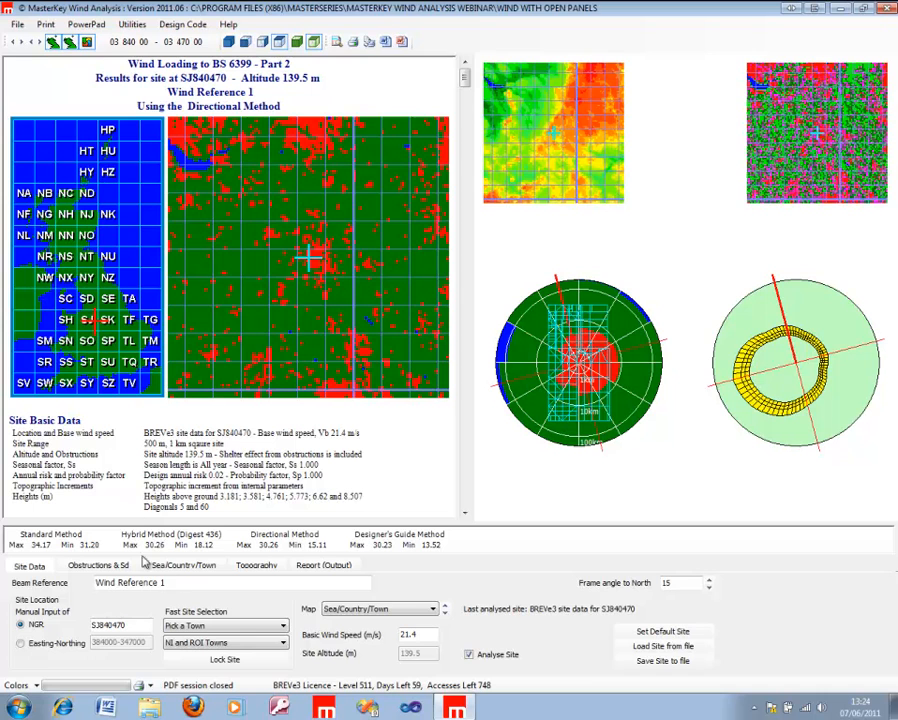
# Step: Choose Dublin from the NI and ROI towns as the site and show its obstructions and direction factors
pyautogui.click(268, 645)
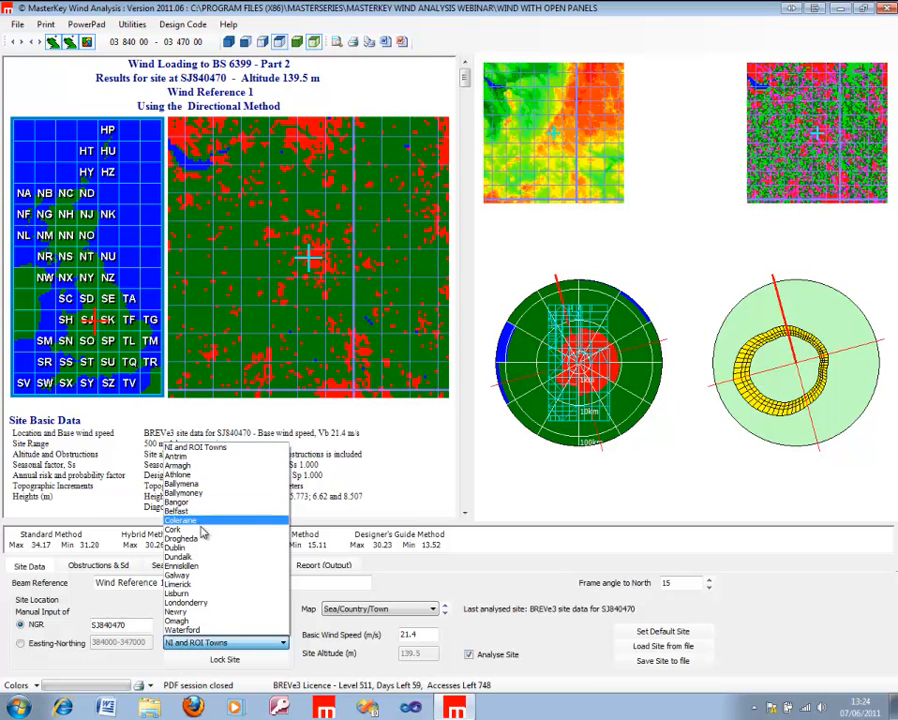
pyautogui.click(203, 547)
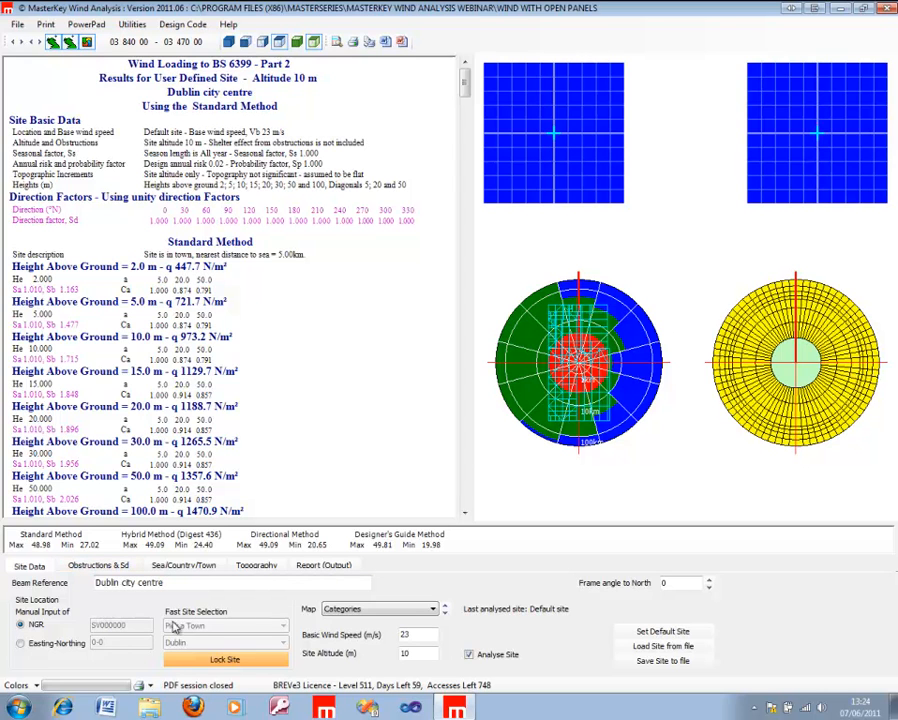
pyautogui.click(106, 567)
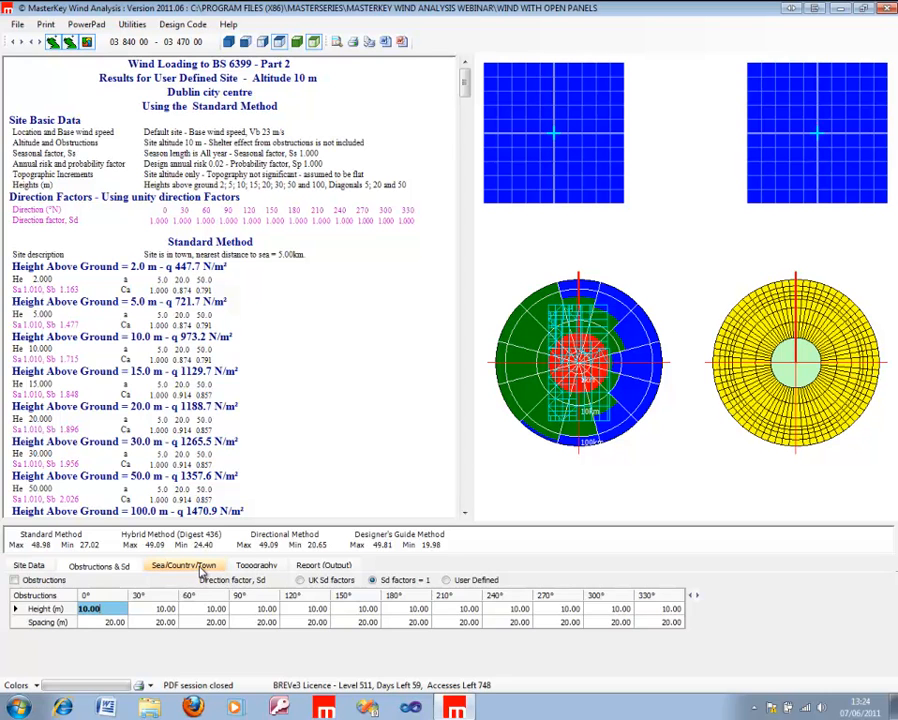
# Step: Review the Dublin site's sea, country and town fetch distances, focusing on the 0° direction
pyautogui.click(196, 568)
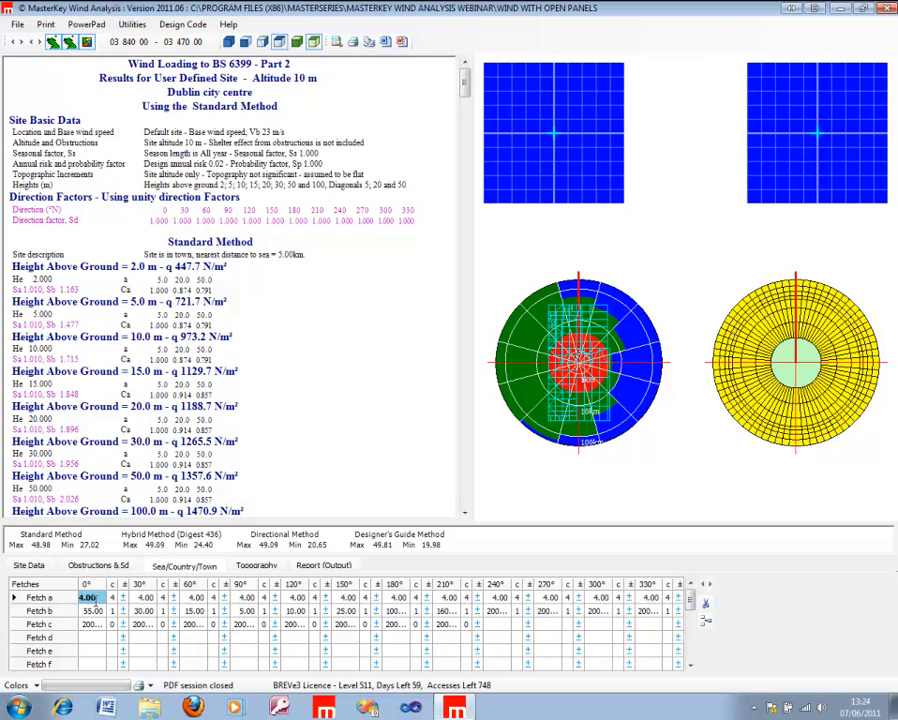
pyautogui.click(96, 625)
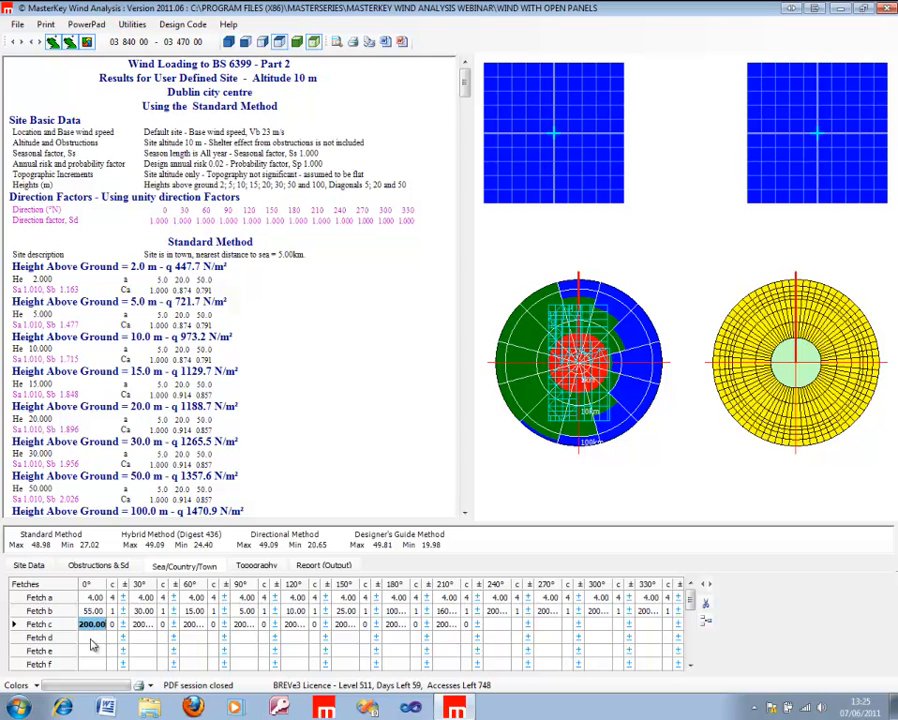
pyautogui.click(90, 651)
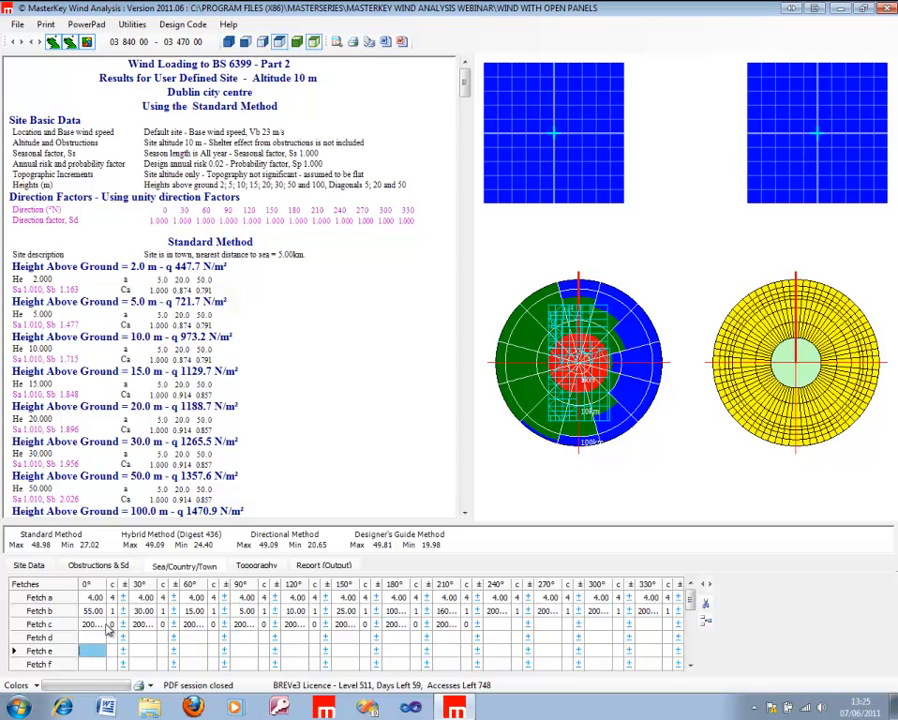
pyautogui.click(100, 624)
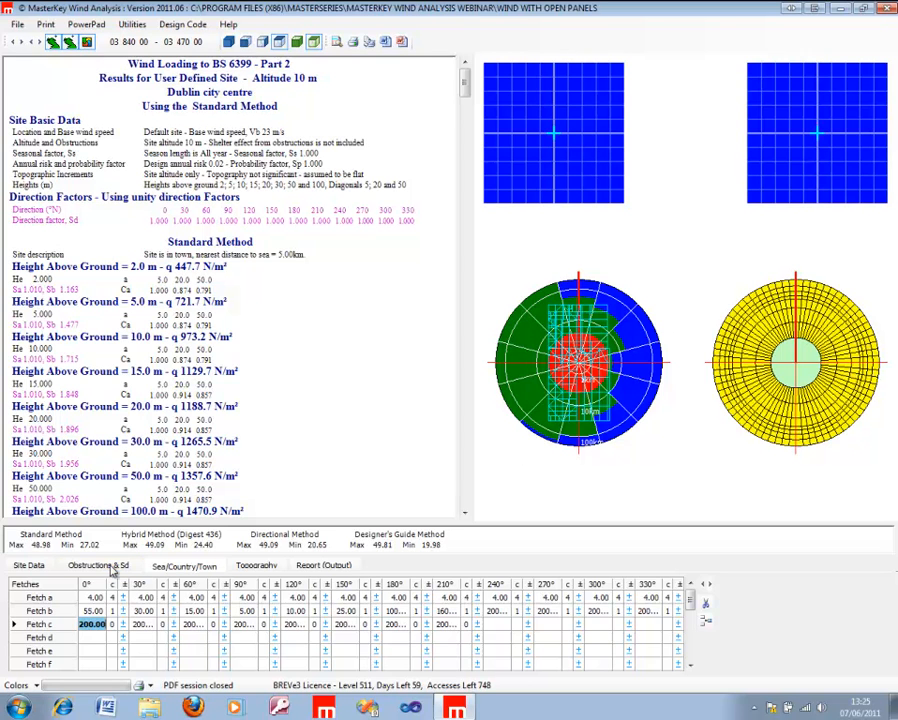
# Step: Set the site to the default site for locations outside Great Britain, and review its obstructions and sea/country/town fetches
pyautogui.click(39, 568)
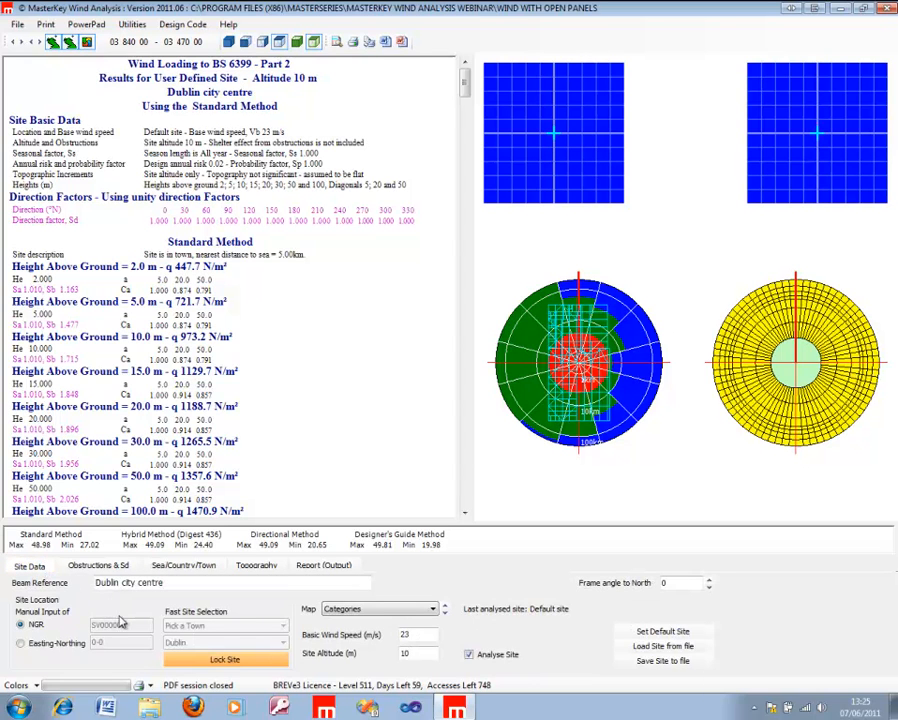
pyautogui.click(678, 636)
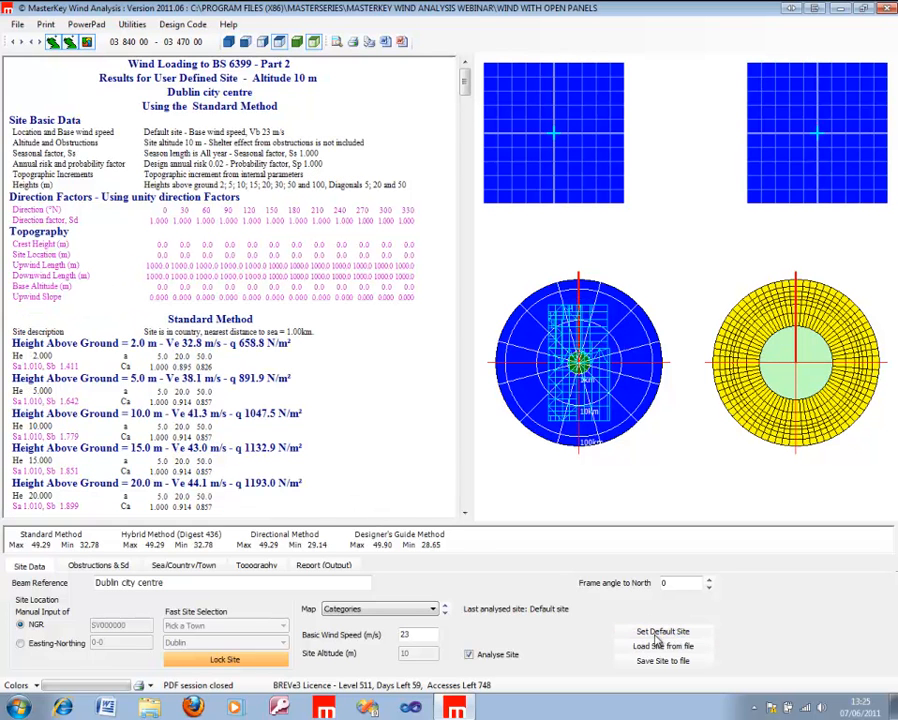
pyautogui.click(103, 567)
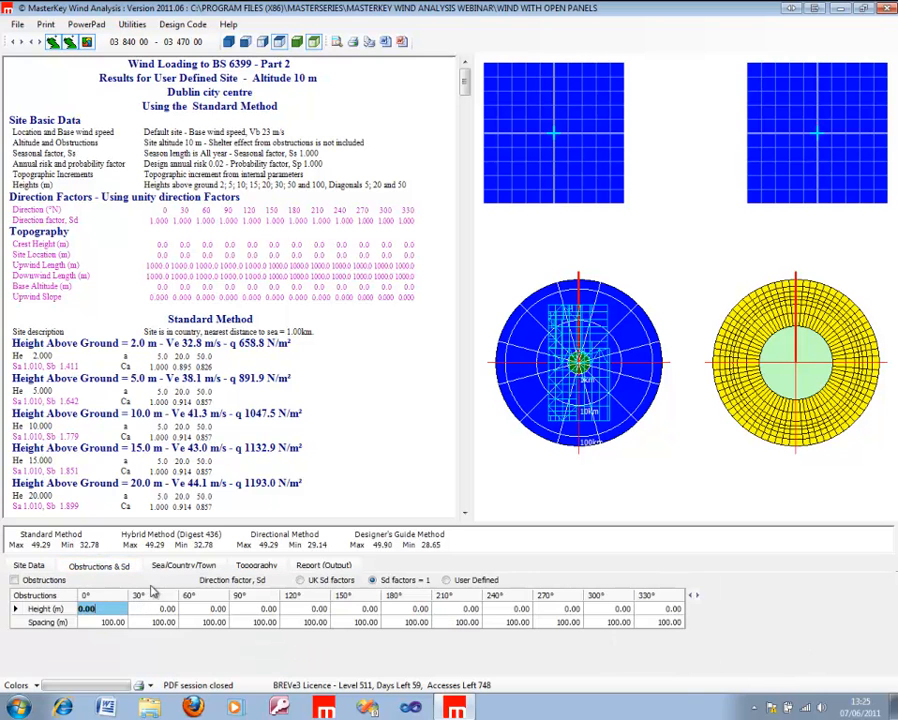
pyautogui.click(185, 566)
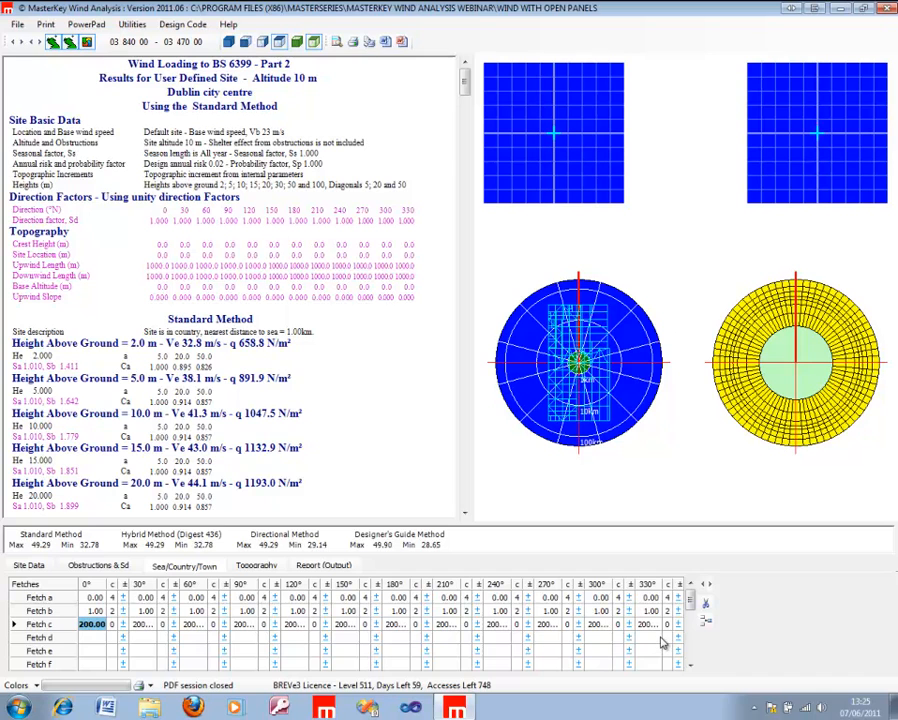
# Step: Compare the Site Altitude Only, Internal Data and User defined Data topography options, finishing with User defined Data selected
pyautogui.click(255, 566)
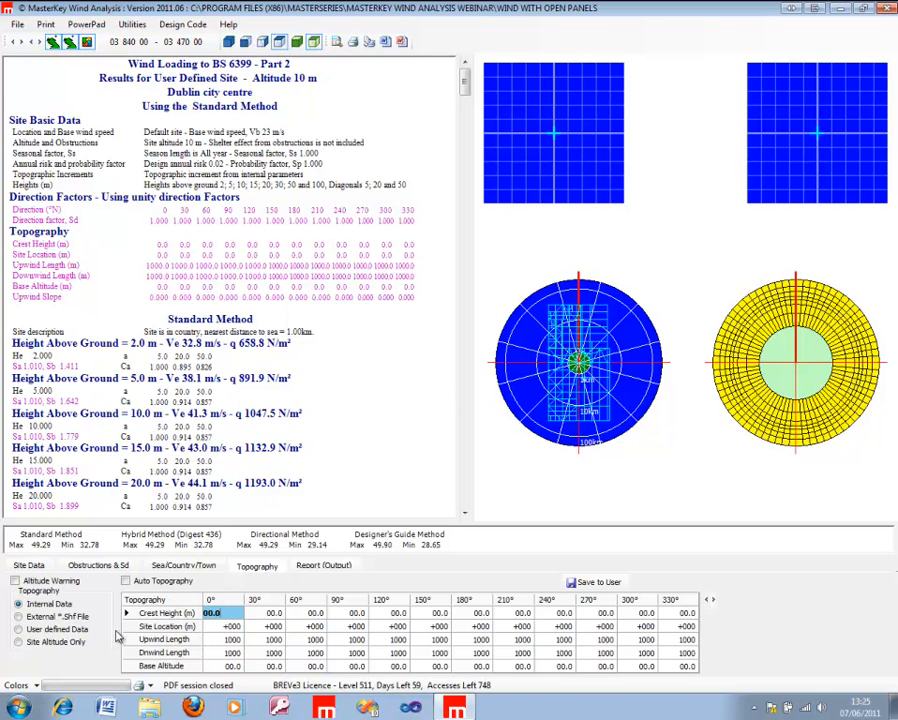
pyautogui.click(48, 645)
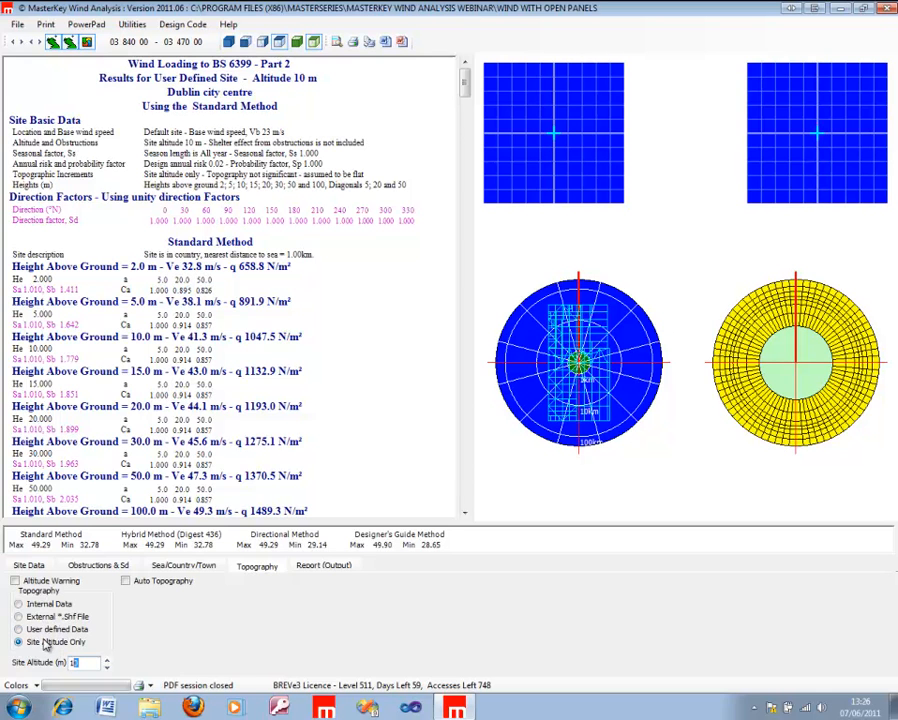
pyautogui.click(33, 606)
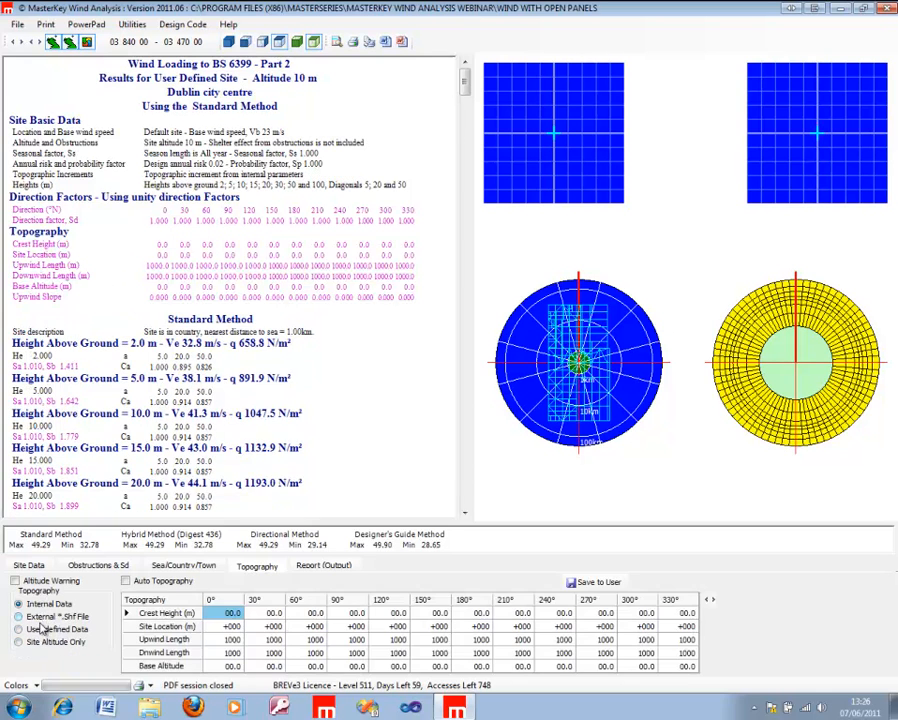
pyautogui.click(40, 644)
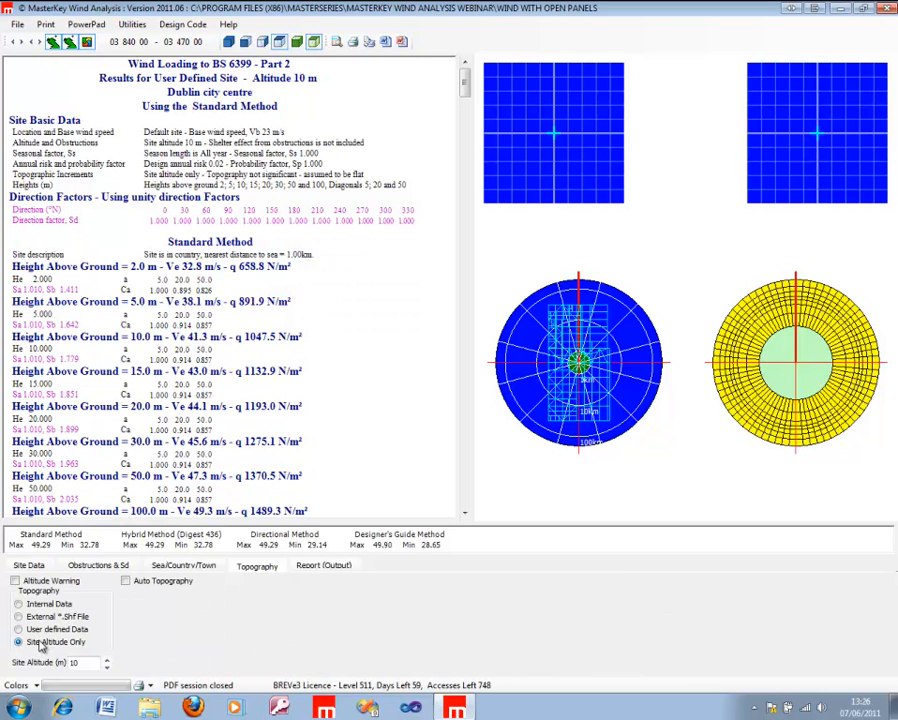
pyautogui.click(36, 631)
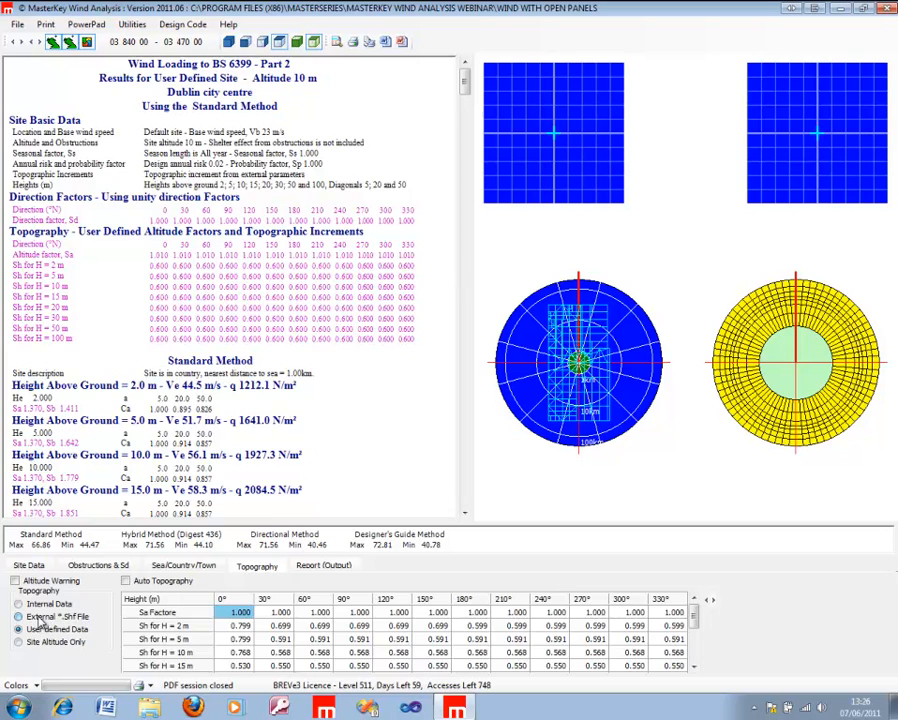
pyautogui.click(34, 618)
pyautogui.click(38, 630)
pyautogui.click(42, 643)
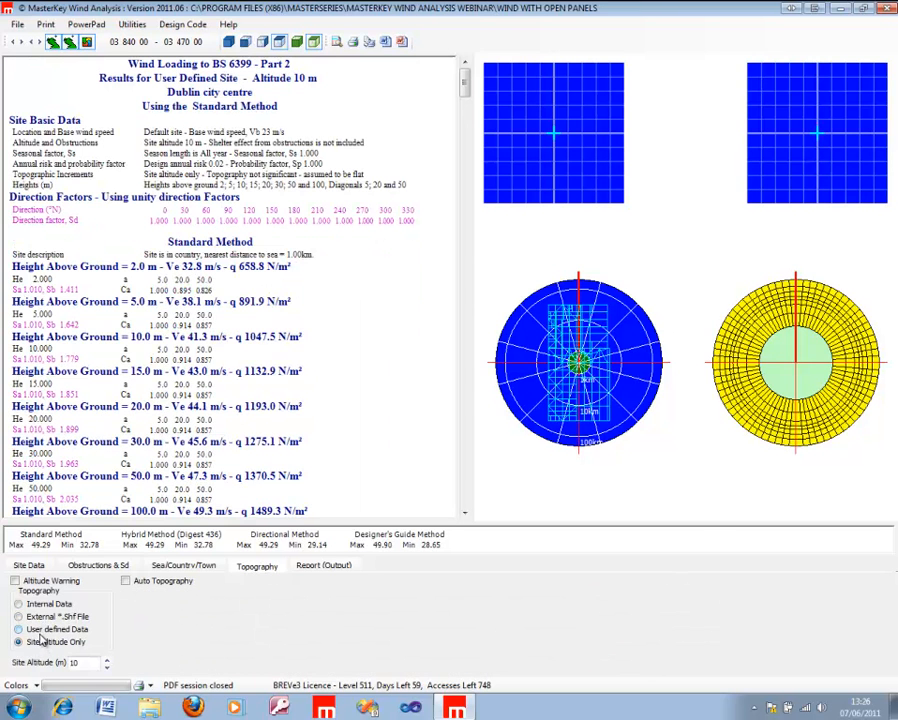
pyautogui.click(33, 630)
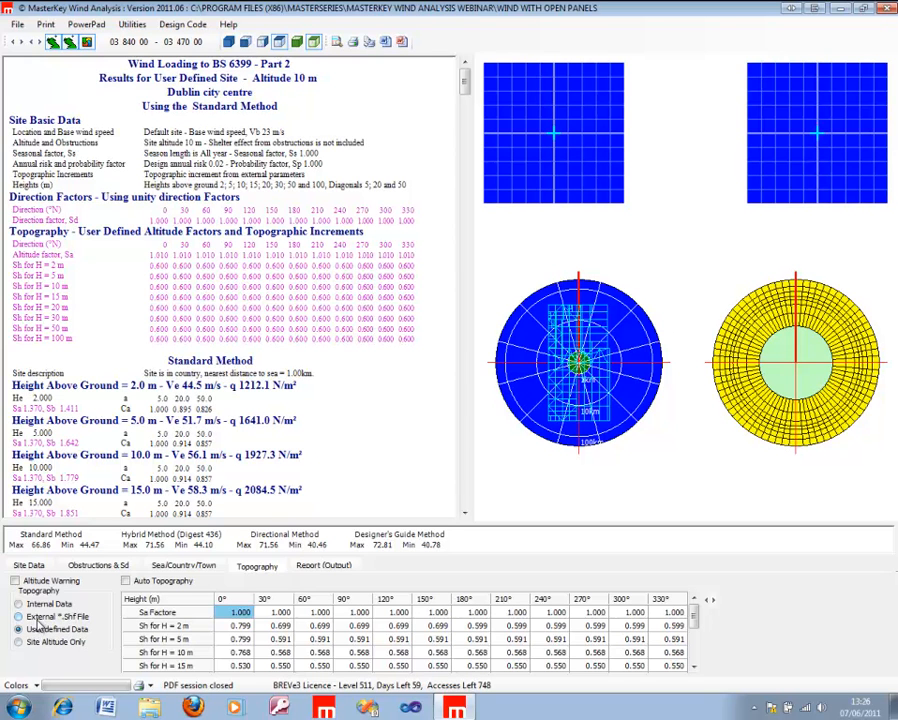
pyautogui.click(18, 707)
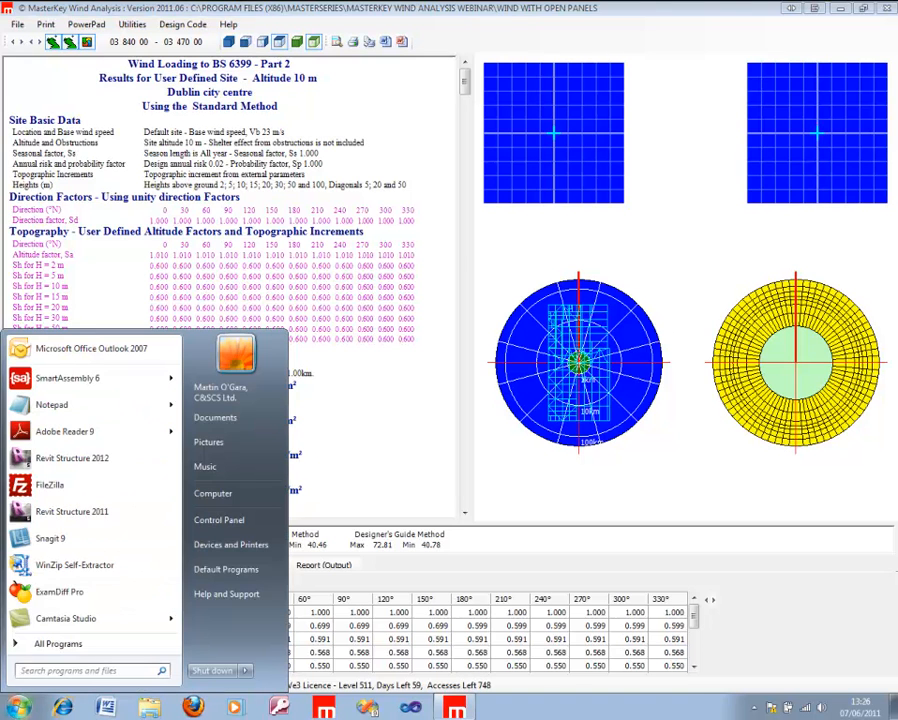
pyautogui.click(752, 586)
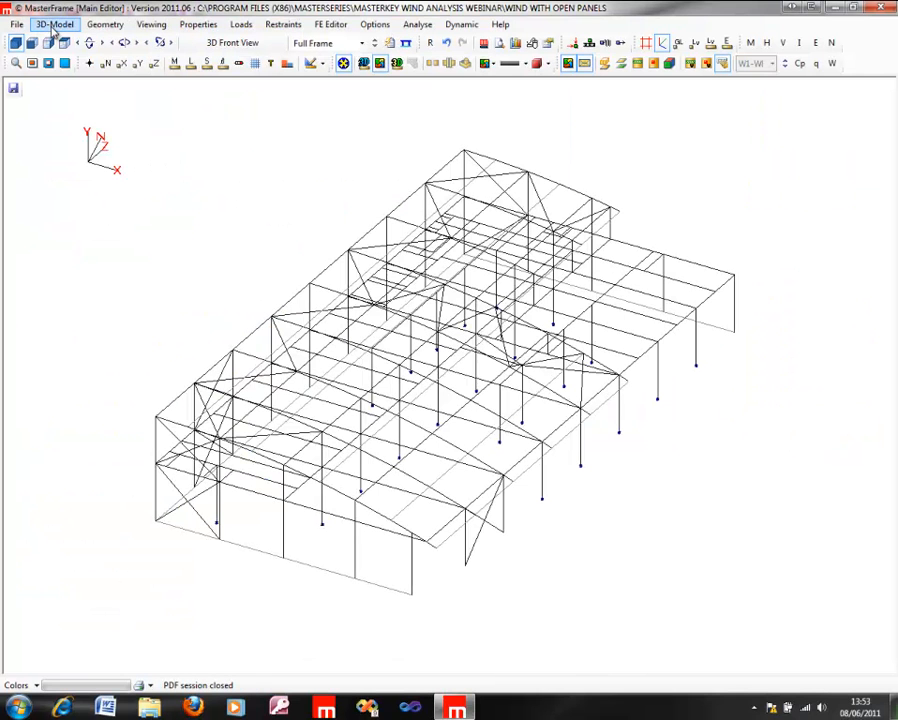
# Step: Open Wind Panel Generation for the full frame in MasterFrame
pyautogui.click(54, 25)
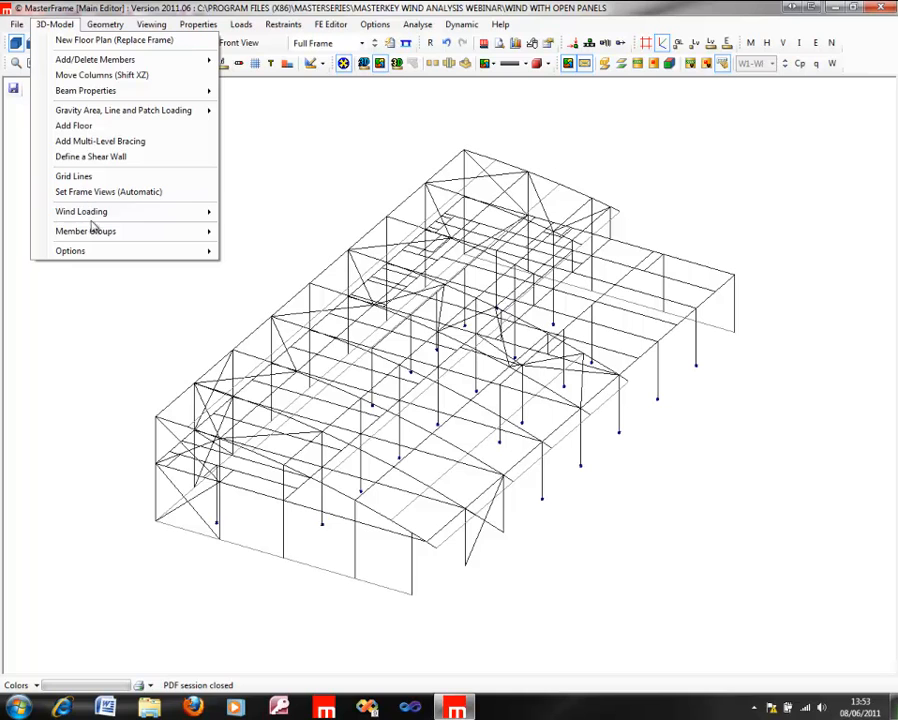
pyautogui.moveTo(104, 222)
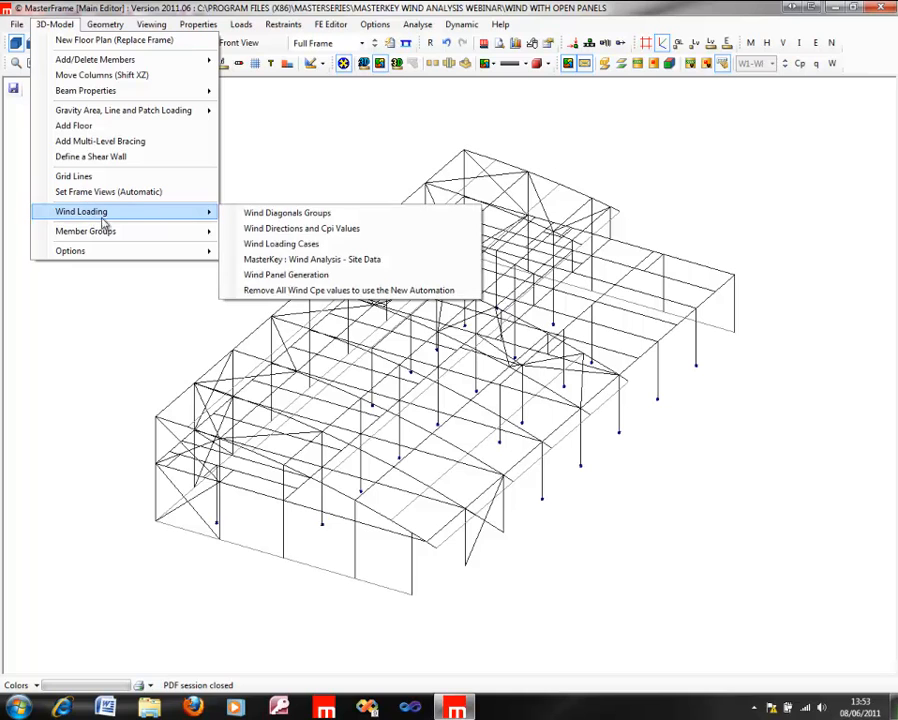
pyautogui.click(285, 275)
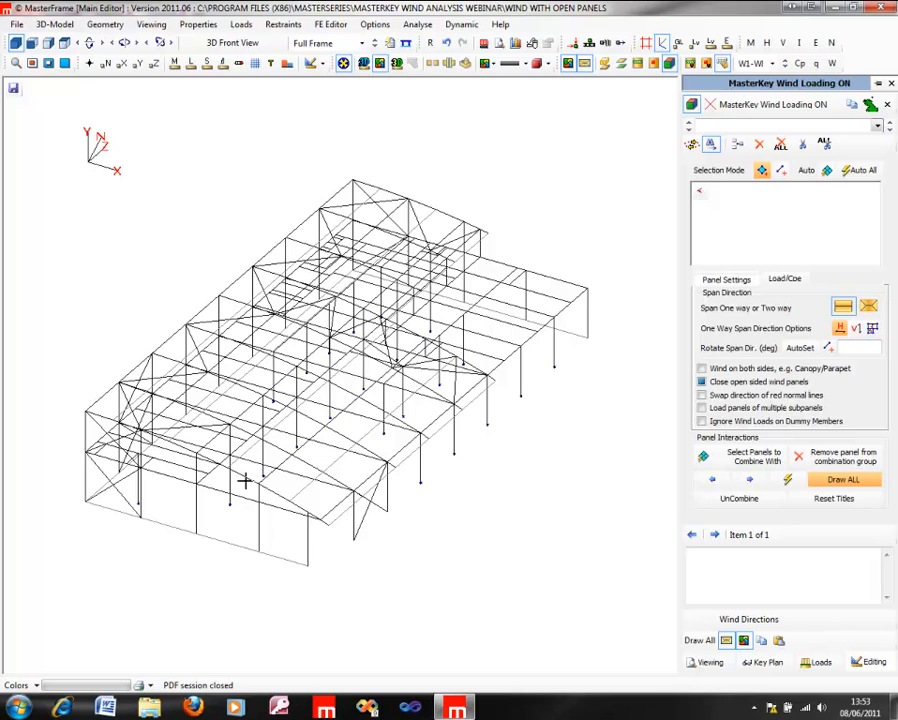
pyautogui.click(783, 172)
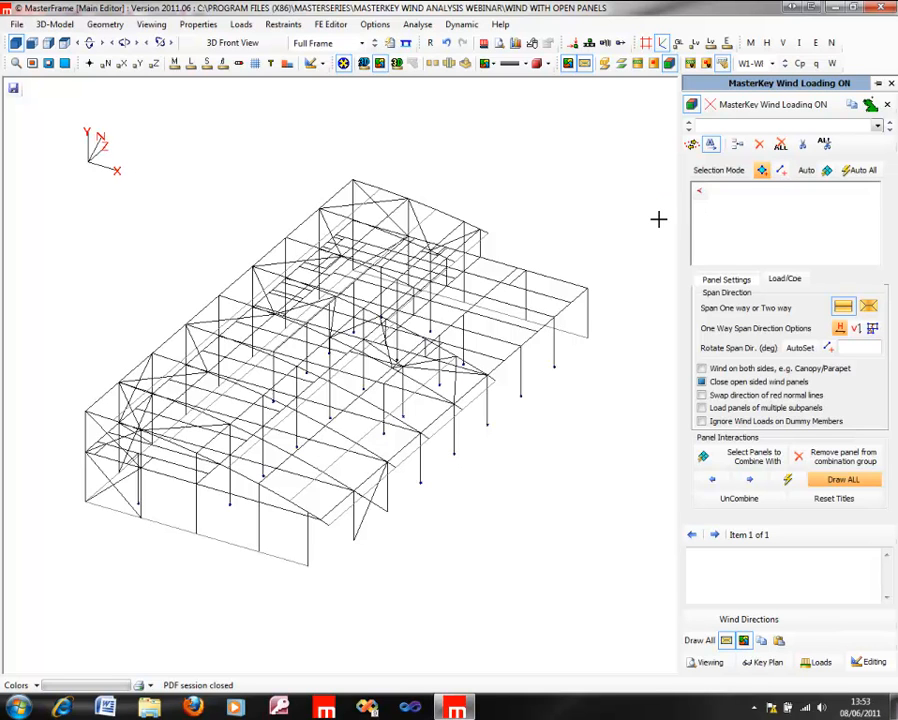
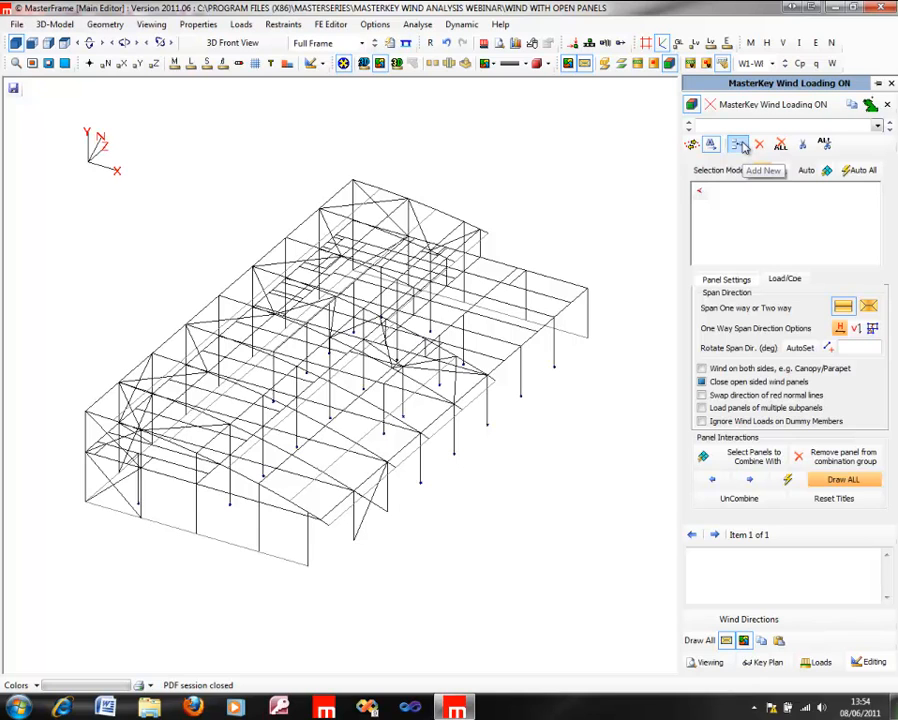
# Step: Start a wind panel and add the bays of the front gable wall to it by area selection
pyautogui.click(741, 145)
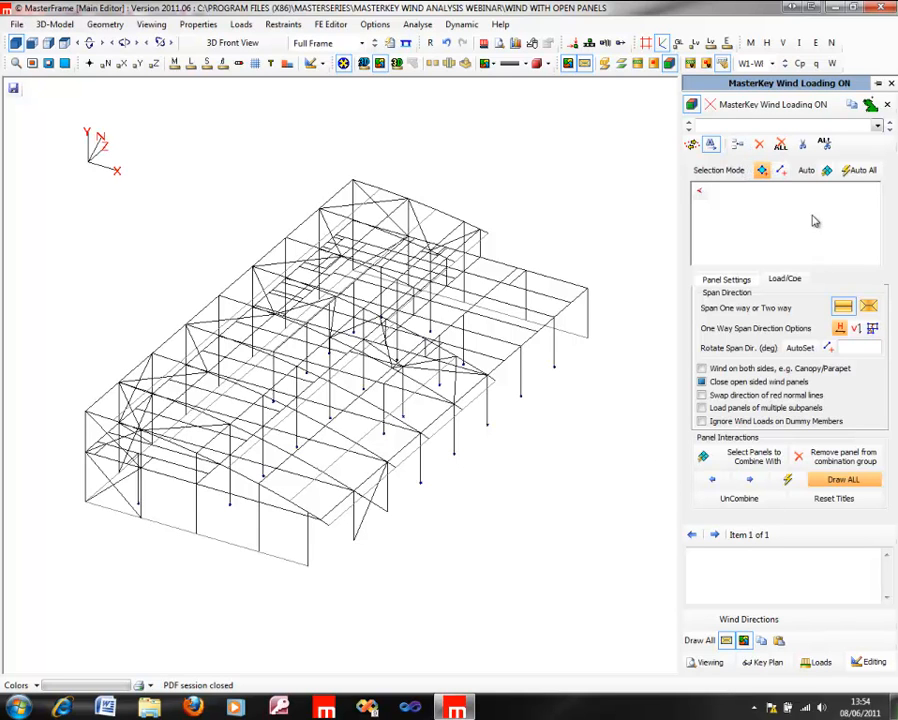
pyautogui.click(692, 147)
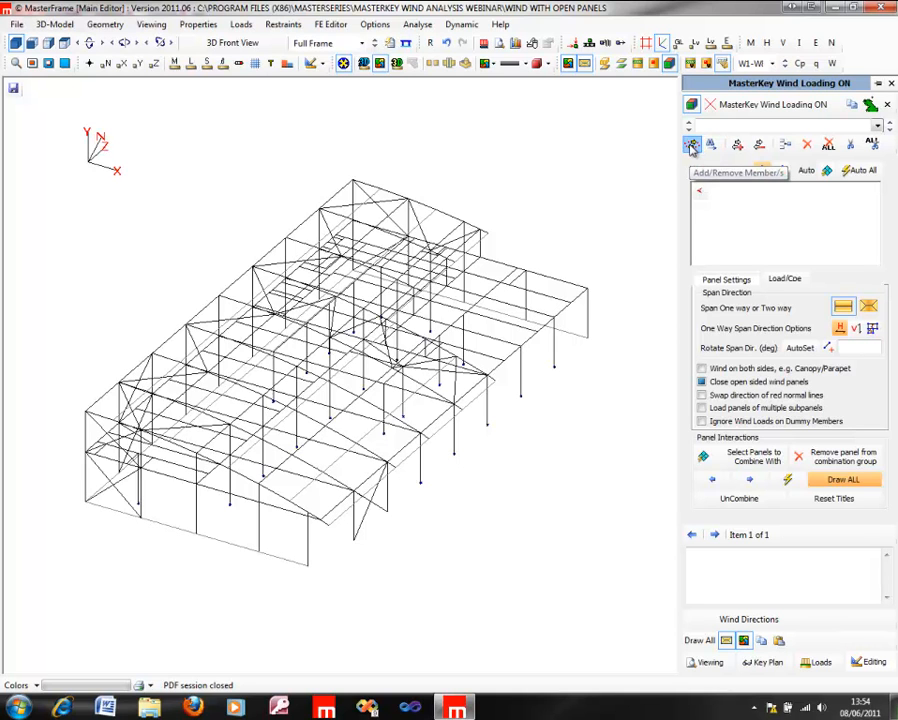
pyautogui.click(692, 147)
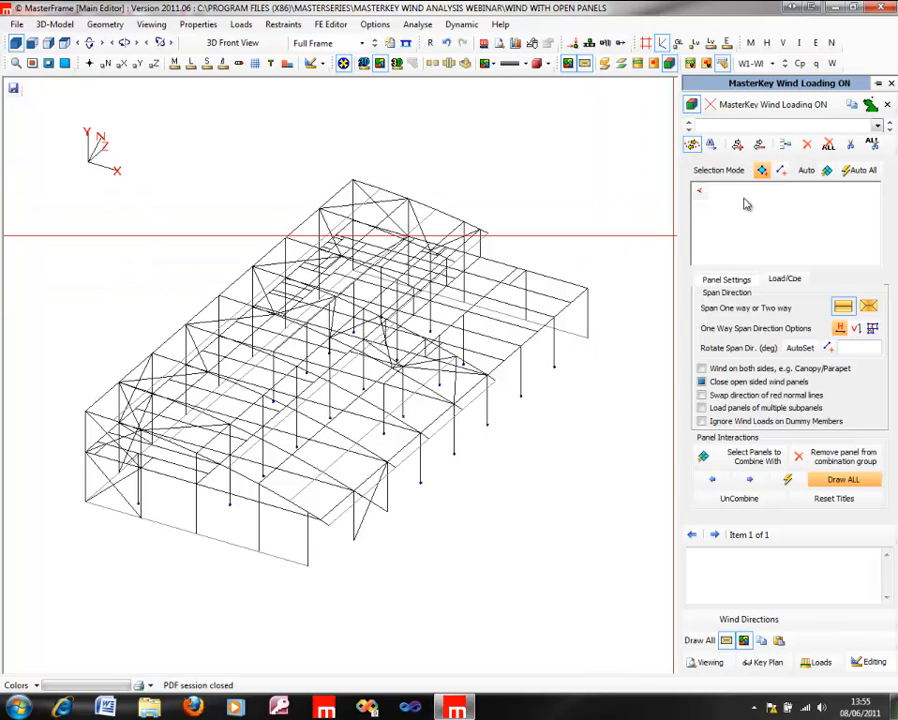
pyautogui.click(762, 171)
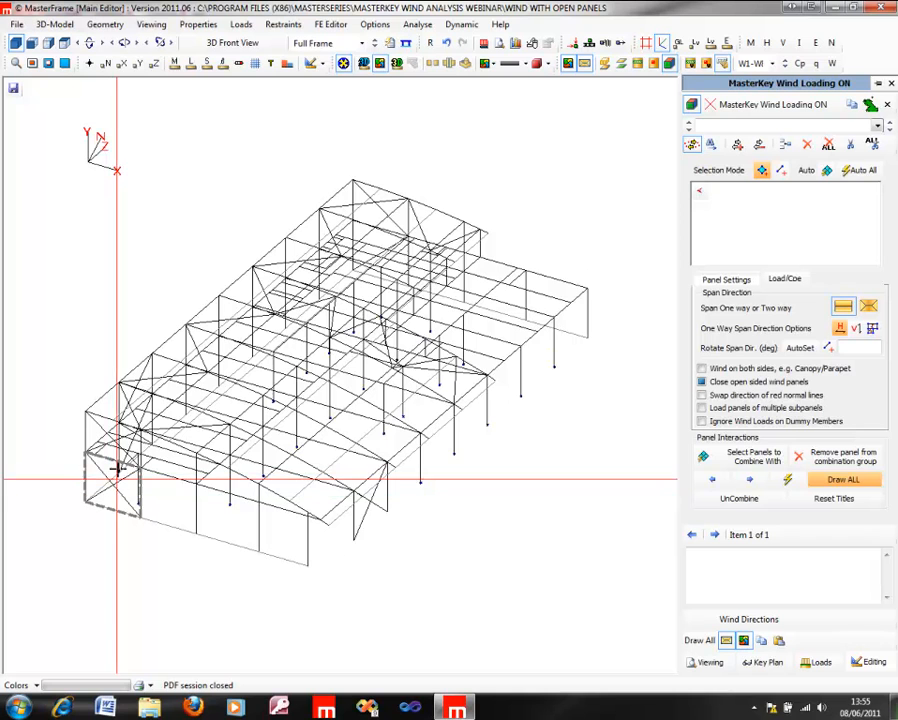
pyautogui.click(120, 440)
pyautogui.click(125, 488)
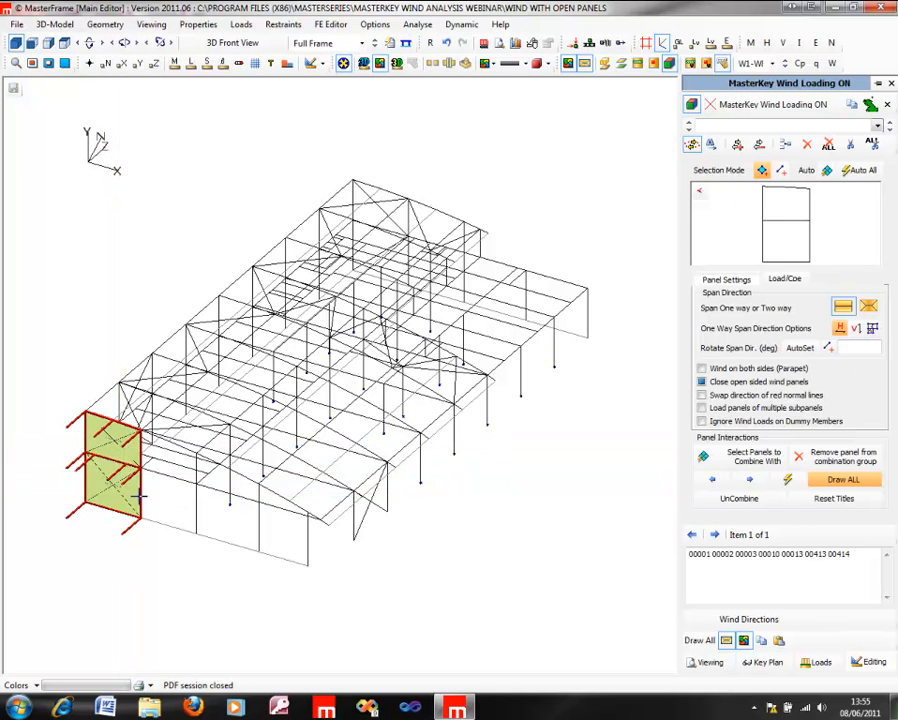
pyautogui.click(166, 487)
pyautogui.click(169, 461)
# Step: Remove the short eaves overhang member from the front gable wind panel
pyautogui.moveTo(487, 387); pyautogui.dragTo(665, 387, button='middle')
pyautogui.moveTo(313, 470); pyautogui.dragTo(389, 540)
pyautogui.moveTo(444, 588); pyautogui.dragTo(444, 588)
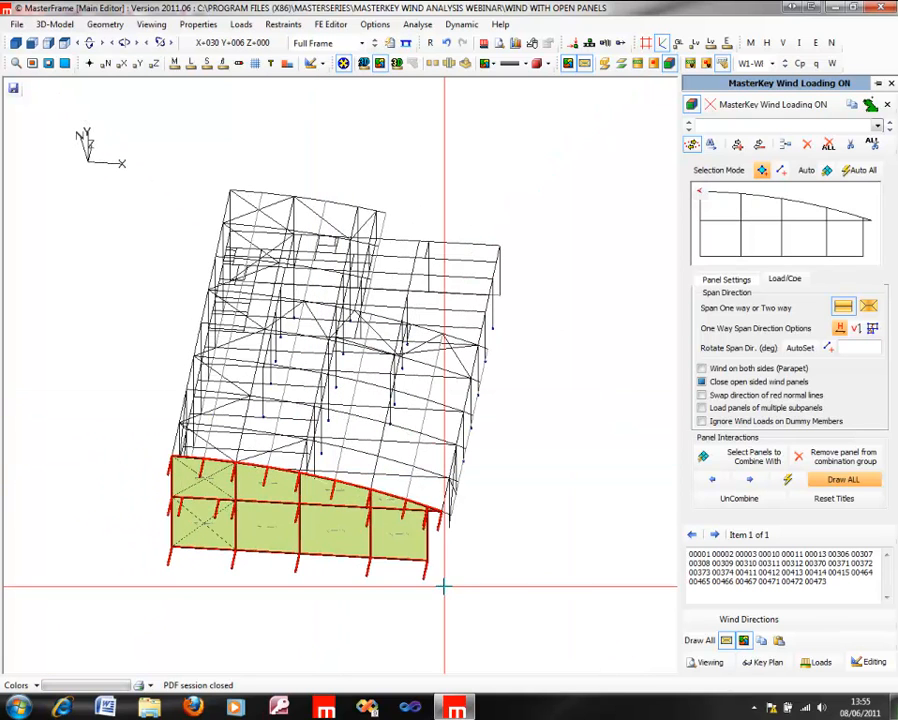
pyautogui.click(433, 510)
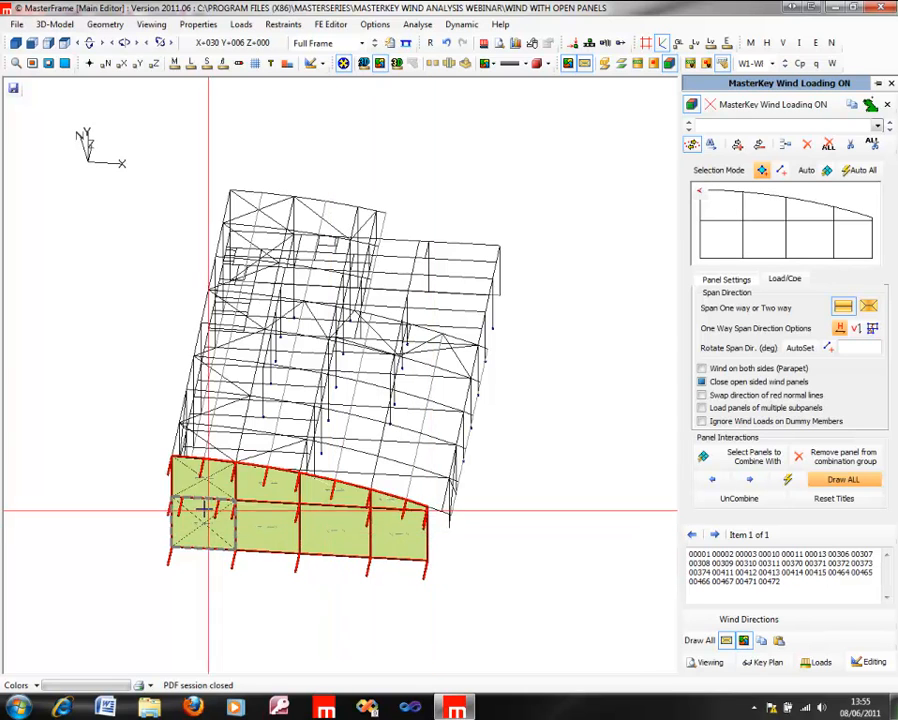
pyautogui.moveTo(21, 347); pyautogui.dragTo(19, 345, button='right')
pyautogui.moveTo(203, 418); pyautogui.dragTo(333, 340, button='middle')
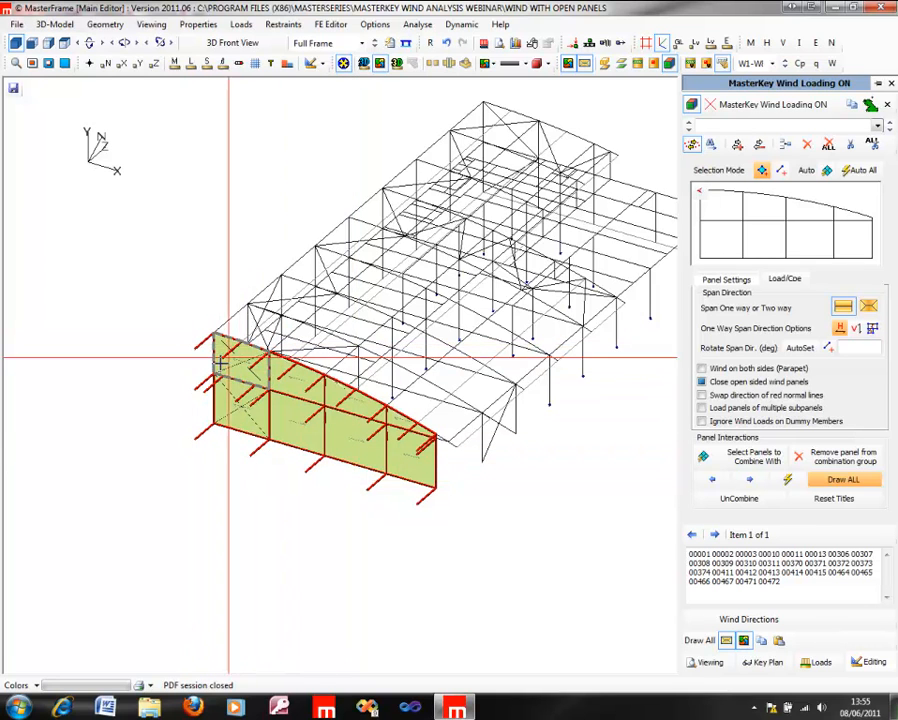
# Step: Try swapping the gable panel's red normal lines, and set its one-way span direction to vertical
pyautogui.click(703, 396)
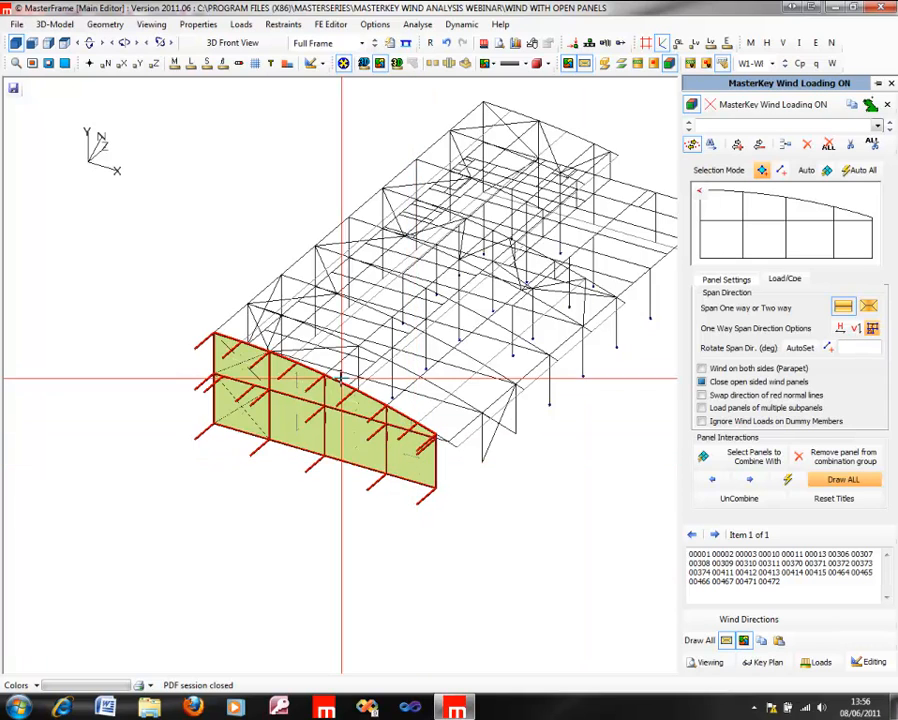
pyautogui.scroll(5, 408, 462)
pyautogui.scroll(2, 410, 455)
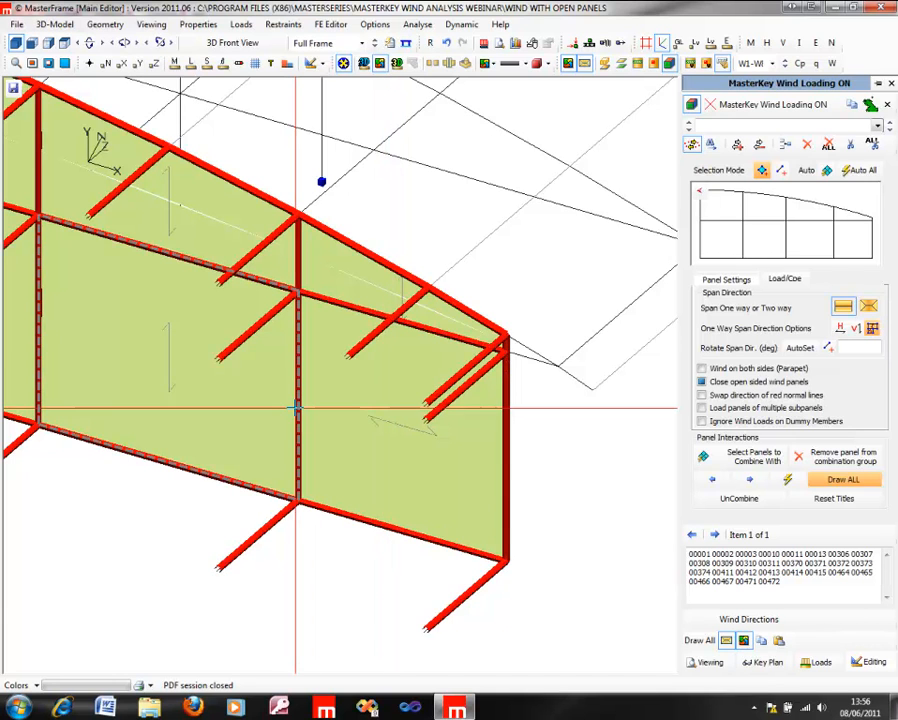
pyautogui.click(855, 330)
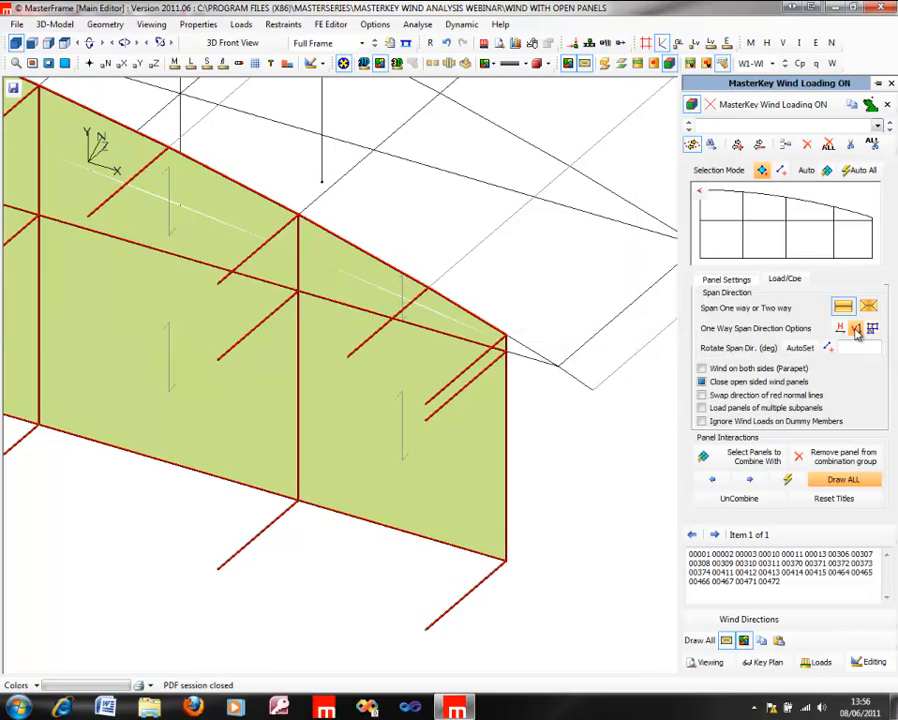
pyautogui.scroll(-5, 341, 495)
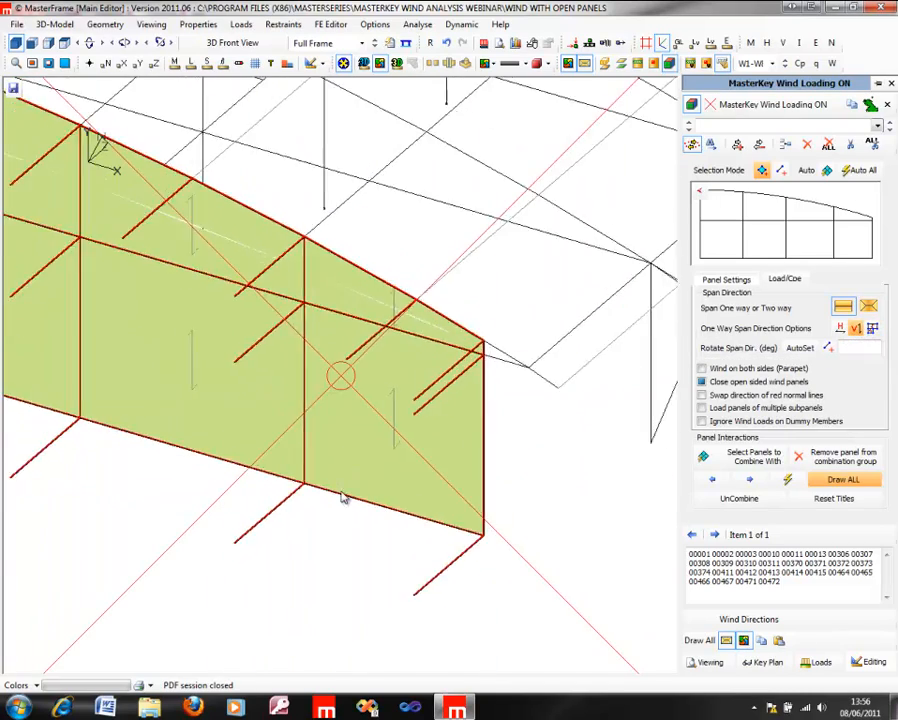
pyautogui.scroll(-4, 343, 520)
# Step: Start a second wind panel and add the columns and eaves members of the rear bays of the open side wall individually
pyautogui.moveTo(284, 382); pyautogui.dragTo(240, 373, button='middle')
pyautogui.moveTo(460, 321); pyautogui.dragTo(321, 400, button='middle')
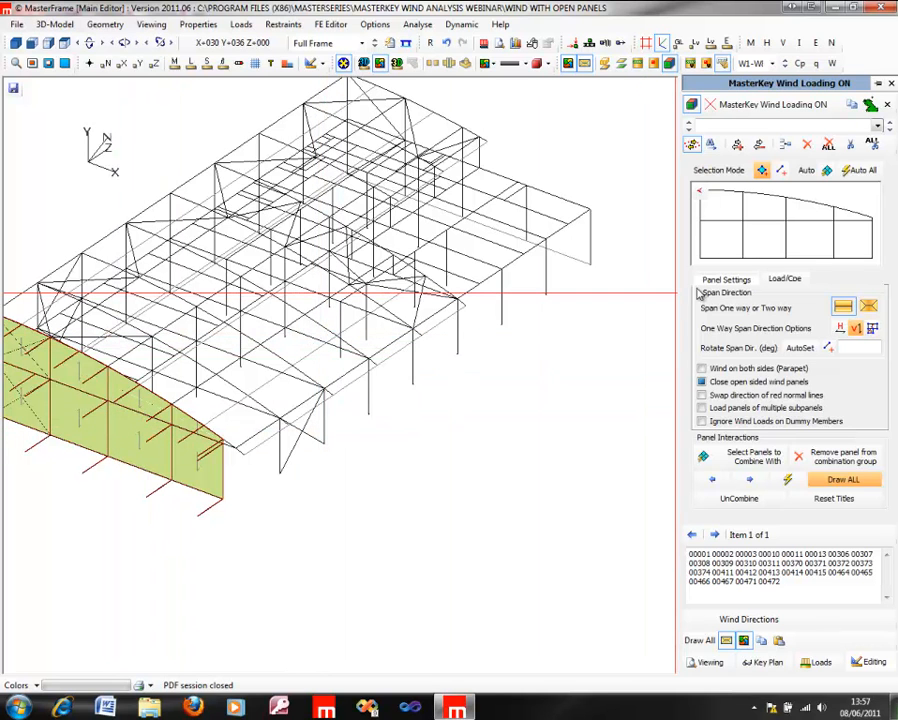
pyautogui.click(785, 148)
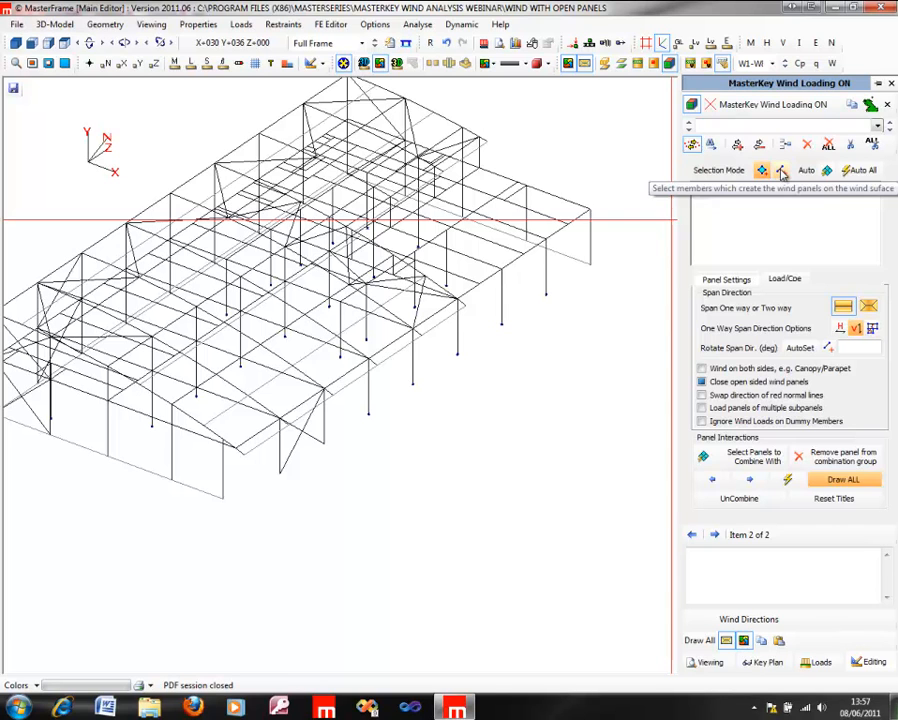
pyautogui.click(592, 240)
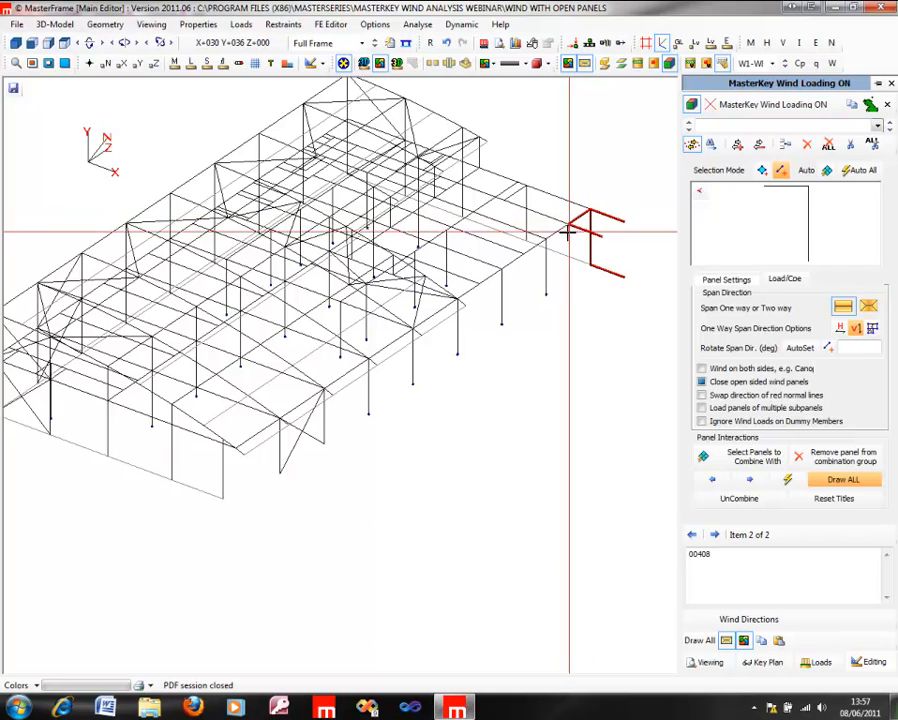
pyautogui.click(561, 234)
pyautogui.click(547, 263)
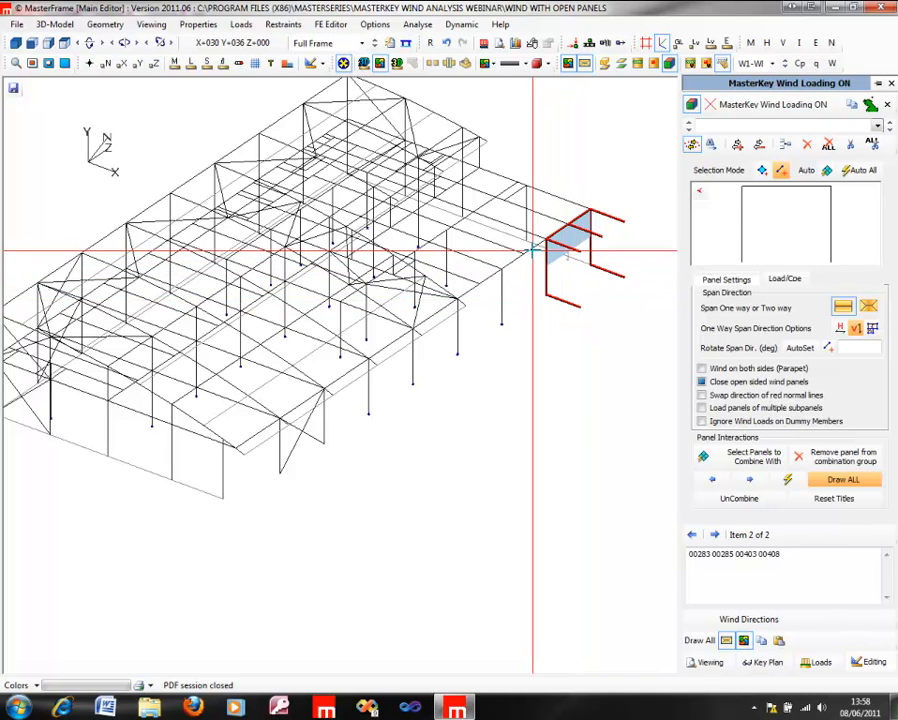
pyautogui.click(507, 290)
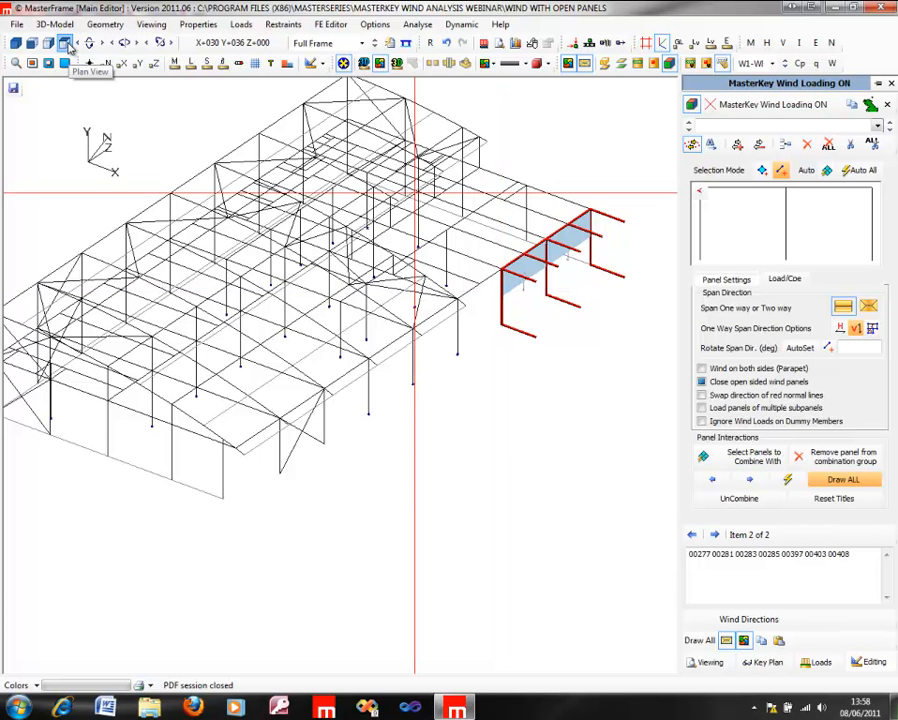
# Step: Add the rest of the open side wall's members to the panel and remove the front bay's bracing from it
pyautogui.click(65, 43)
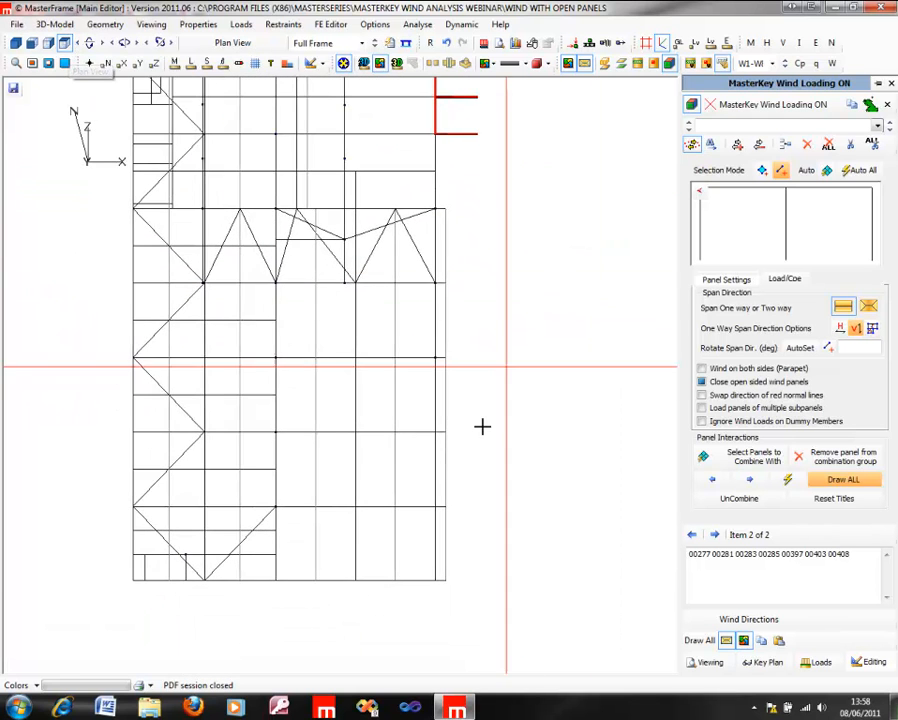
pyautogui.moveTo(437, 593); pyautogui.dragTo(421, 314)
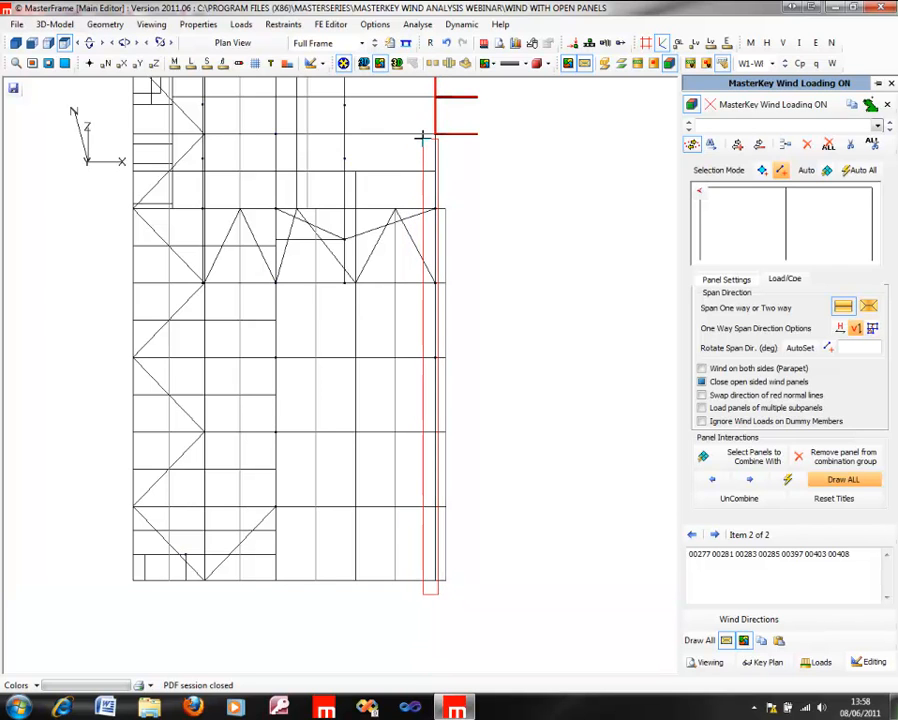
pyautogui.moveTo(424, 137); pyautogui.dragTo(424, 134)
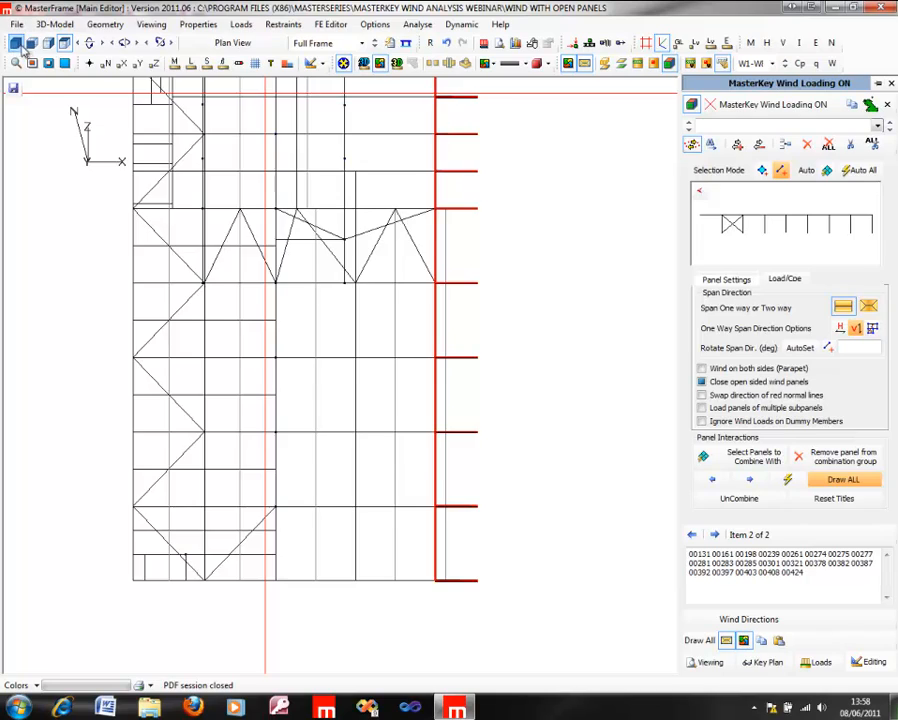
pyautogui.click(17, 44)
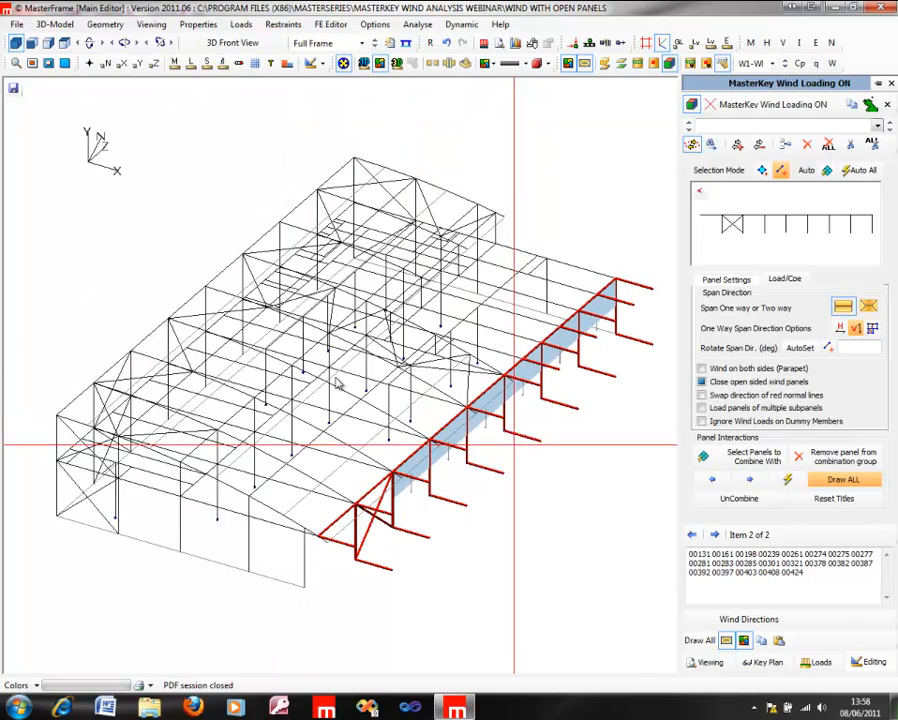
pyautogui.scroll(5, 300, 514)
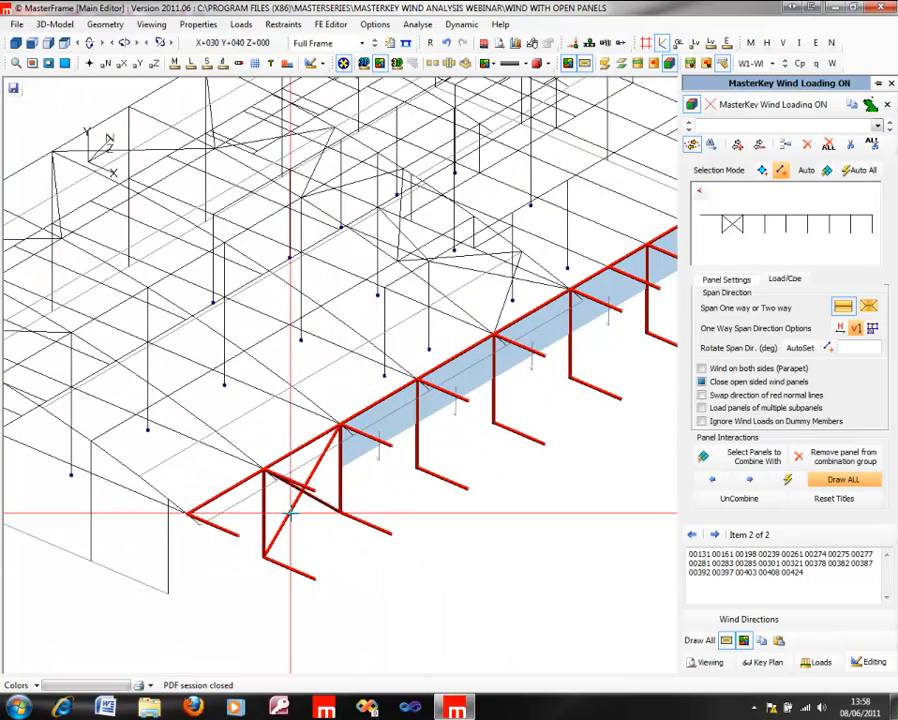
pyautogui.click(312, 500)
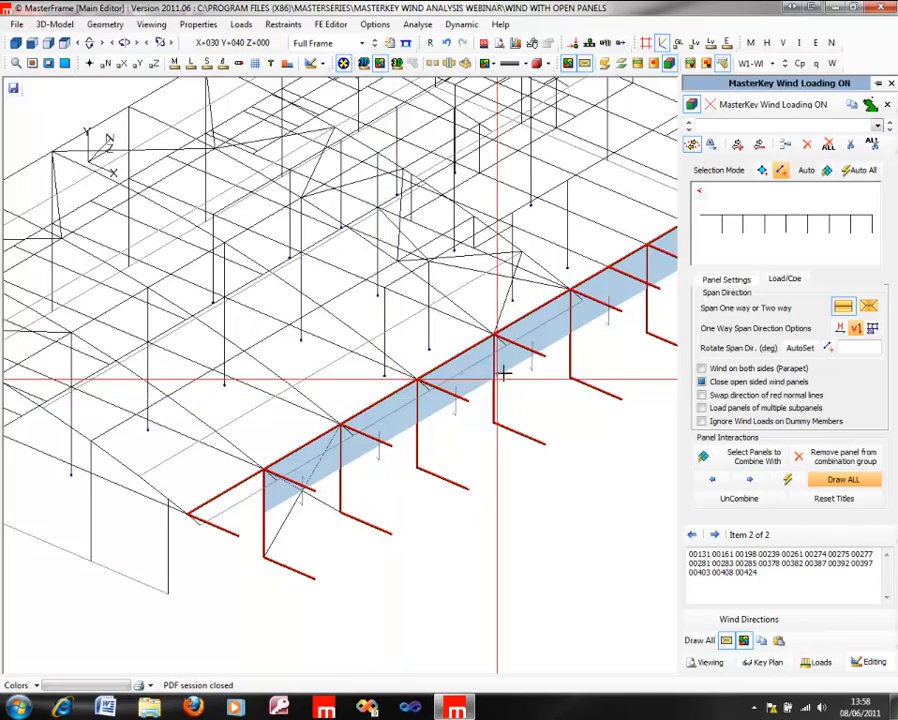
# Step: Inspect the open side wall panel along its full length and around the gable corner, and delete that panel
pyautogui.moveTo(557, 347); pyautogui.dragTo(444, 380, button='middle')
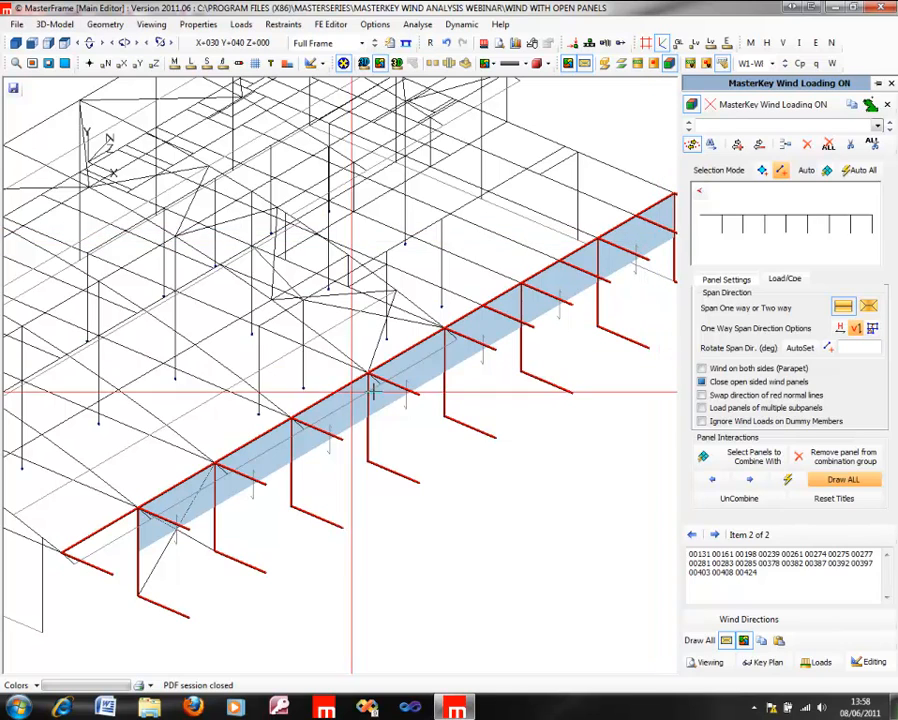
pyautogui.moveTo(480, 426); pyautogui.dragTo(366, 456, button='middle')
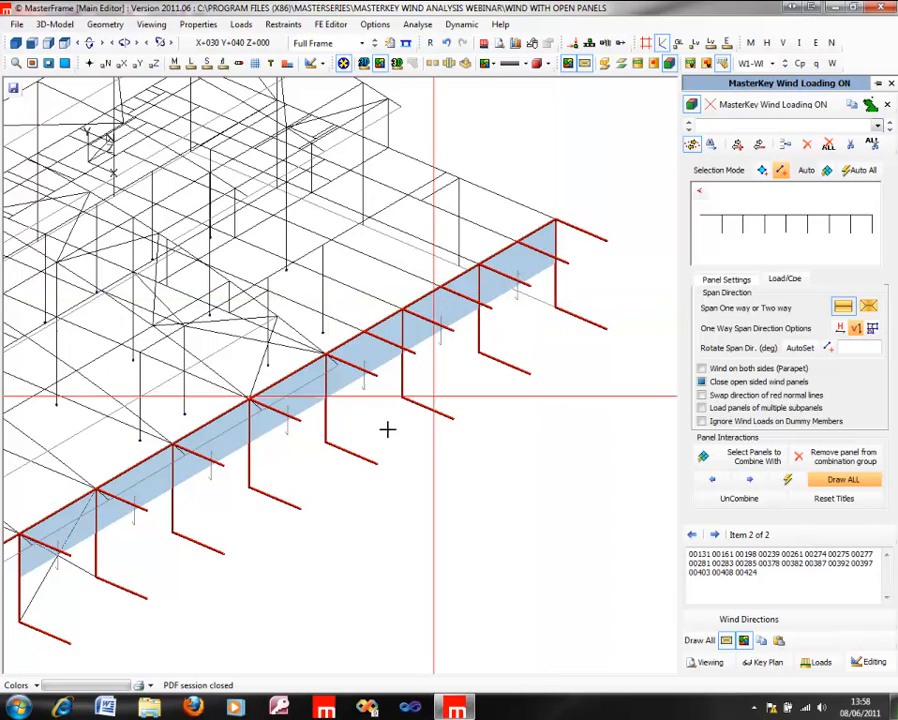
pyautogui.moveTo(124, 531); pyautogui.dragTo(286, 450, button='middle')
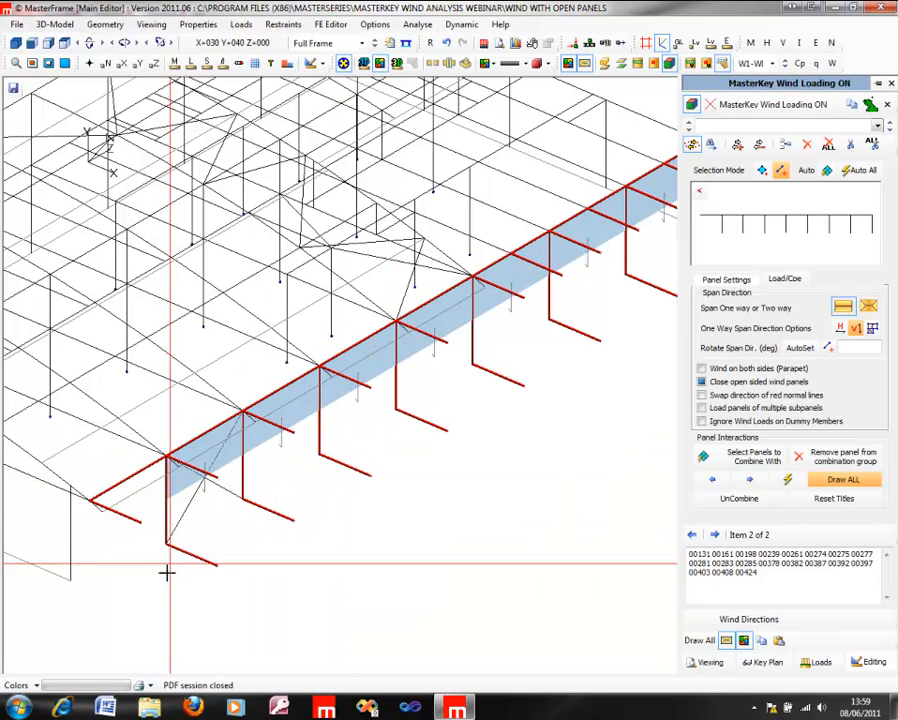
pyautogui.moveTo(176, 516); pyautogui.dragTo(328, 512, button='middle')
pyautogui.moveTo(20, 447); pyautogui.dragTo(246, 509, button='middle')
pyautogui.keyDown('shift'); pyautogui.moveTo(340, 374); pyautogui.dragTo(864, 384, button='middle'); pyautogui.keyUp('shift')
pyautogui.moveTo(6, 420)
pyautogui.keyDown('shift'); pyautogui.mouseDown(button='middle')
pyautogui.moveTo(62, 402)
pyautogui.moveTo(4, 390)
pyautogui.mouseUp(button='middle'); pyautogui.keyUp('shift')
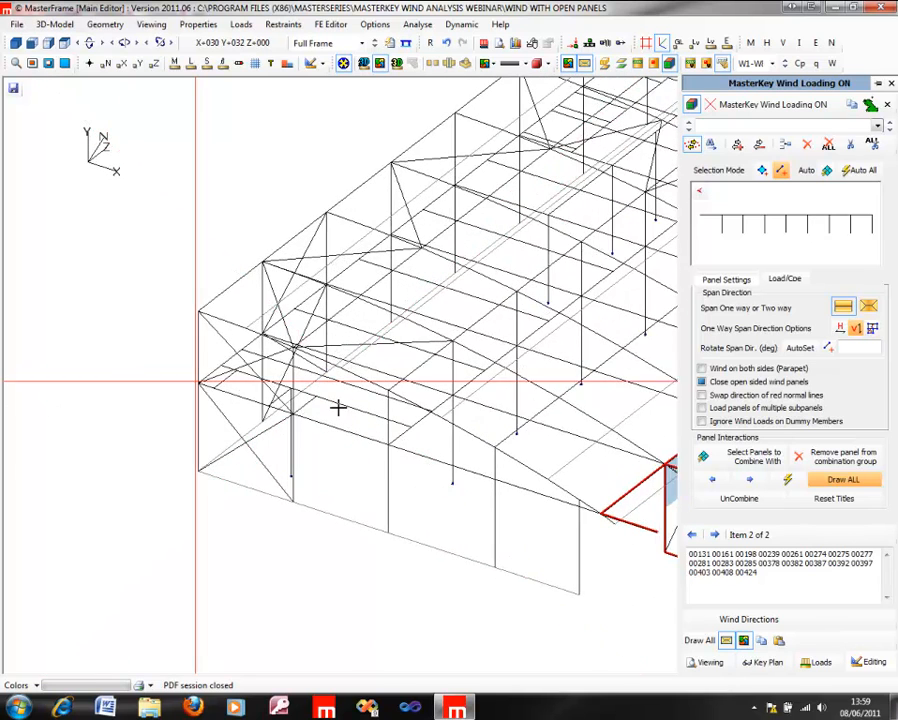
pyautogui.moveTo(446, 455); pyautogui.dragTo(168, 423, button='middle')
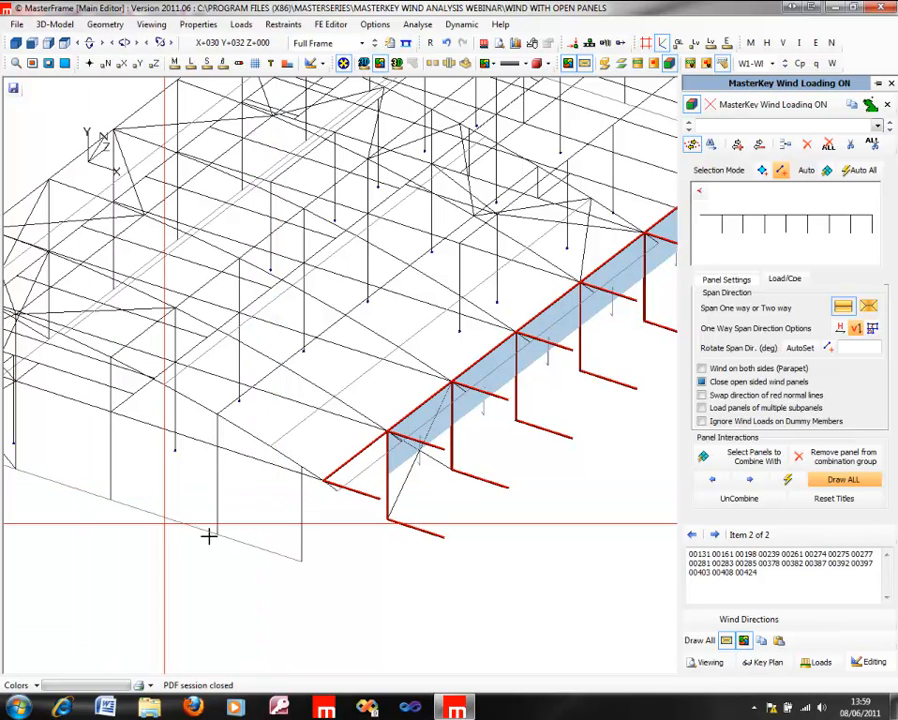
pyautogui.moveTo(513, 347); pyautogui.dragTo(304, 362, button='middle')
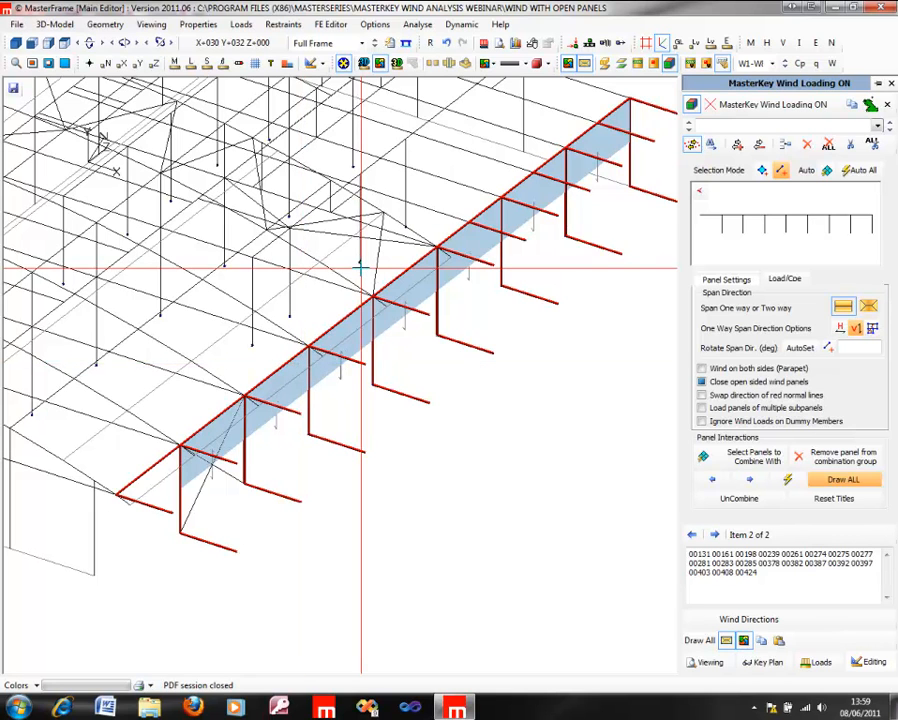
pyautogui.click(851, 148)
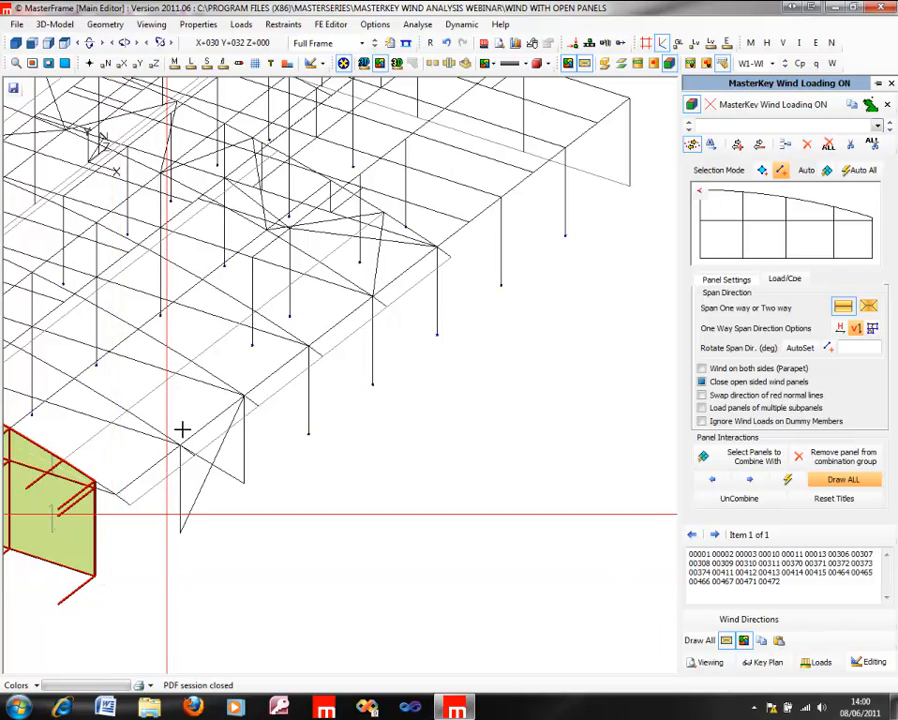
# Step: Examine the framing between the curved roof and the lower flat roof, temporarily showing the members as solid 3D sections
pyautogui.moveTo(190, 380)
pyautogui.mouseDown(button='middle')
pyautogui.moveTo(40, 383)
pyautogui.moveTo(30, 364)
pyautogui.moveTo(6, 365)
pyautogui.mouseUp(button='middle')
pyautogui.moveTo(539, 229); pyautogui.dragTo(288, 328, button='middle')
pyautogui.scroll(4, 288, 333)
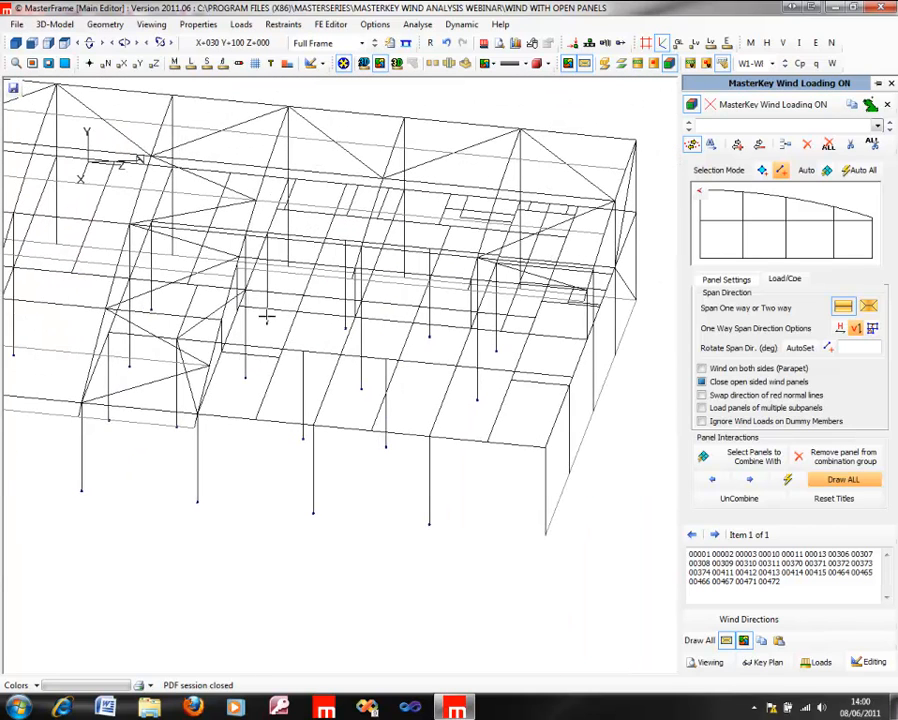
pyautogui.moveTo(241, 298)
pyautogui.mouseDown(button='middle')
pyautogui.moveTo(166, 371)
pyautogui.moveTo(110, 262)
pyautogui.moveTo(94, 368)
pyautogui.mouseUp(button='middle')
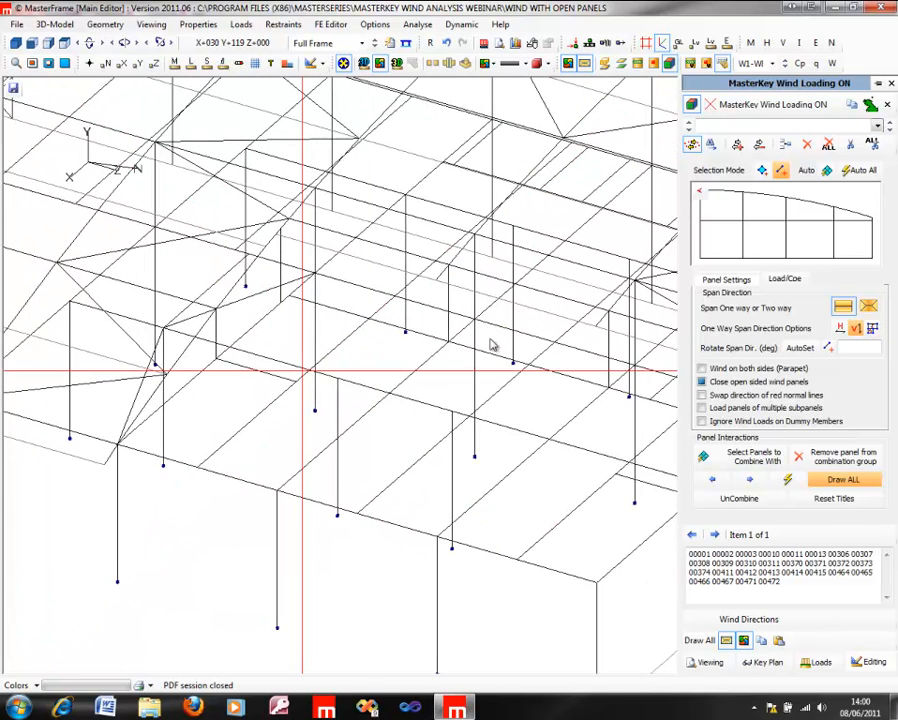
pyautogui.scroll(1, 393, 302)
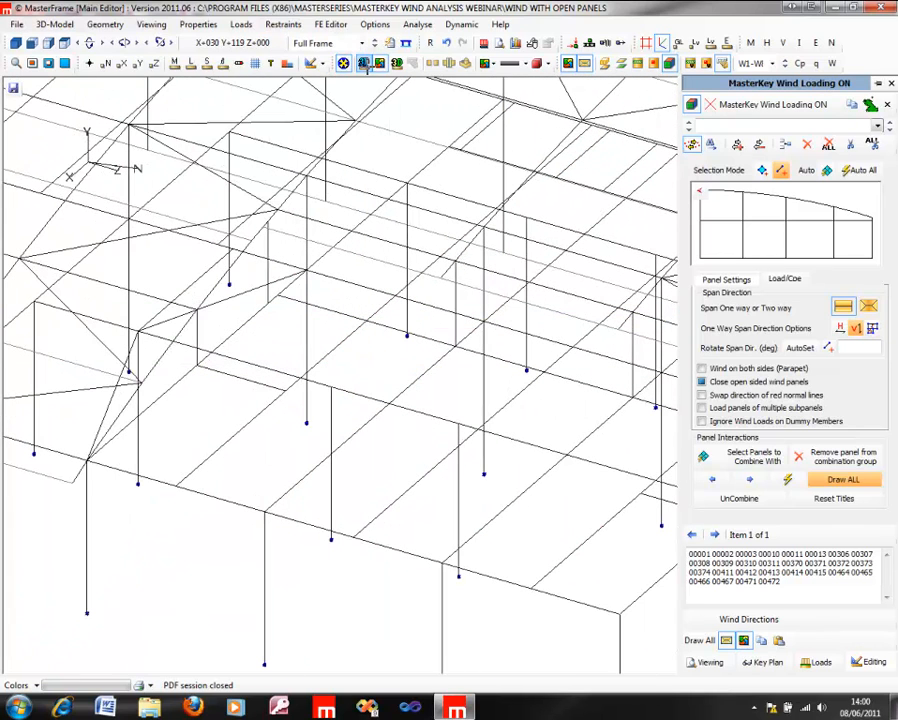
pyautogui.click(363, 63)
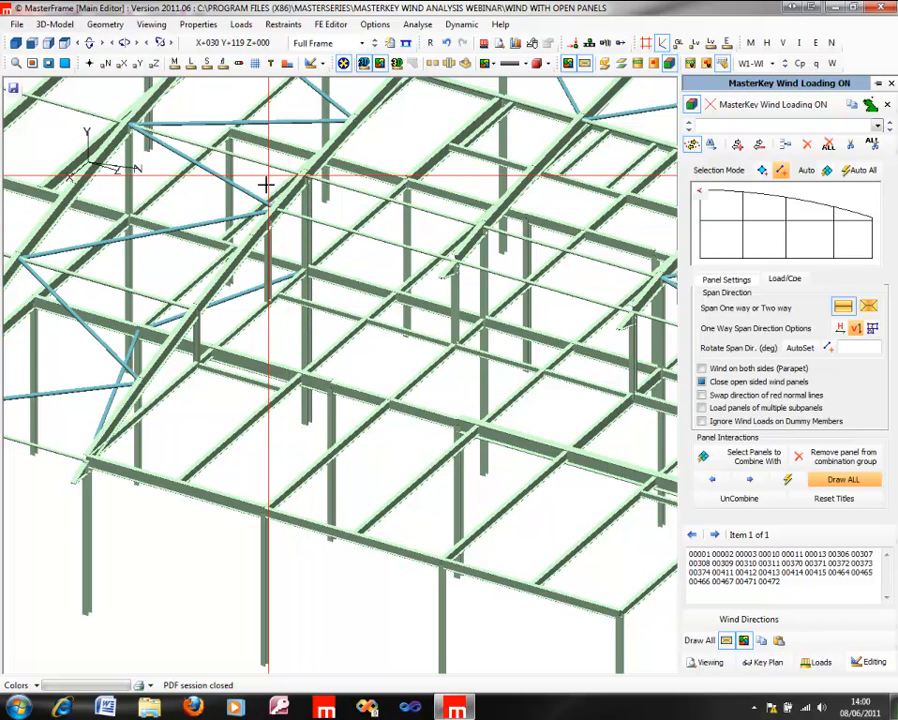
pyautogui.click(366, 63)
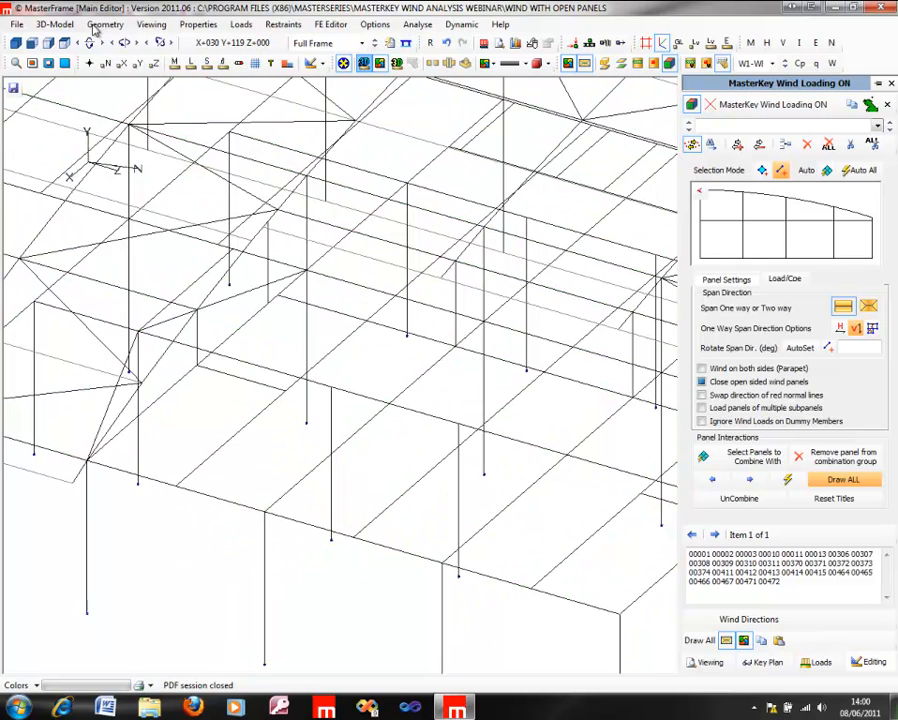
# Step: Add dummy (de-activated) members between the column bases along the open side wall, as far as node 11 at the front braced bay
pyautogui.click(44, 26)
pyautogui.moveTo(60, 58)
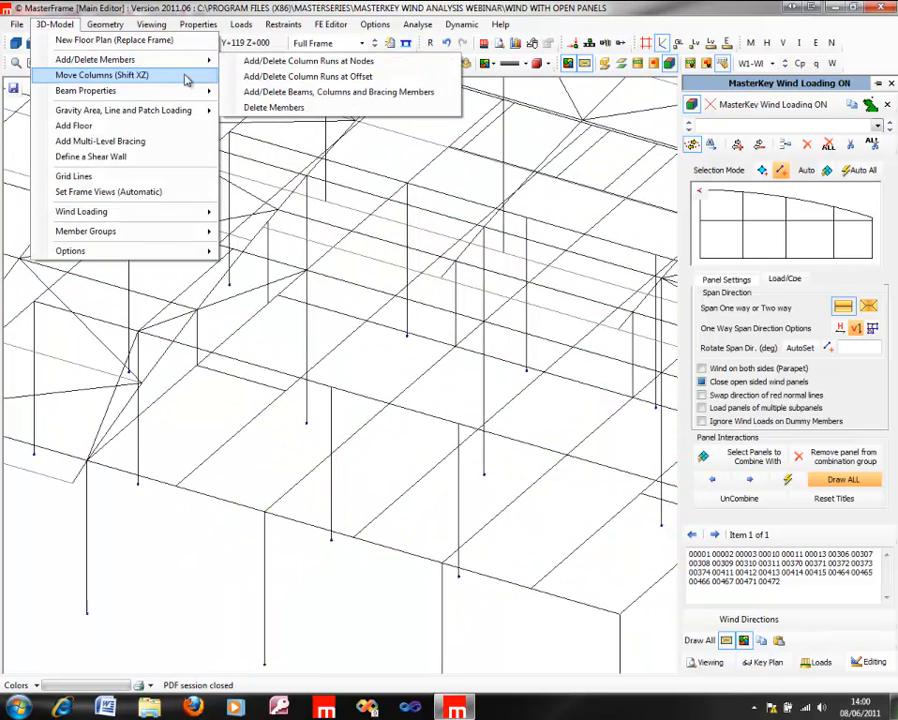
pyautogui.click(300, 92)
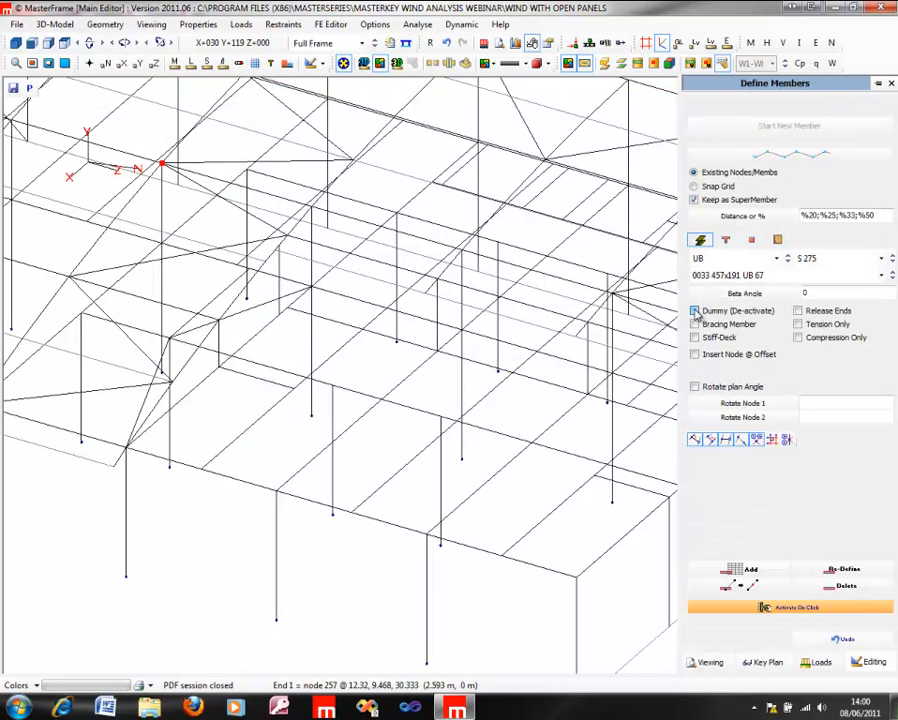
pyautogui.moveTo(297, 287); pyautogui.dragTo(535, 211, button='middle')
pyautogui.scroll(-3, 466, 231)
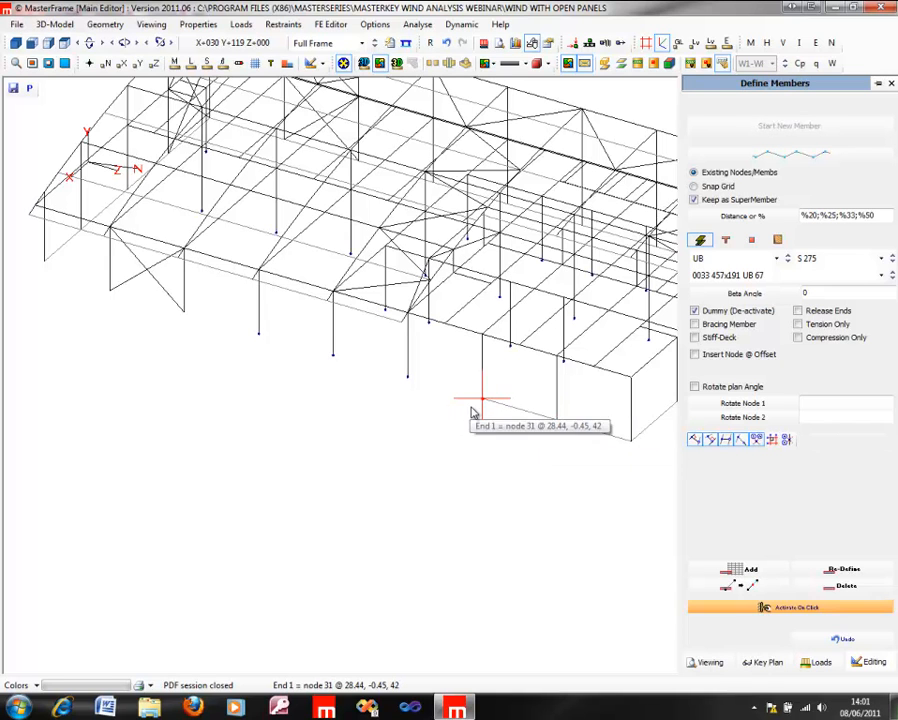
pyautogui.click(458, 408)
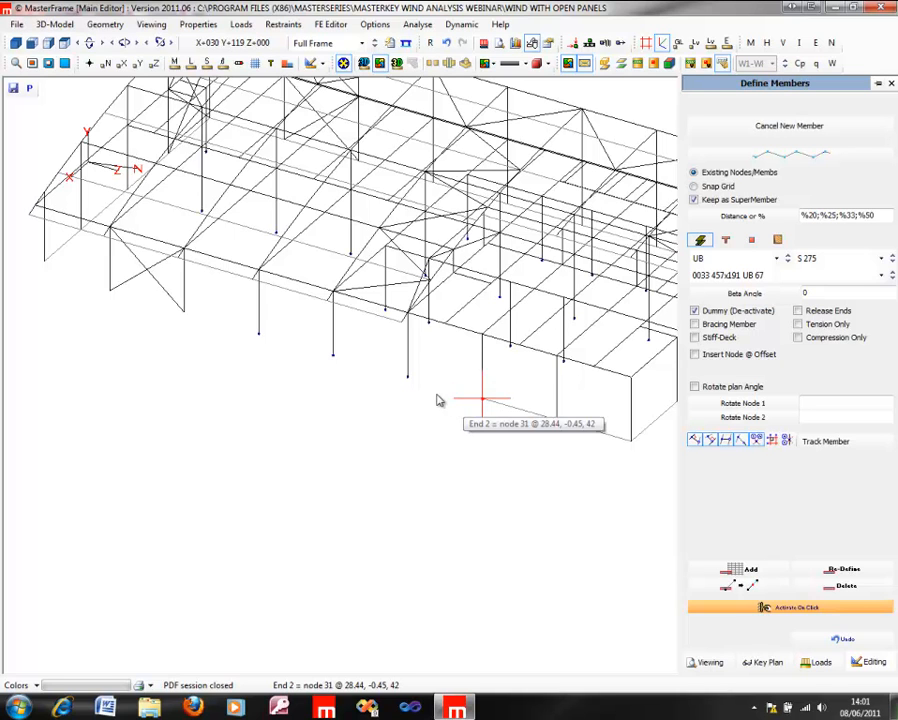
pyautogui.click(359, 379)
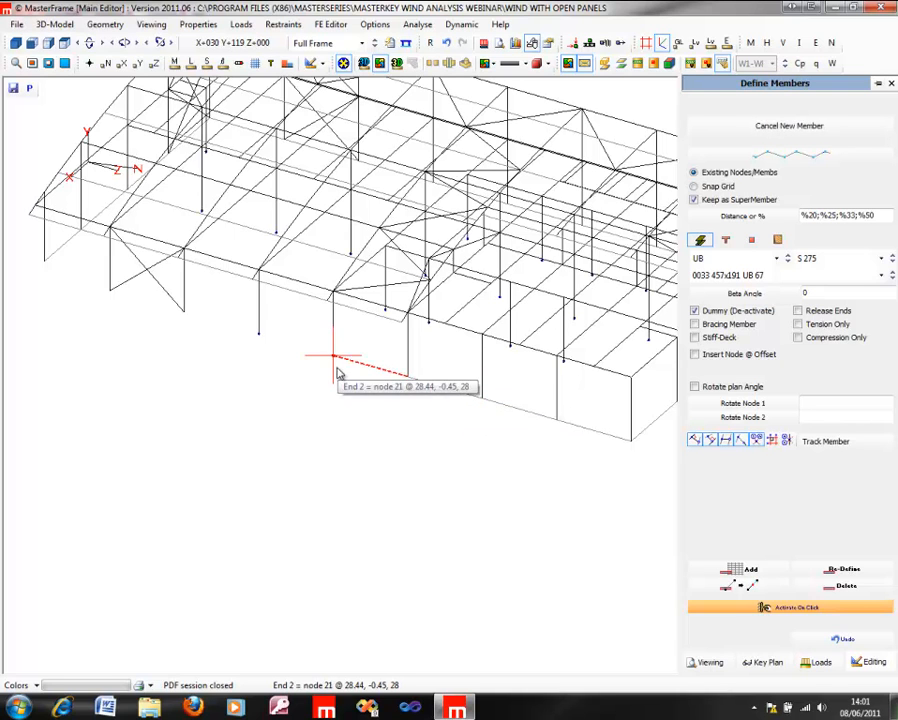
pyautogui.click(255, 349)
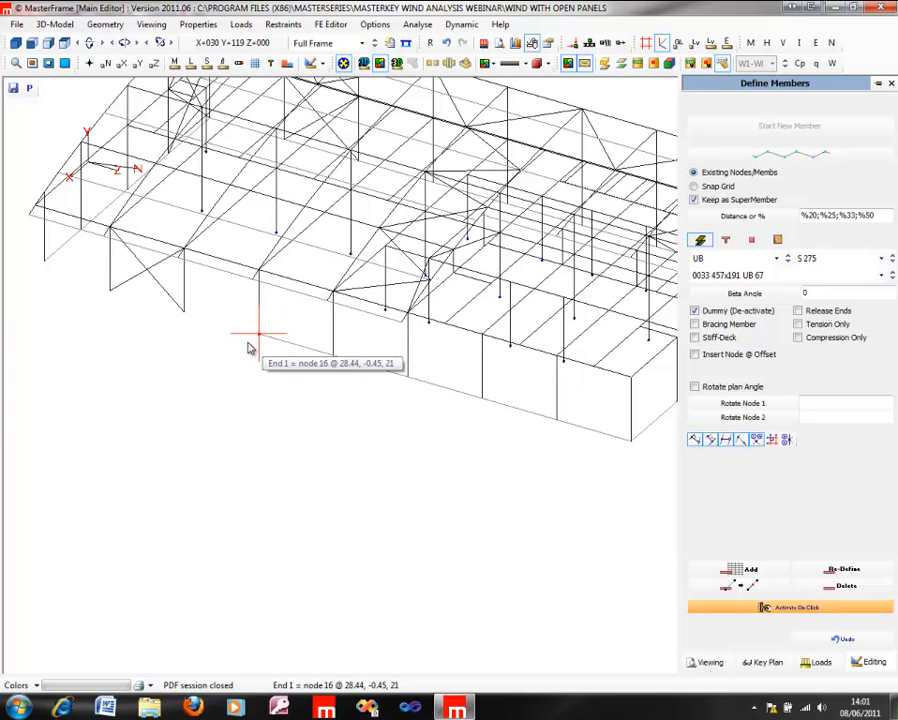
pyautogui.click(183, 316)
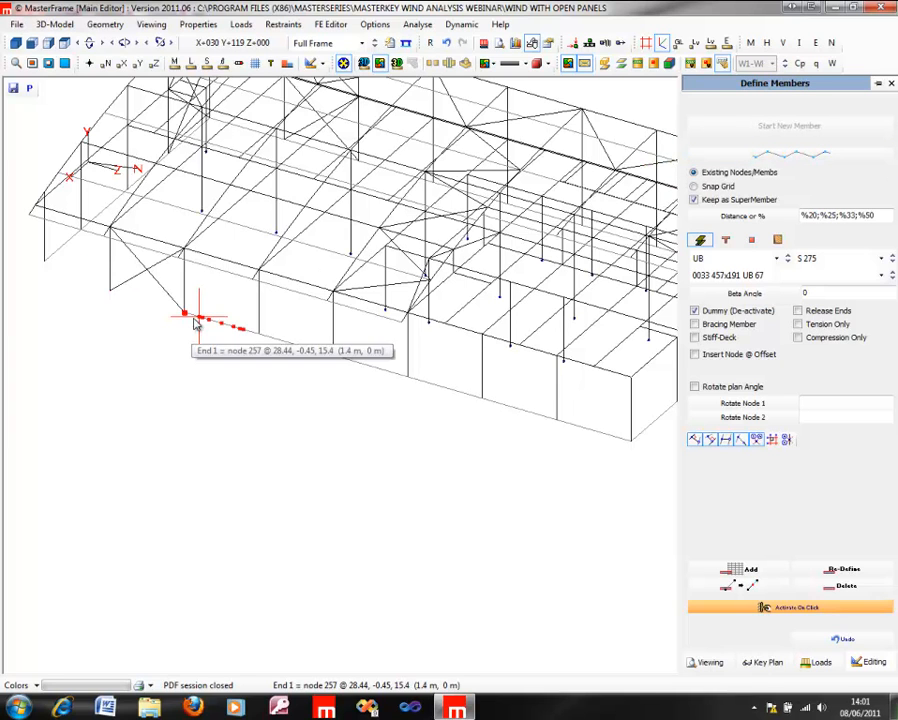
pyautogui.click(111, 314)
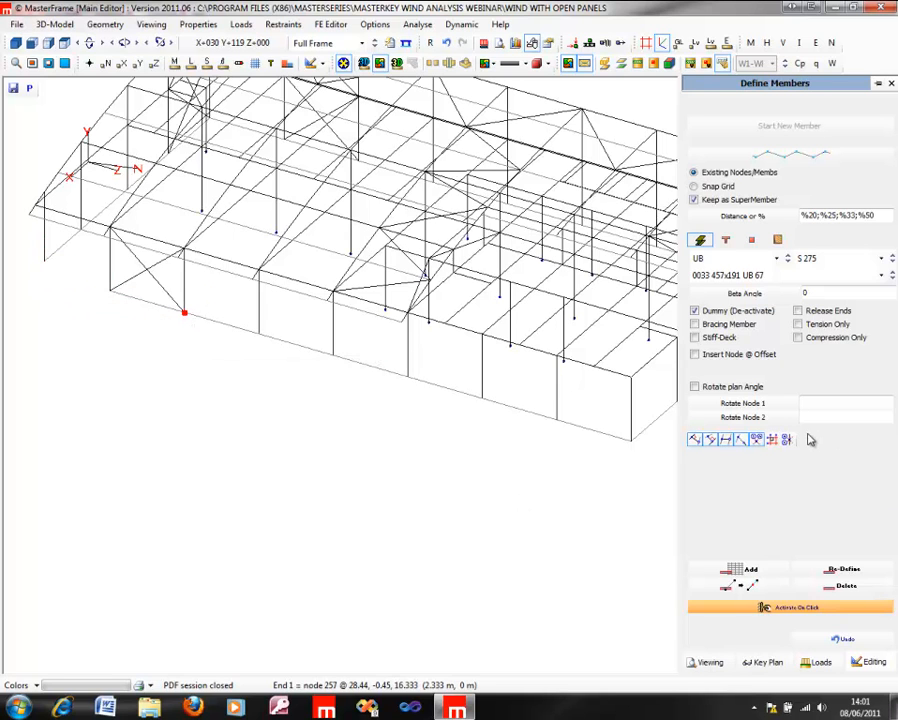
# Step: Extend the dummy base line orthogonally from node 11 to 28.44, -0.45, 0, and close the front corner with a vertical dummy up to node 69
pyautogui.click(101, 300)
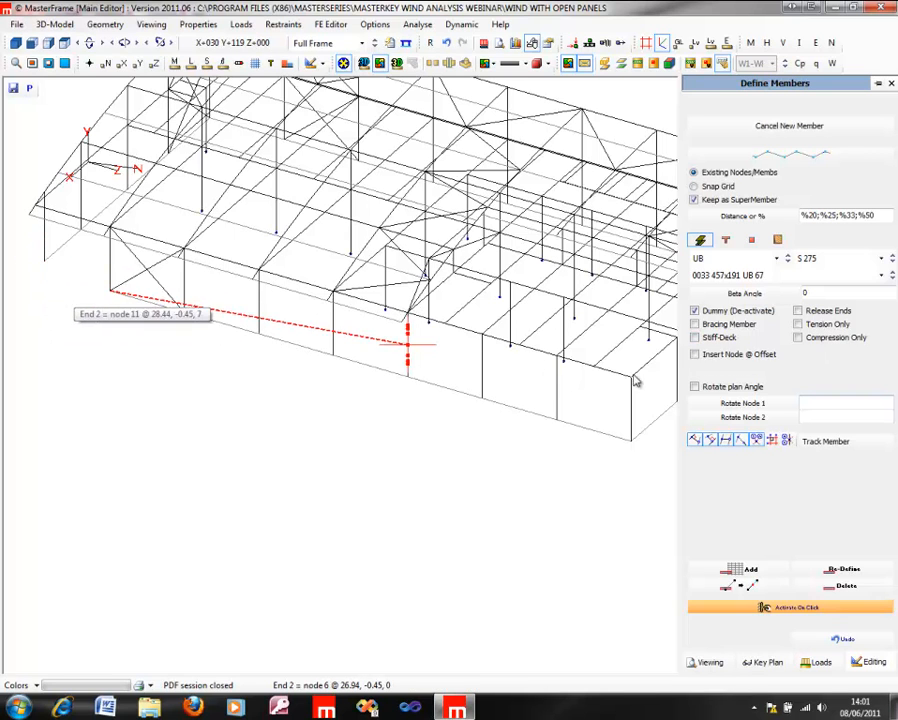
pyautogui.click(851, 447)
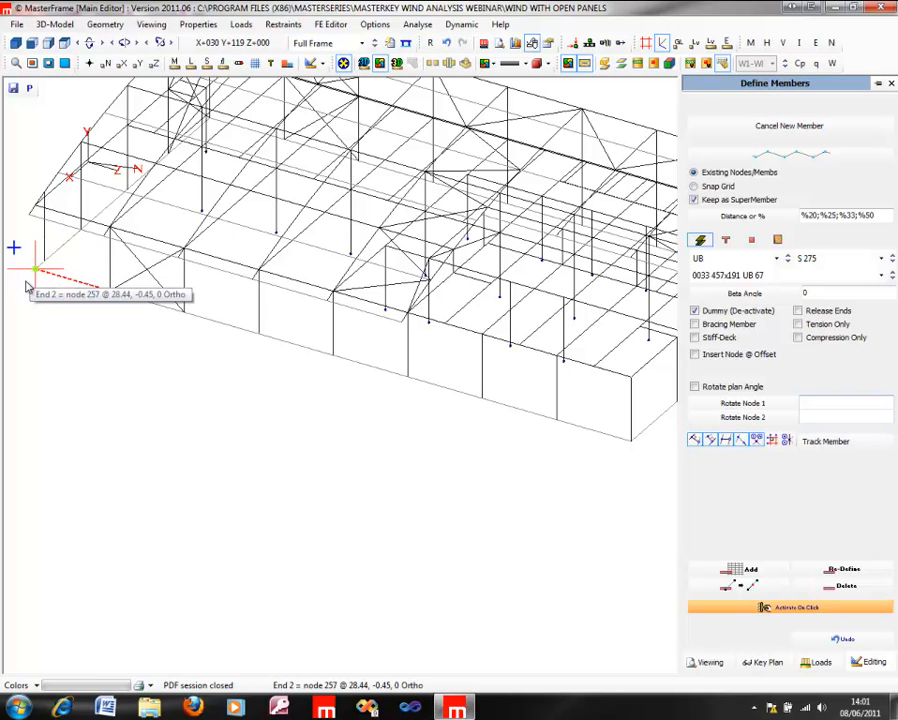
pyautogui.click(36, 270)
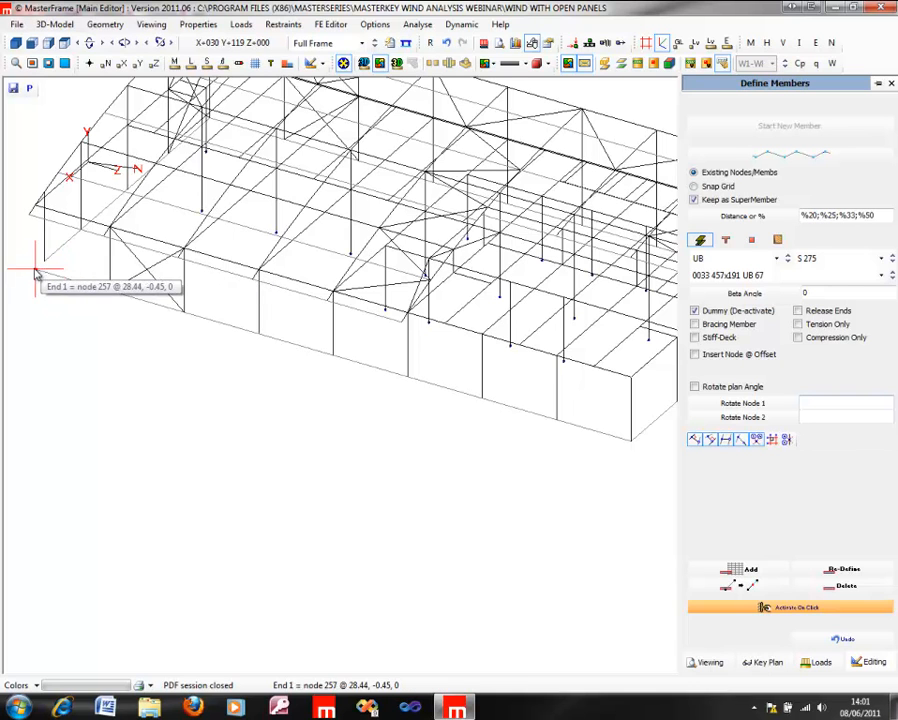
pyautogui.click(36, 271)
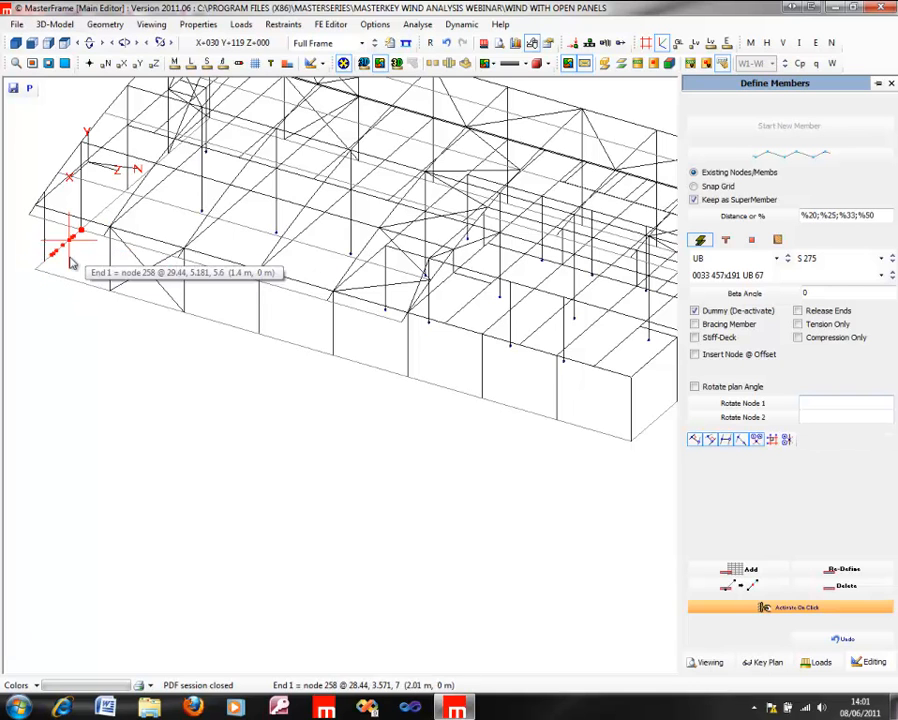
pyautogui.click(36, 272)
pyautogui.click(41, 228)
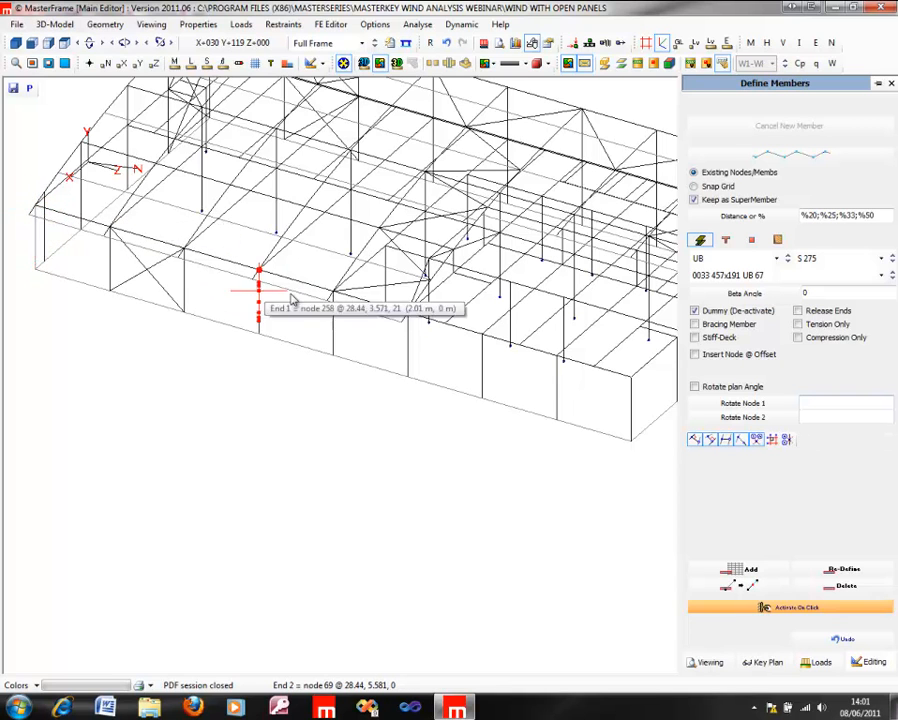
# Step: Add a vertical dummy member from node 114 at flat-roof level up to node 214 on the curved roof
pyautogui.scroll(2, 510, 255)
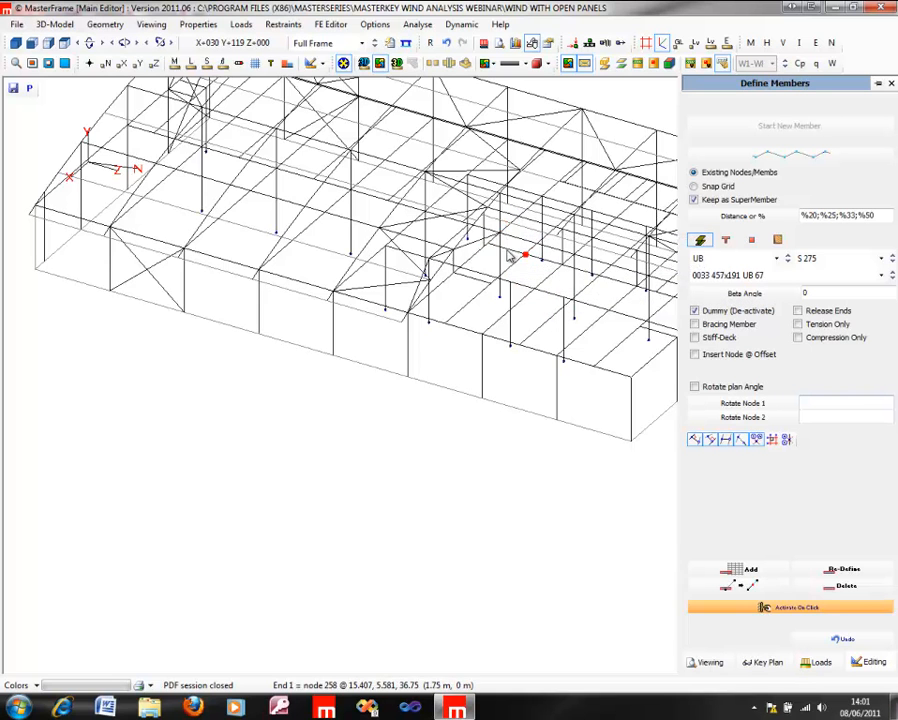
pyautogui.scroll(3, 486, 270)
pyautogui.scroll(2, 503, 245)
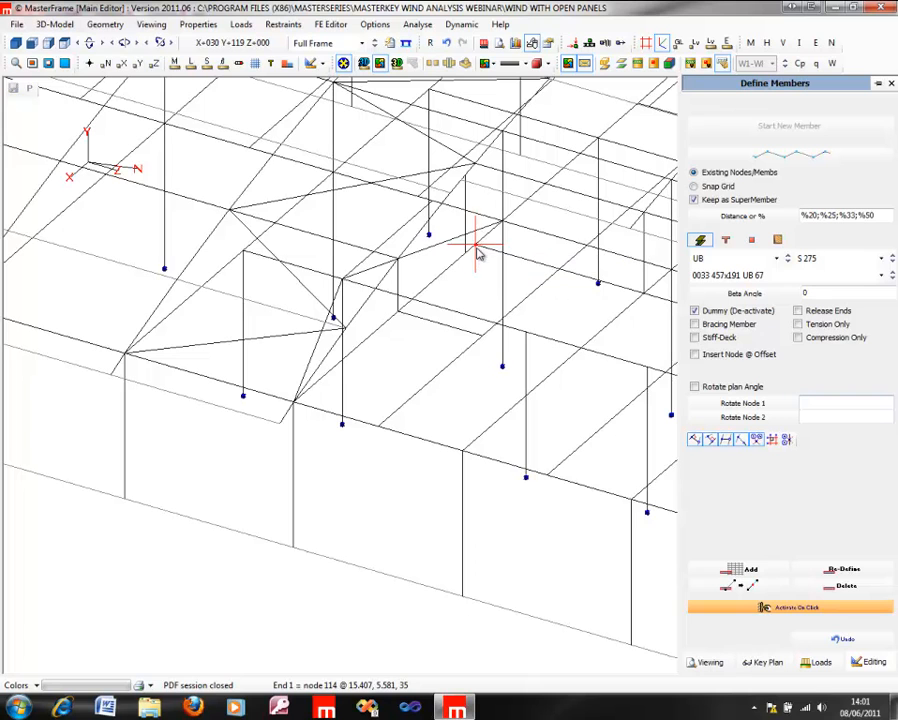
pyautogui.click(478, 253)
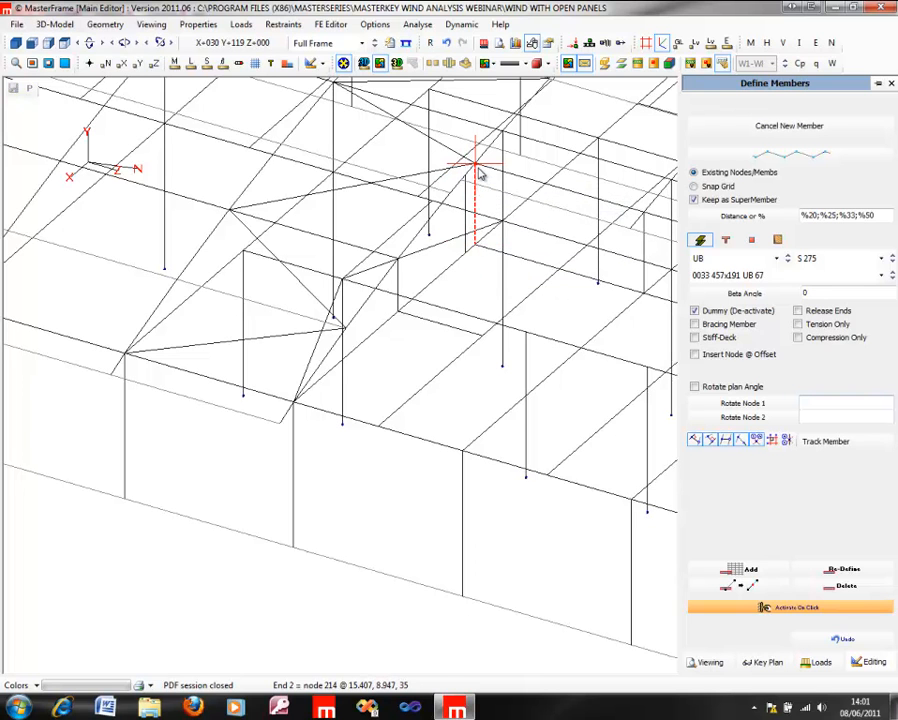
pyautogui.click(465, 250)
# Step: Return to wind panel generation and add the narrow corner bay beside the open side wall to the front gable panel
pyautogui.click(54, 24)
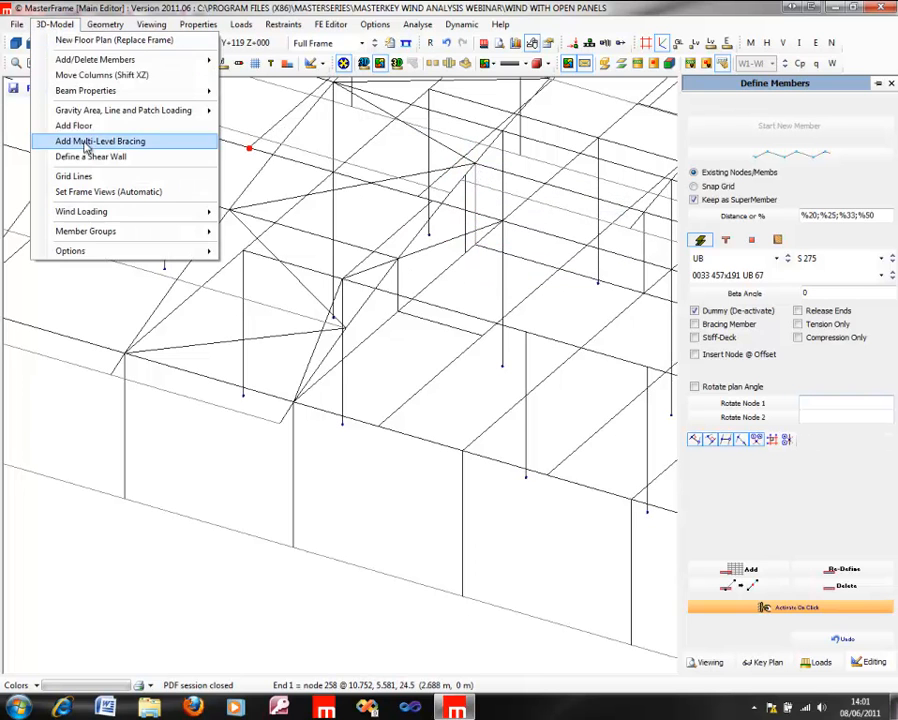
pyautogui.moveTo(93, 216)
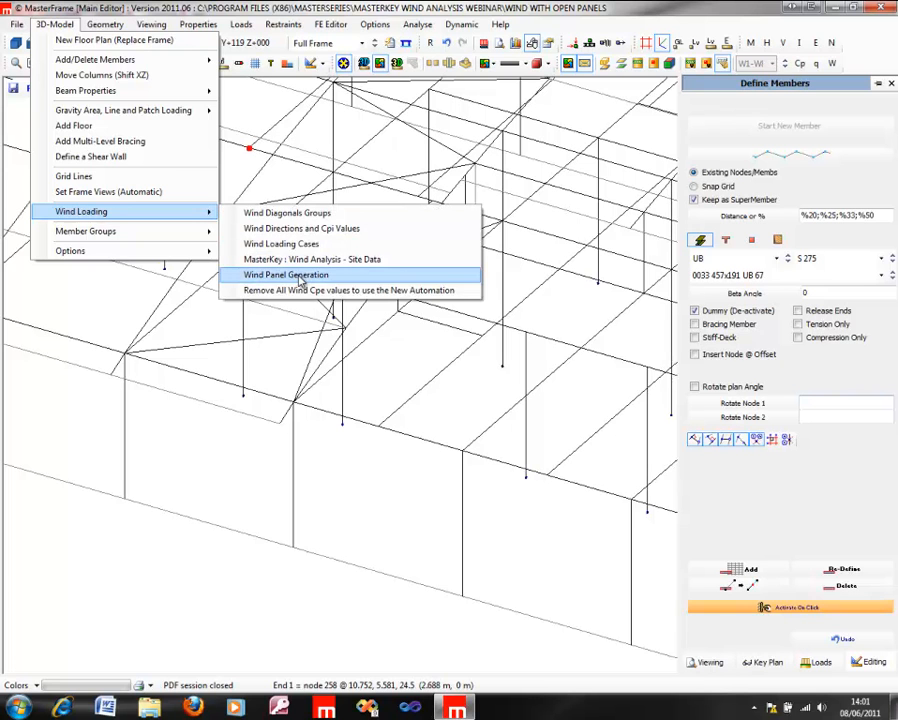
pyautogui.click(294, 275)
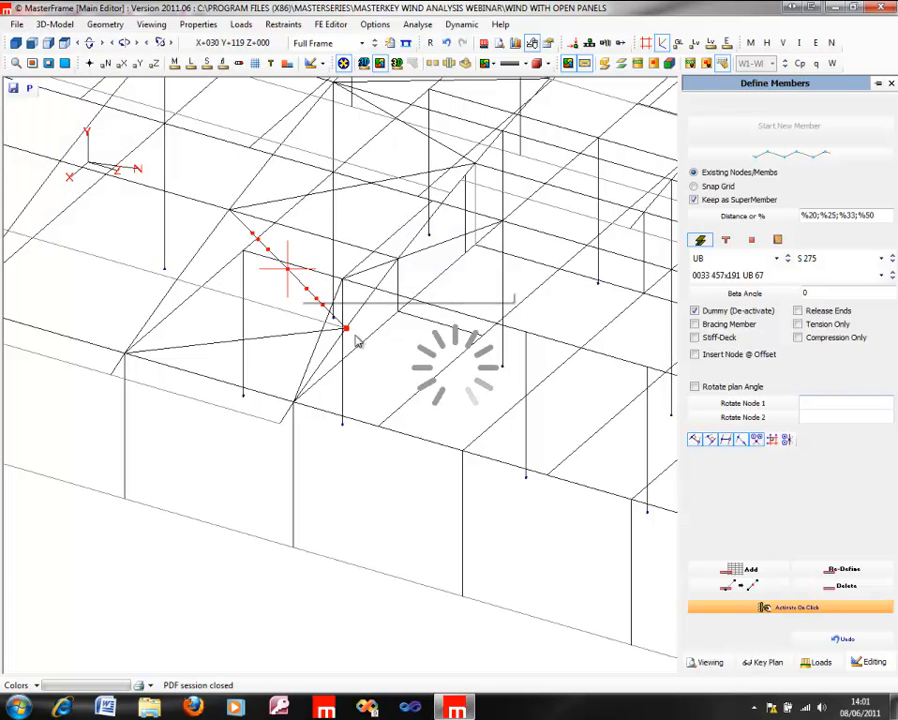
pyautogui.moveTo(510, 409)
pyautogui.mouseDown(button='middle')
pyautogui.moveTo(897, 463)
pyautogui.moveTo(895, 470)
pyautogui.mouseUp(button='middle')
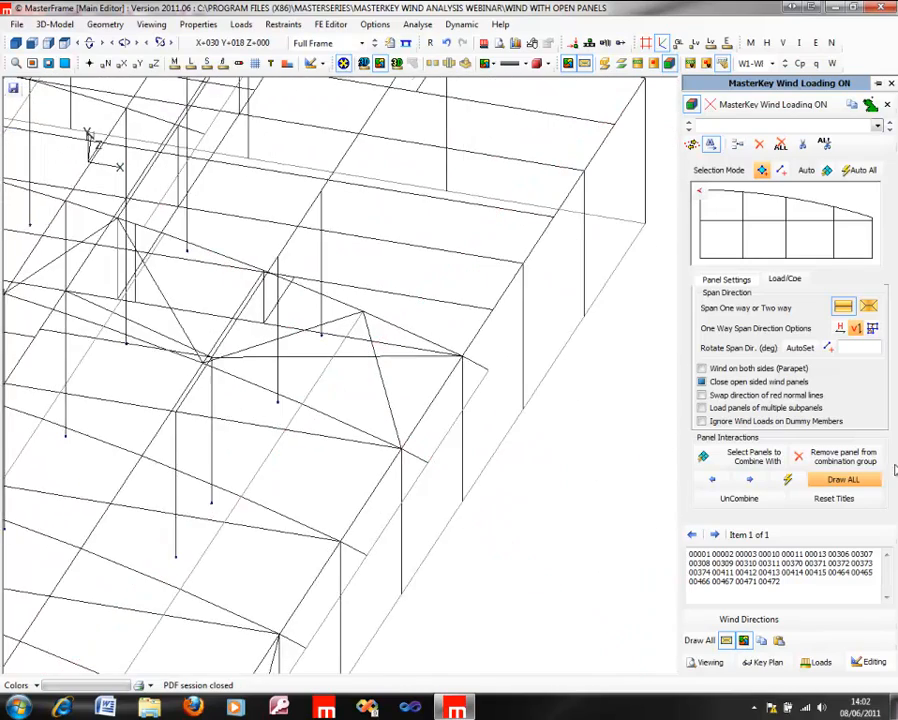
pyautogui.scroll(-5, 486, 400)
pyautogui.scroll(1, 271, 382)
pyautogui.moveTo(182, 382); pyautogui.dragTo(72, 379, button='middle')
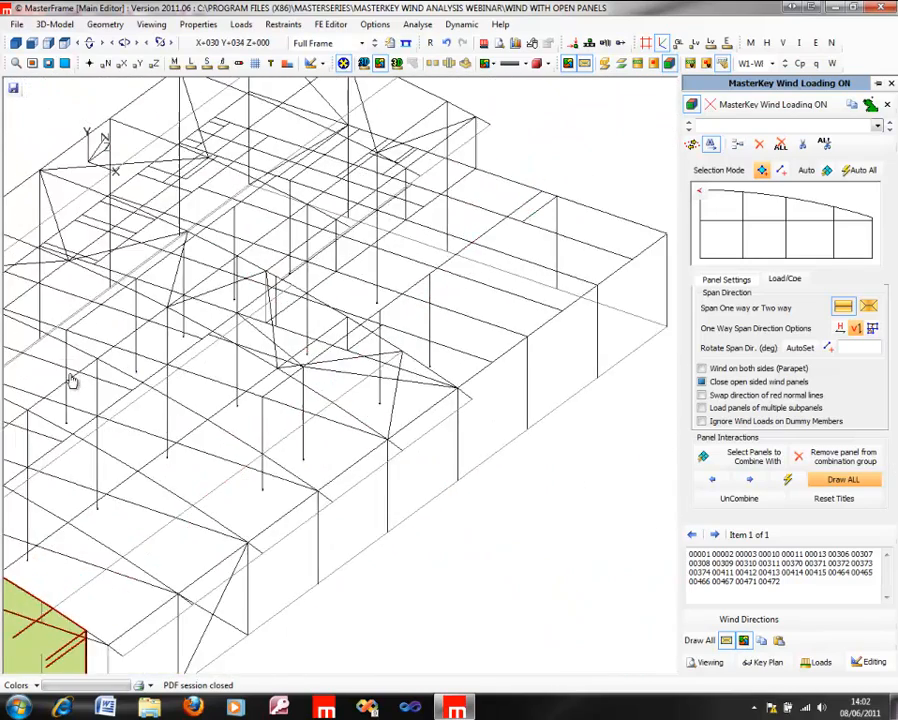
pyautogui.scroll(-1, 240, 404)
pyautogui.moveTo(370, 432); pyautogui.dragTo(410, 313, button='middle')
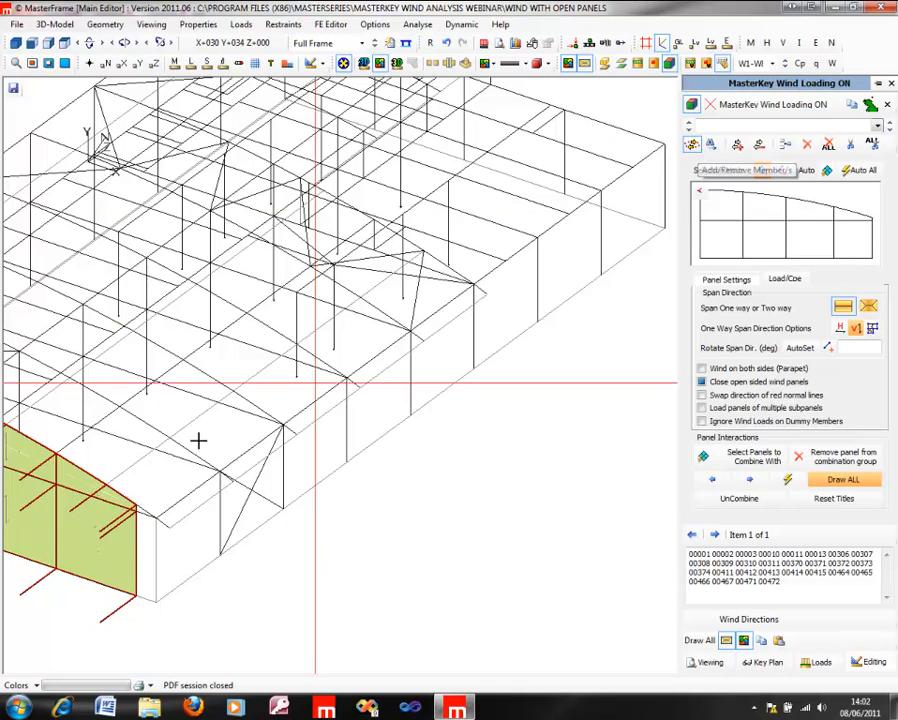
pyautogui.click(148, 522)
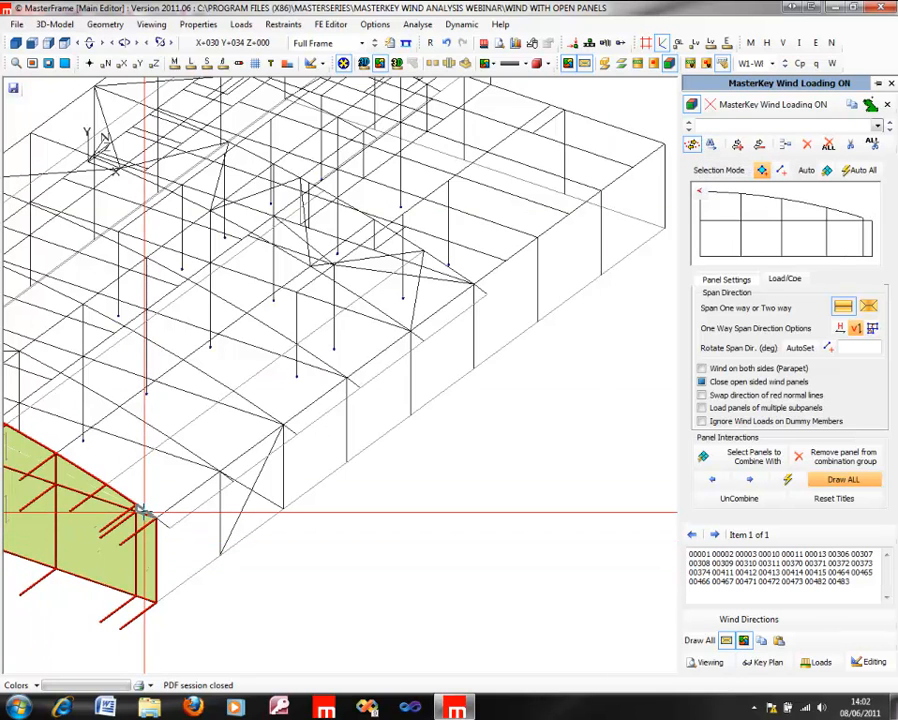
pyautogui.click(144, 512)
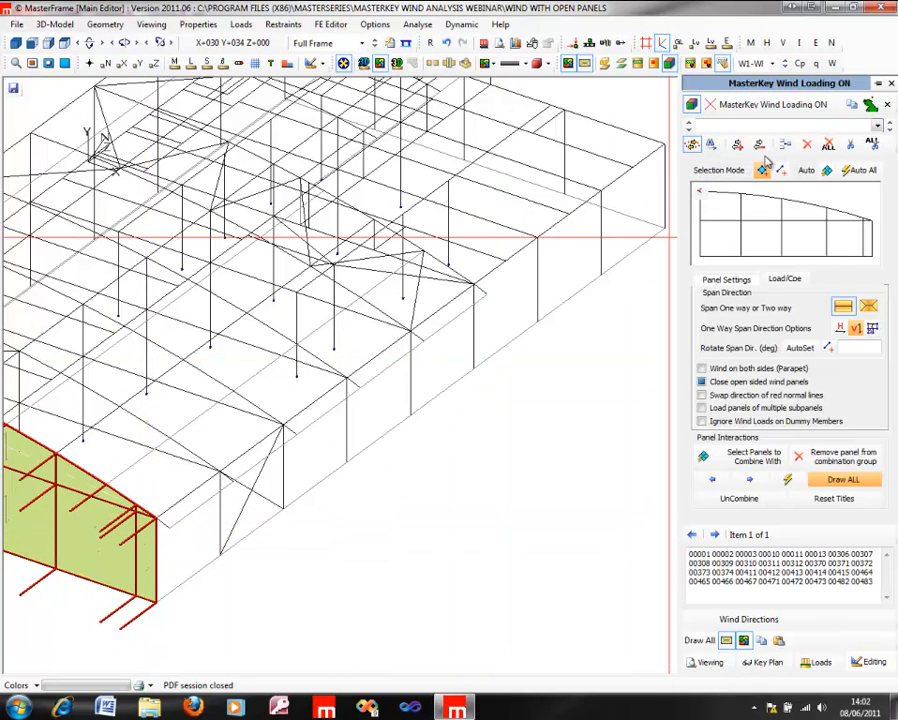
# Step: Create a new wind panel covering all eight bays of the open side wall, from the front corner to the rear corner
pyautogui.click(788, 149)
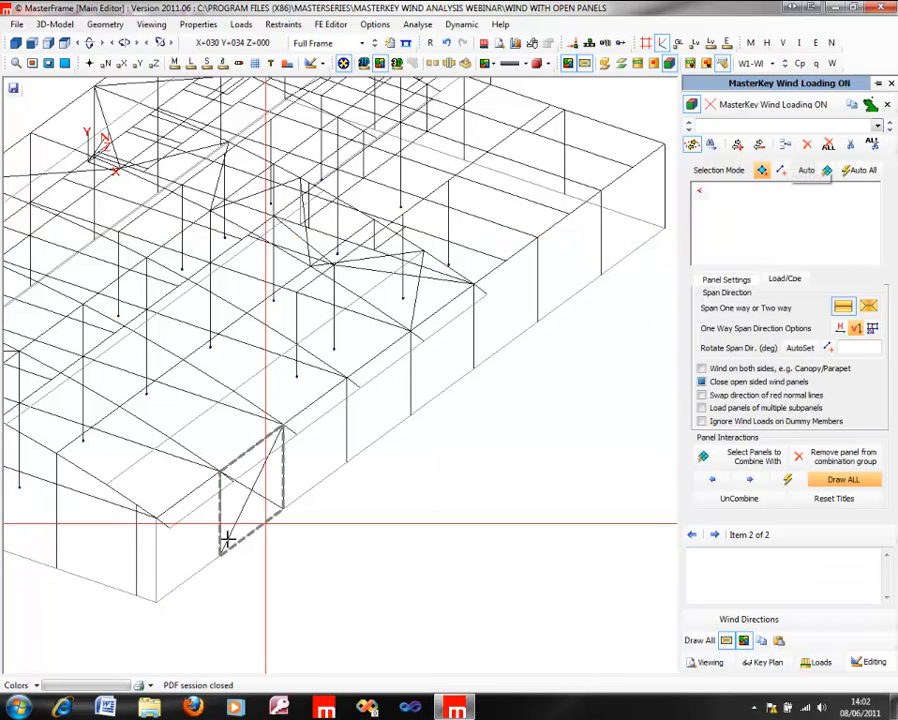
pyautogui.click(181, 549)
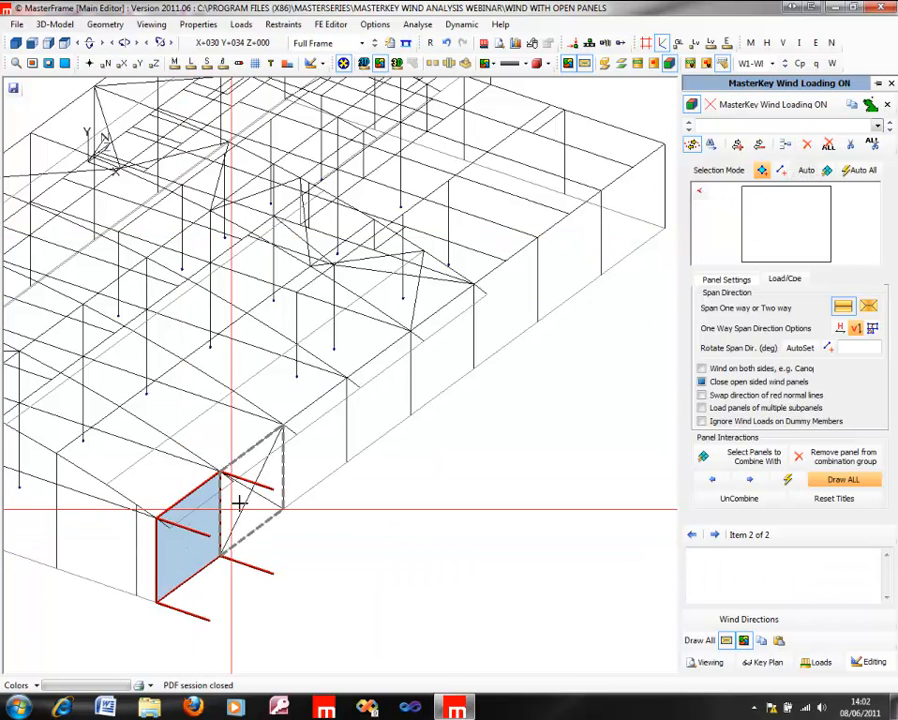
pyautogui.click(250, 505)
pyautogui.click(315, 445)
pyautogui.click(394, 378)
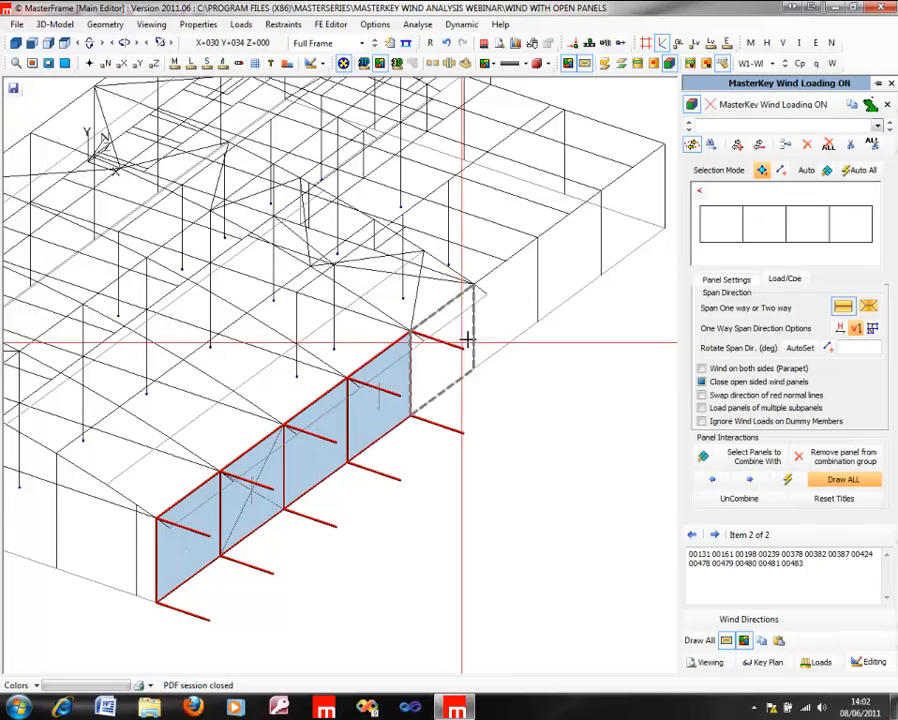
pyautogui.click(464, 350)
pyautogui.click(524, 308)
pyautogui.click(576, 260)
pyautogui.click(621, 230)
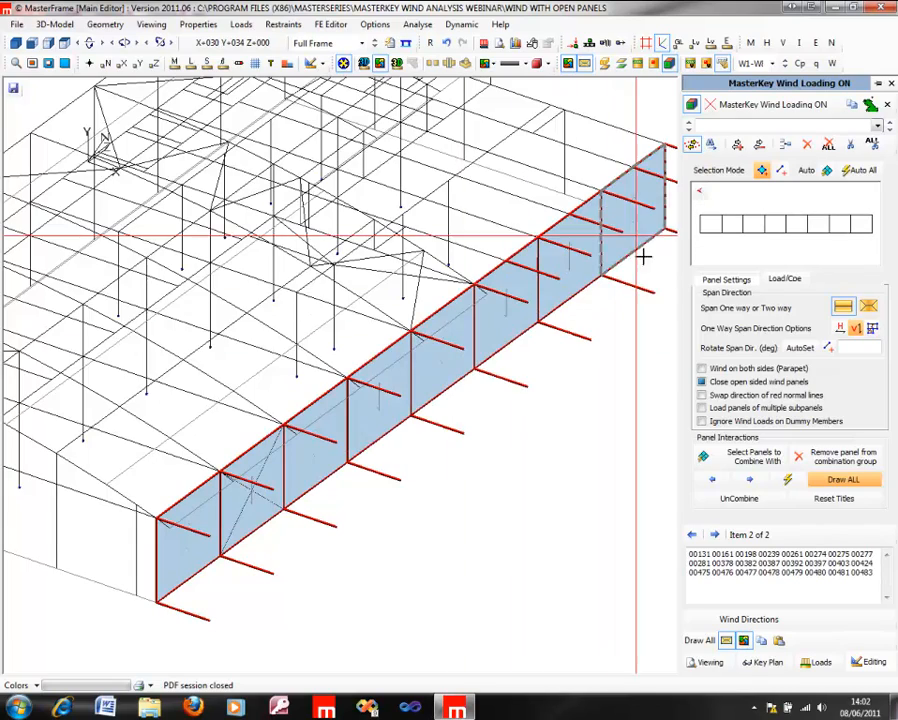
# Step: Create another wind panel on the rear end wall from its four lower rectangular bays
pyautogui.moveTo(341, 378); pyautogui.dragTo(126, 435, button='middle')
pyautogui.moveTo(283, 397); pyautogui.dragTo(168, 380, button='middle')
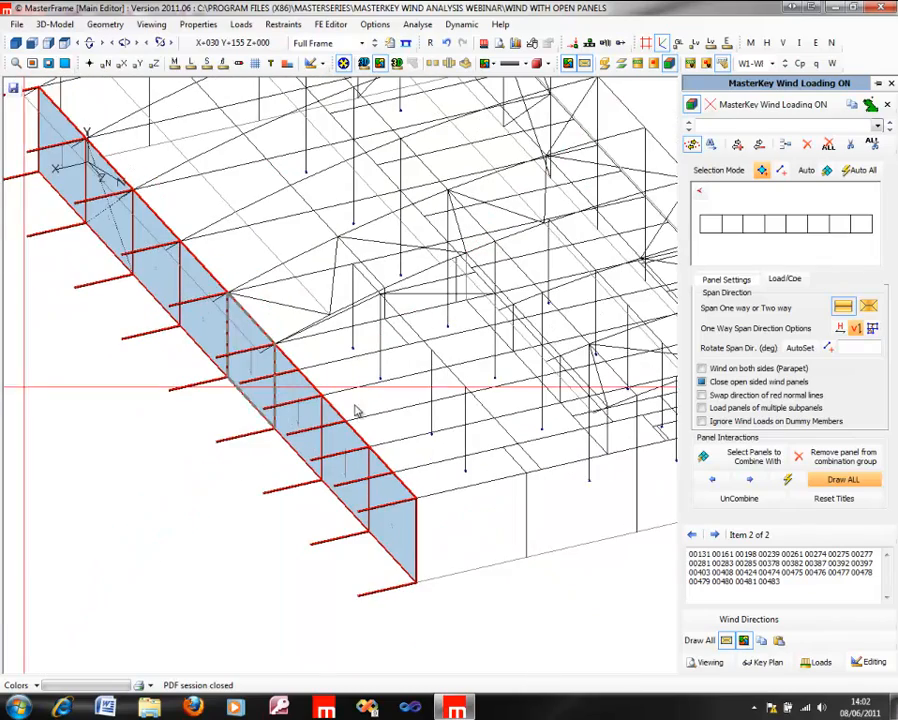
pyautogui.moveTo(563, 420); pyautogui.dragTo(369, 350, button='middle')
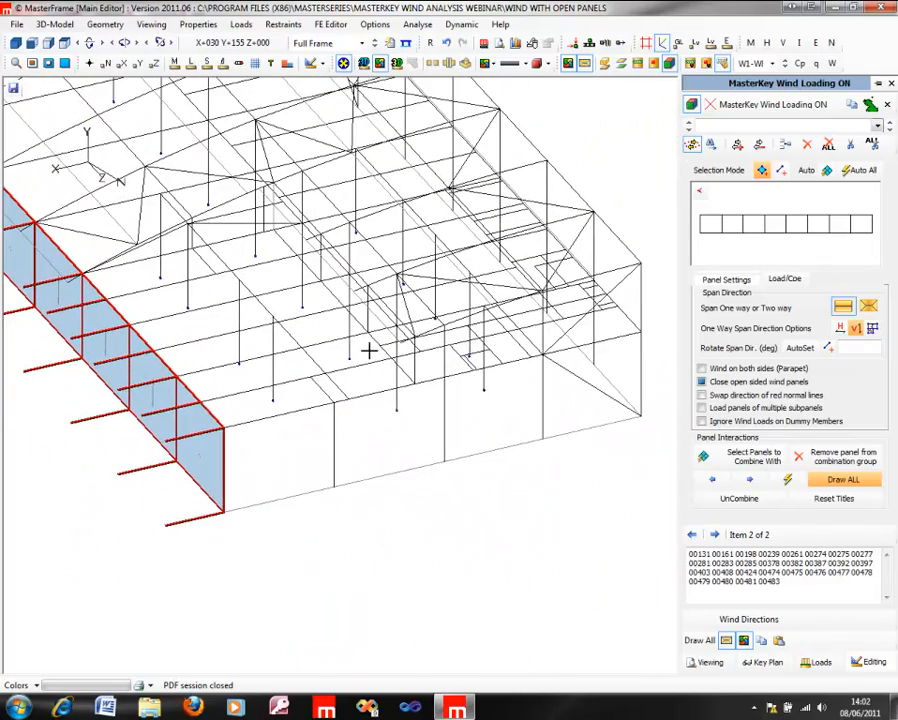
pyautogui.click(785, 148)
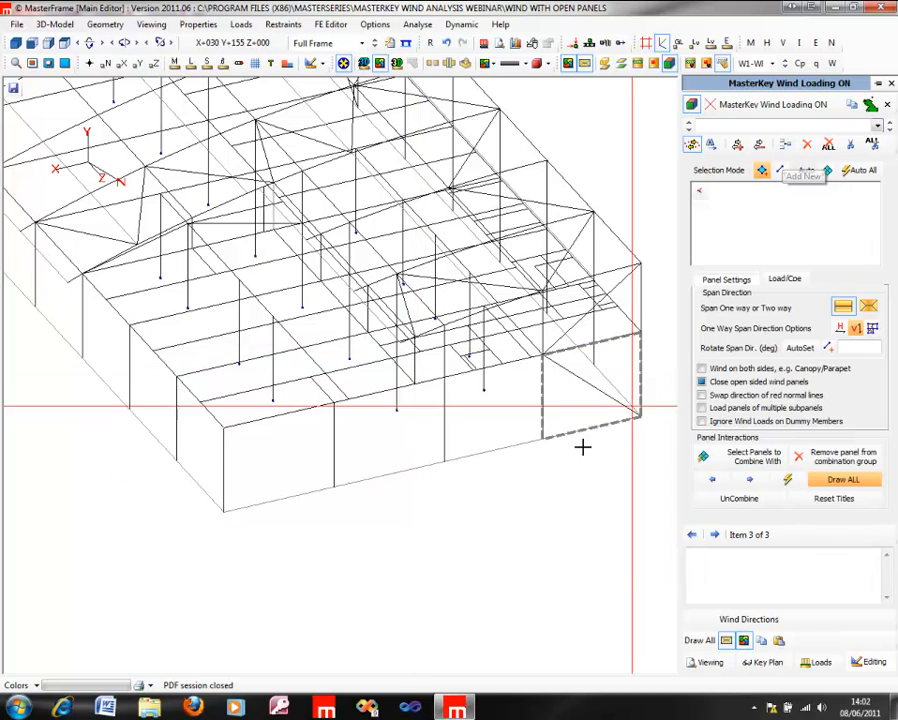
pyautogui.click(284, 459)
pyautogui.click(387, 439)
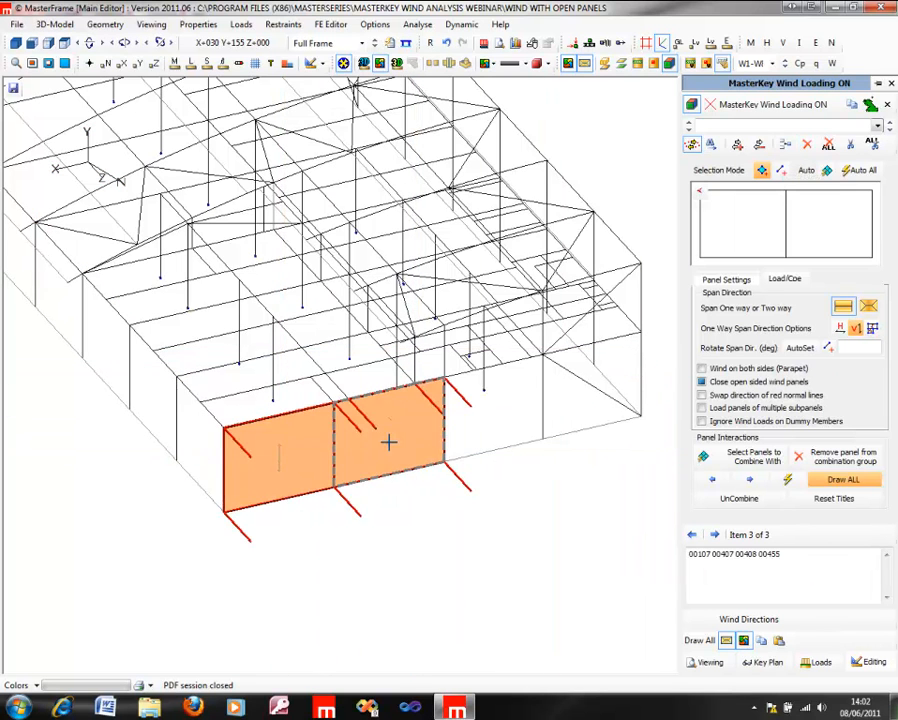
pyautogui.click(508, 409)
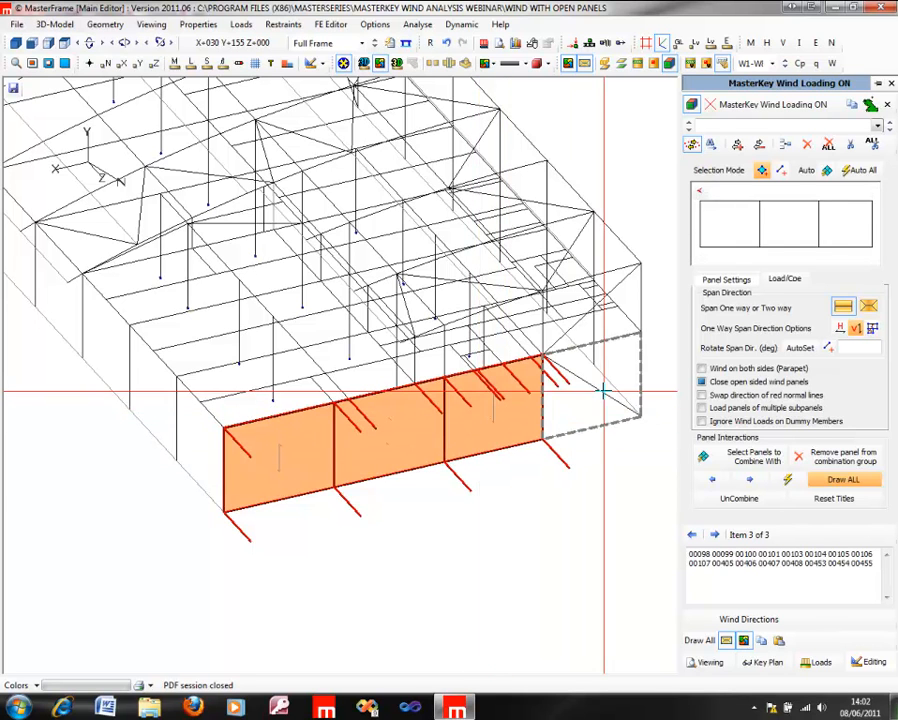
pyautogui.click(598, 392)
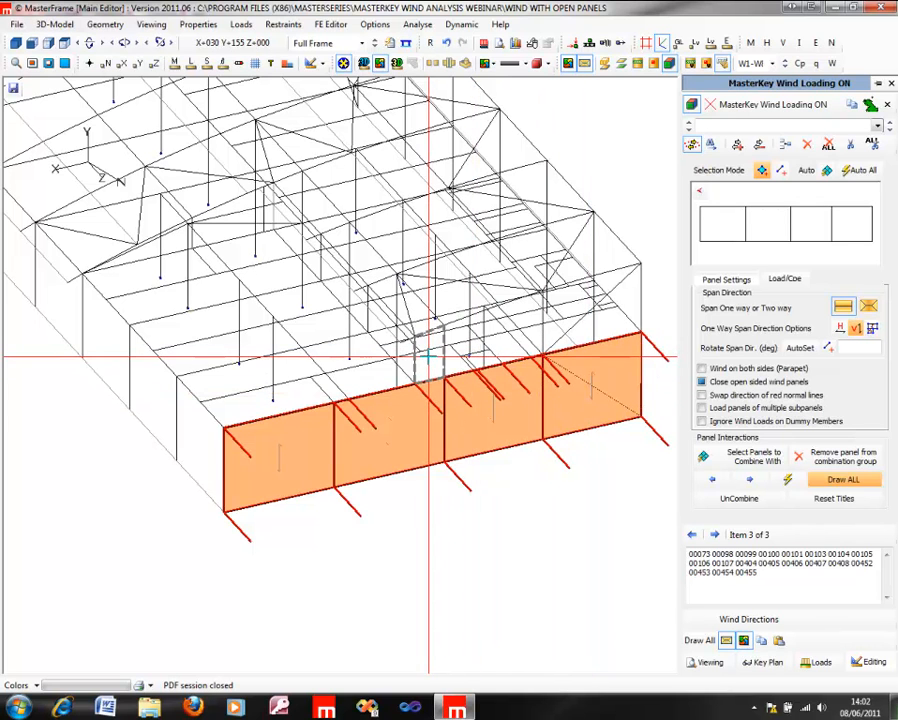
# Step: Try including the upper areas beneath the curved roof in the rear end wall panel, and remove them again
pyautogui.click(570, 334)
pyautogui.click(572, 330)
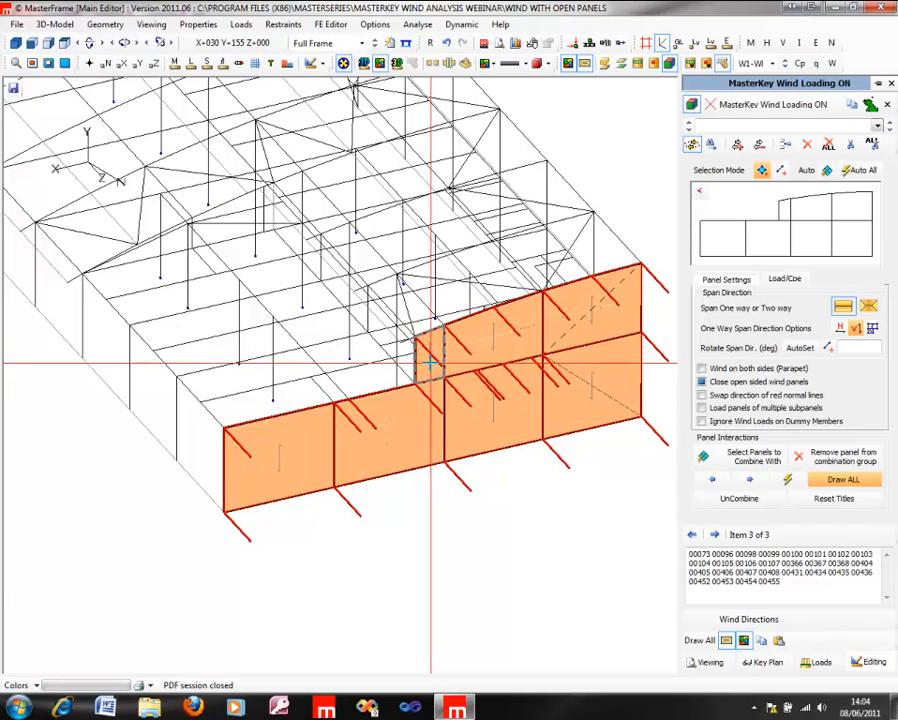
pyautogui.click(487, 346)
pyautogui.click(616, 314)
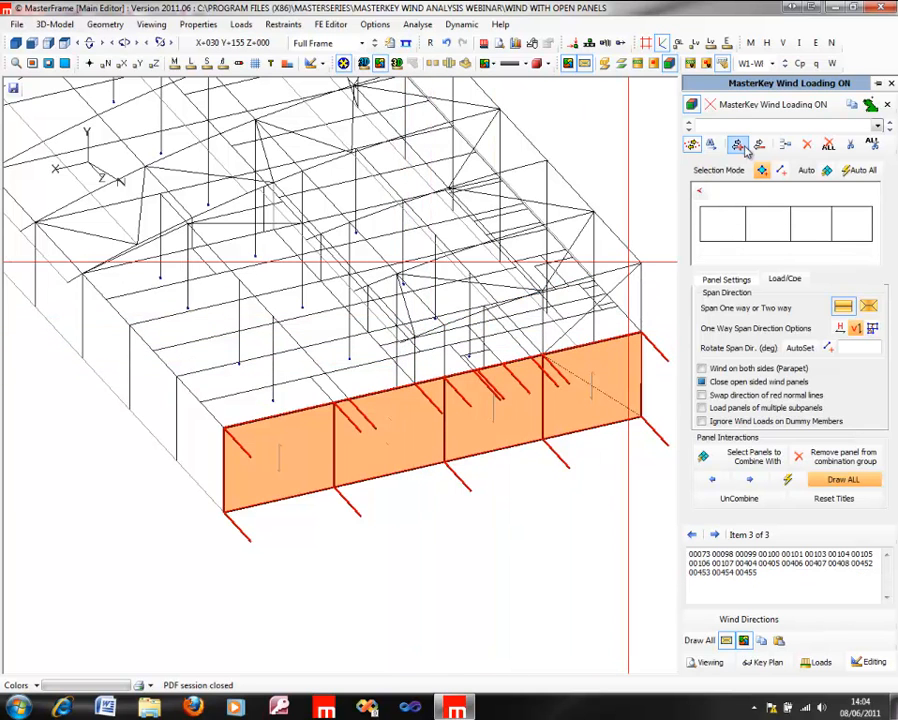
# Step: Create a new wind panel from the upper areas beneath the curved roof on the rear end wall, and check it against all wind panels
pyautogui.click(788, 146)
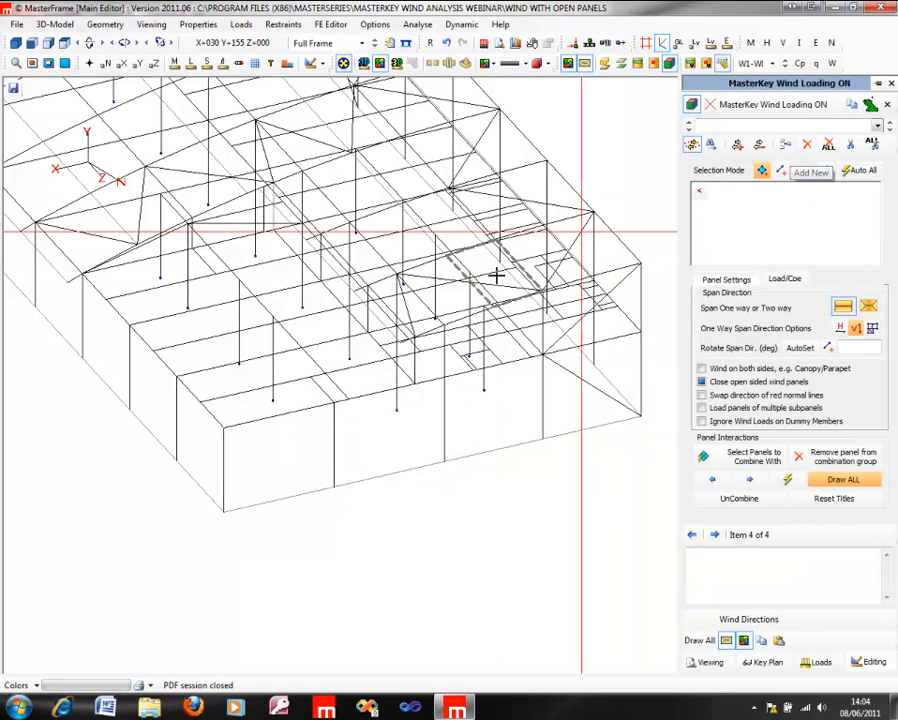
pyautogui.click(471, 340)
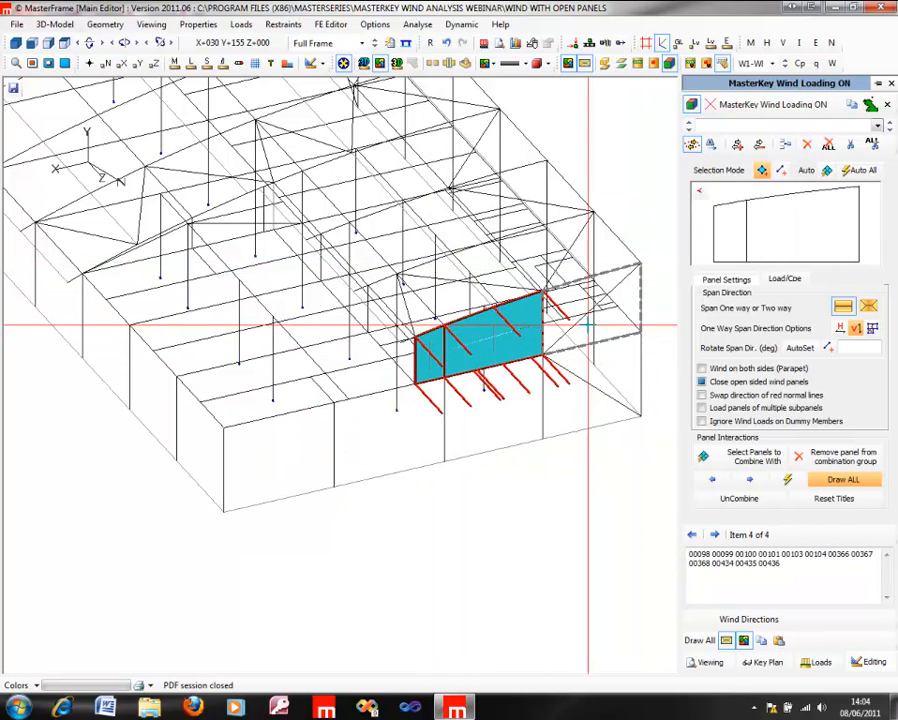
pyautogui.click(587, 322)
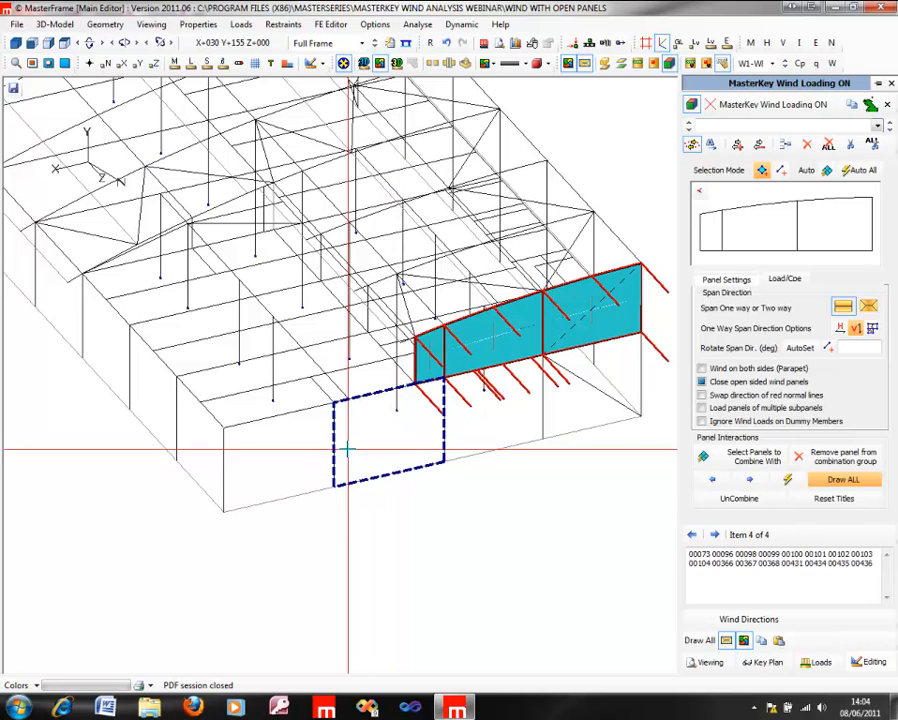
pyautogui.click(700, 642)
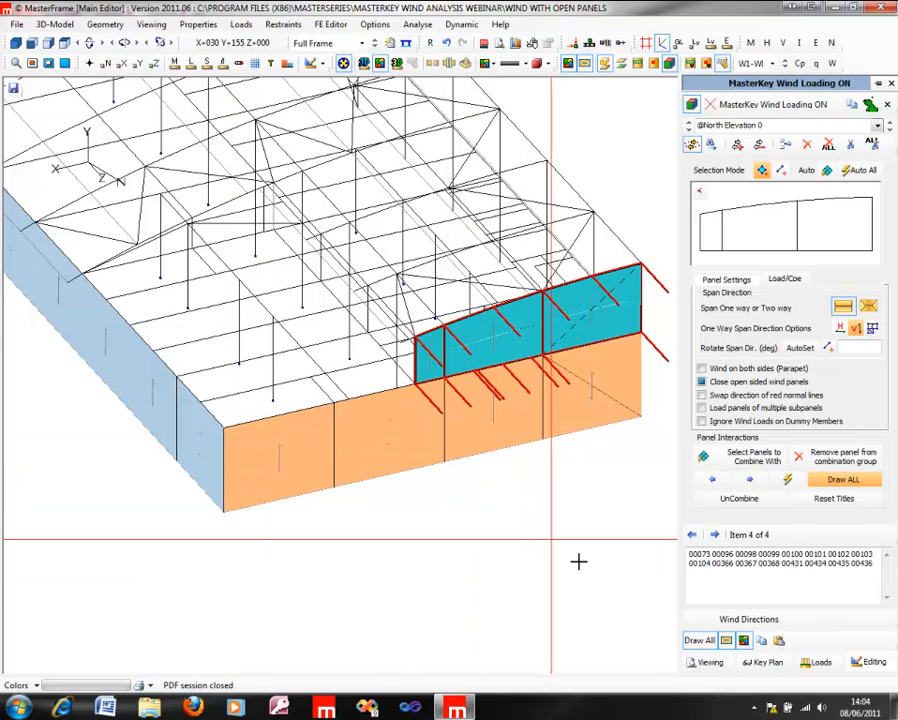
pyautogui.click(701, 641)
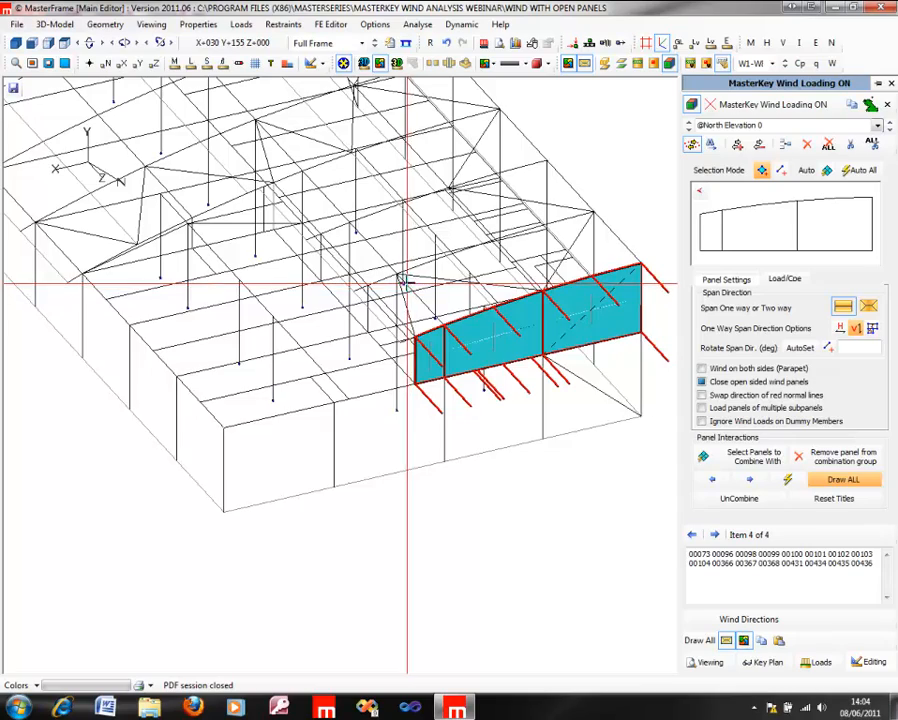
# Step: Create a new wind panel on the long side wall opposite the open side, including the lower and upper areas along its full length
pyautogui.moveTo(565, 307); pyautogui.dragTo(334, 376, button='middle')
pyautogui.moveTo(395, 354); pyautogui.dragTo(395, 434, button='middle')
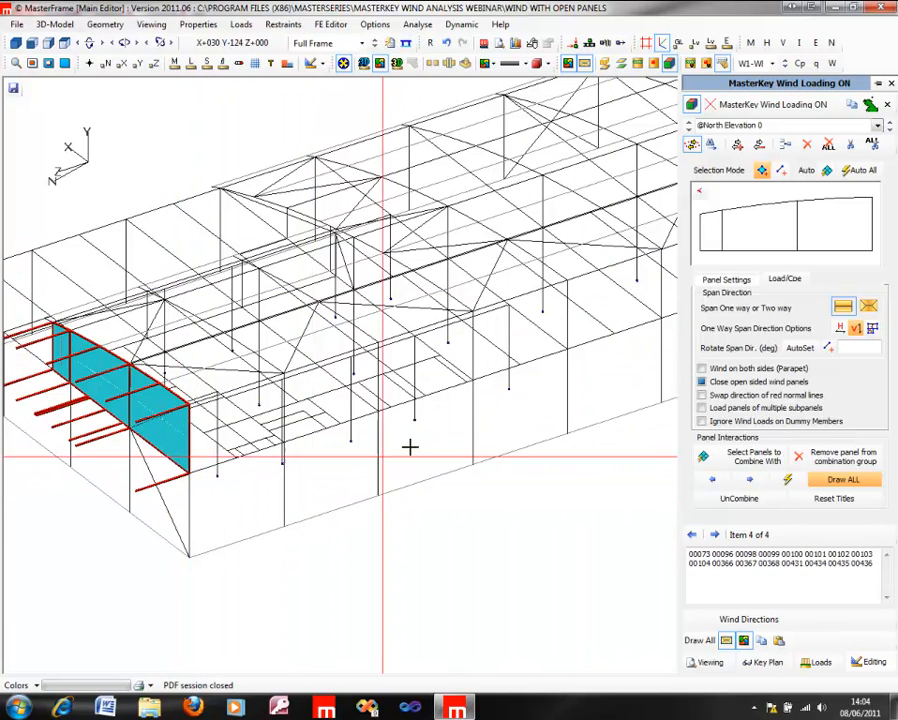
pyautogui.moveTo(562, 332); pyautogui.dragTo(228, 380, button='middle')
pyautogui.moveTo(311, 322); pyautogui.dragTo(308, 405, button='middle')
pyautogui.moveTo(253, 427); pyautogui.dragTo(497, 430, button='middle')
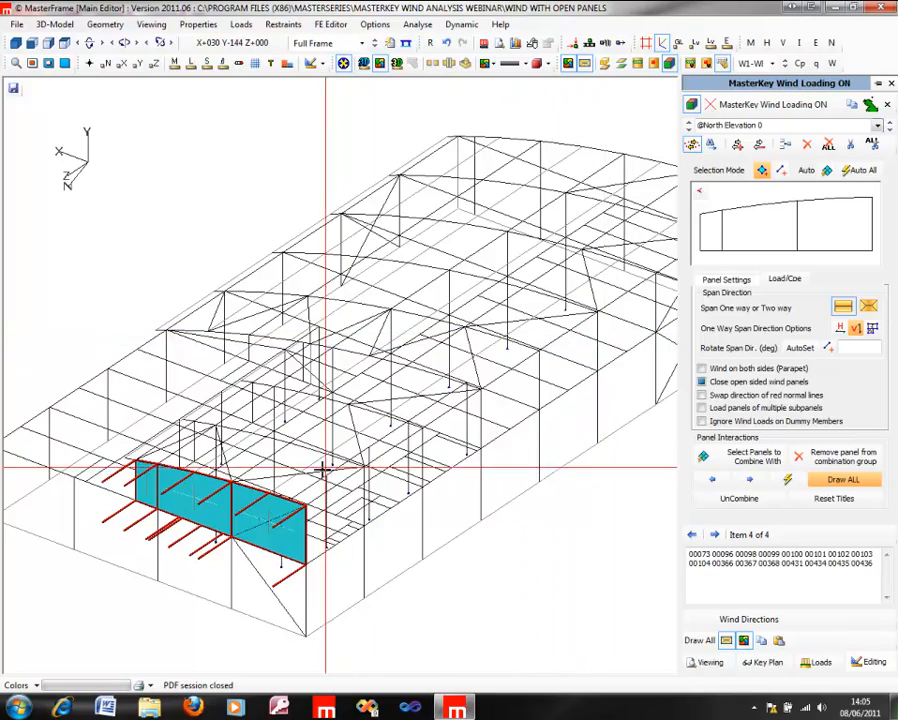
pyautogui.moveTo(488, 480)
pyautogui.mouseDown(button='middle')
pyautogui.moveTo(304, 490)
pyautogui.moveTo(430, 474)
pyautogui.moveTo(236, 382)
pyautogui.mouseUp(button='middle')
pyautogui.moveTo(340, 375); pyautogui.dragTo(140, 418, button='middle')
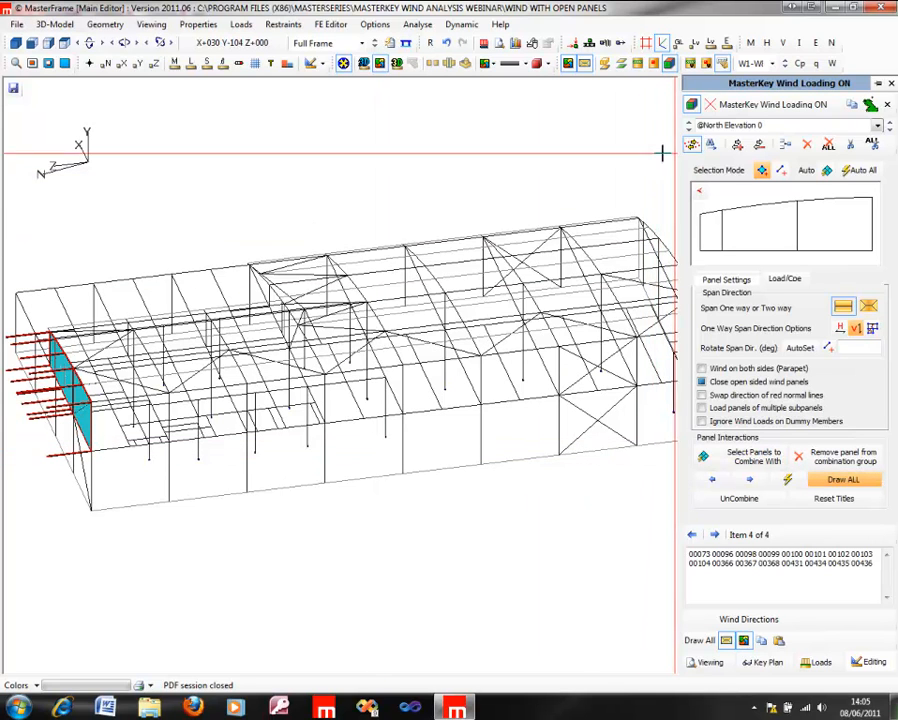
pyautogui.click(791, 149)
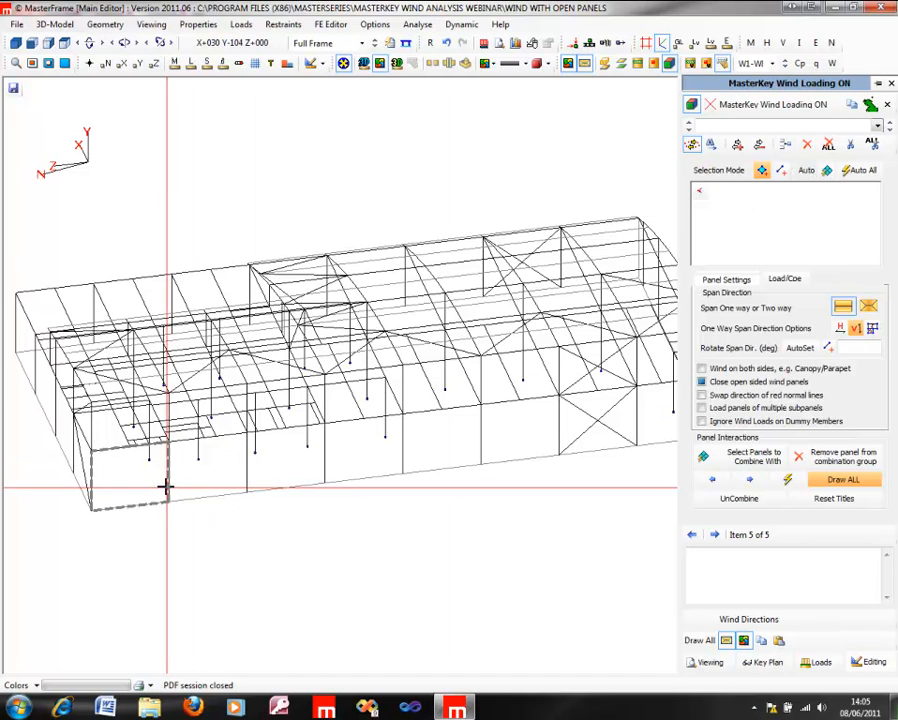
pyautogui.moveTo(331, 297); pyautogui.dragTo(75, 505, button='middle')
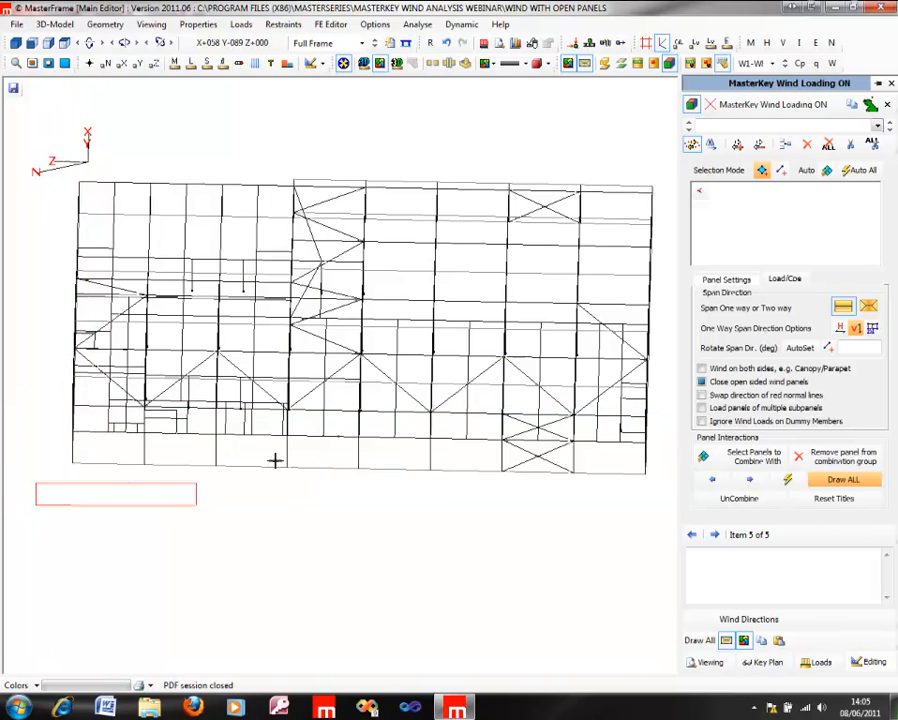
pyautogui.moveTo(580, 408); pyautogui.dragTo(580, 409)
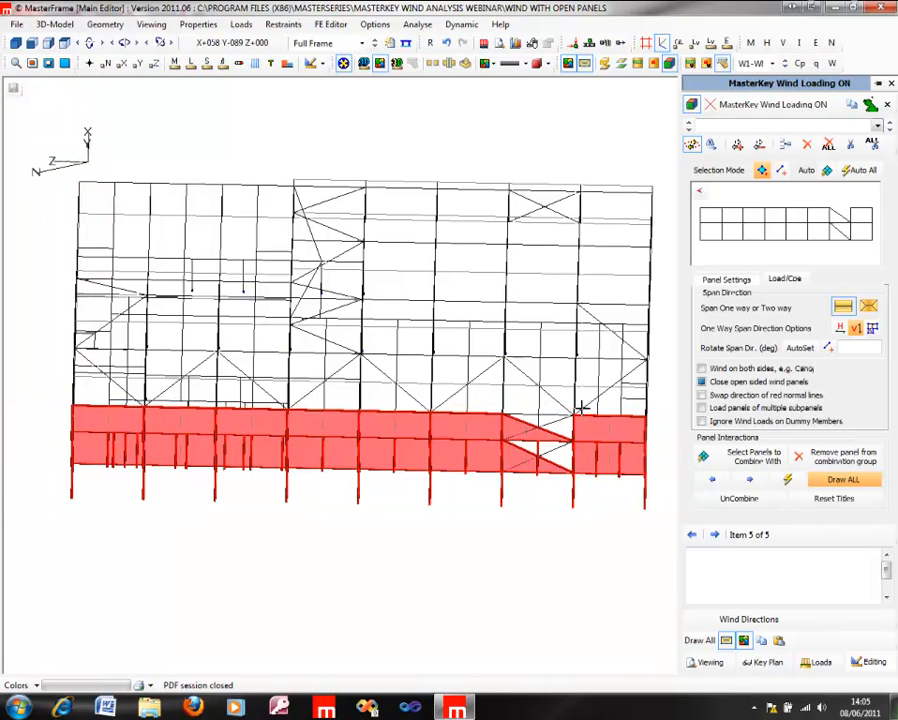
# Step: Remove the end bay and the triangular areas of the cross-braced bay from the long side wall panel
pyautogui.click(601, 471)
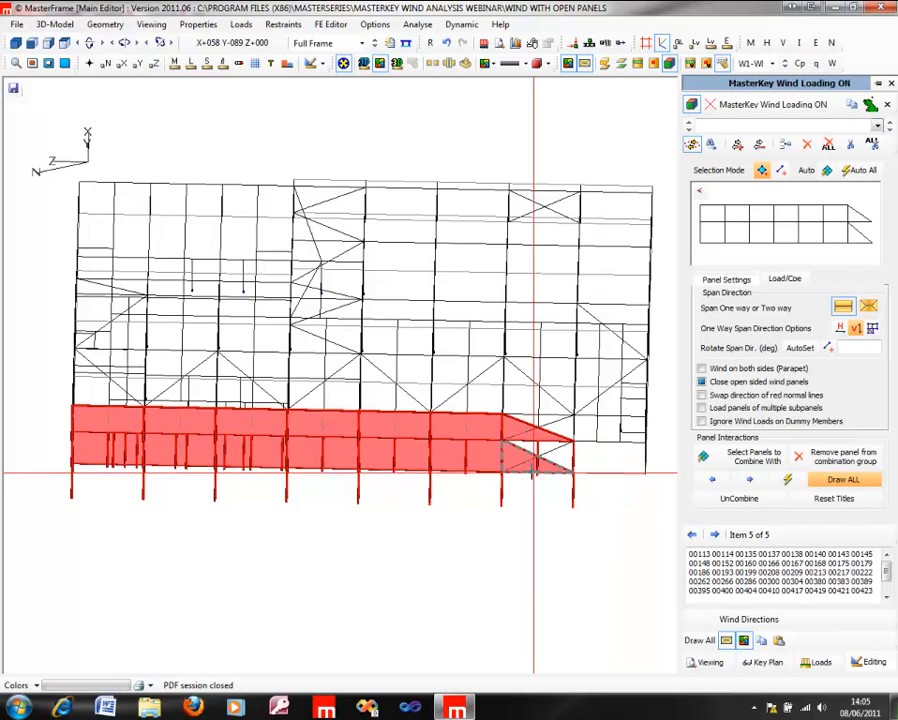
pyautogui.click(532, 470)
pyautogui.click(530, 429)
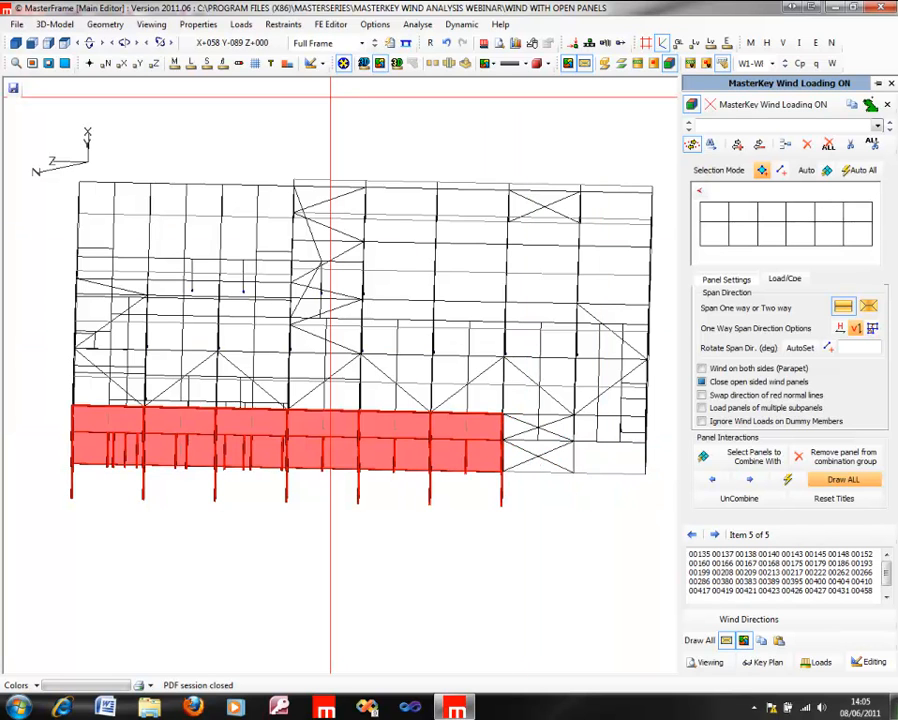
# Step: Try adding the lower triangular area of the cross-braced bay to the side wall panel, and remove it again
pyautogui.click(15, 44)
pyautogui.moveTo(221, 327); pyautogui.dragTo(350, 327, button='middle')
pyautogui.moveTo(400, 123); pyautogui.dragTo(497, 123, button='middle')
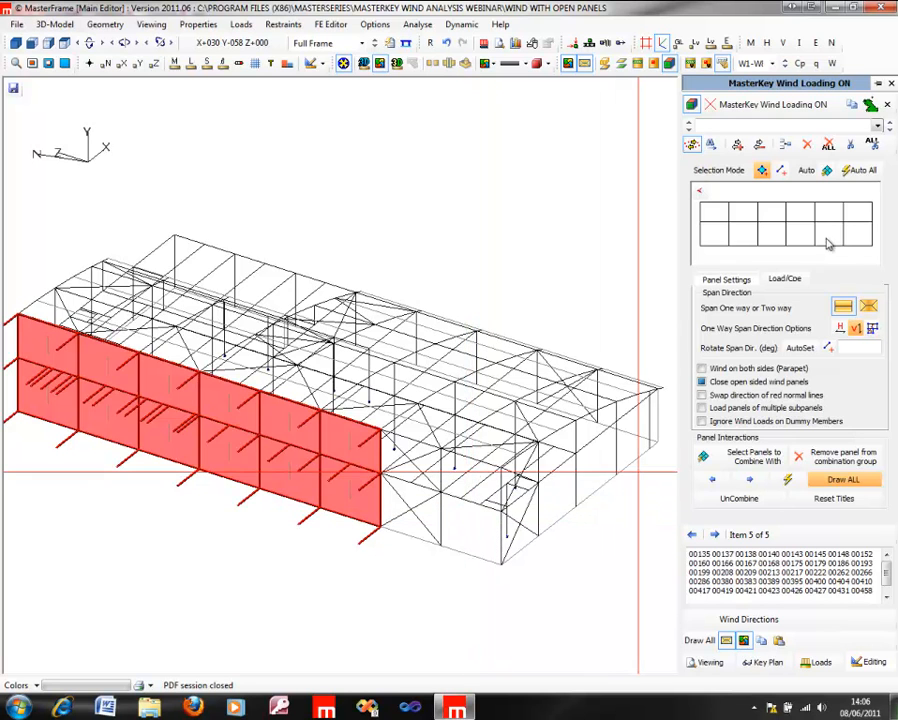
pyautogui.click(409, 530)
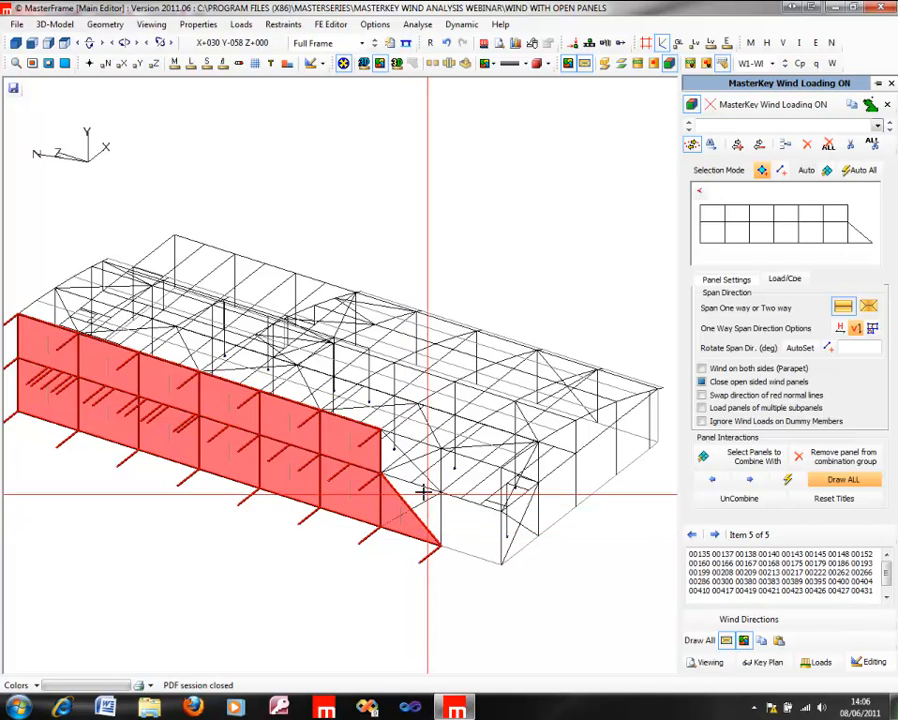
pyautogui.click(402, 524)
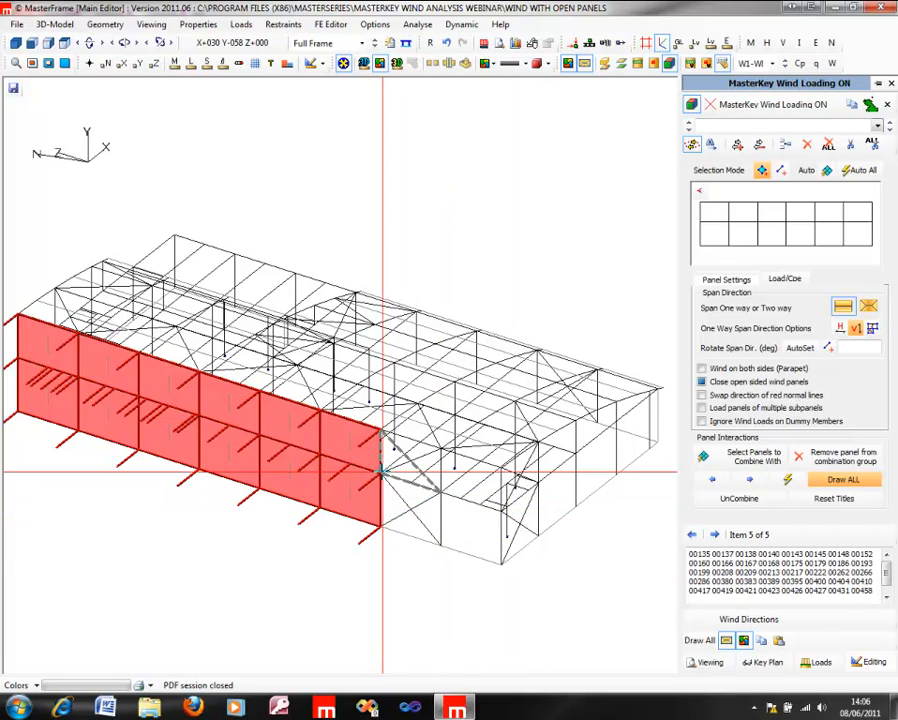
# Step: Define the lower and upper cross-bracing diagonals in the long side wall's braced bay as bracing members
pyautogui.click(53, 24)
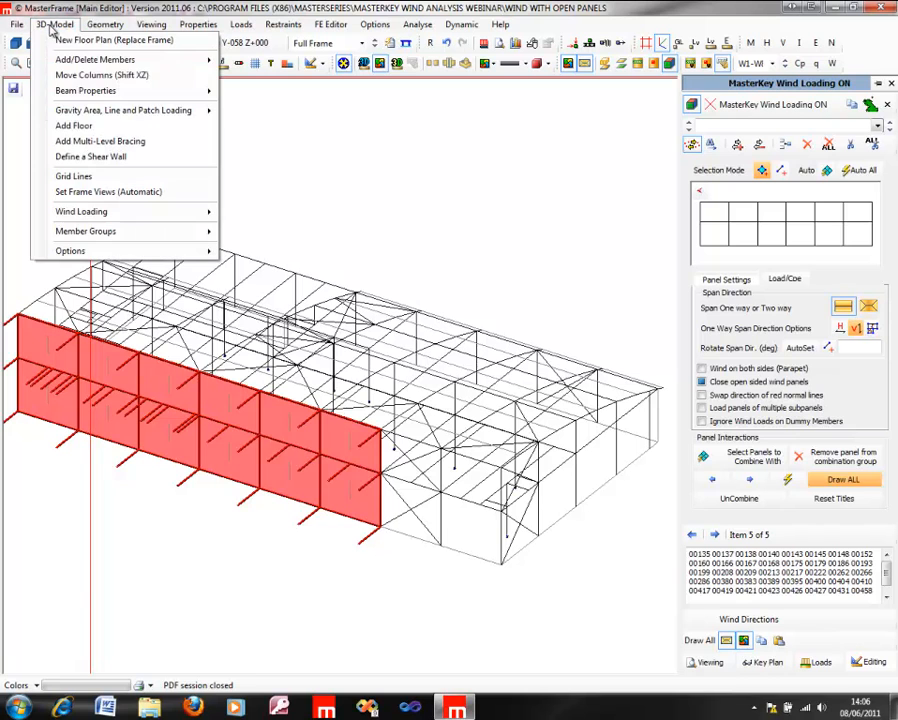
pyautogui.moveTo(145, 113)
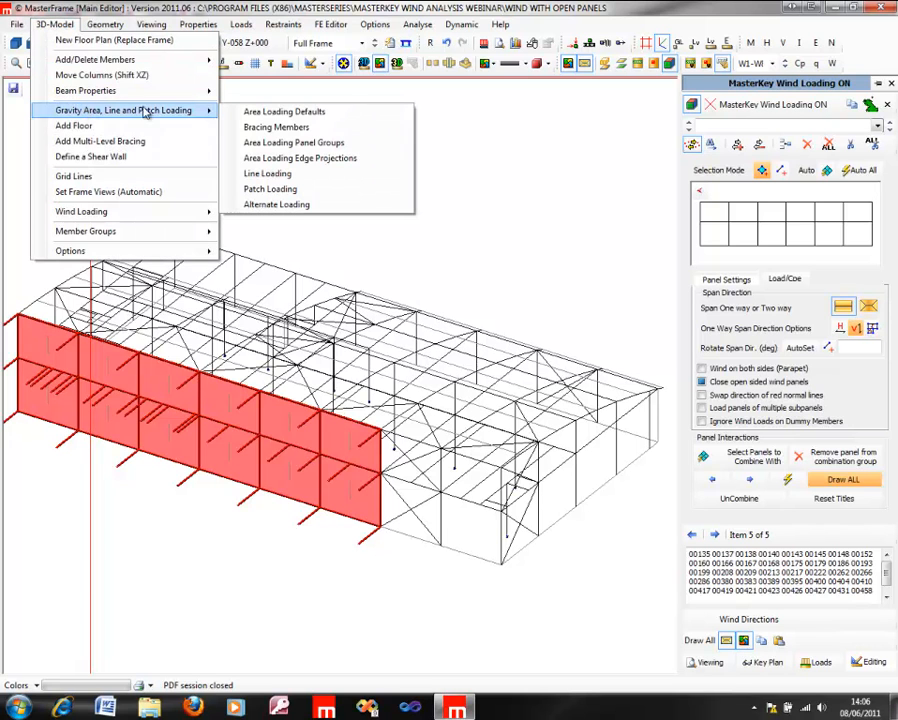
pyautogui.click(287, 128)
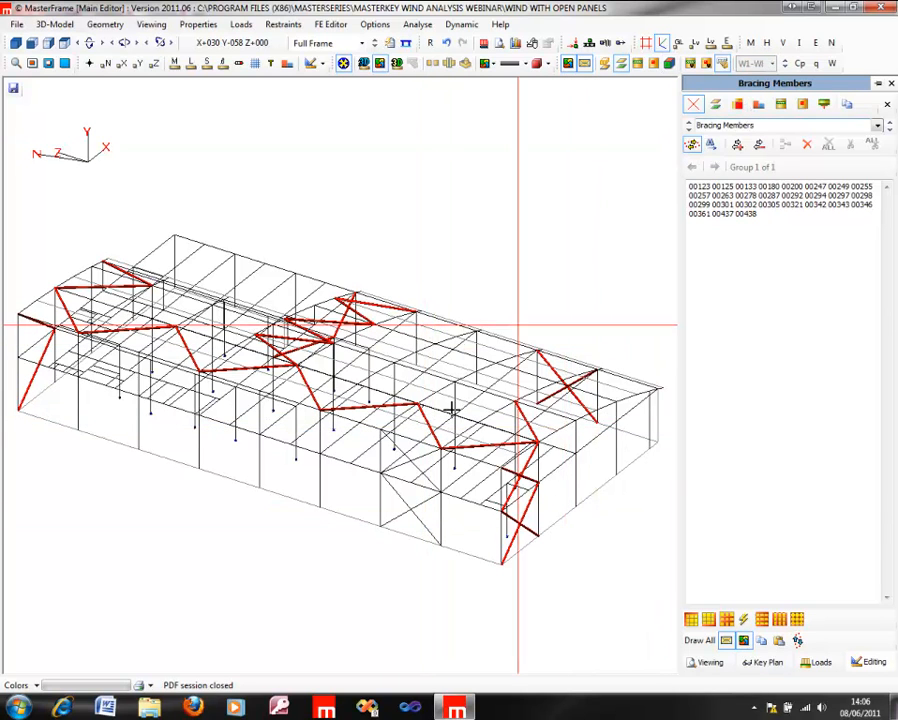
pyautogui.click(414, 518)
pyautogui.click(412, 508)
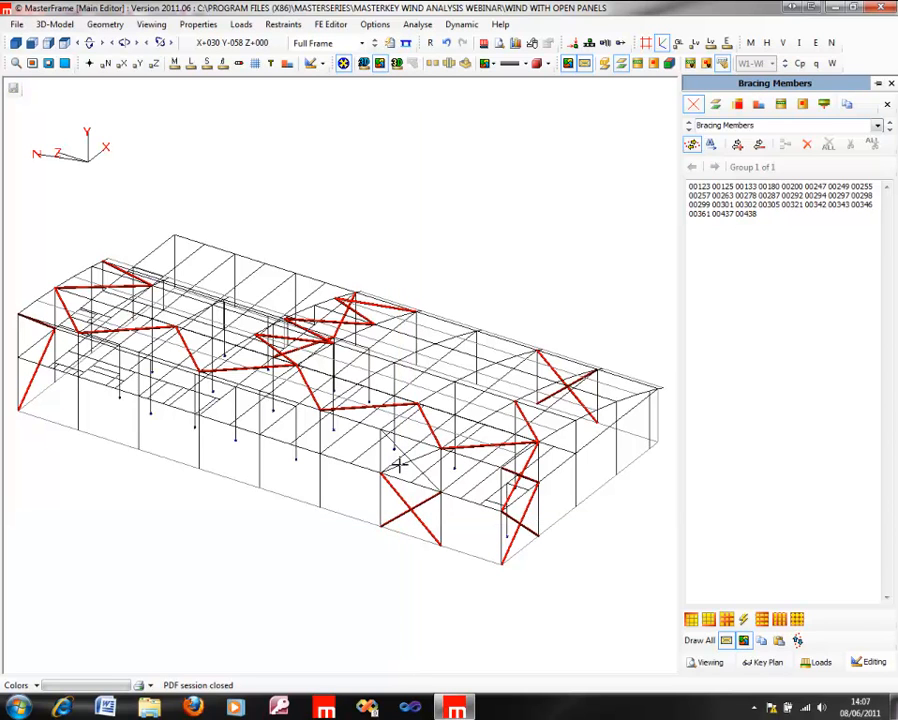
pyautogui.click(418, 470)
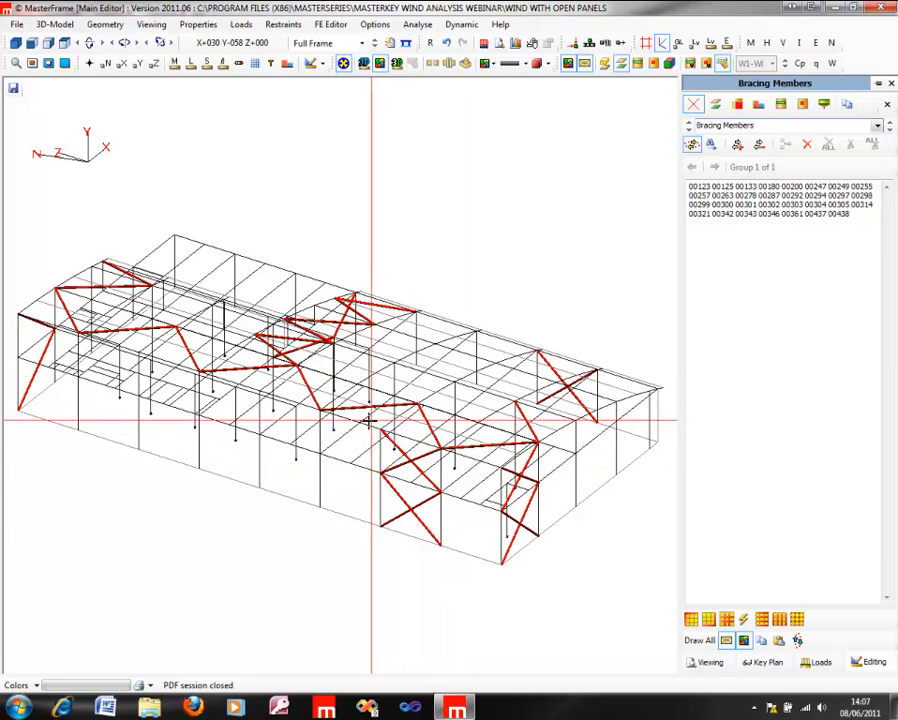
# Step: Return to wind panel generation and add the lower and upper areas of the braced bay to the long side wall panel
pyautogui.click(40, 25)
pyautogui.moveTo(104, 213)
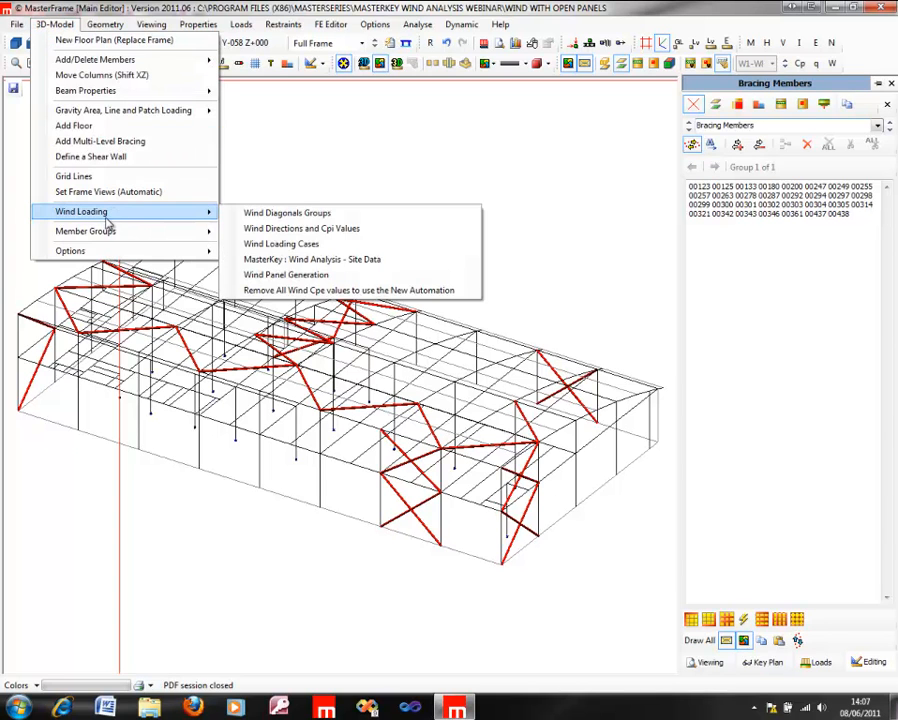
pyautogui.click(310, 274)
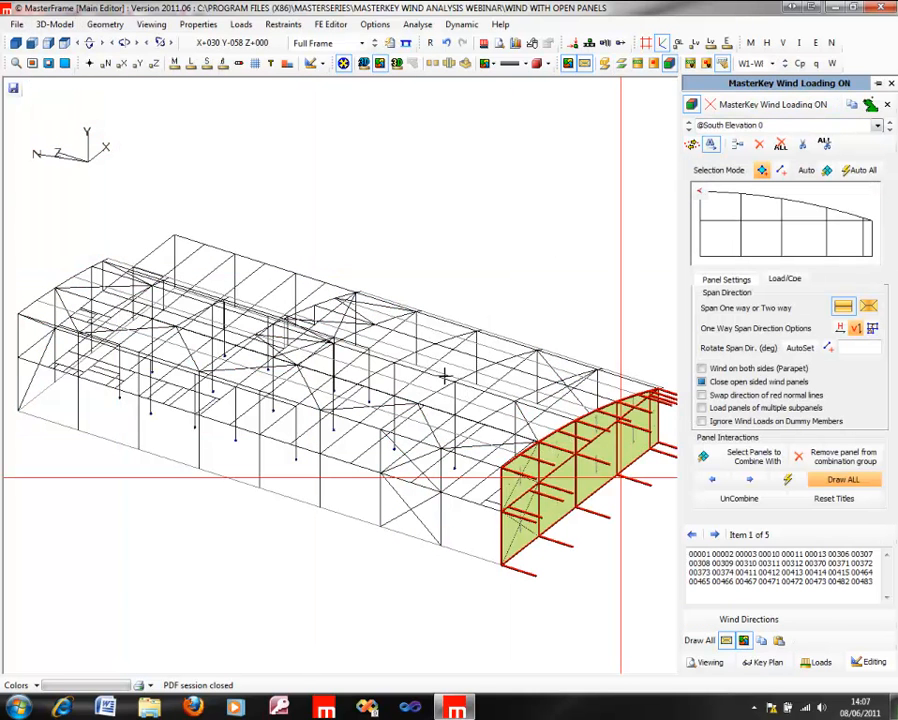
pyautogui.click(360, 489)
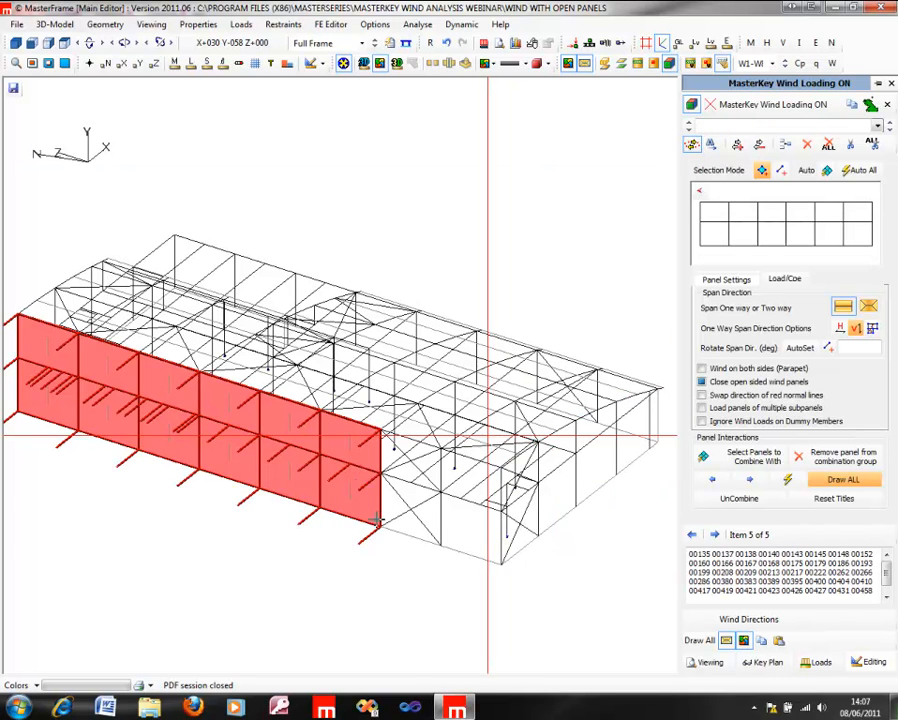
pyautogui.click(422, 459)
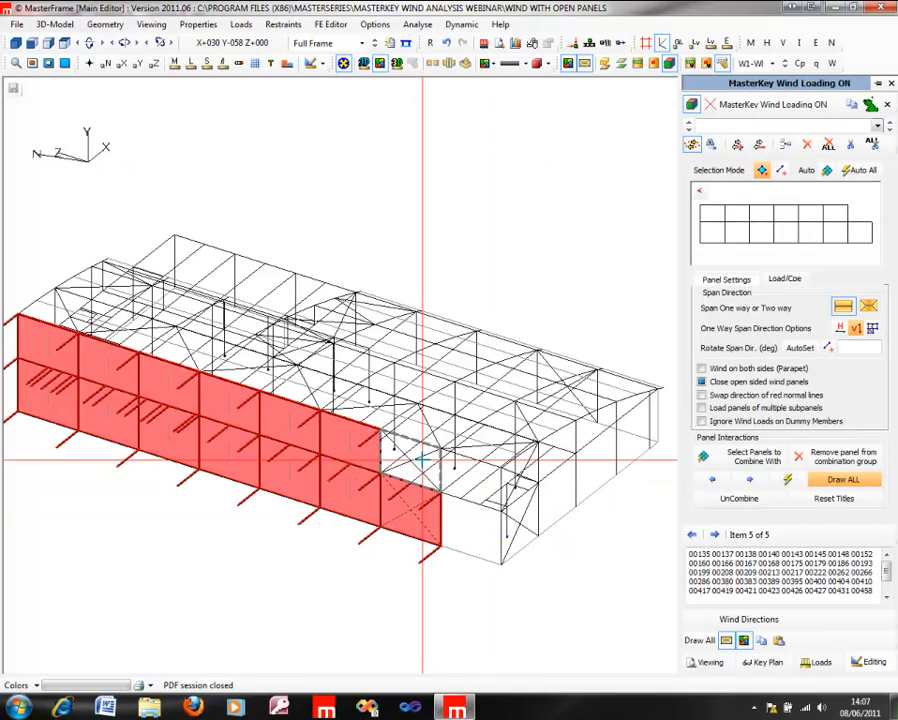
pyautogui.click(422, 459)
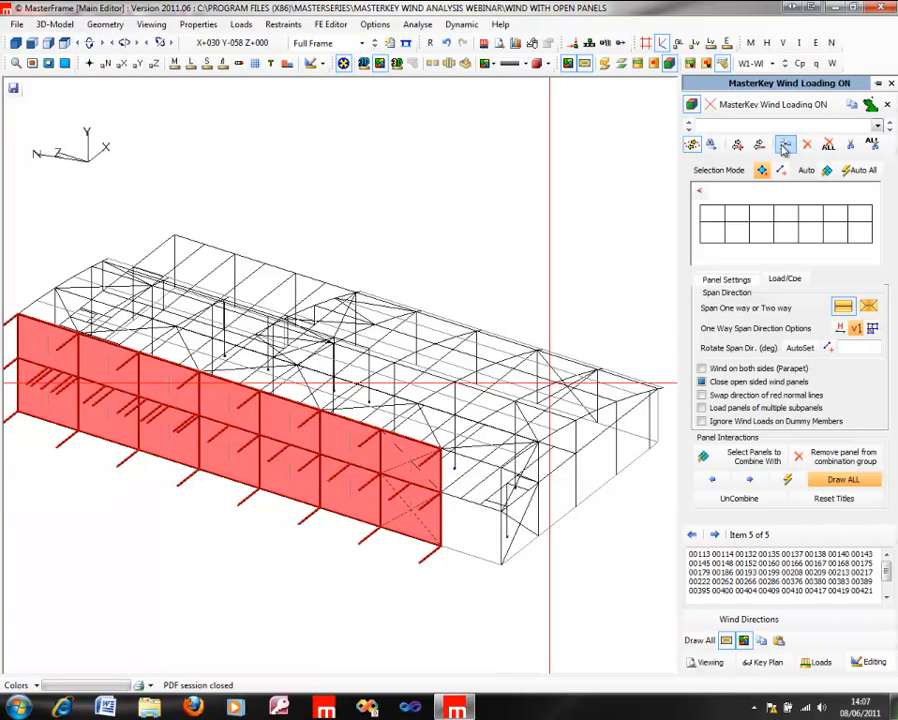
# Step: Create a two-way spanning wind panel from the lower and upper areas of the side wall's end bay, and display all wind panels
pyautogui.click(785, 147)
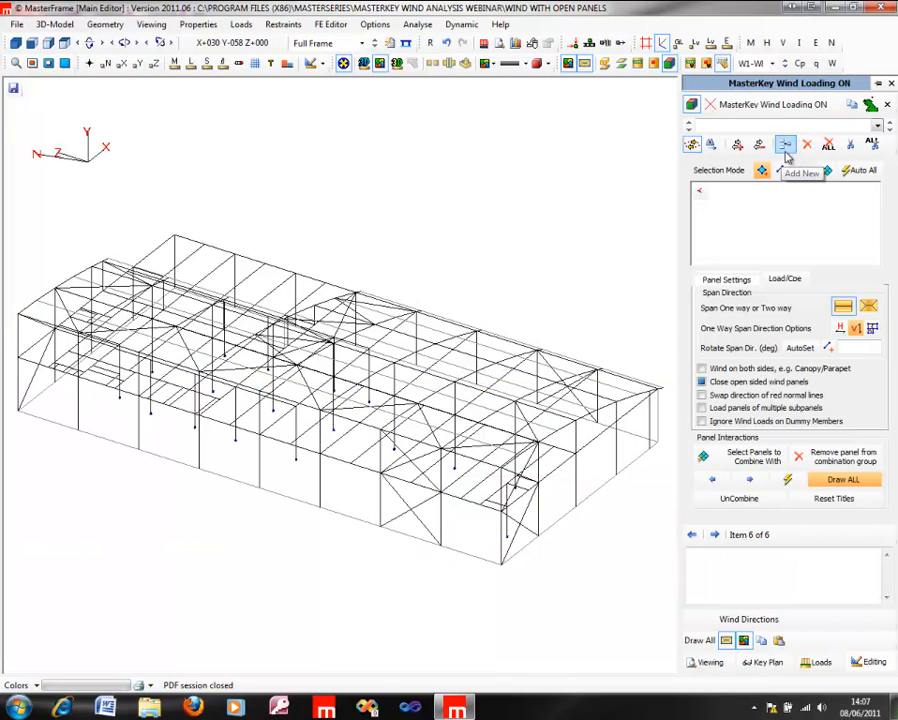
pyautogui.click(463, 530)
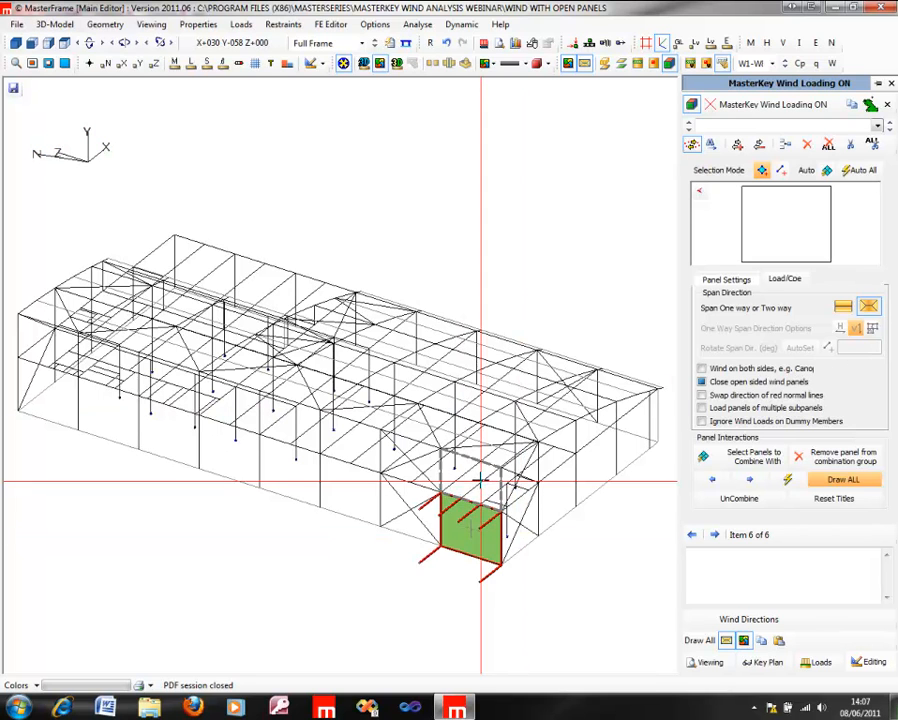
pyautogui.click(480, 479)
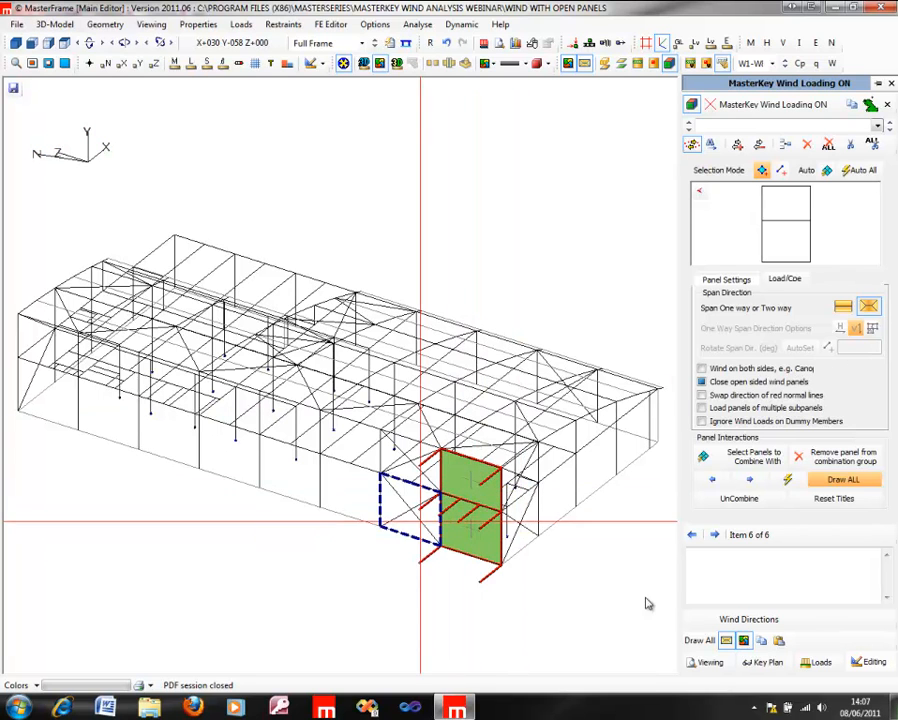
pyautogui.click(698, 641)
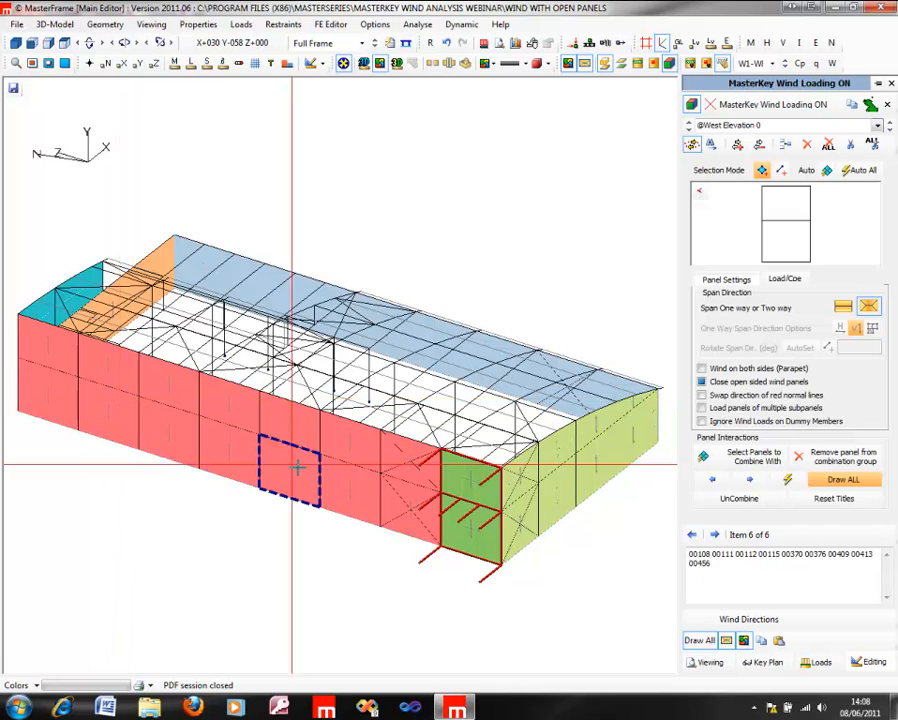
pyautogui.scroll(-2, 296, 464)
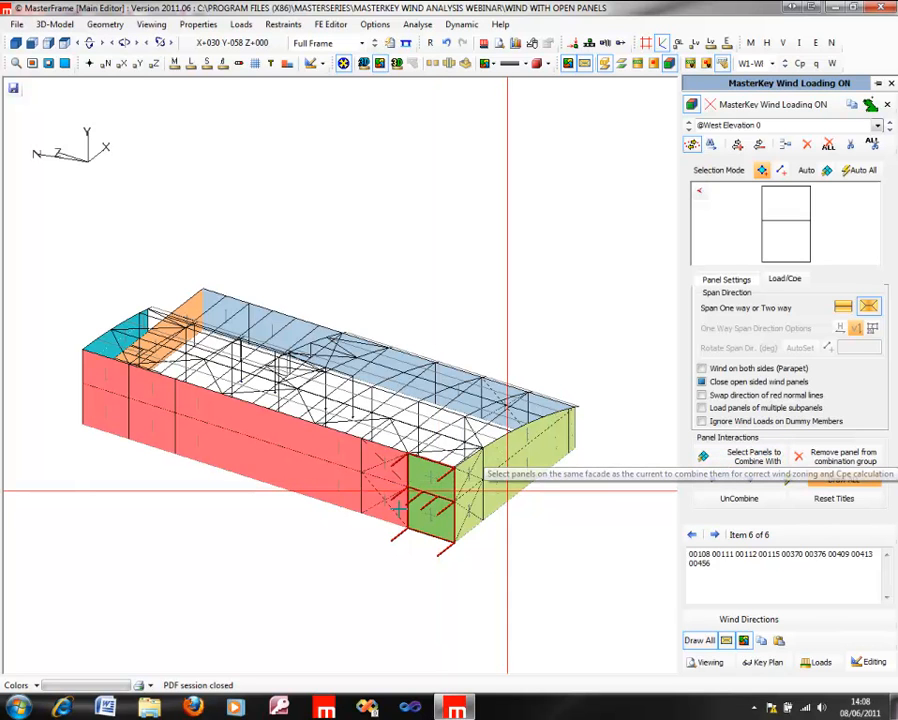
# Step: Show only the current end bay panel and combine it with the adjoining long side wall panel for wind zoning
pyautogui.click(689, 644)
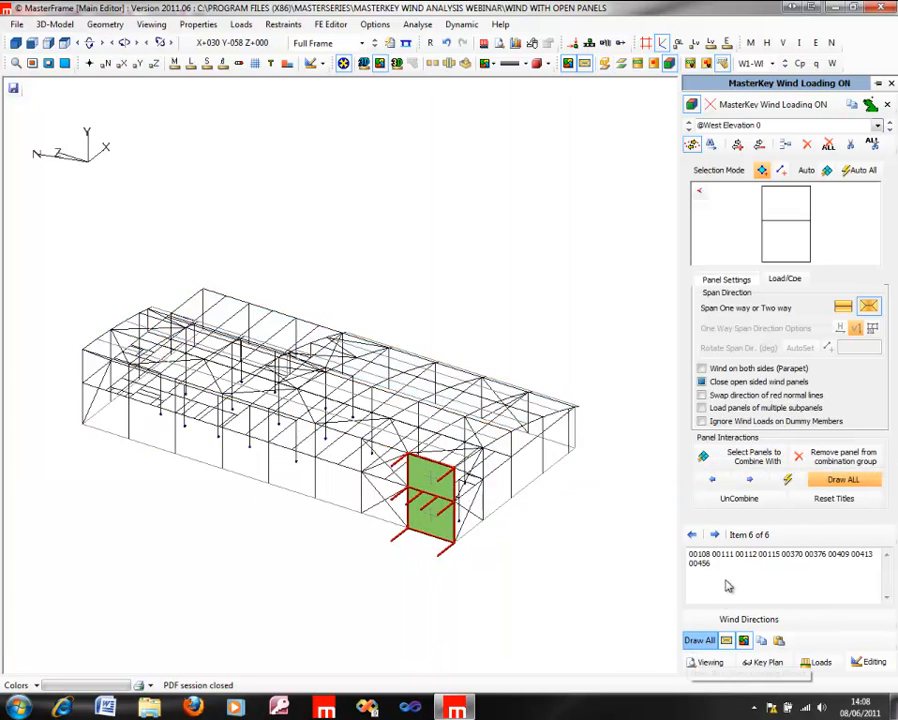
pyautogui.click(730, 459)
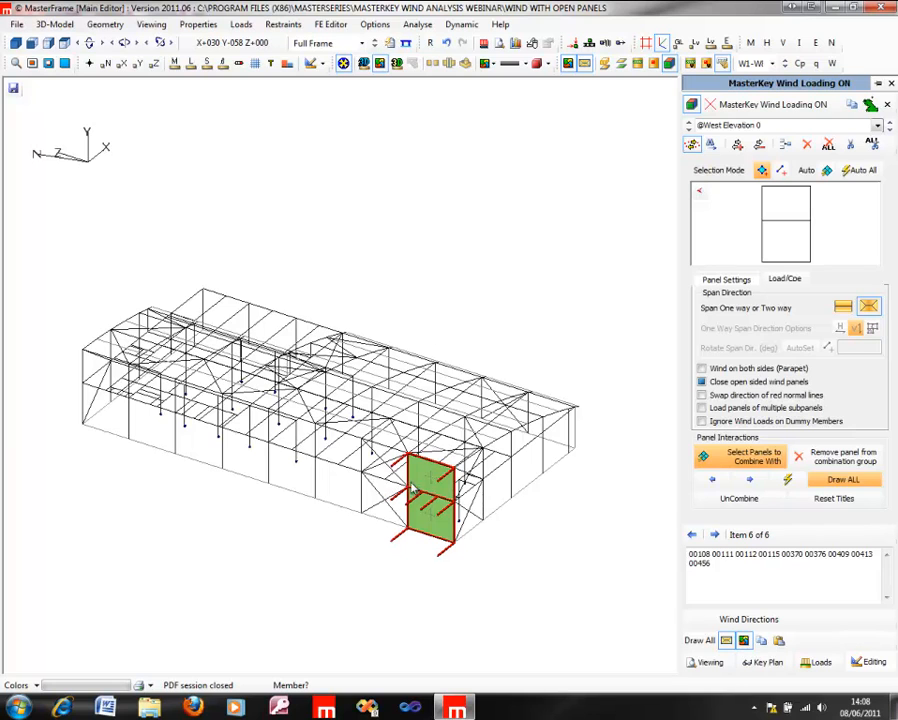
pyautogui.click(331, 479)
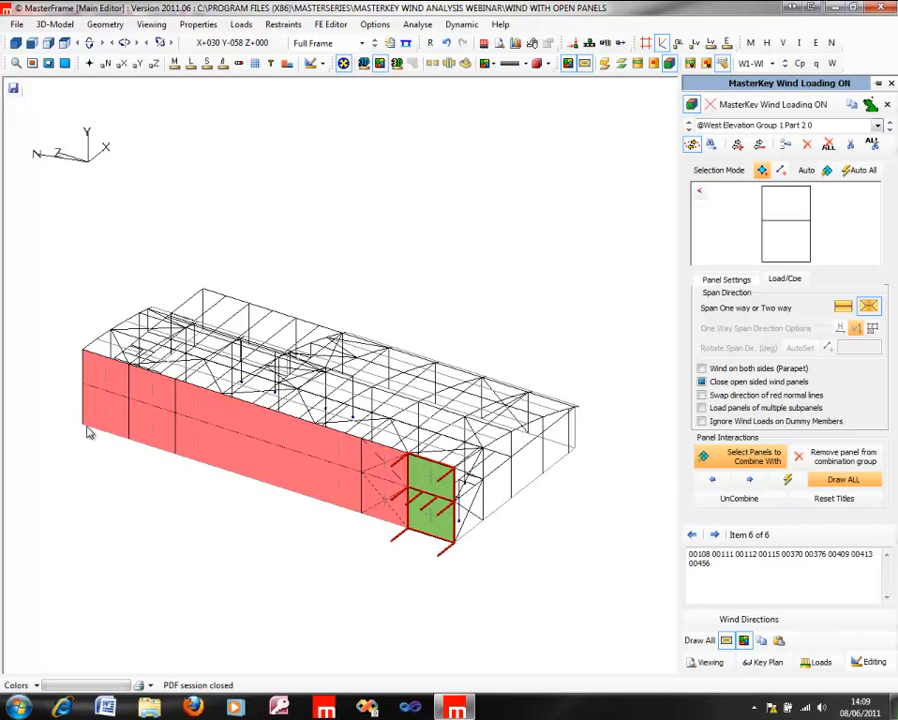
pyautogui.click(718, 466)
# Step: Finish combining, toggle the display of the combined west elevation group and look through the wind panel list
pyautogui.click(738, 462)
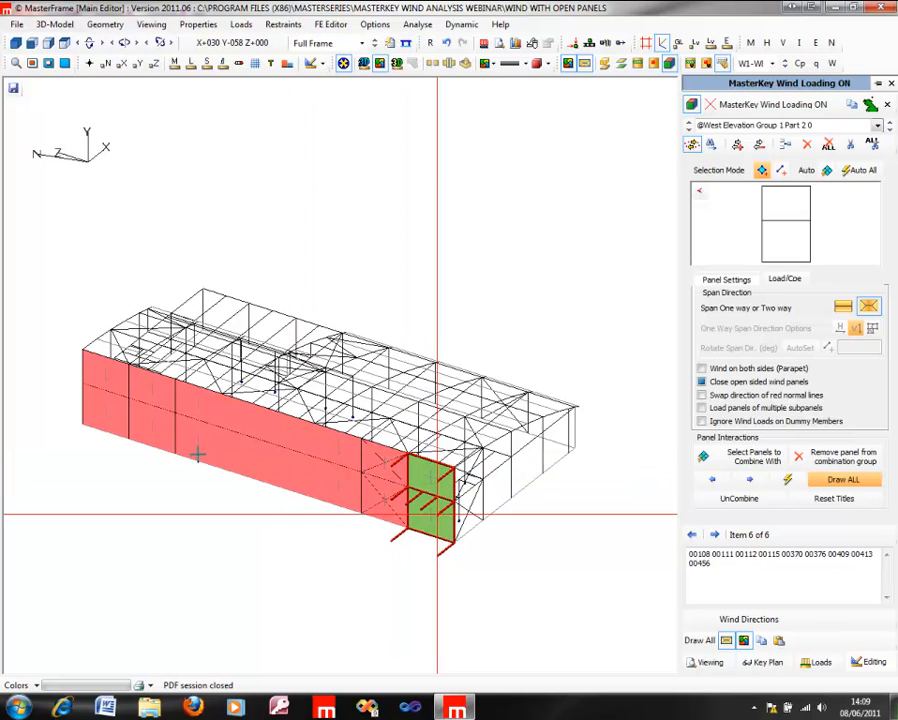
pyautogui.click(868, 486)
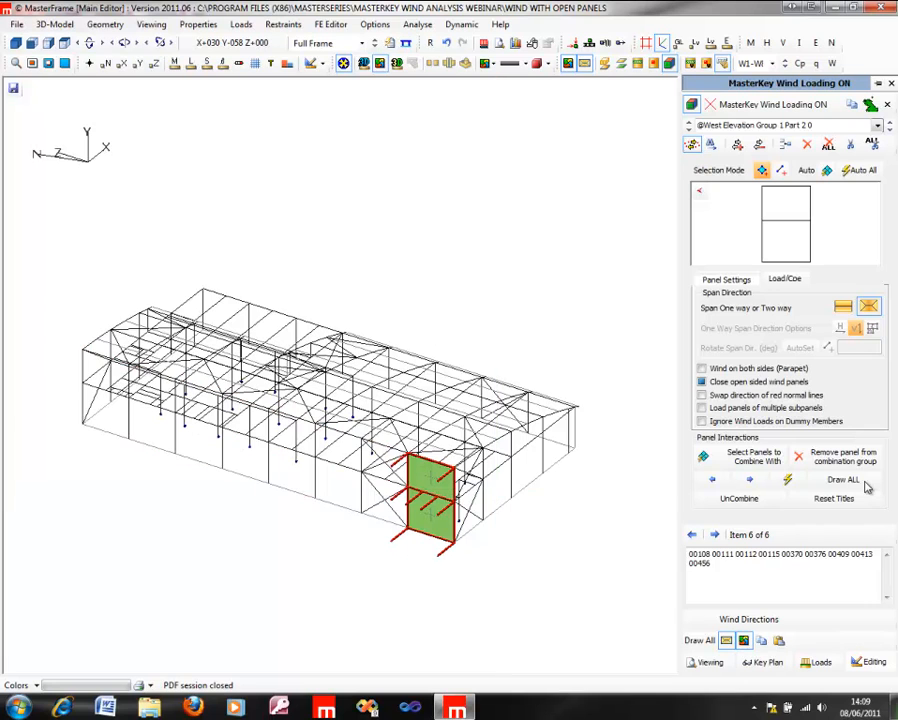
pyautogui.click(866, 484)
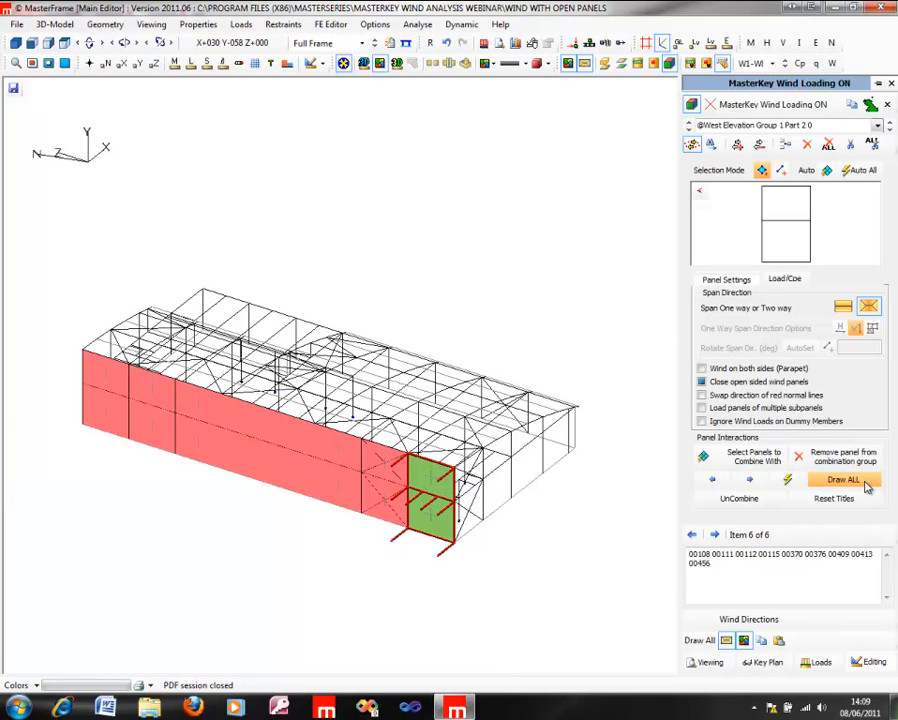
pyautogui.click(877, 126)
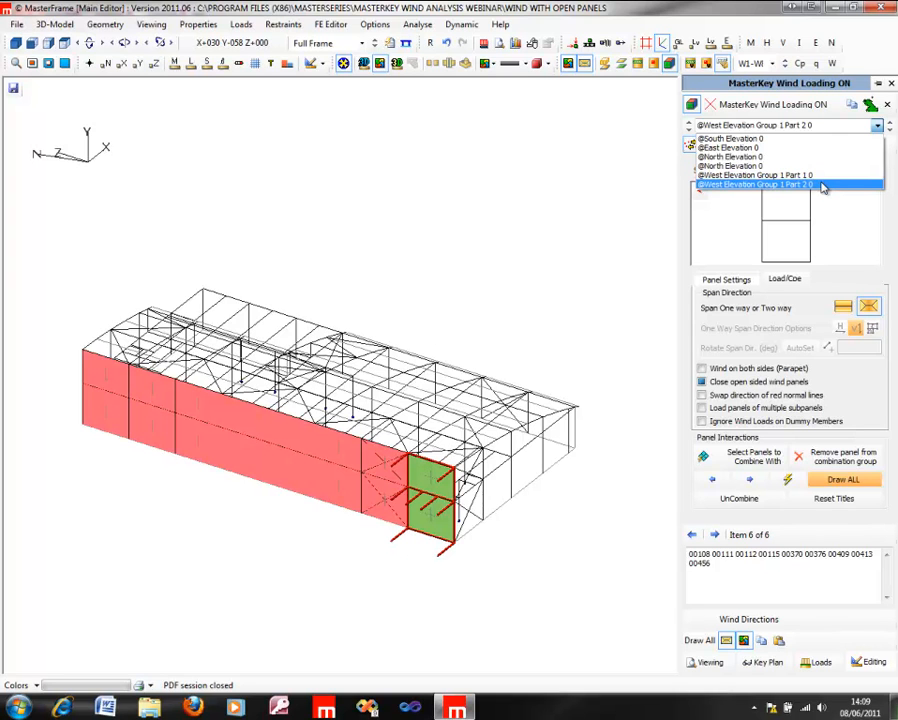
pyautogui.click(824, 128)
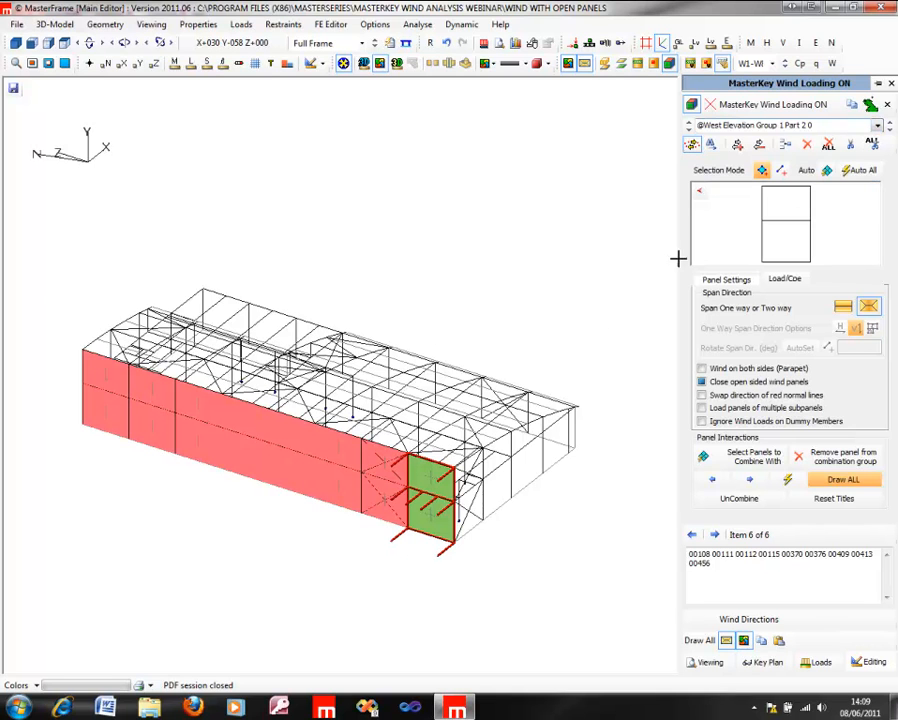
# Step: Switch to fast panel selection and create wind panels on the four long main roof strips
pyautogui.click(698, 642)
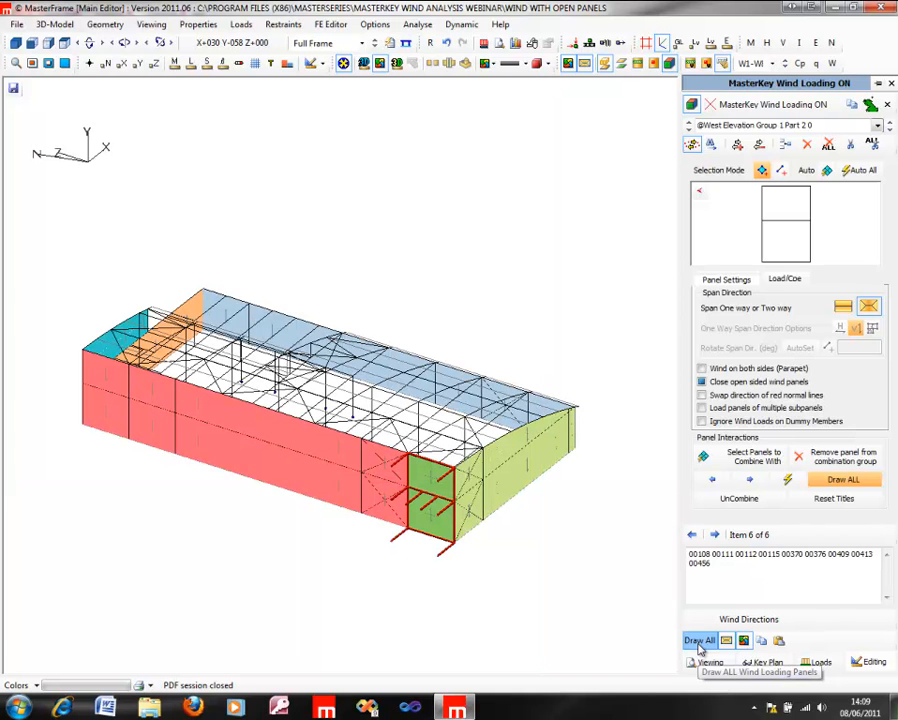
pyautogui.click(761, 172)
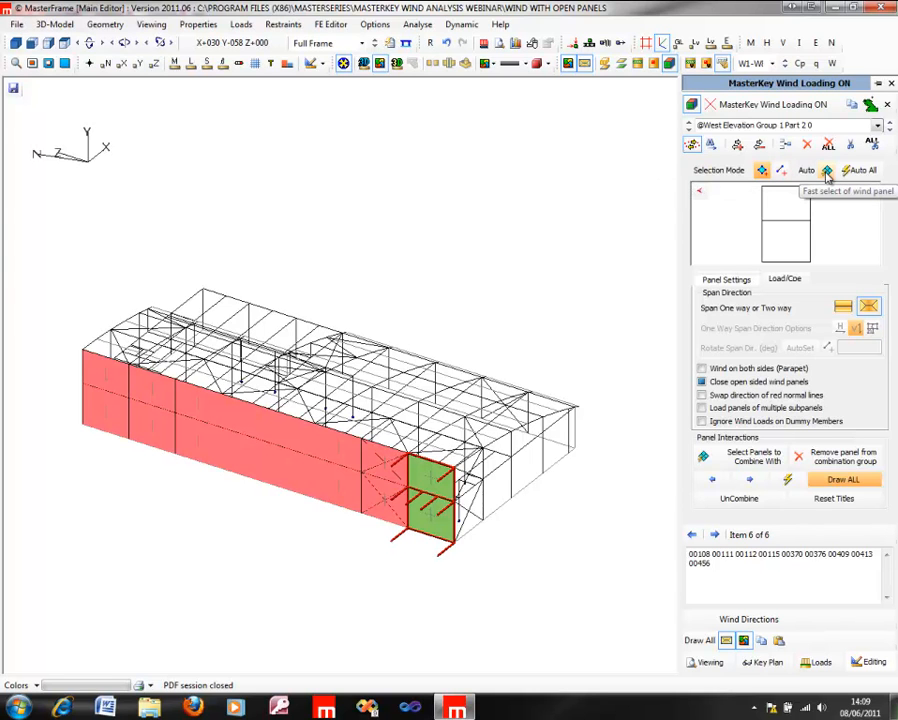
pyautogui.click(828, 173)
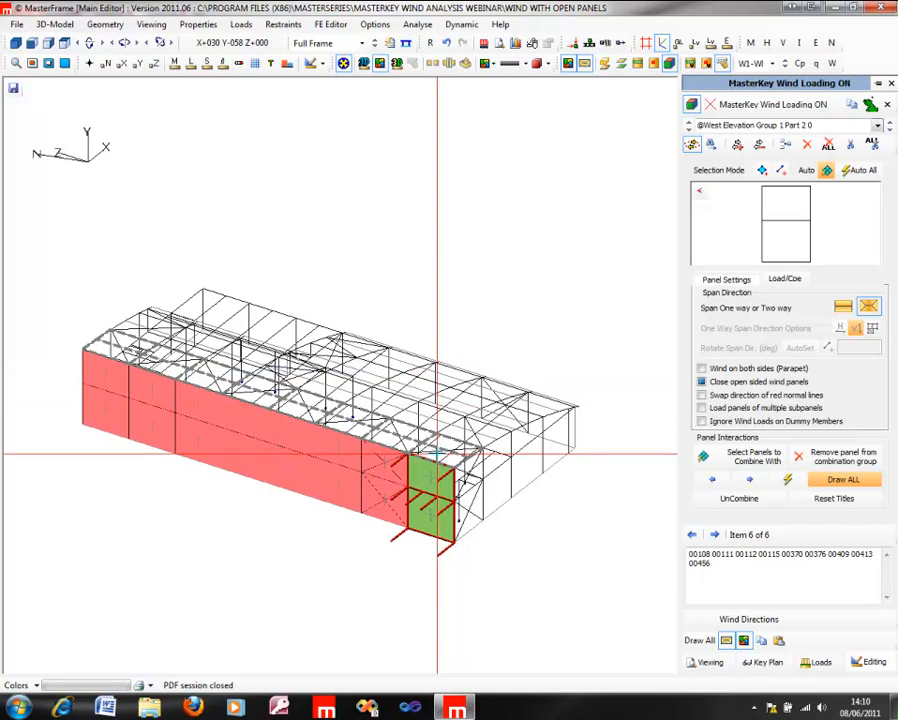
pyautogui.moveTo(128, 366); pyautogui.dragTo(290, 371, button='middle')
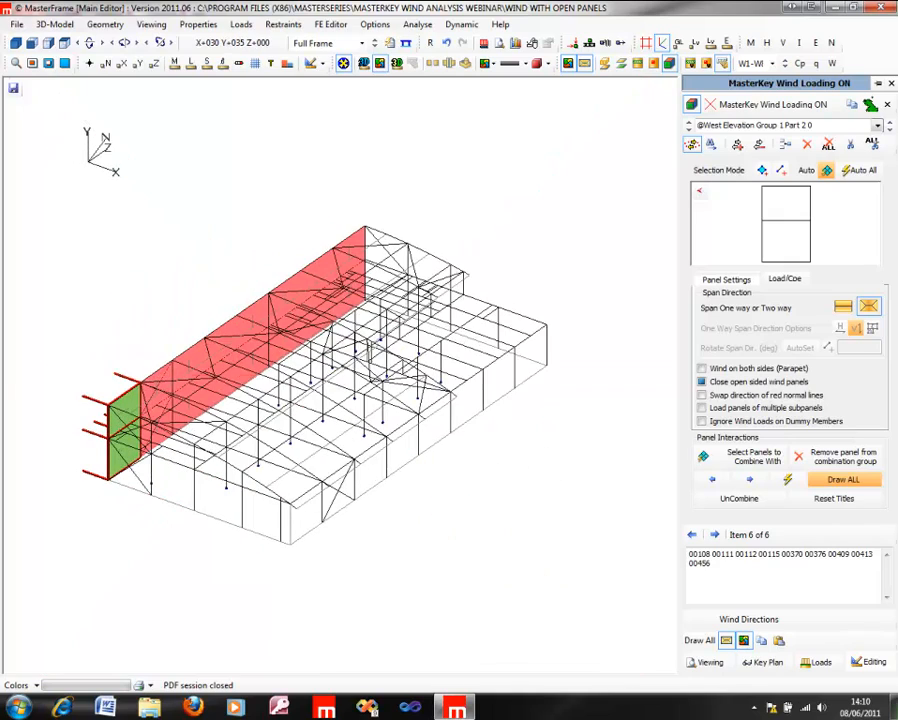
pyautogui.click(351, 443)
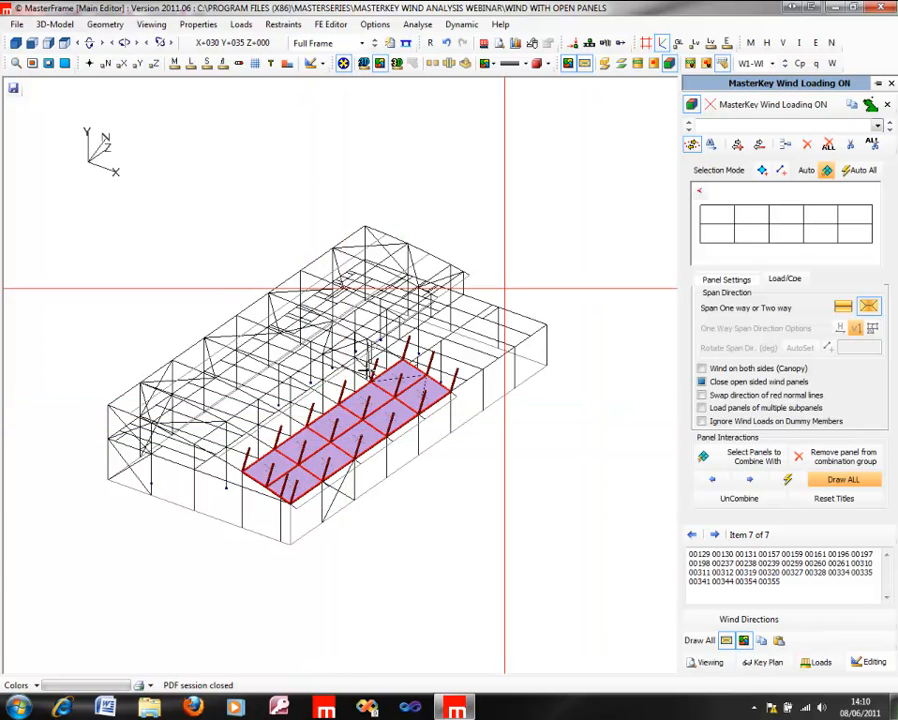
pyautogui.click(323, 392)
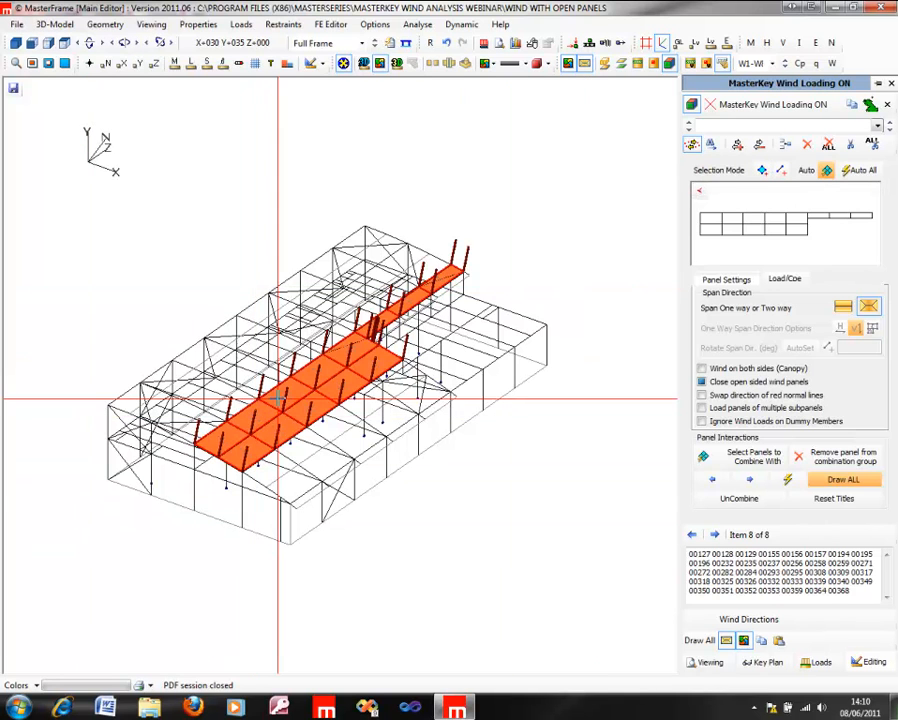
pyautogui.click(243, 388)
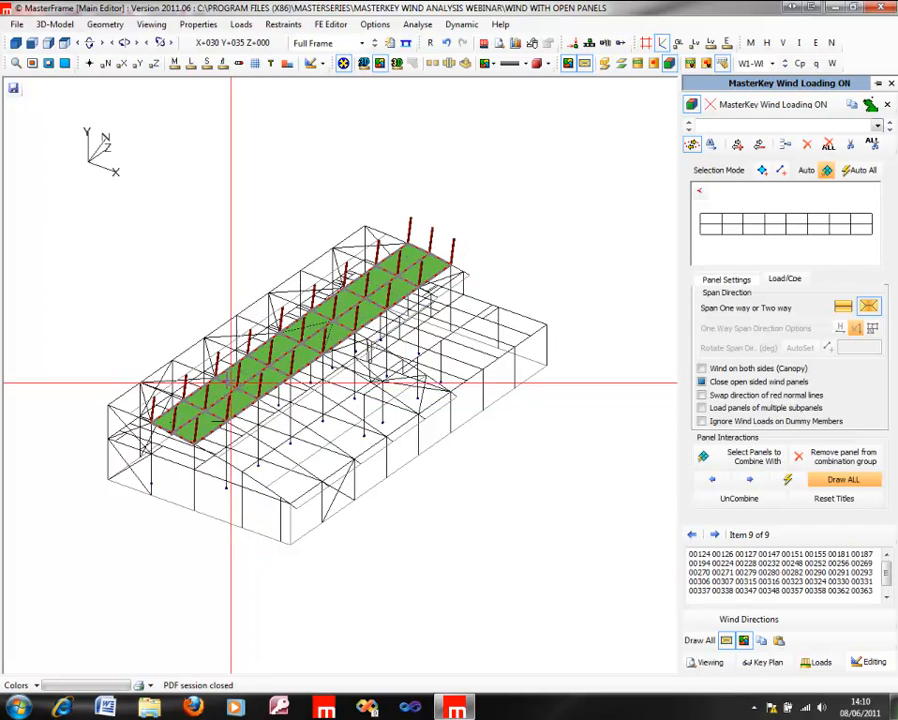
pyautogui.click(203, 371)
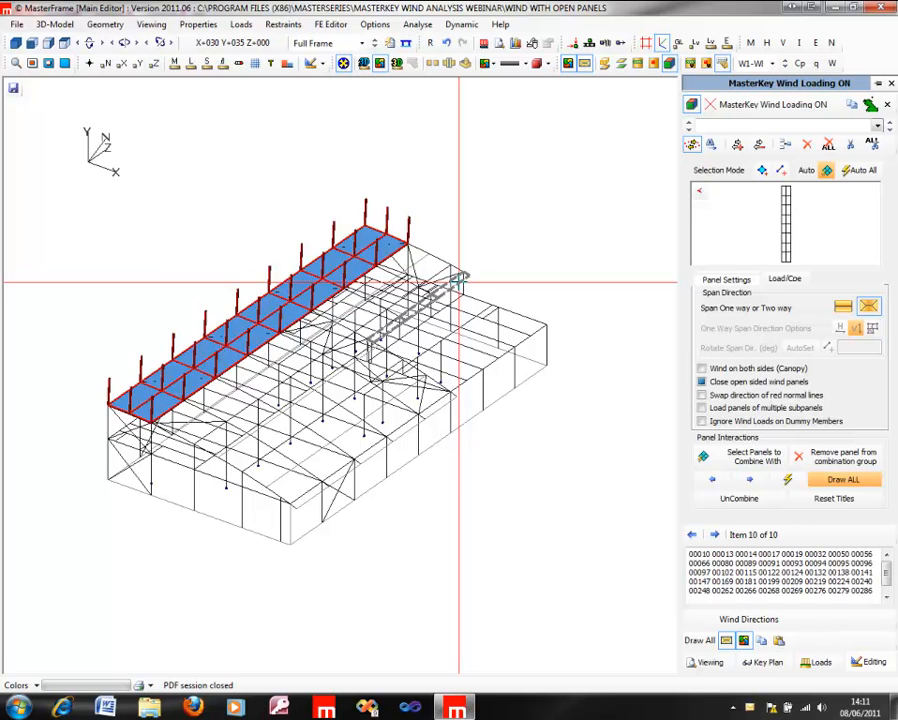
# Step: Create wind panels on the two narrow canopy overhangs along the eaves and on the flat lower roof
pyautogui.click(459, 283)
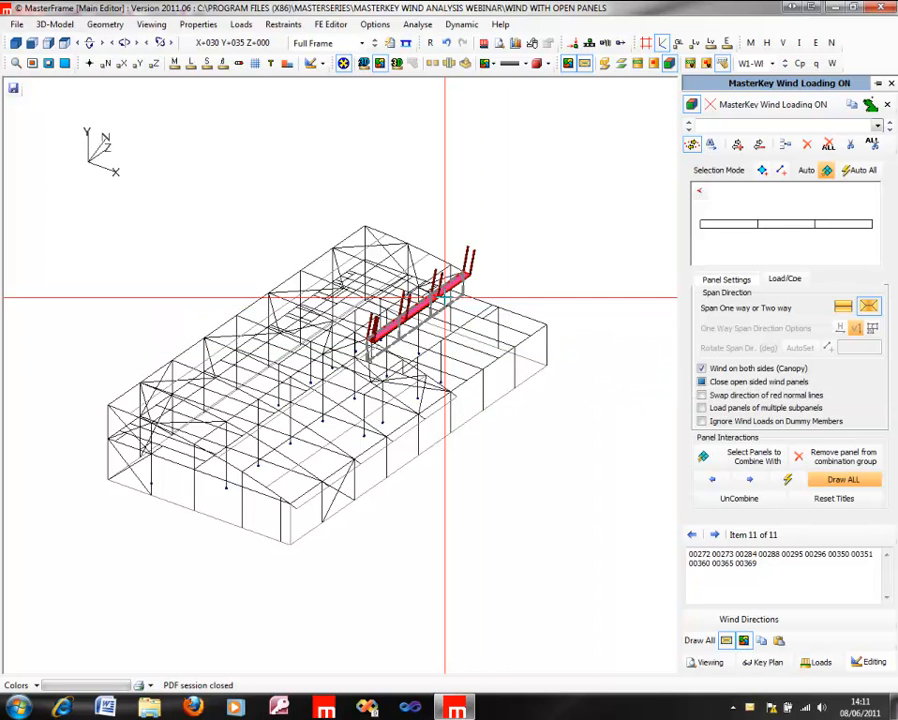
pyautogui.click(411, 427)
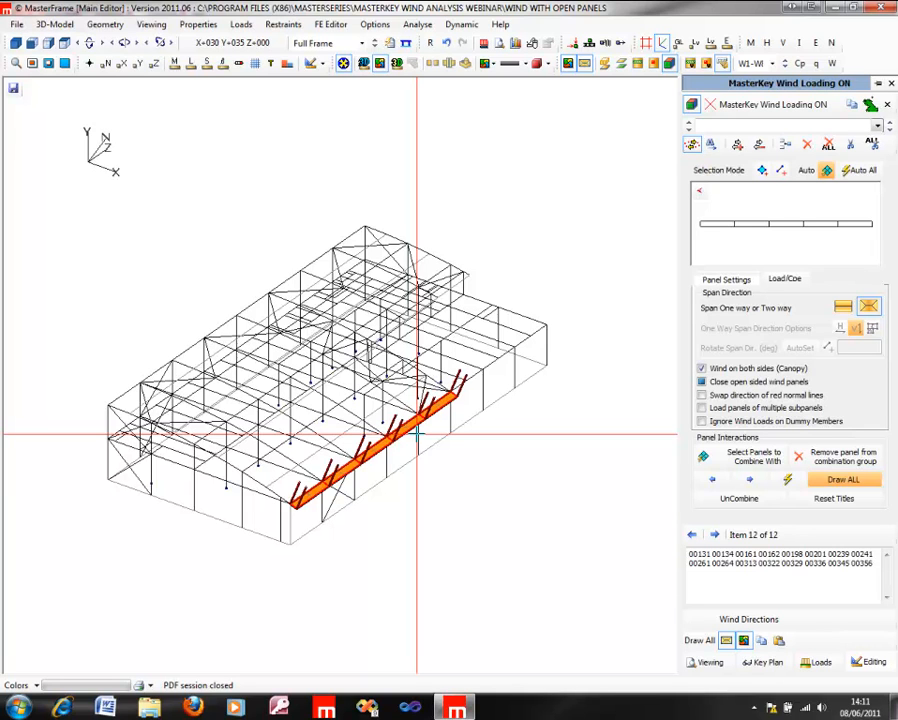
pyautogui.click(699, 641)
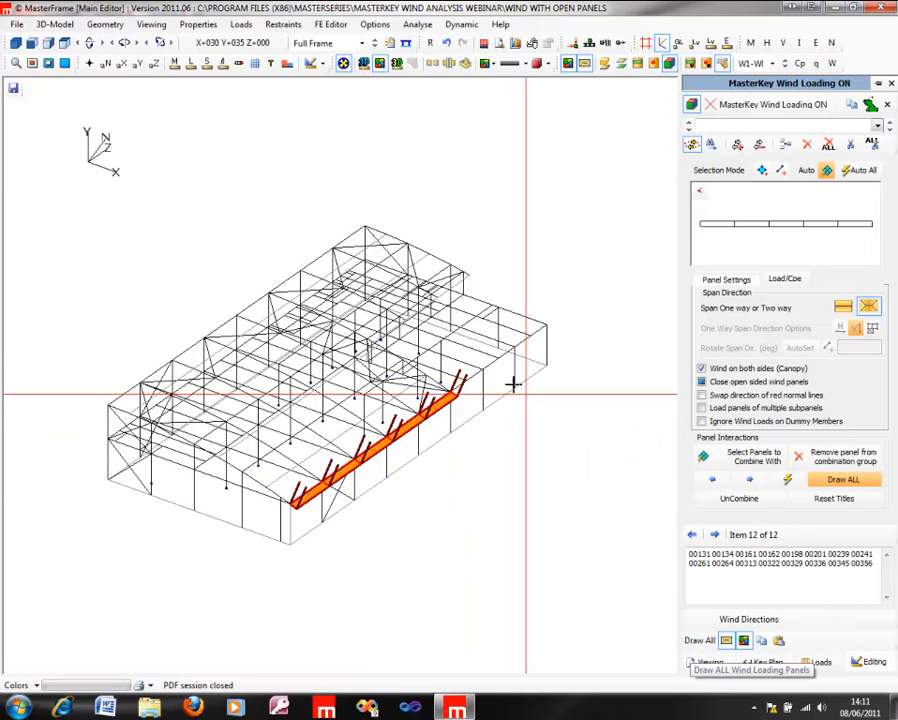
pyautogui.click(482, 343)
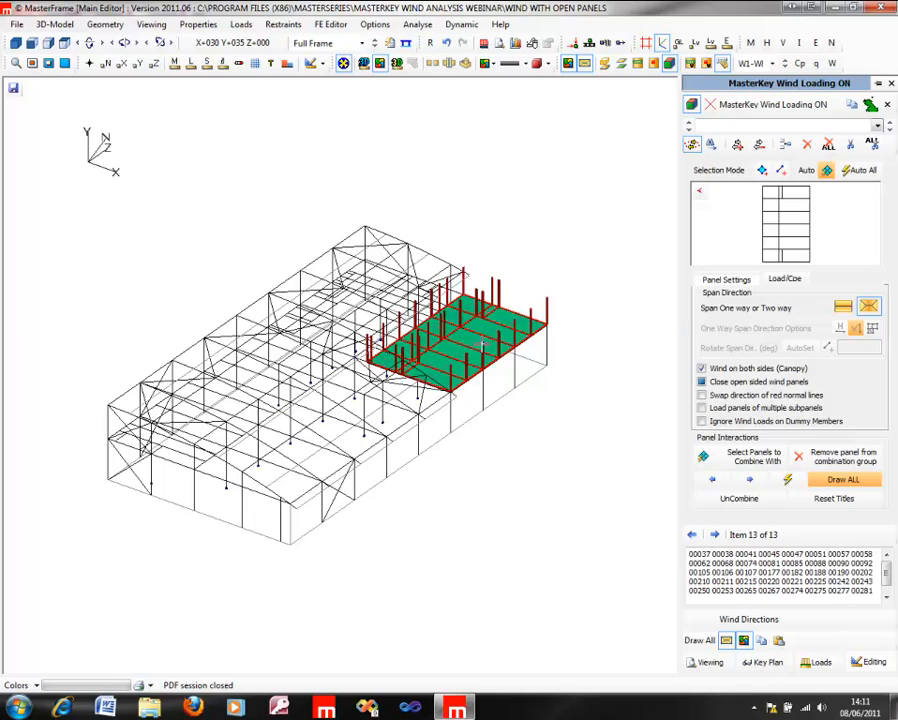
# Step: Create wind panels on the exposed triangular gable and the vertical step wall above the lower roof
pyautogui.moveTo(565, 315); pyautogui.dragTo(505, 316, button='middle')
pyautogui.moveTo(340, 372); pyautogui.dragTo(26, 457, button='middle')
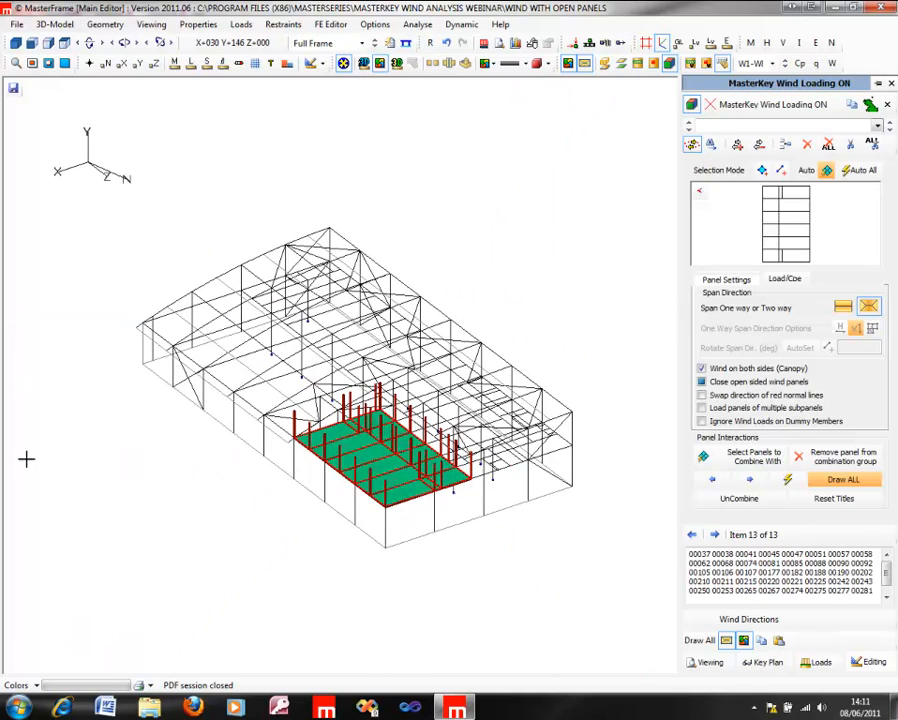
pyautogui.click(368, 404)
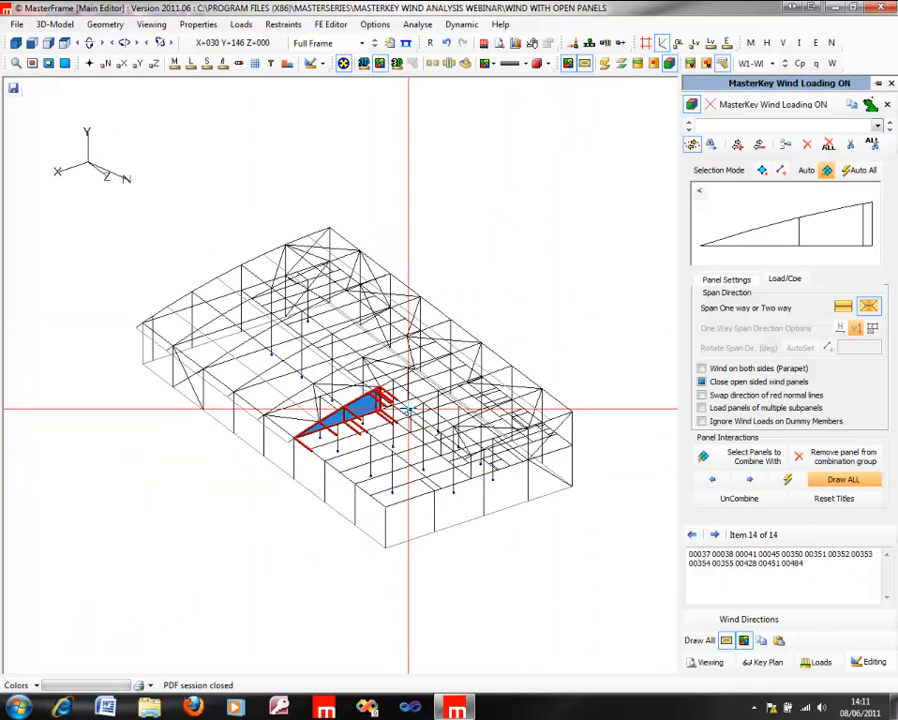
pyautogui.click(411, 425)
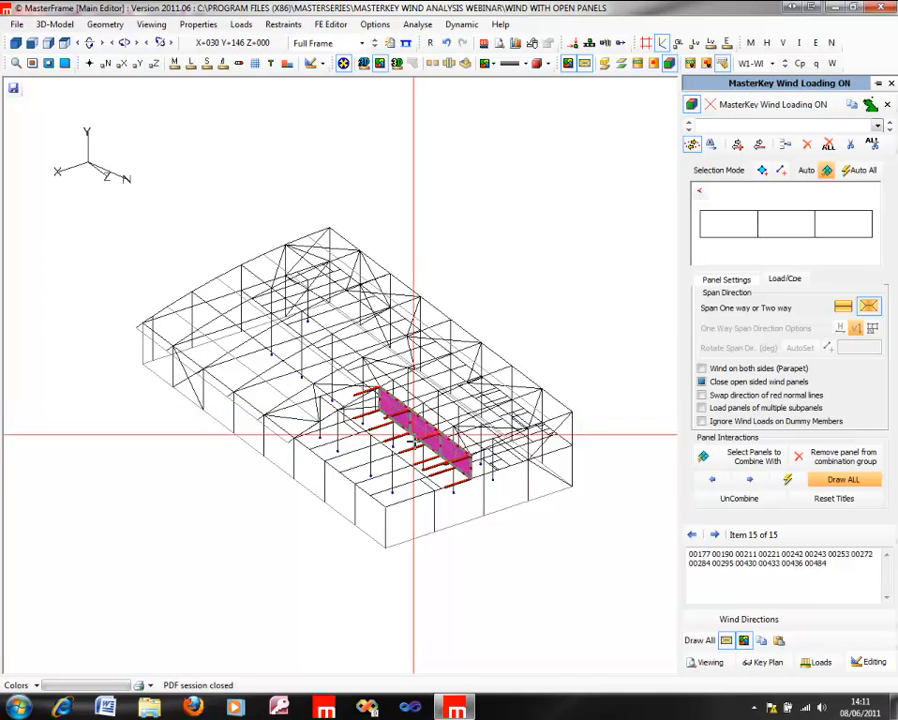
# Step: Display all wind panels and inspect the wall and roof coverage from several sides of the building
pyautogui.moveTo(560, 410); pyautogui.dragTo(601, 401, button='middle')
pyautogui.click(699, 640)
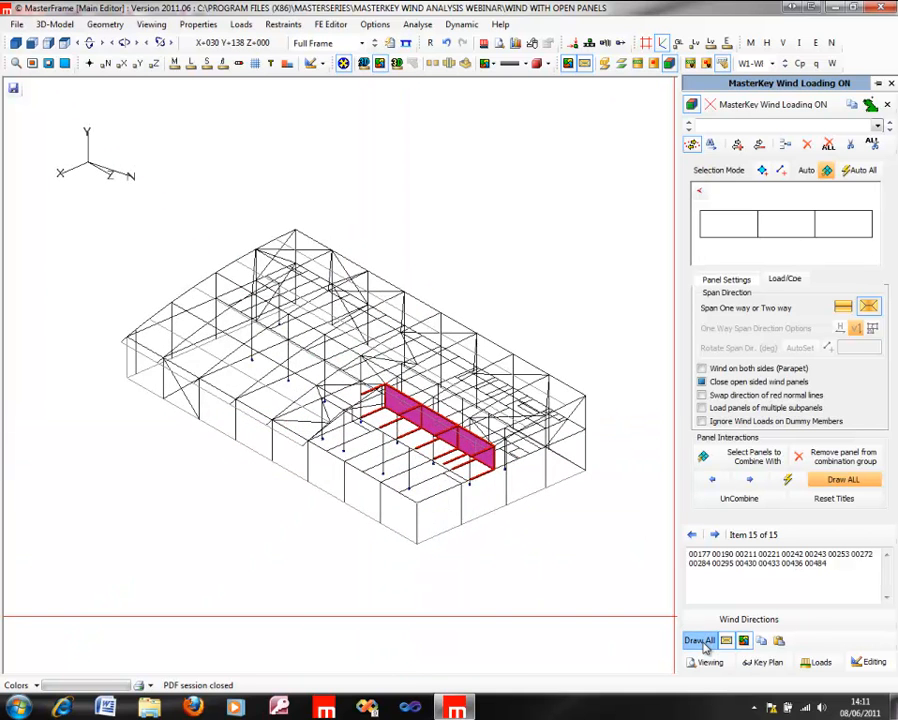
pyautogui.moveTo(457, 403); pyautogui.dragTo(668, 405, button='middle')
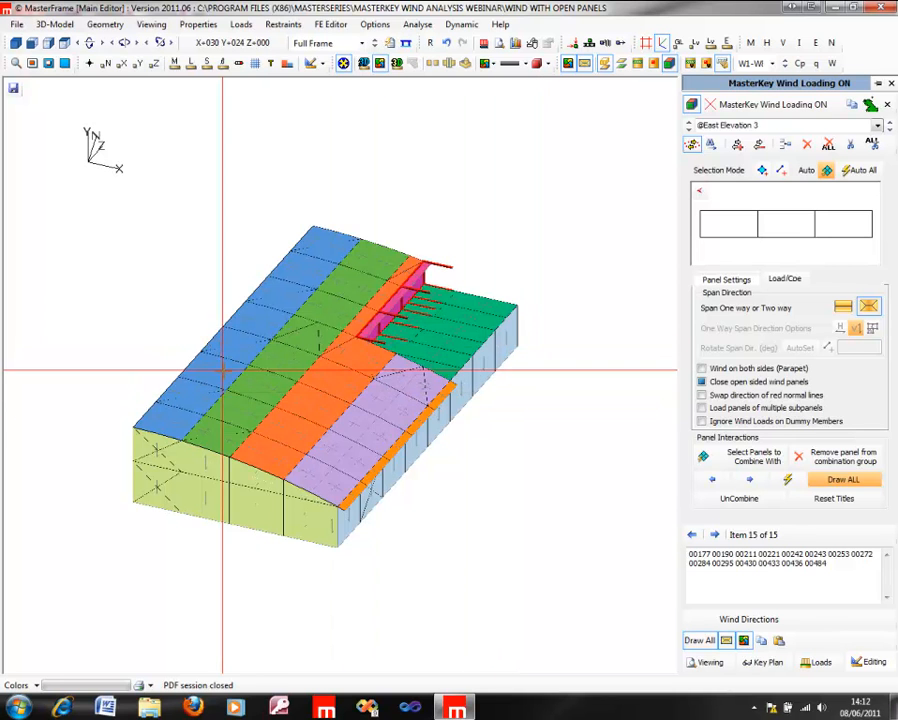
pyautogui.moveTo(223, 422); pyautogui.dragTo(264, 381, button='middle')
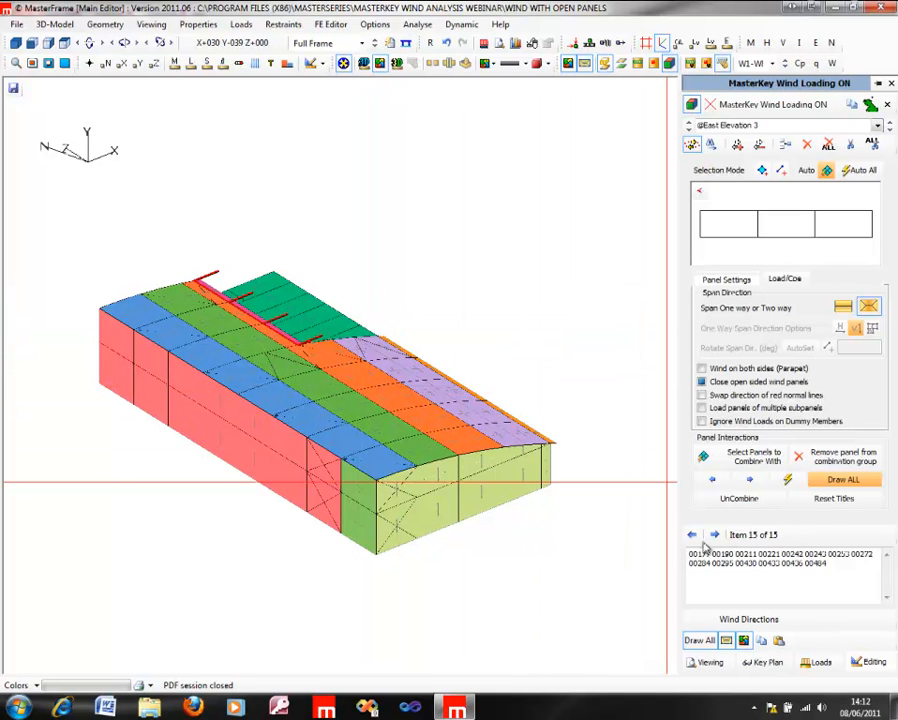
pyautogui.moveTo(184, 376); pyautogui.dragTo(565, 255, button='middle')
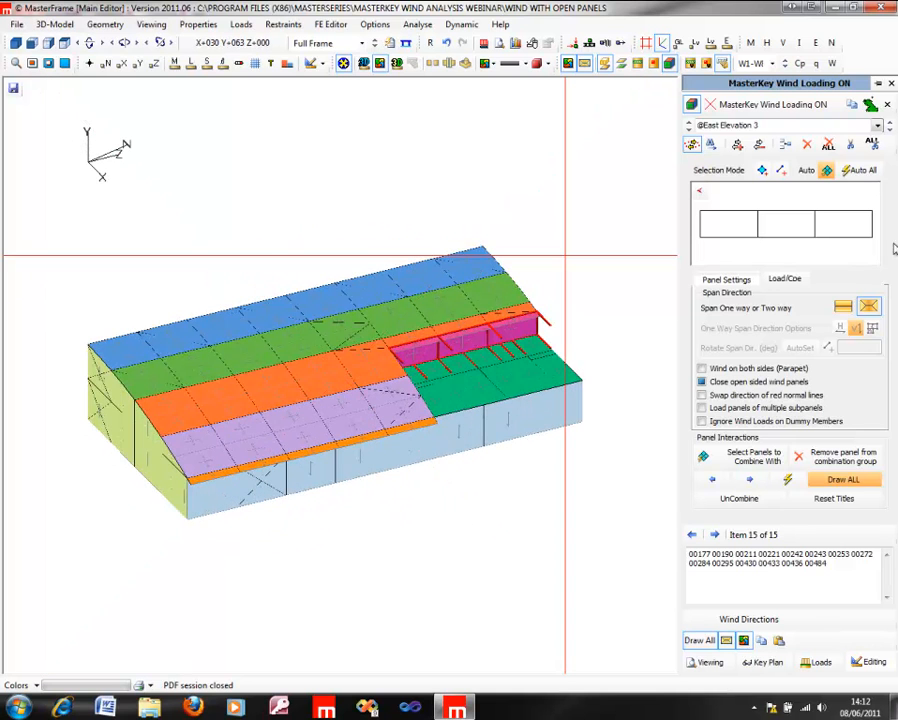
# Step: Set the step wall panel to one-way spanning and go back to the lower roof panel
pyautogui.click(843, 306)
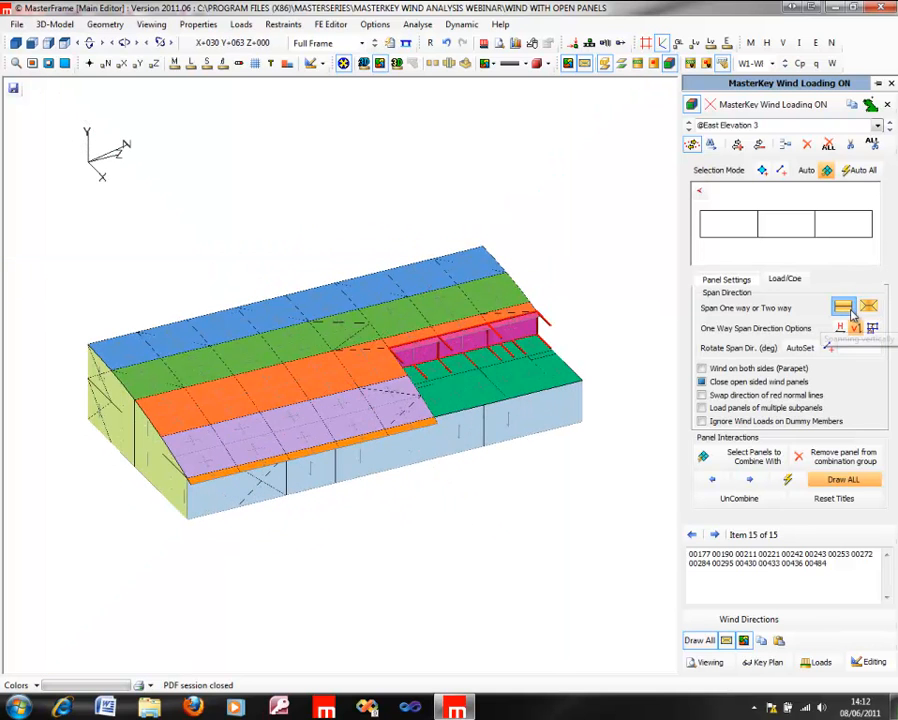
pyautogui.click(691, 535)
pyautogui.click(691, 535)
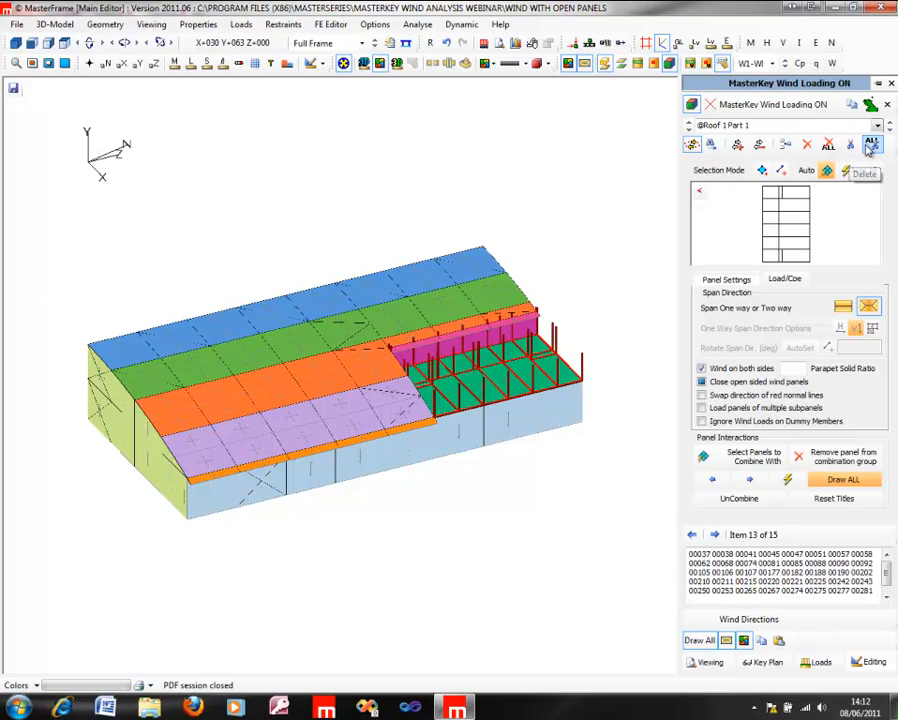
# Step: Delete all wind load panels and automatically generate the wall and roof wind panels for the whole frame
pyautogui.click(870, 146)
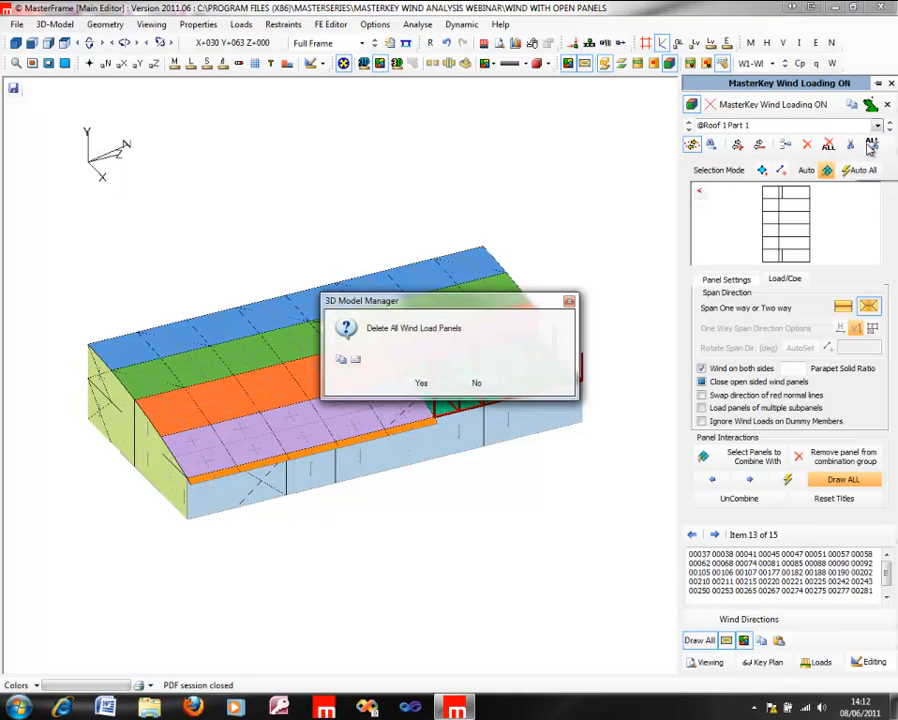
pyautogui.click(422, 384)
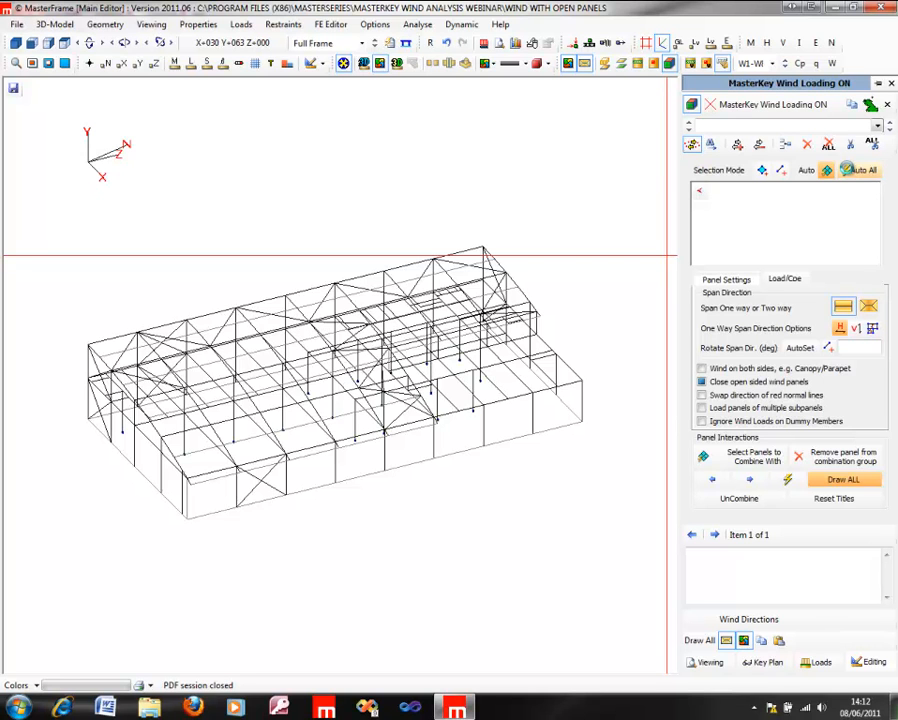
pyautogui.click(848, 170)
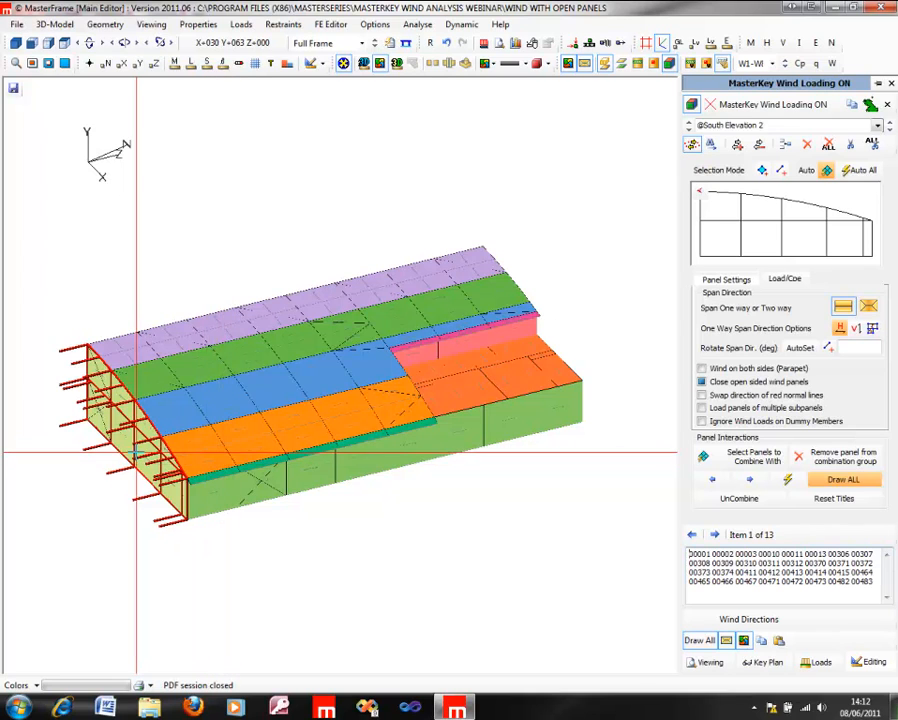
# Step: Inspect the generated panels from all sides, then switch to picking existing panels and show only the north elevation panel
pyautogui.moveTo(520, 399); pyautogui.dragTo(520, 399, button='middle')
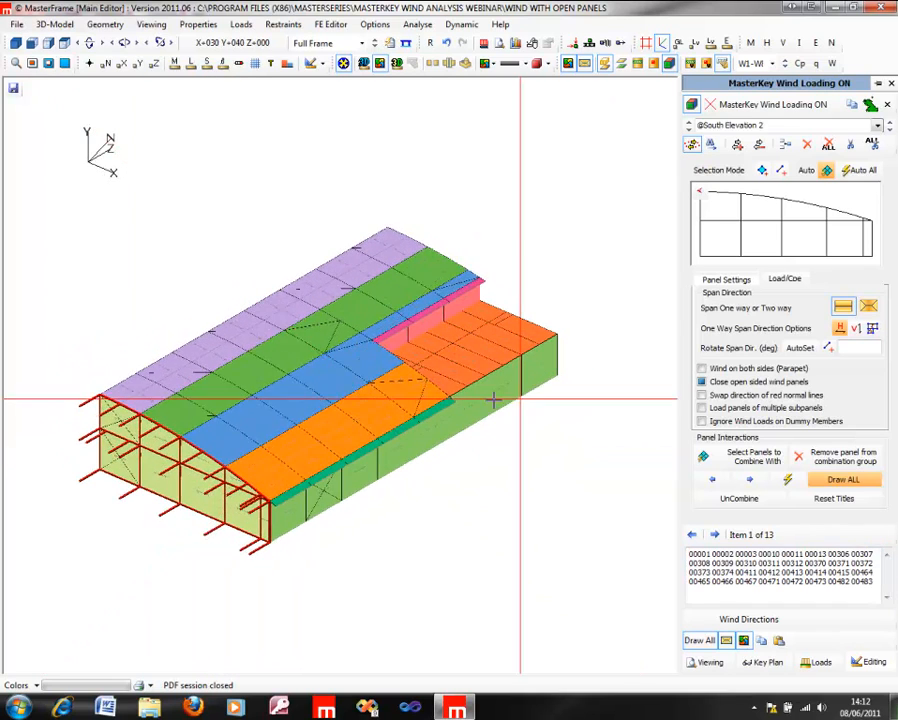
pyautogui.moveTo(187, 402); pyautogui.dragTo(580, 400, button='middle')
pyautogui.moveTo(168, 394); pyautogui.dragTo(889, 412, button='middle')
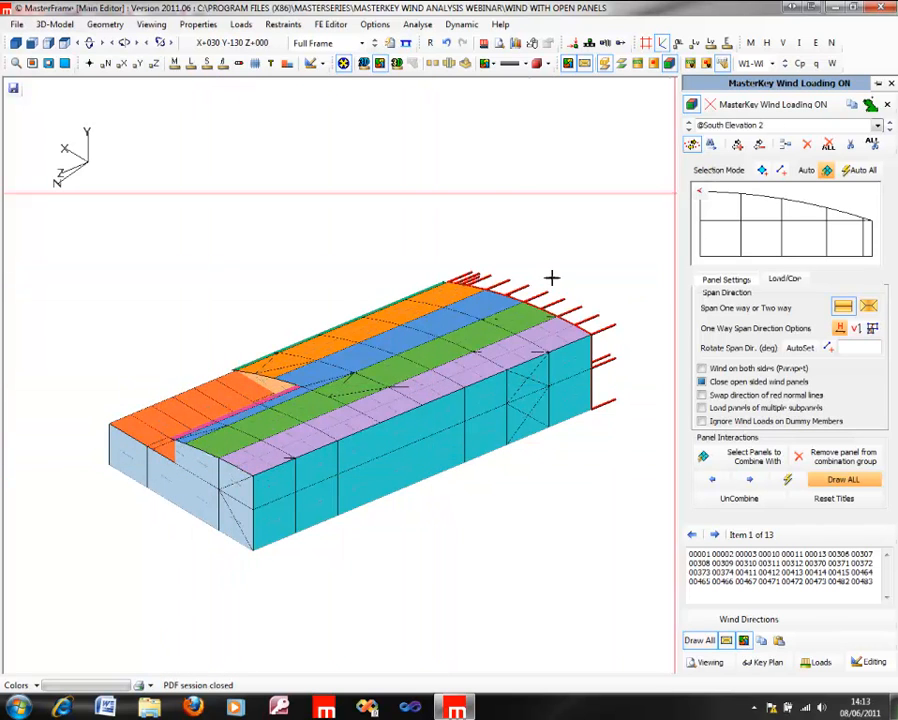
pyautogui.moveTo(277, 386); pyautogui.dragTo(454, 388, button='middle')
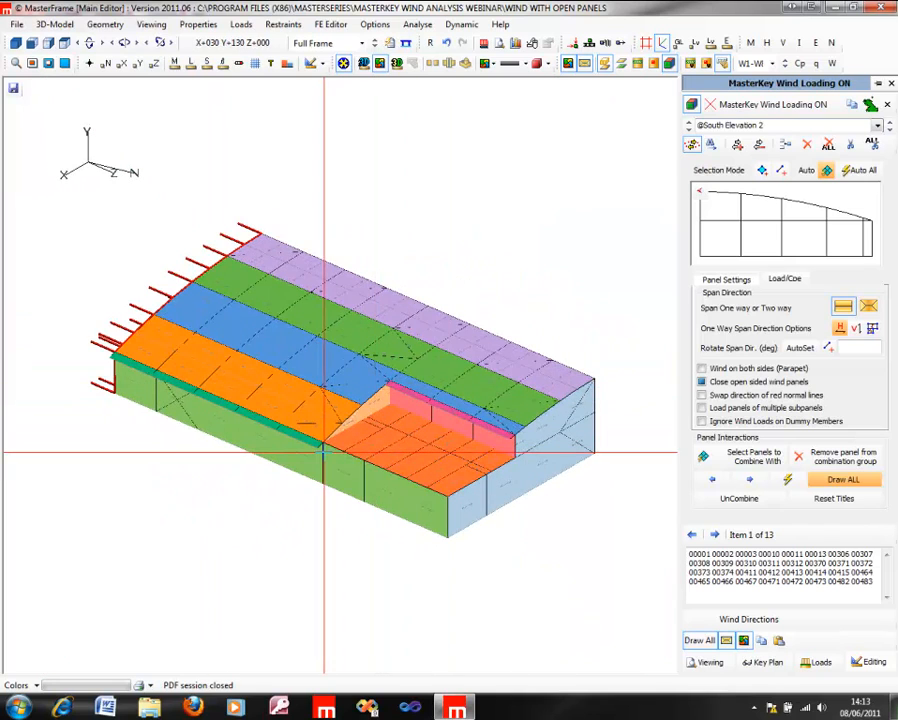
pyautogui.moveTo(572, 436); pyautogui.dragTo(738, 388, button='middle')
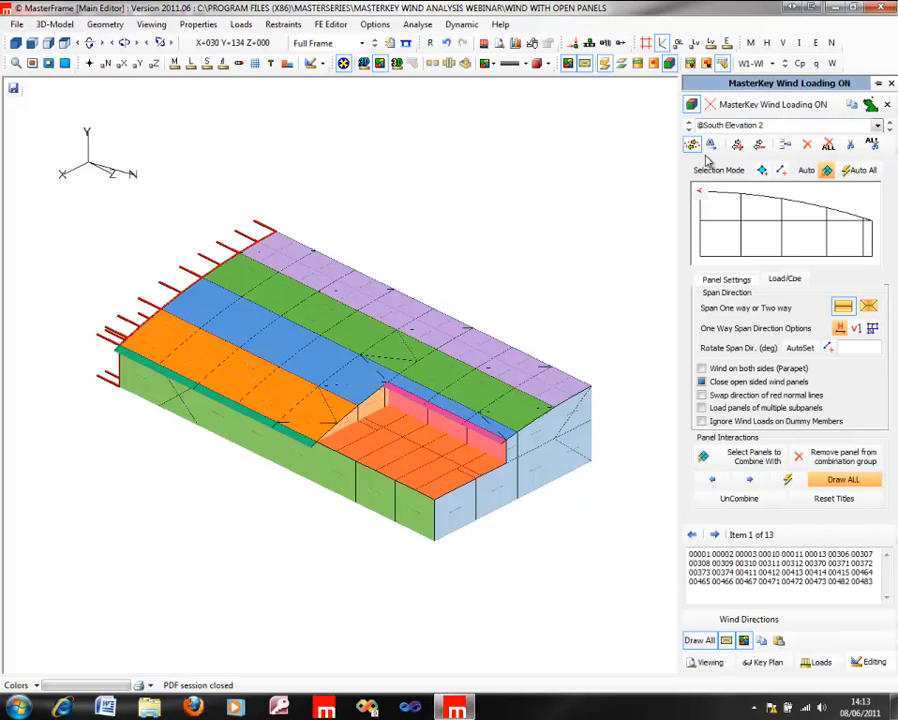
pyautogui.click(711, 146)
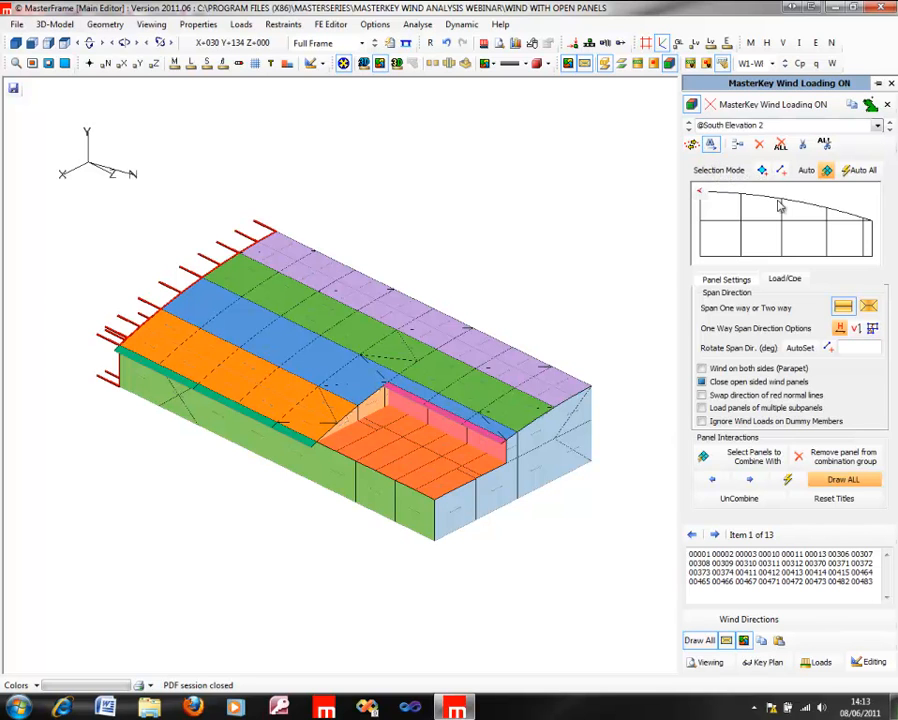
pyautogui.click(712, 641)
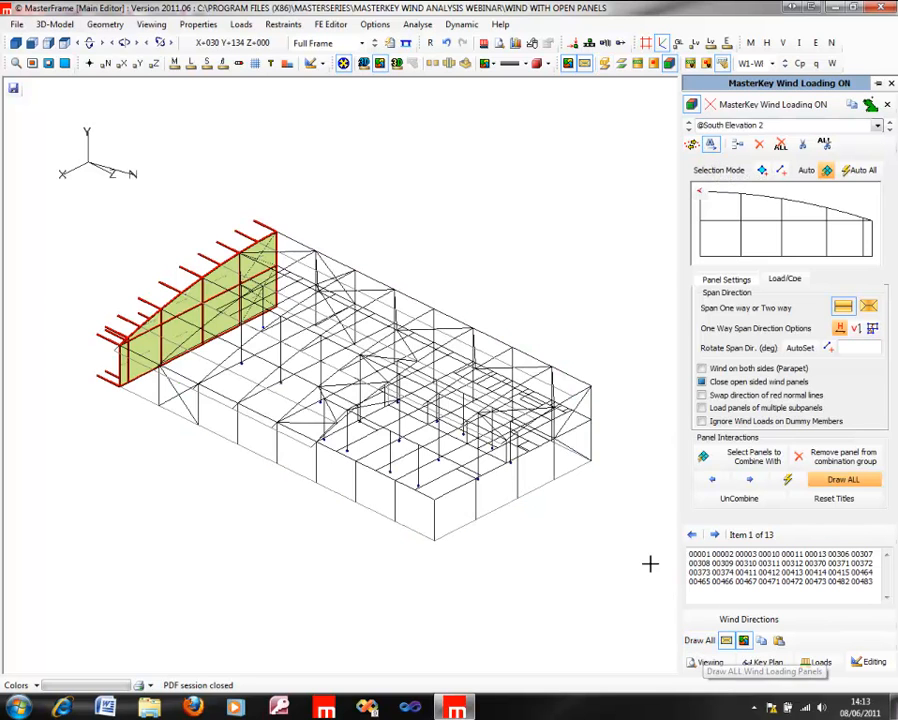
pyautogui.click(545, 475)
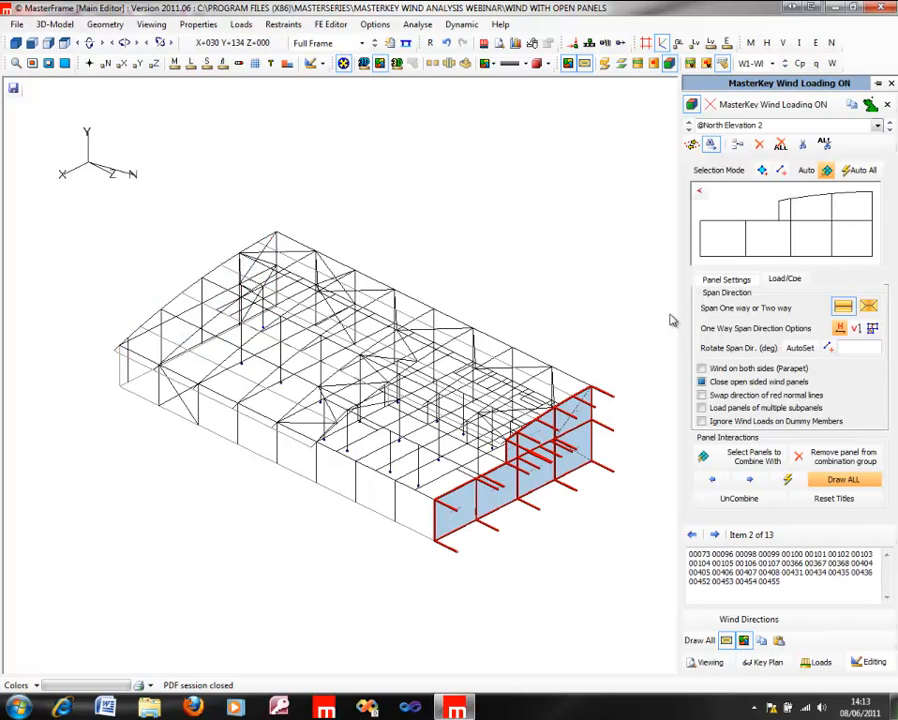
# Step: Review the lower roof, upper roof and east elevation panels one by one, then return to the north elevation panel
pyautogui.click(452, 466)
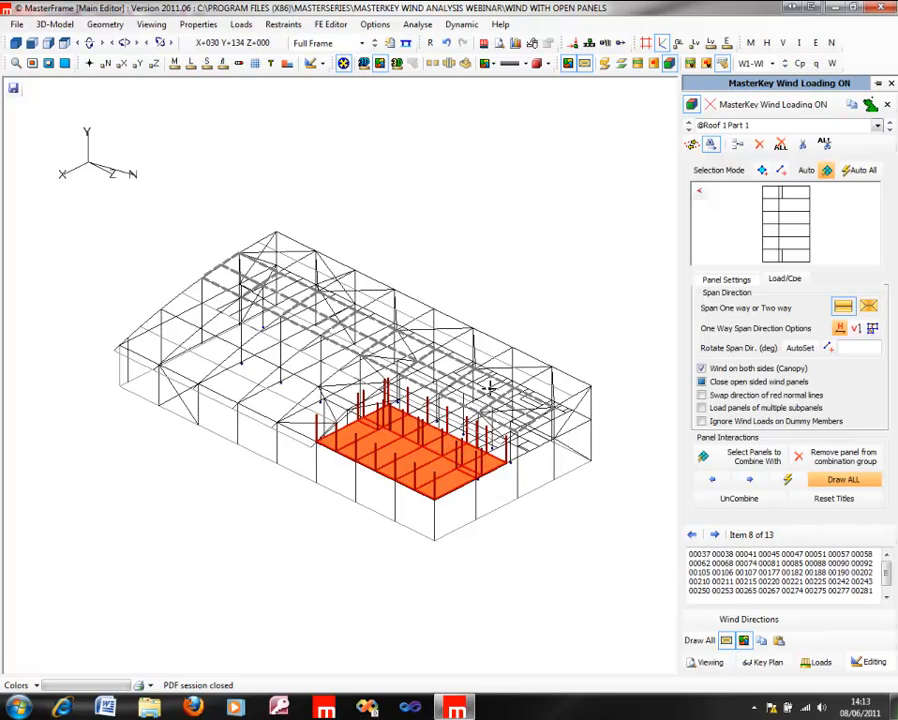
pyautogui.click(515, 366)
pyautogui.click(517, 366)
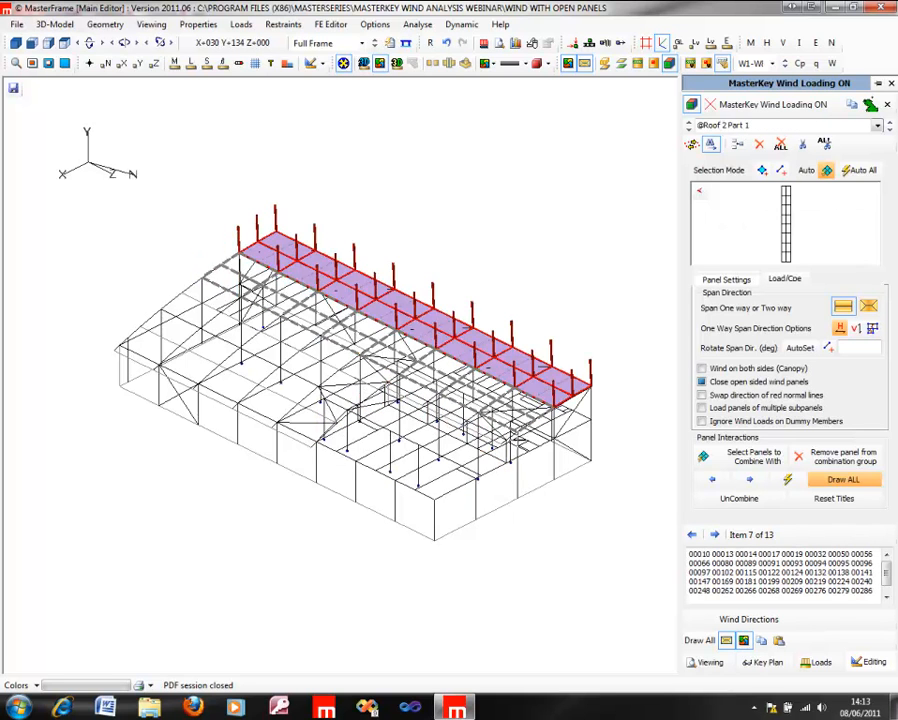
pyautogui.click(538, 472)
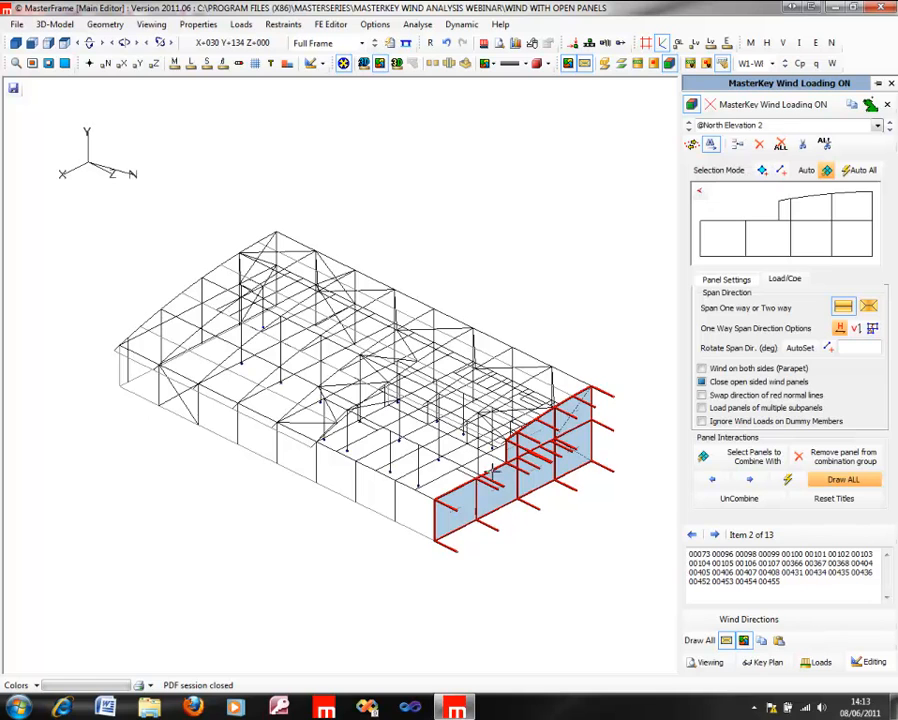
pyautogui.click(459, 473)
pyautogui.click(379, 500)
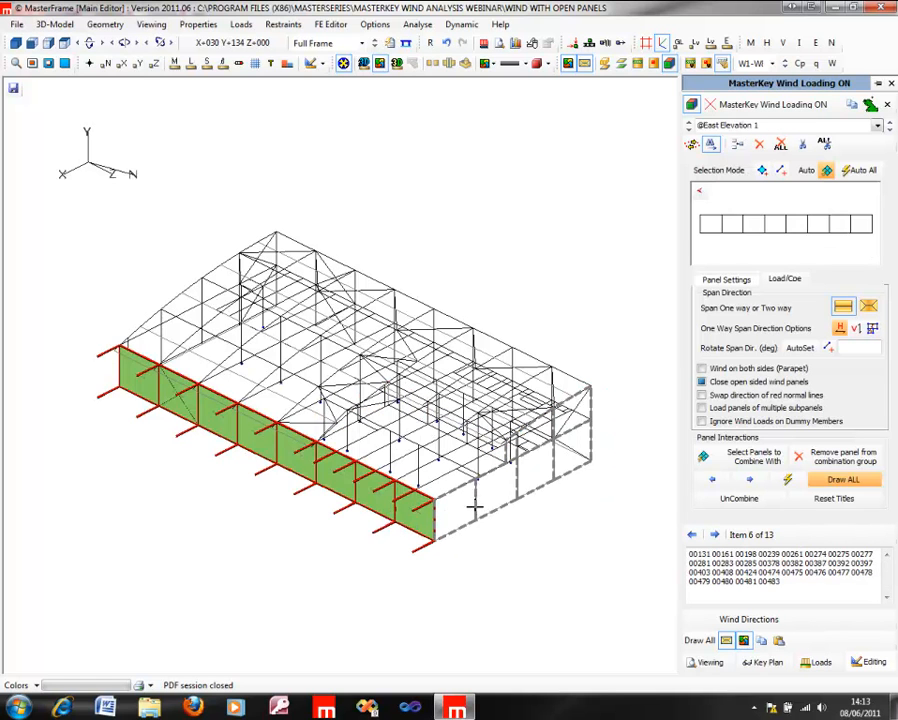
pyautogui.click(495, 493)
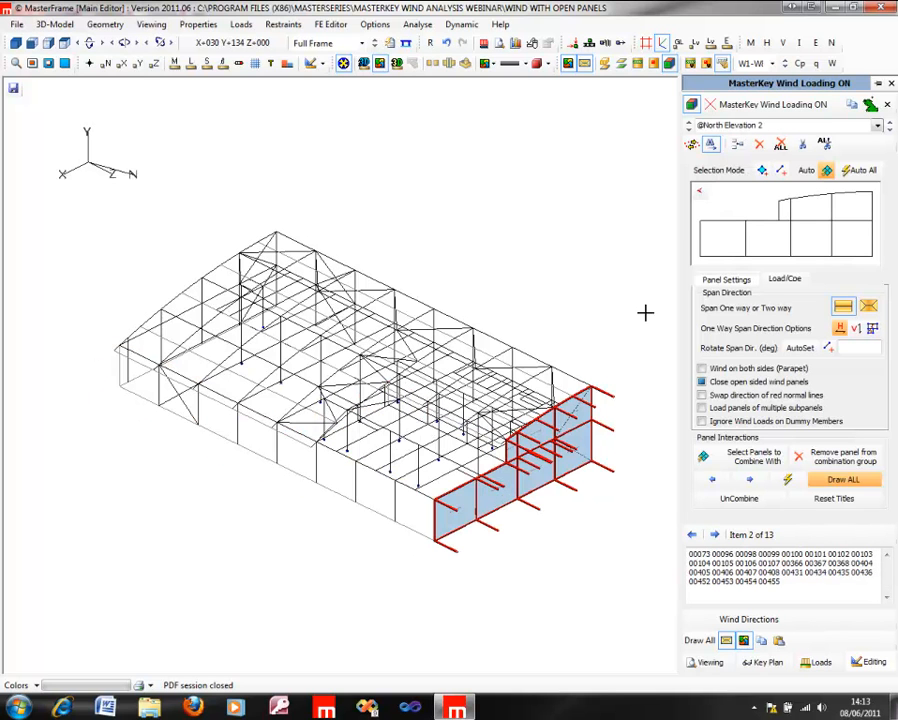
# Step: Edit the north elevation panel to exclude the upper bays above the lower roof level, keeping only the lower row
pyautogui.click(693, 145)
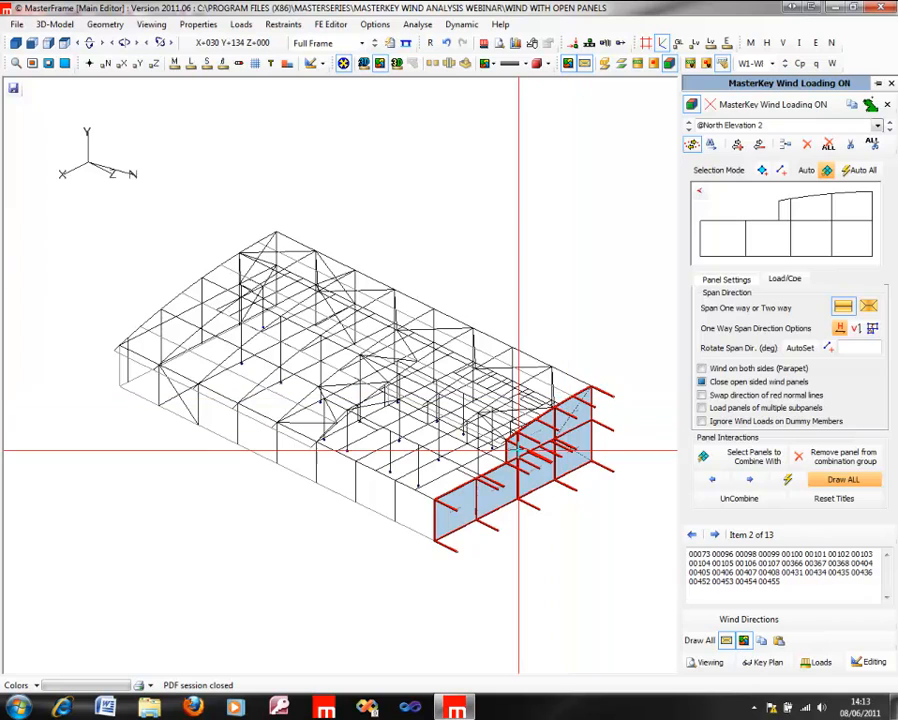
pyautogui.moveTo(184, 388); pyautogui.dragTo(184, 388, button='middle')
pyautogui.scroll(3, 384, 421)
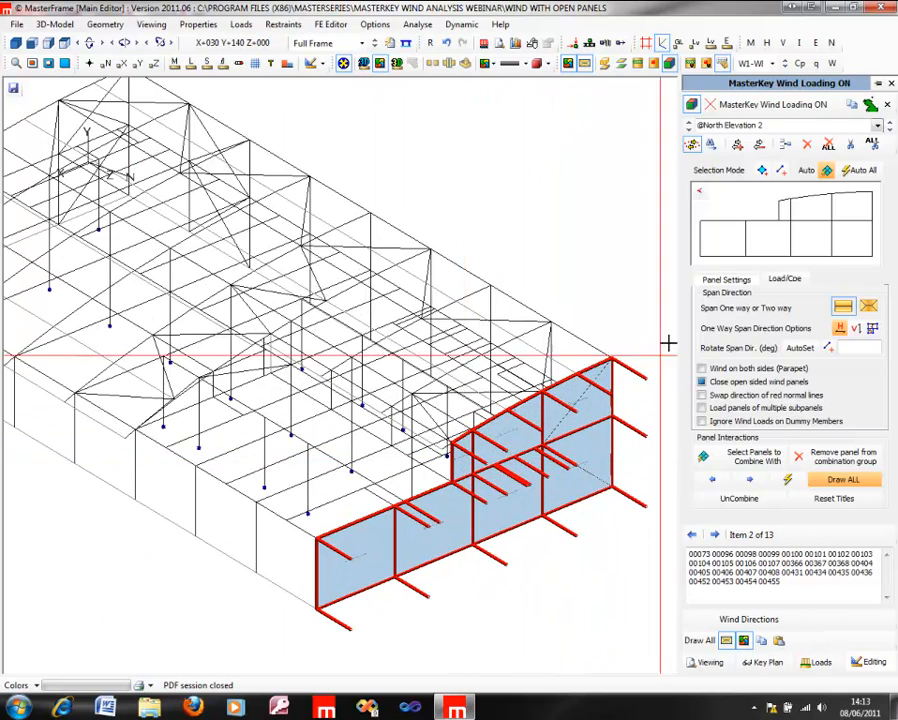
pyautogui.click(762, 171)
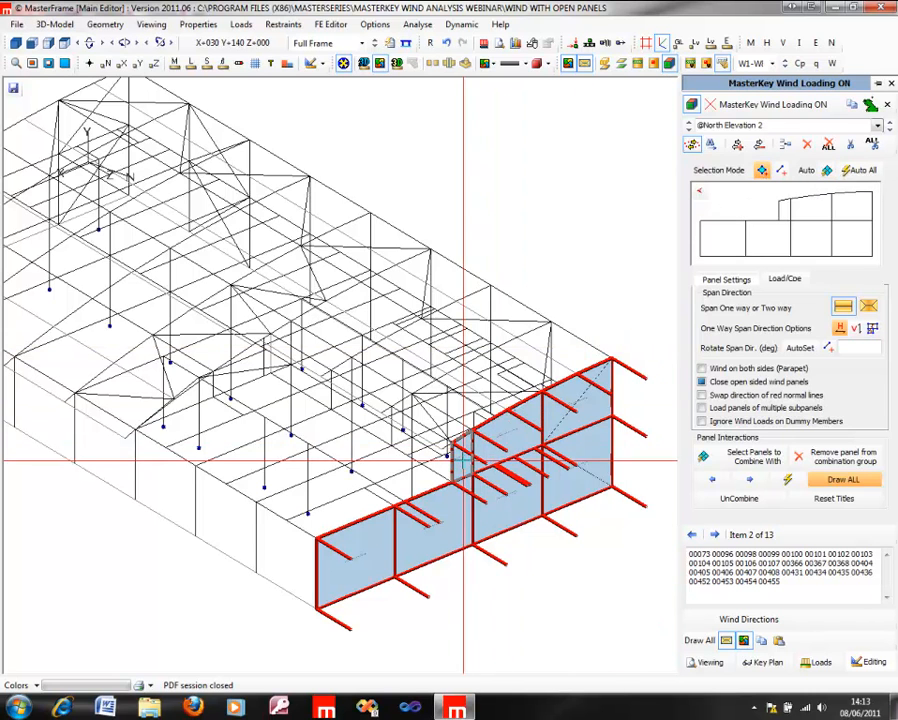
pyautogui.click(511, 441)
pyautogui.click(511, 441)
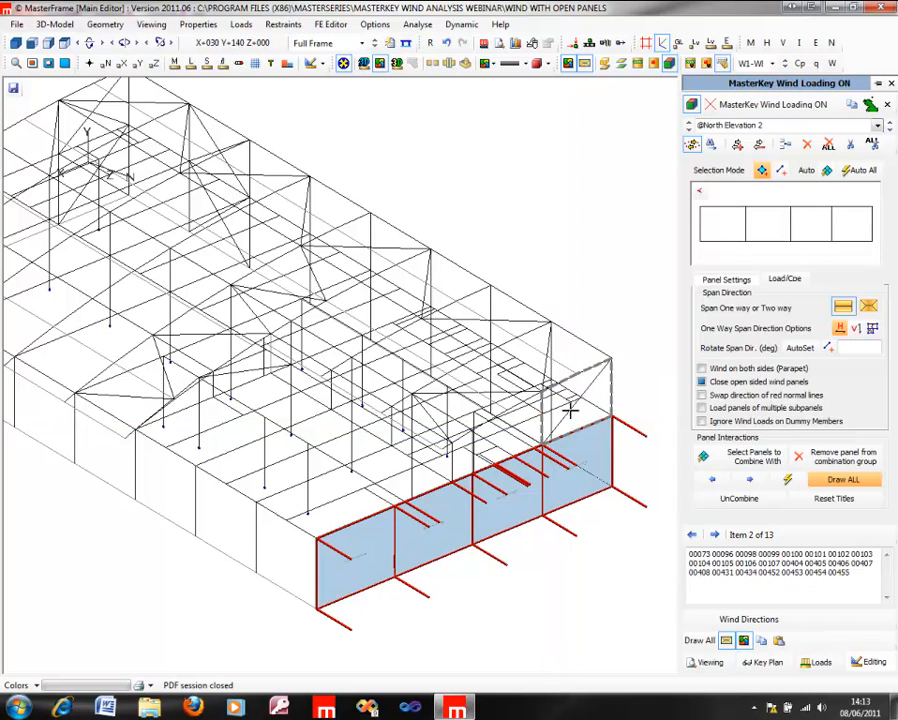
# Step: Add a new wind panel from the upper bays of the north elevation
pyautogui.click(785, 146)
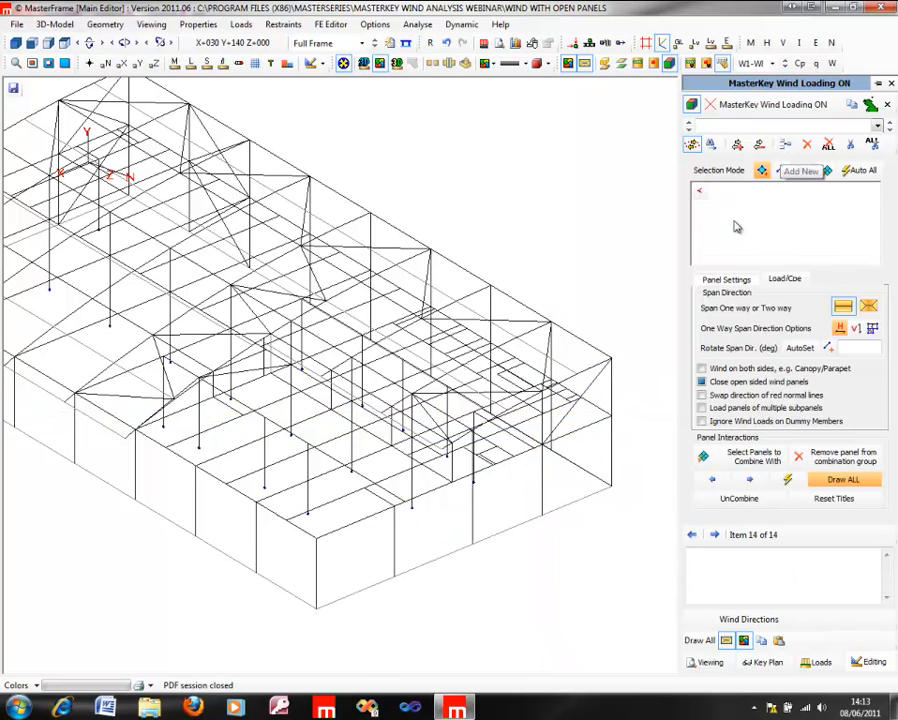
pyautogui.click(515, 437)
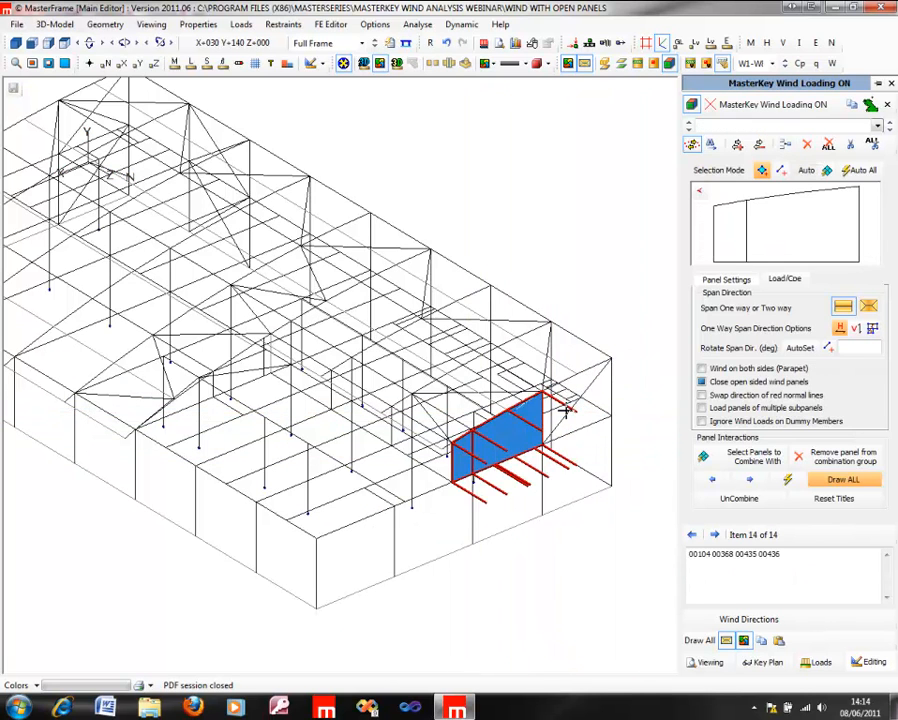
pyautogui.click(577, 409)
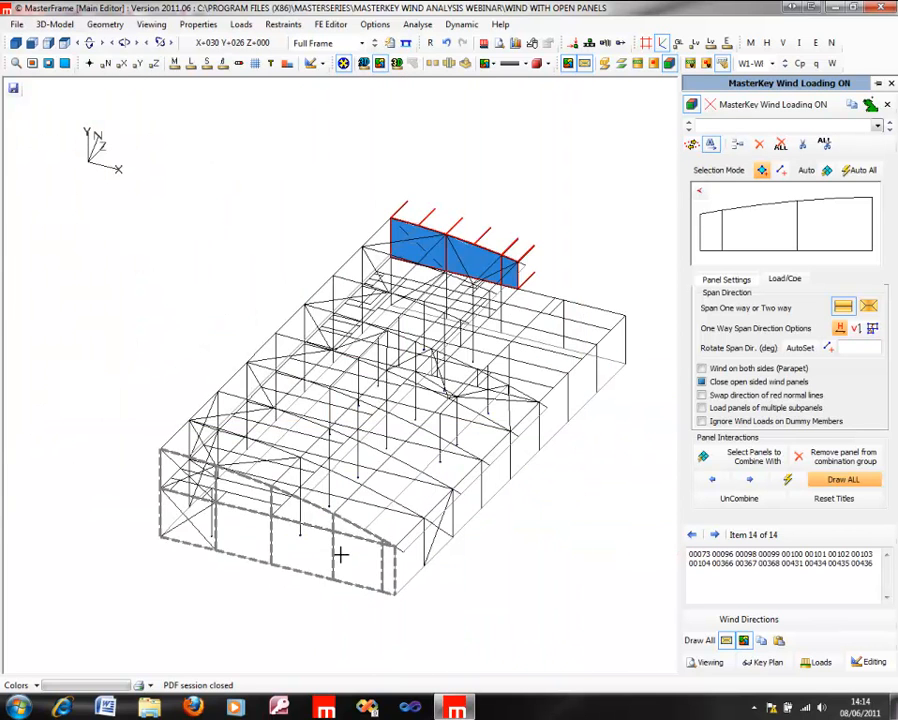
# Step: Select the south elevation panel, try aligning its span direction with the sloping top member, and clear the rotation
pyautogui.click(333, 551)
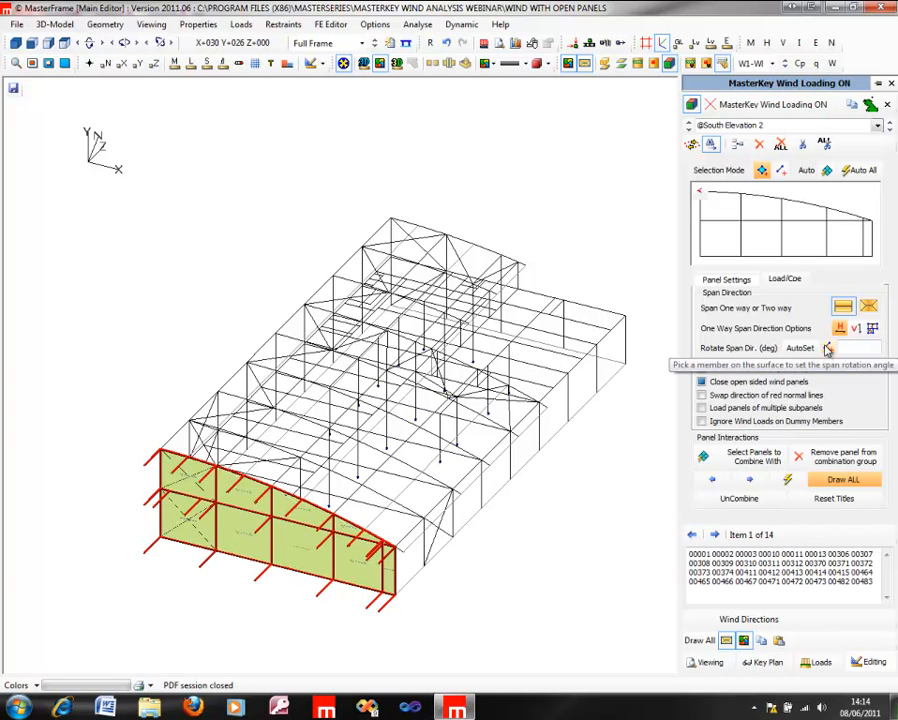
pyautogui.click(319, 506)
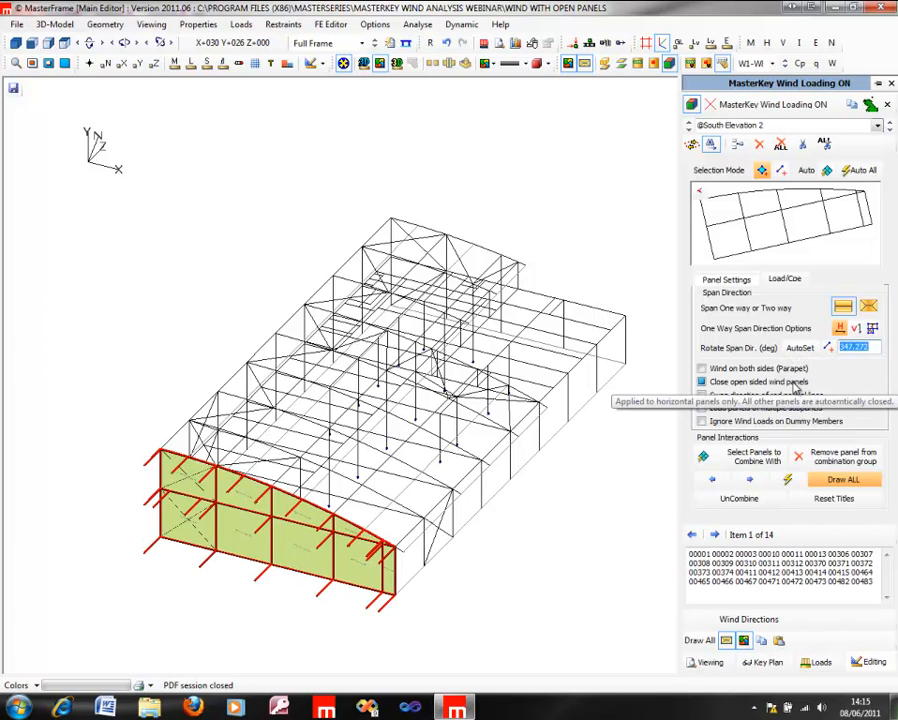
pyautogui.press('BackSpace')
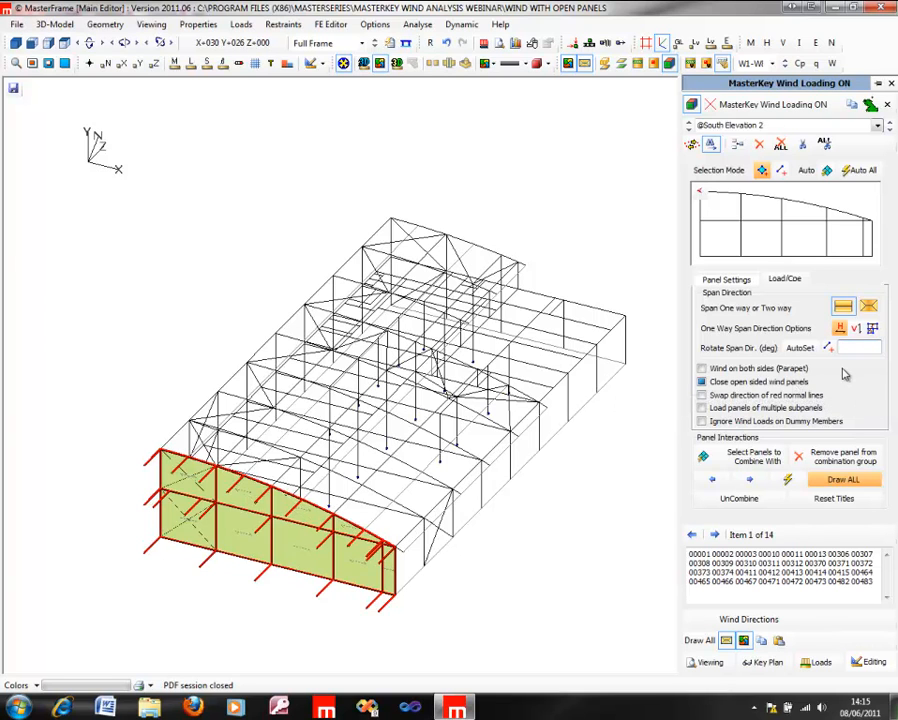
# Step: Try a 30-degree span rotation on the south elevation panel, clear it, and set the one-way span to vertical
pyautogui.write('30')
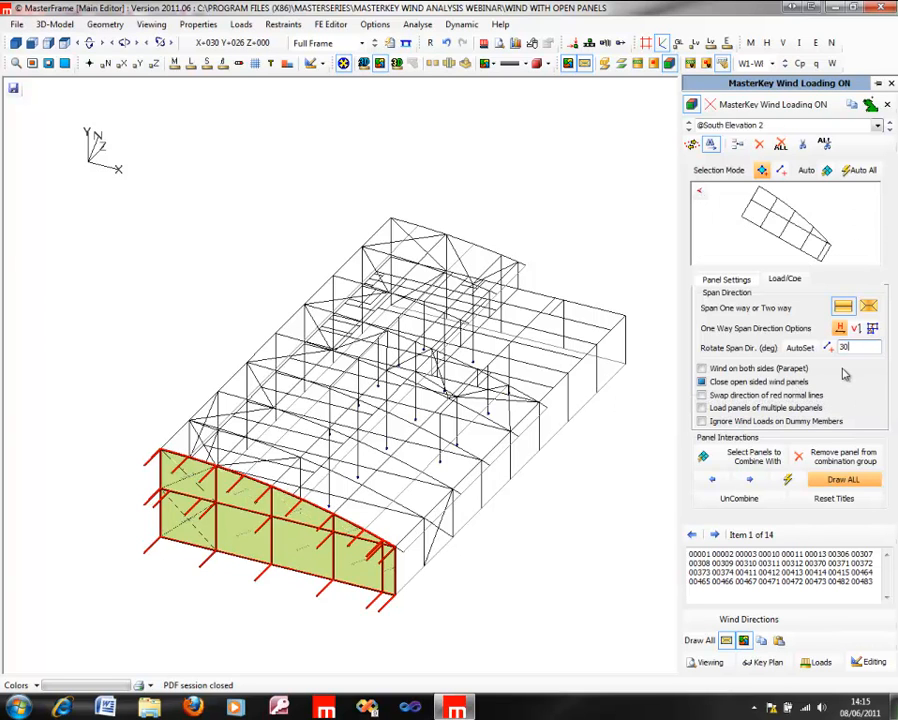
pyautogui.press('BackSpace')
pyautogui.press('BackSpace')
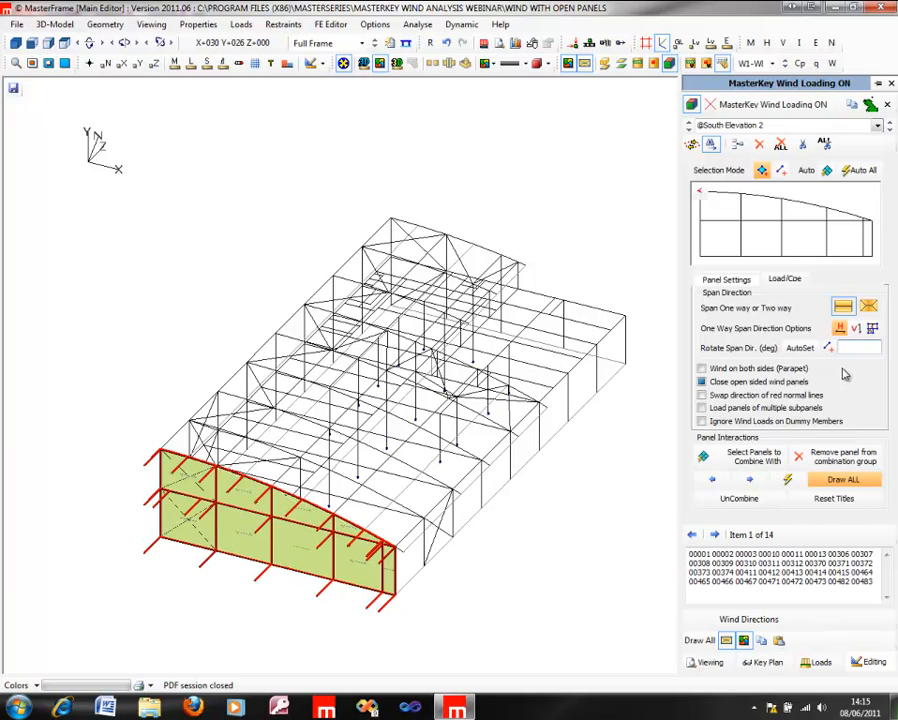
pyautogui.click(799, 347)
# Step: Examine the south elevation panel's load and Cpe table, looking at the Cpe overrides for W1 and W2
pyautogui.click(786, 280)
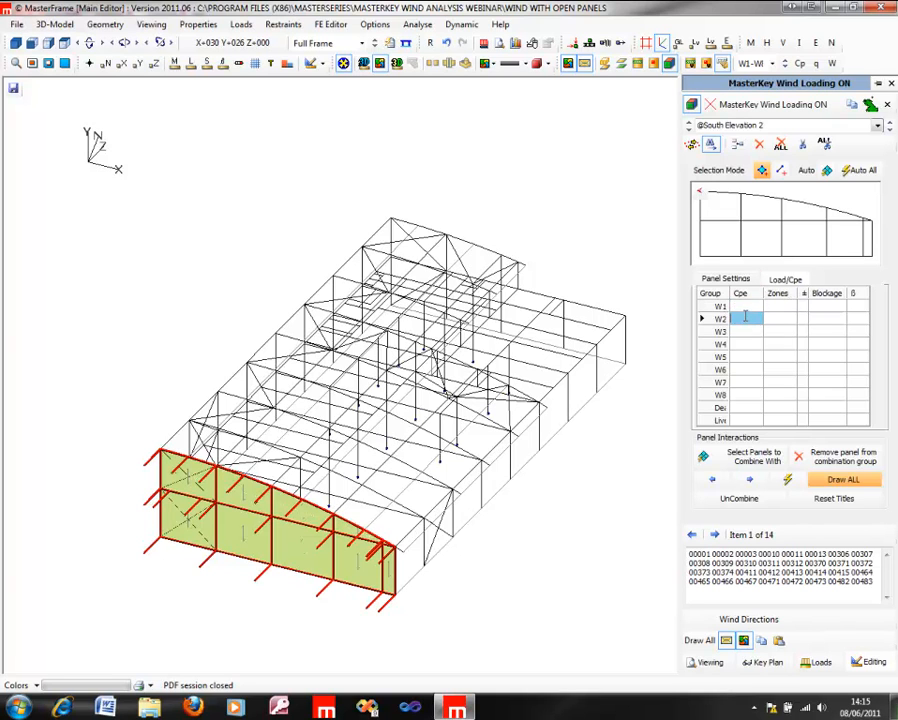
pyautogui.click(745, 318)
pyautogui.click(747, 307)
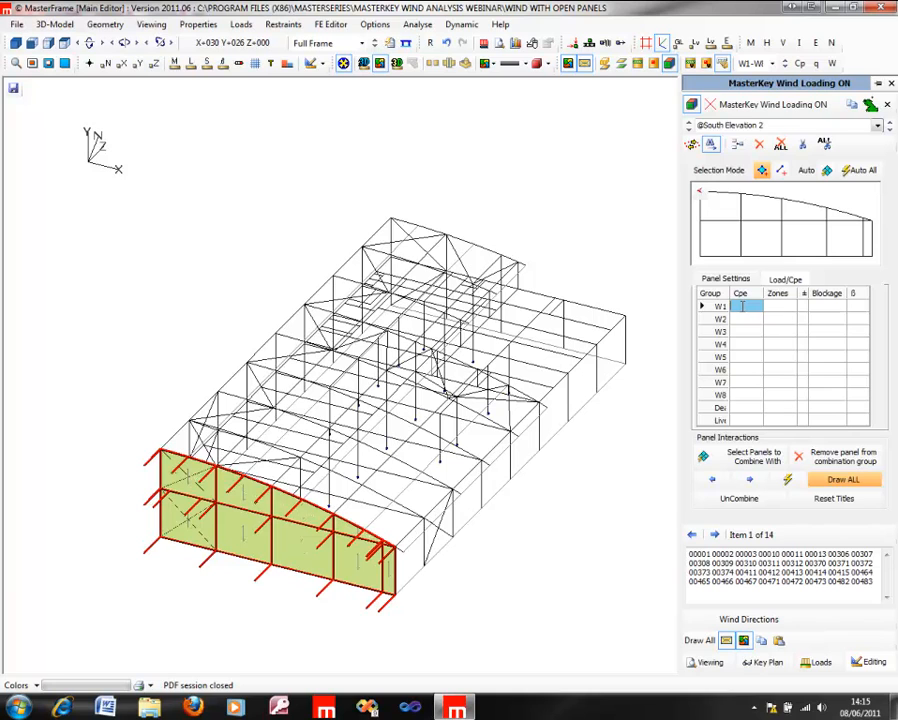
pyautogui.click(740, 319)
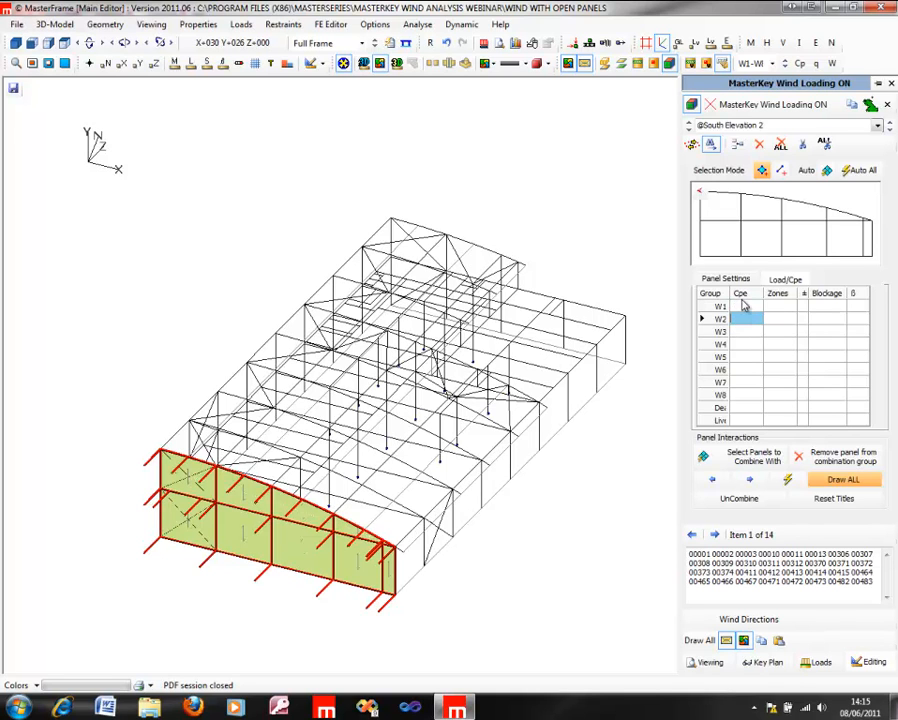
pyautogui.click(742, 306)
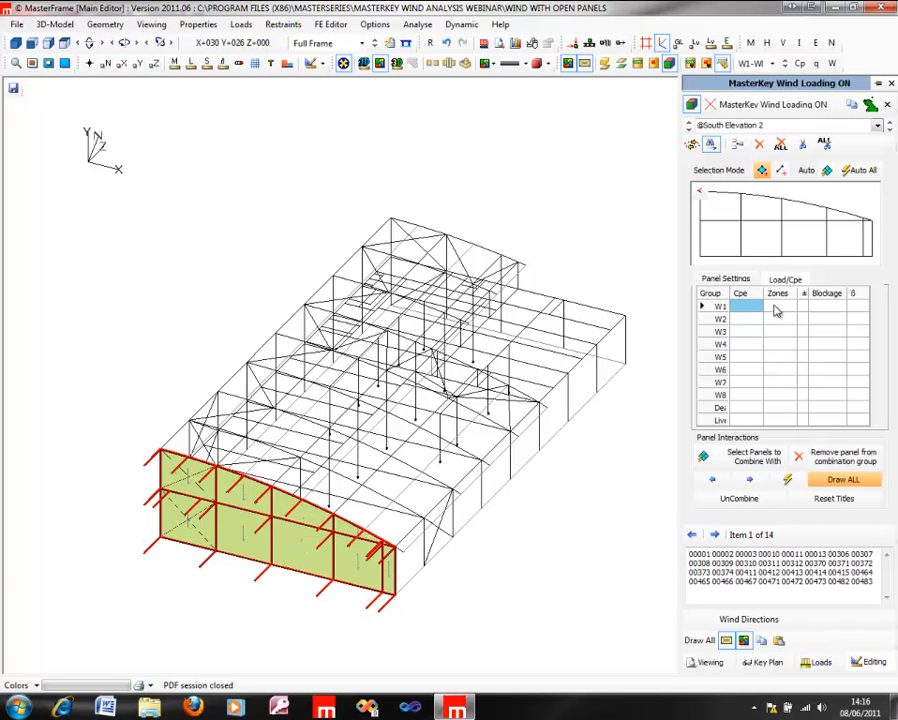
# Step: Try a CD zone override for the south elevation panel, clear it, and go to the W1 blockage setting
pyautogui.click(775, 305)
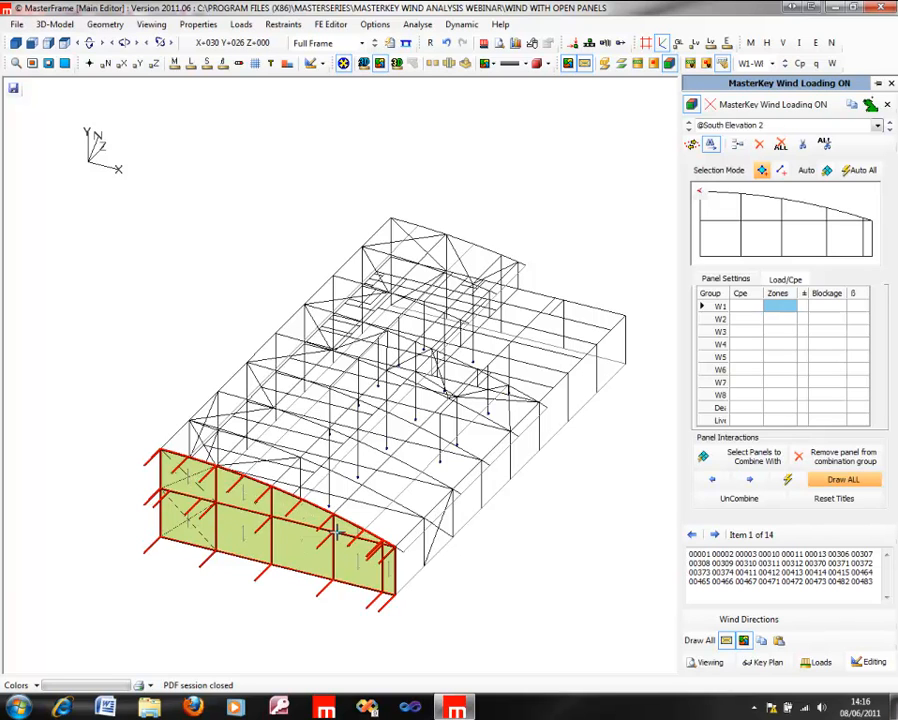
pyautogui.click(776, 314)
pyautogui.press('Delete')
pyautogui.write('CD')
pyautogui.press('Delete')
pyautogui.click(823, 308)
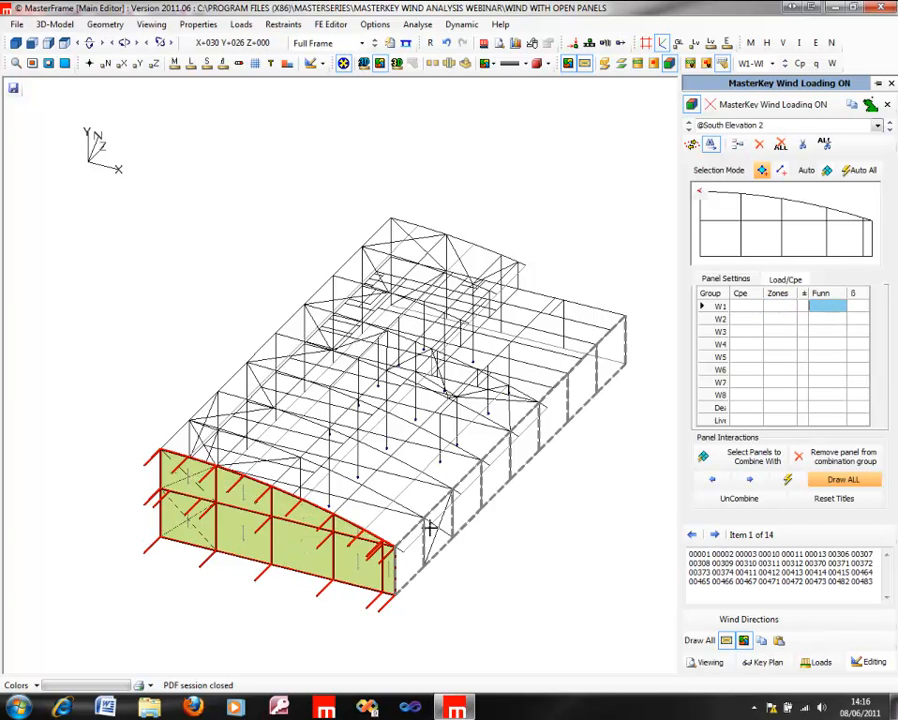
# Step: Select the ridged duopitch roof panel and go to its plus/minus setting for W1
pyautogui.moveTo(168, 388); pyautogui.dragTo(82, 388, button='middle')
pyautogui.scroll(-2, 143, 438)
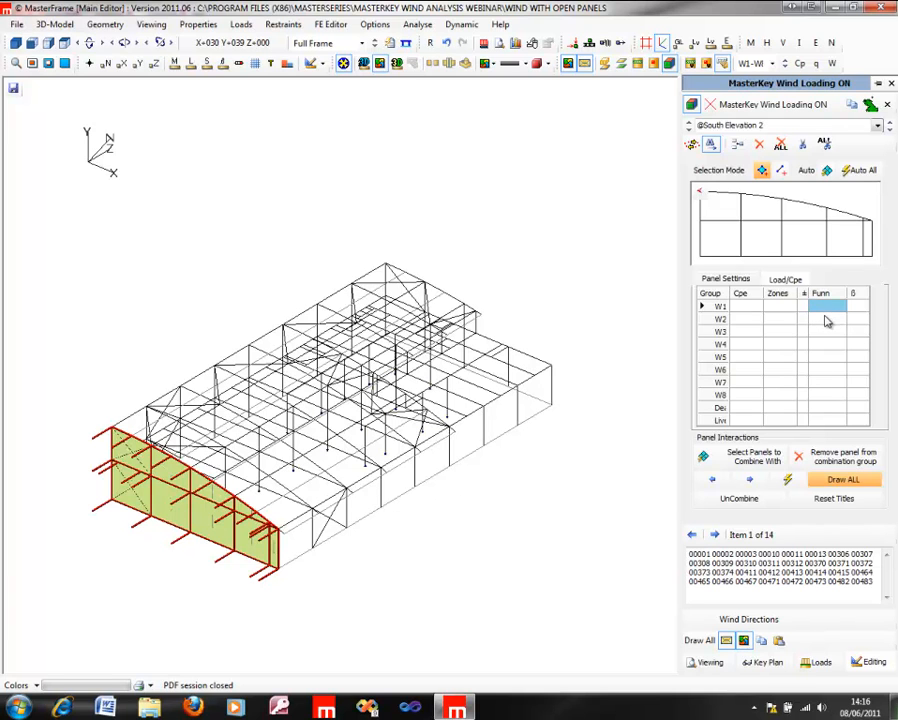
pyautogui.click(318, 464)
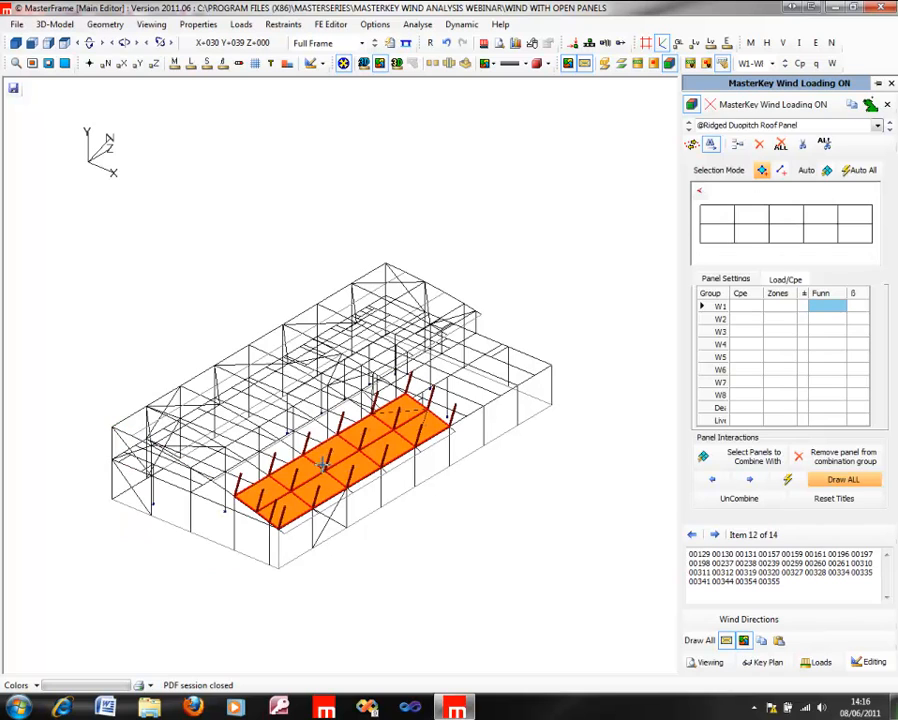
pyautogui.click(803, 306)
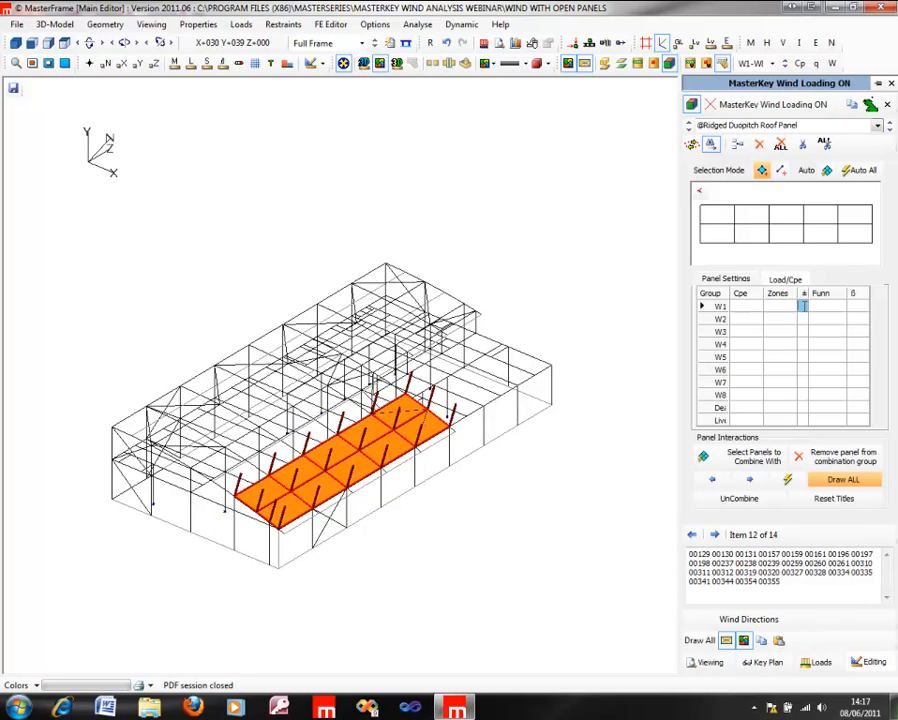
# Step: Examine the duopitch roof panel's override cells for wind groups W1 to W5
pyautogui.click(742, 308)
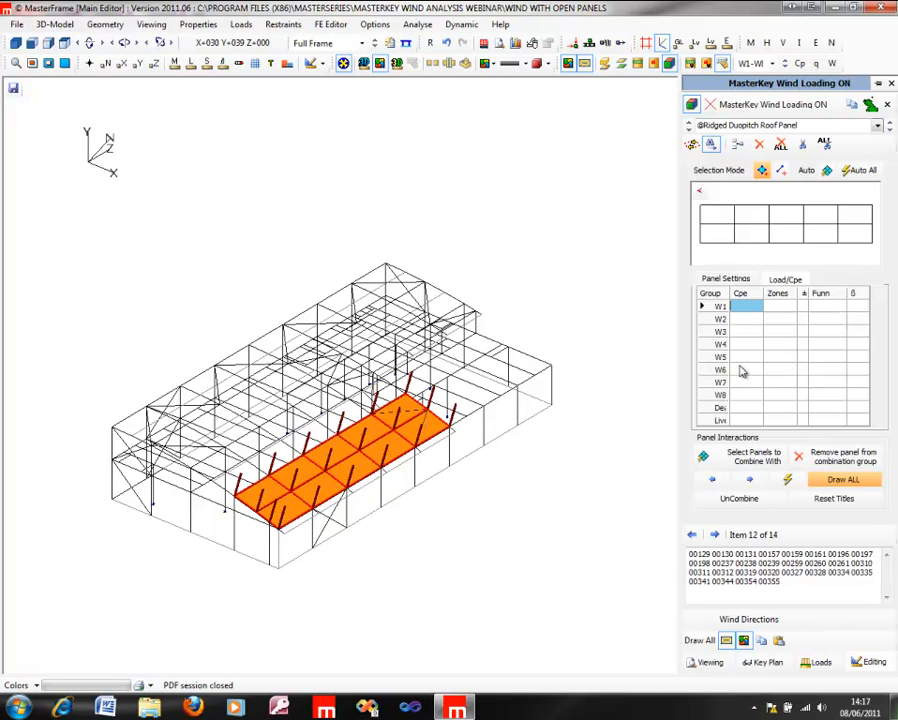
pyautogui.click(742, 321)
pyautogui.click(742, 332)
pyautogui.click(744, 345)
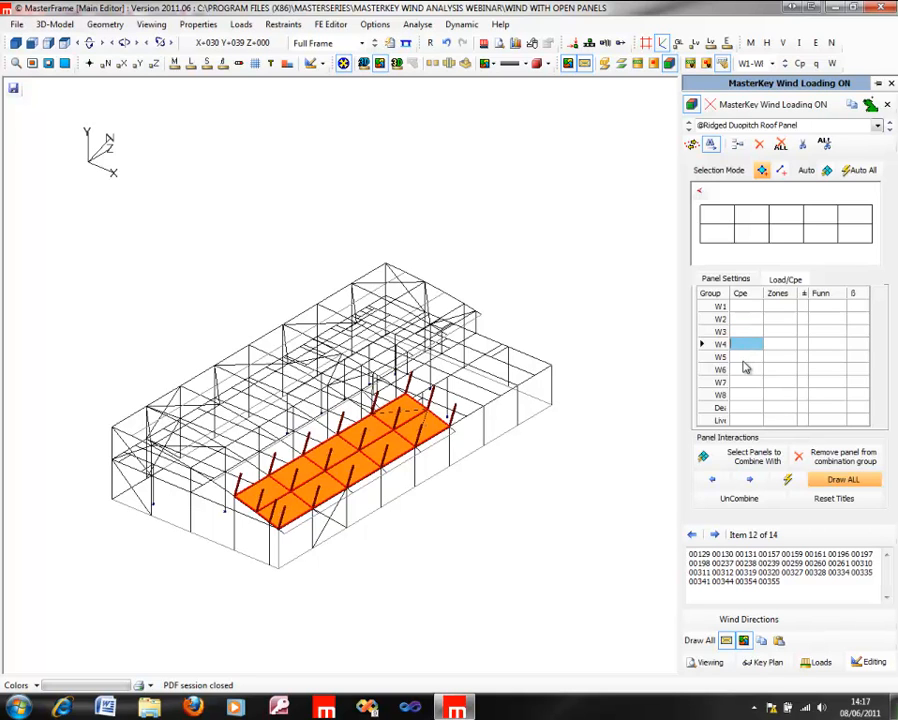
pyautogui.click(744, 358)
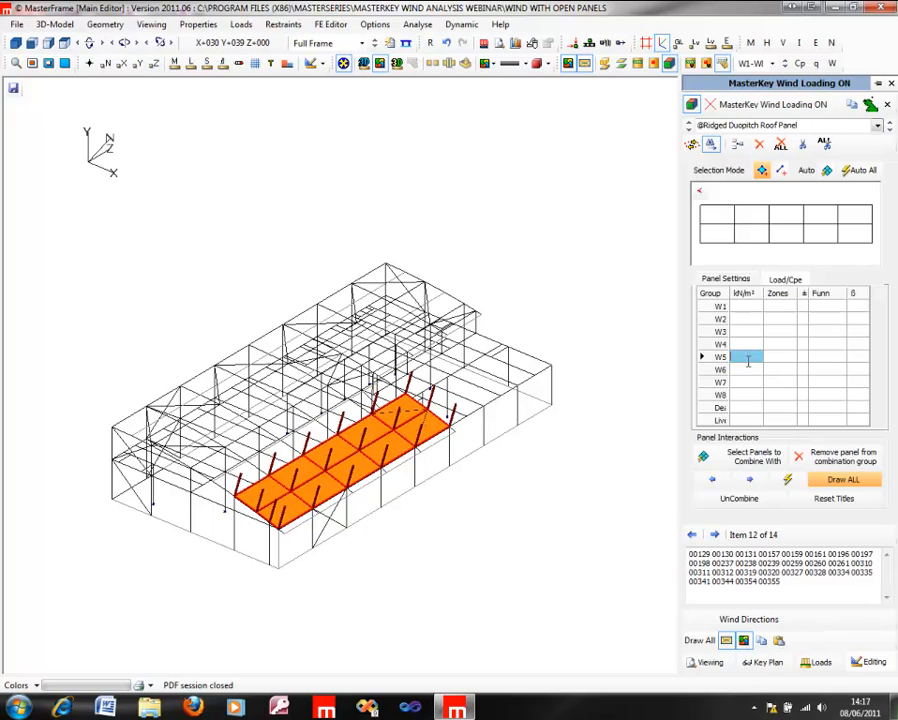
# Step: Try a plus sign for W5 on the duopitch roof panel, clear it, and return to the W5 load value
pyautogui.click(802, 356)
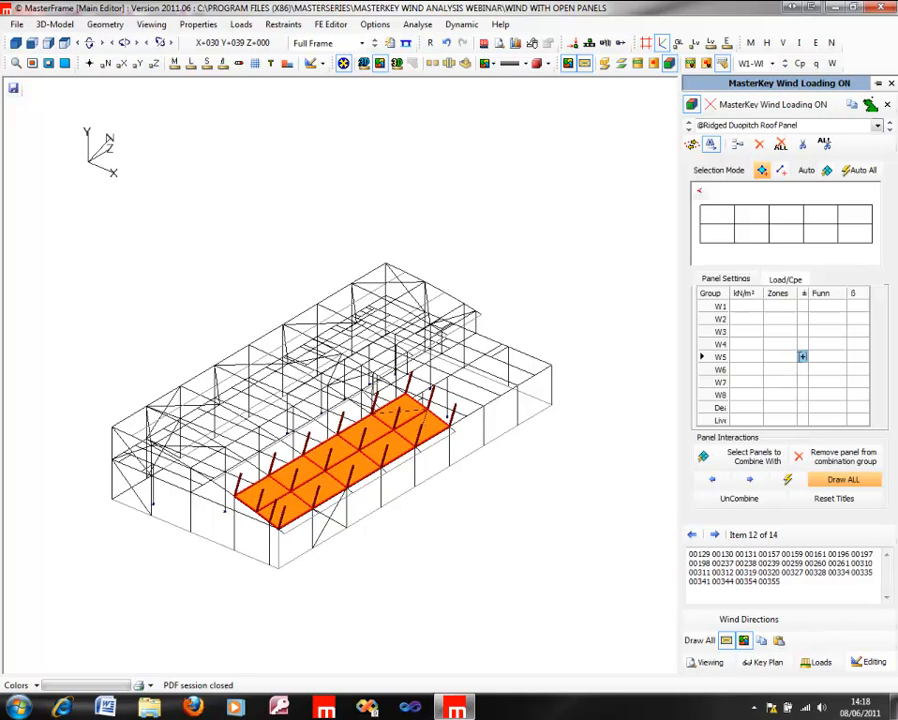
pyautogui.click(740, 357)
pyautogui.click(802, 357)
pyautogui.press('Delete')
pyautogui.click(735, 357)
pyautogui.click(752, 371)
pyautogui.click(749, 358)
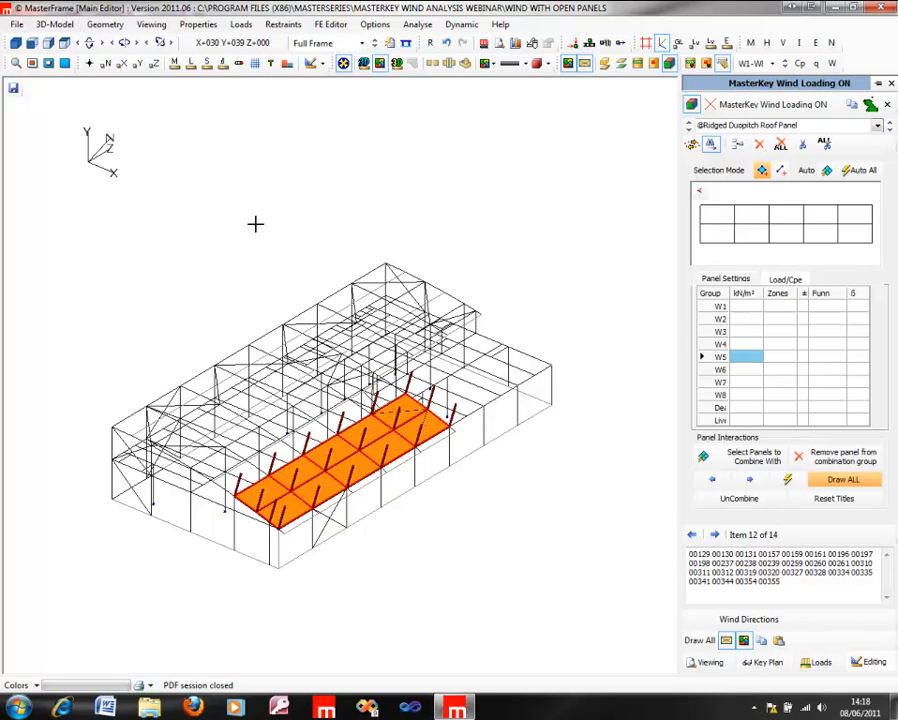
# Step: Close the wind loading editor and display the wind area loading over the whole frame
pyautogui.moveTo(370, 385); pyautogui.dragTo(550, 396, button='middle')
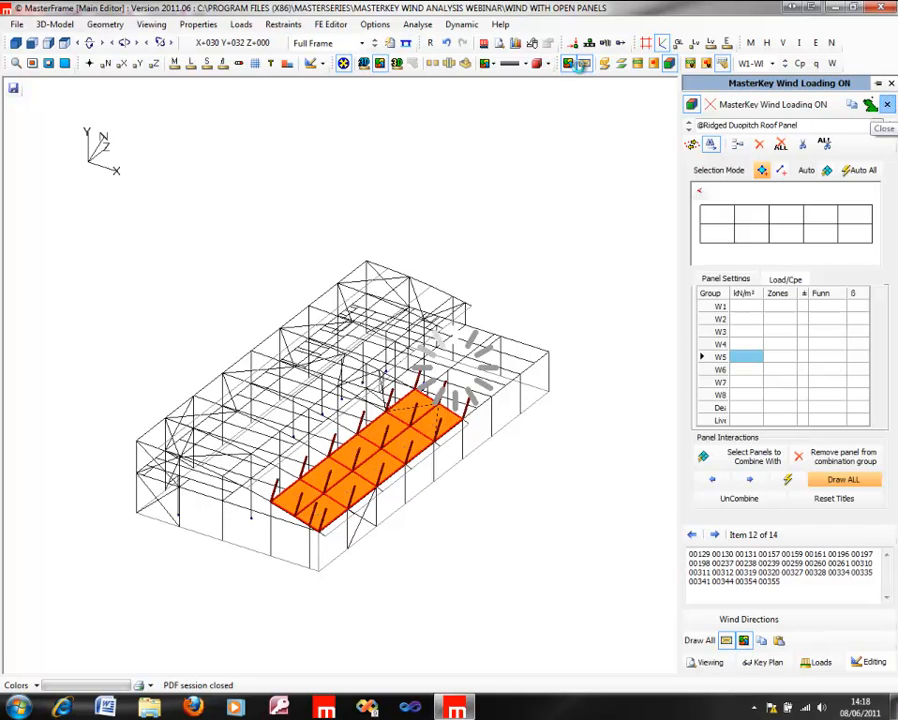
pyautogui.click(622, 65)
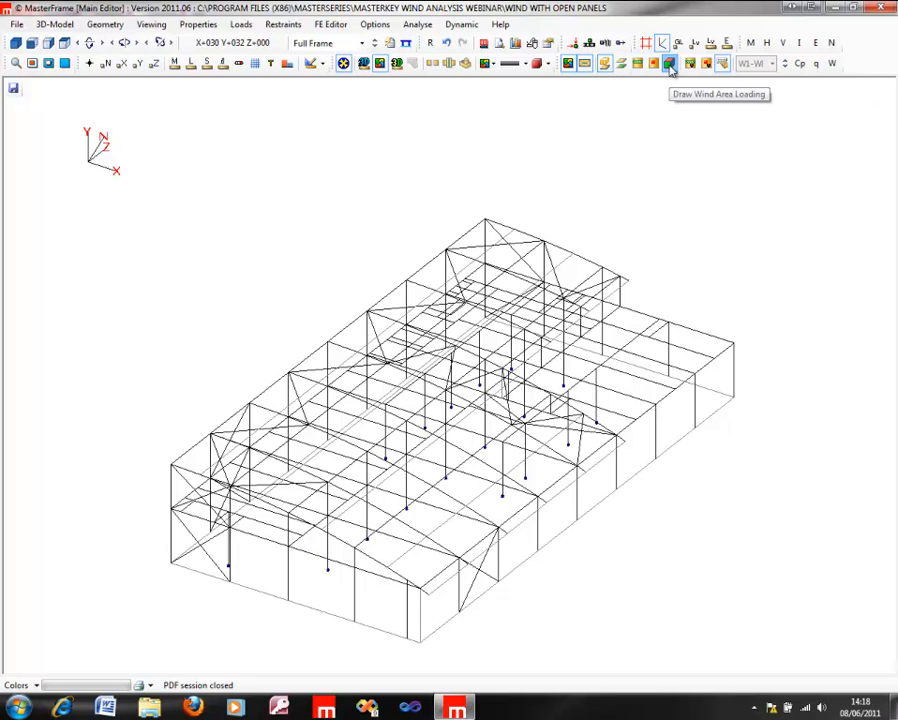
pyautogui.click(670, 64)
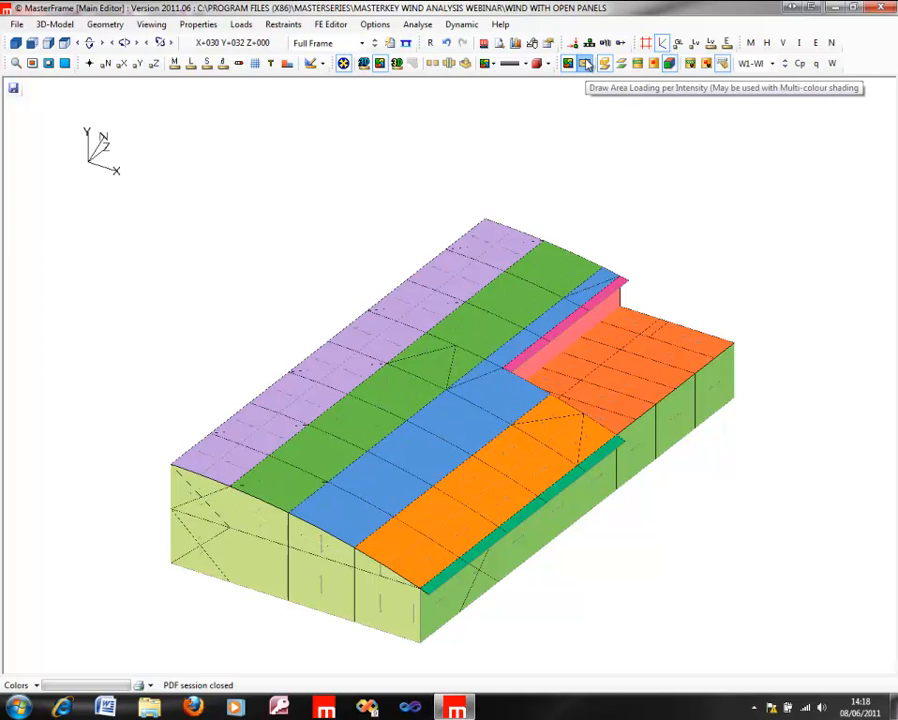
# Step: Display the area loading for wind group W1 and view the windward long wall and roof
pyautogui.click(752, 64)
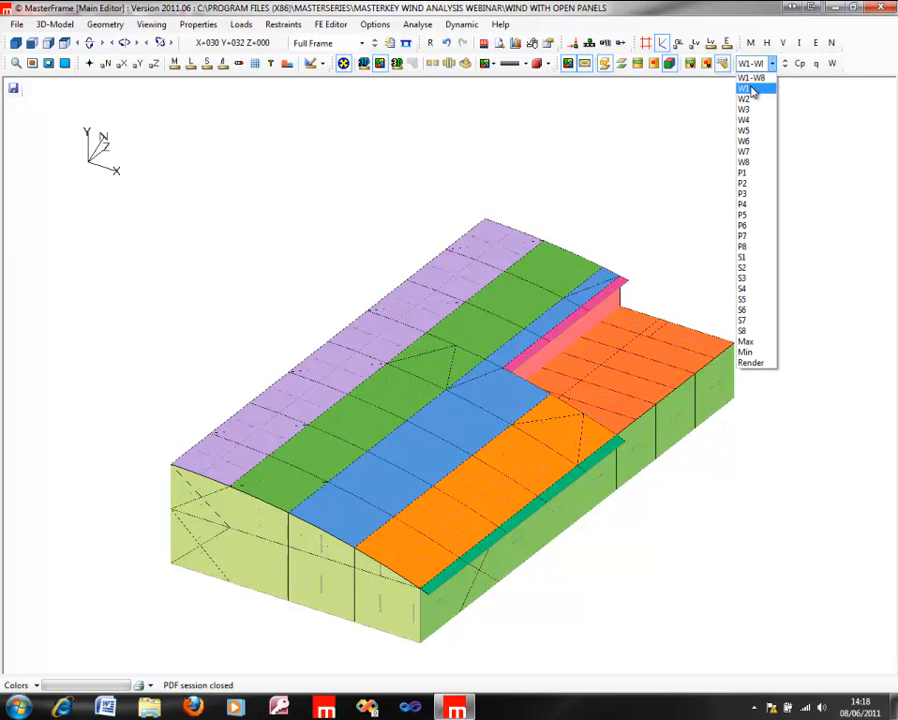
pyautogui.click(752, 90)
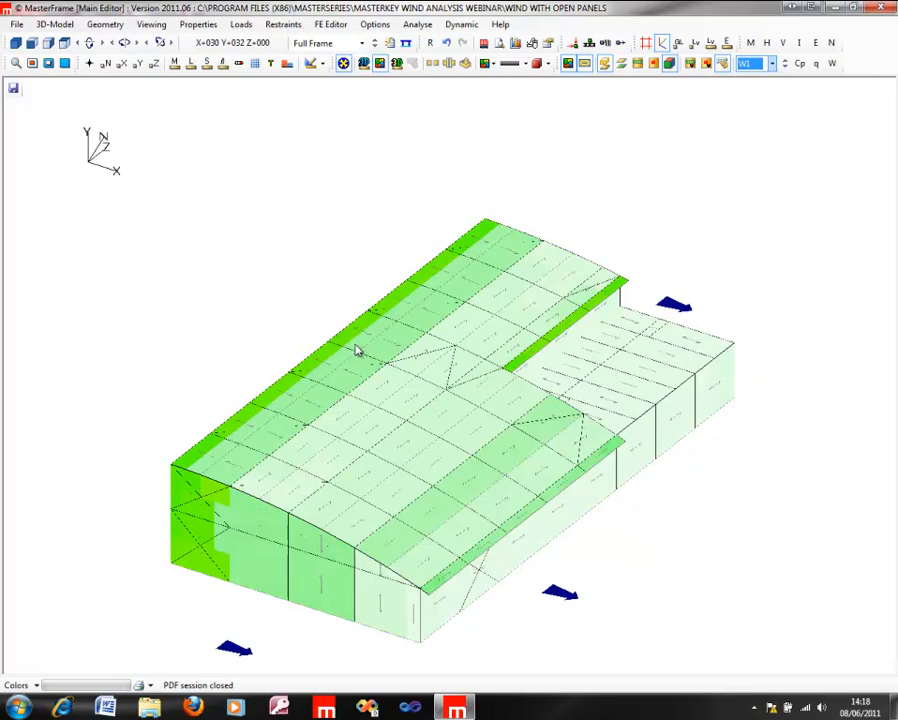
pyautogui.moveTo(269, 322); pyautogui.dragTo(748, 391, button='middle')
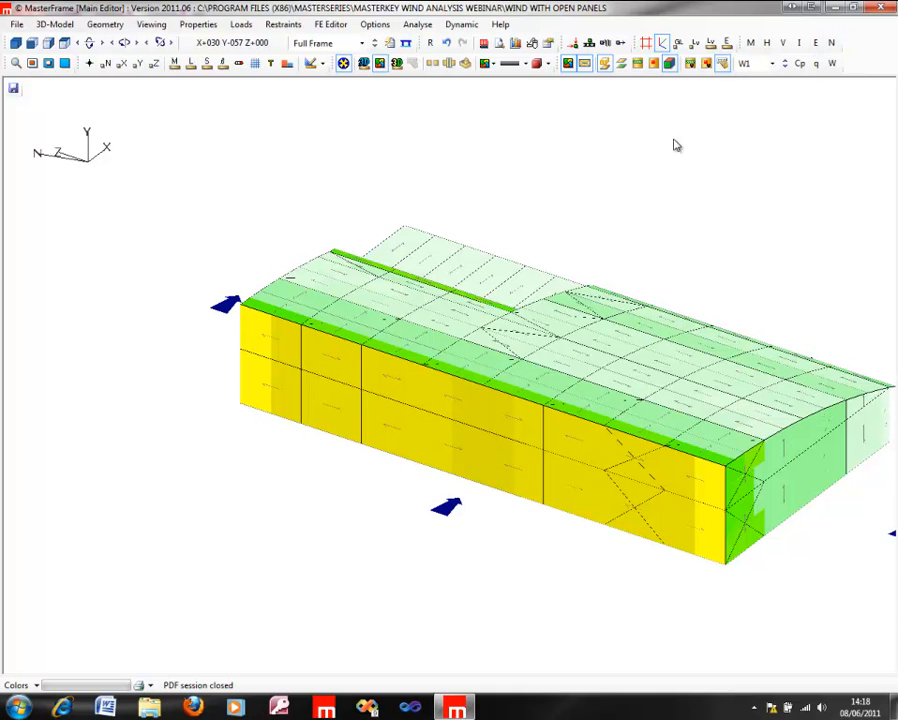
pyautogui.moveTo(620, 326); pyautogui.dragTo(452, 350, button='middle')
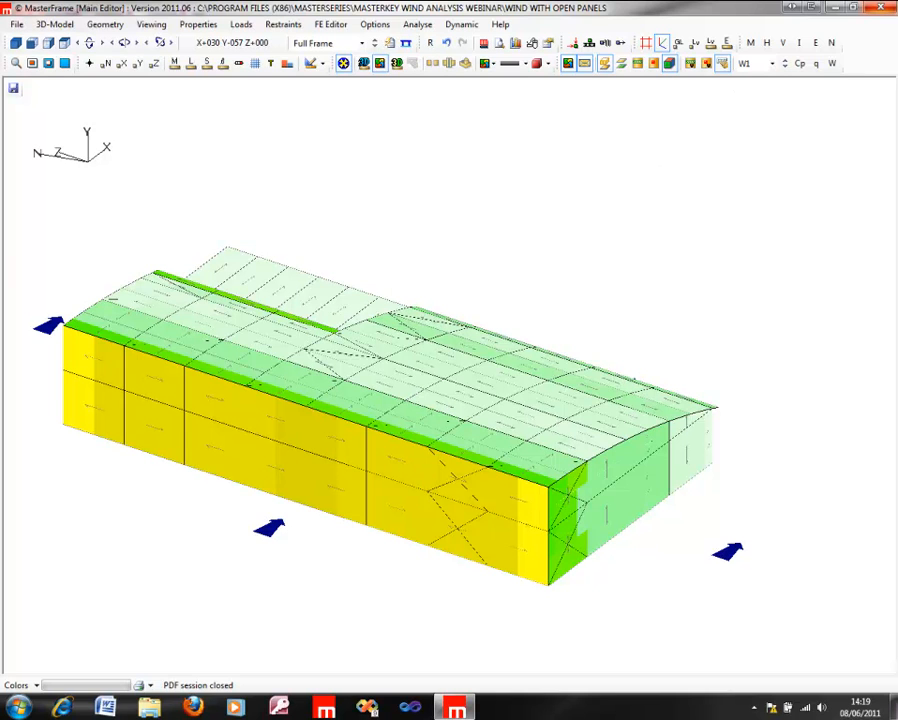
# Step: Show the Cpe values for W1 and examine them around the gable corner and roof edge
pyautogui.click(800, 64)
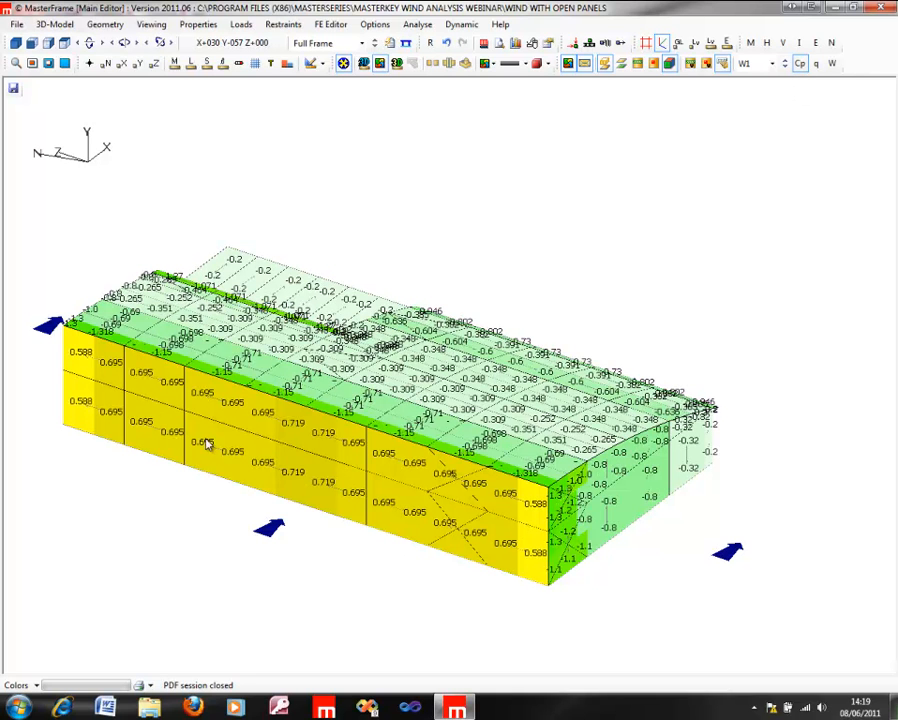
pyautogui.moveTo(697, 528); pyautogui.dragTo(173, 373, button='middle')
pyautogui.moveTo(499, 469); pyautogui.dragTo(430, 365, button='middle')
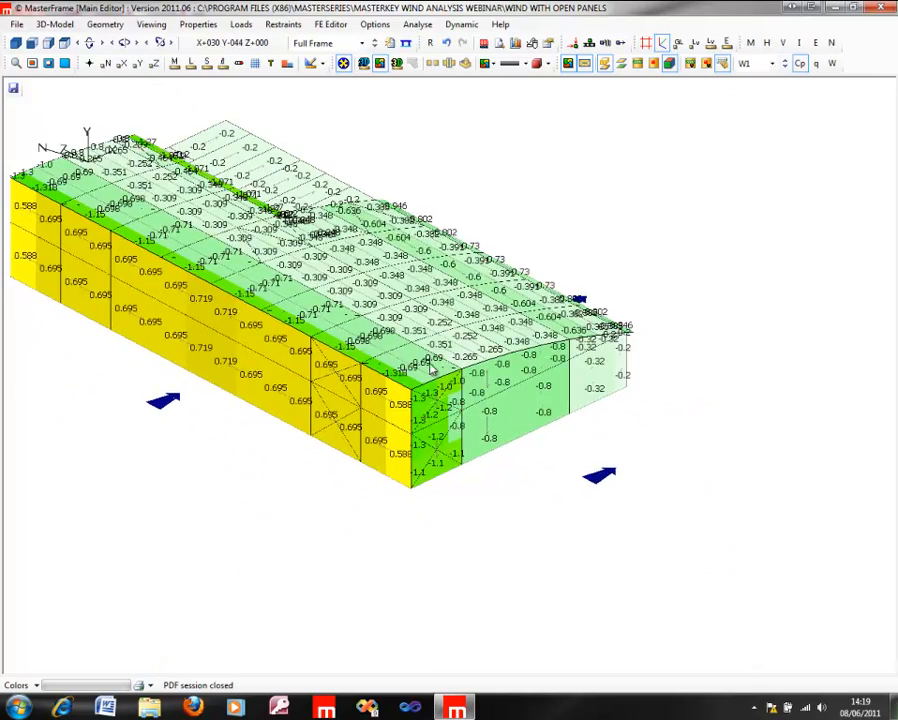
pyautogui.scroll(3, 432, 368)
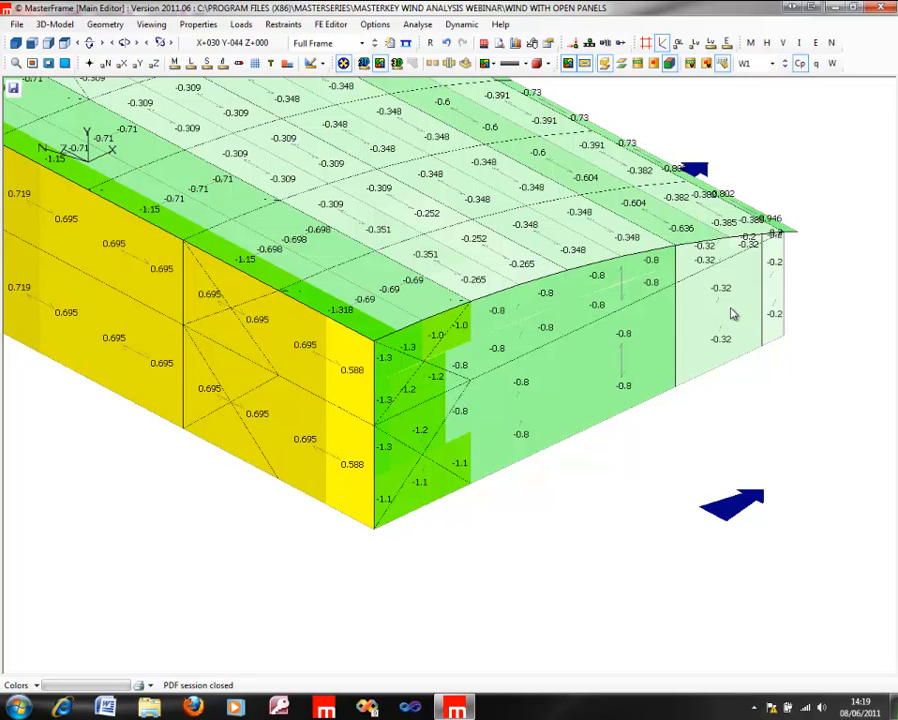
# Step: Label the W1 surfaces with their wind zones, replace these with the q values, and examine the long wall and roof
pyautogui.click(832, 64)
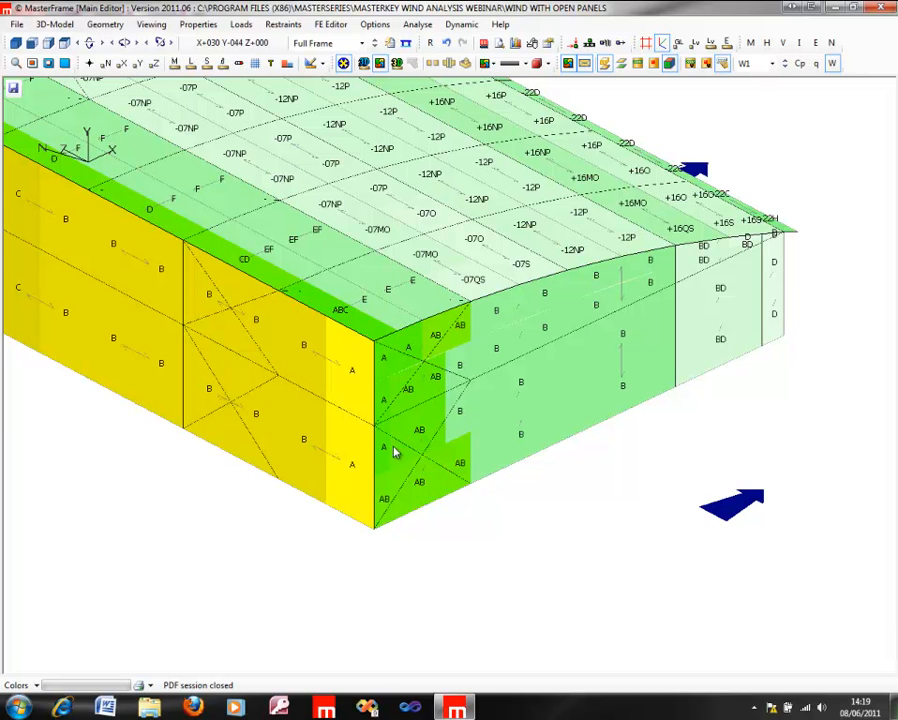
pyautogui.click(816, 63)
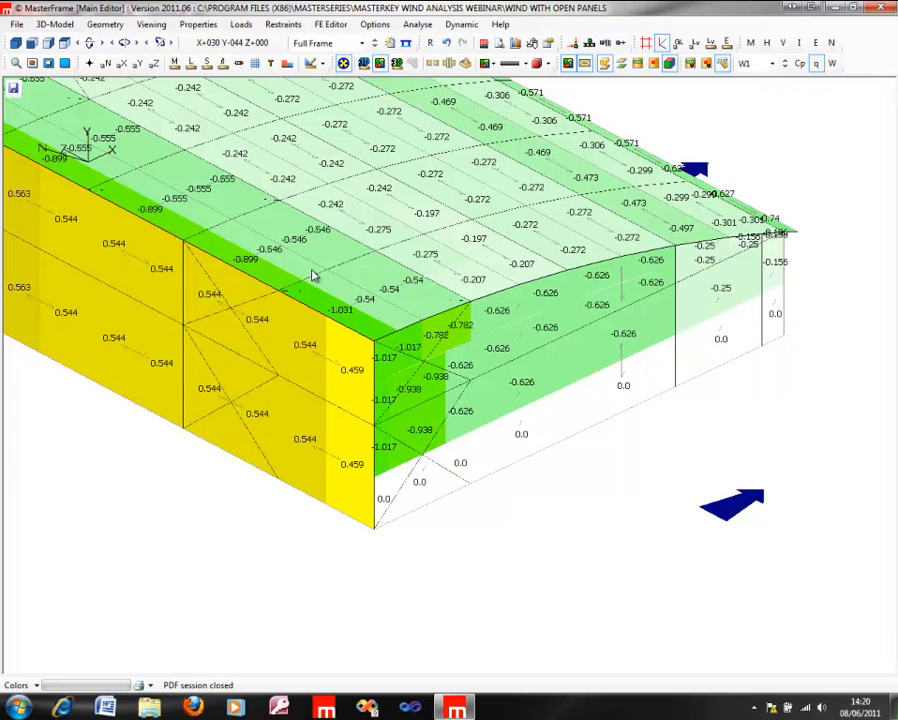
pyautogui.moveTo(292, 272); pyautogui.dragTo(493, 330, button='middle')
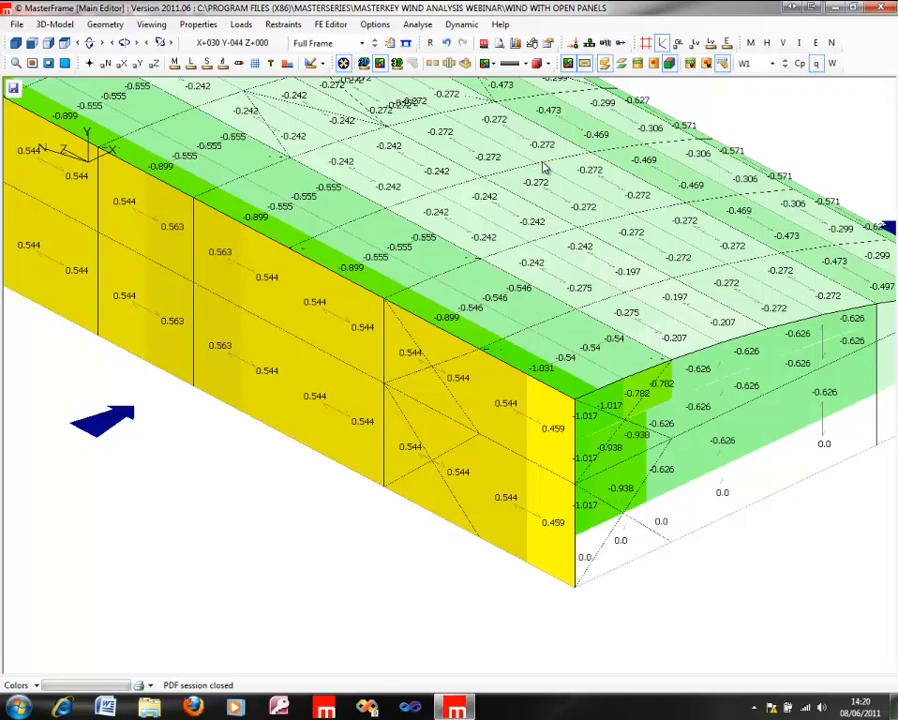
pyautogui.moveTo(198, 391); pyautogui.dragTo(283, 308, button='middle')
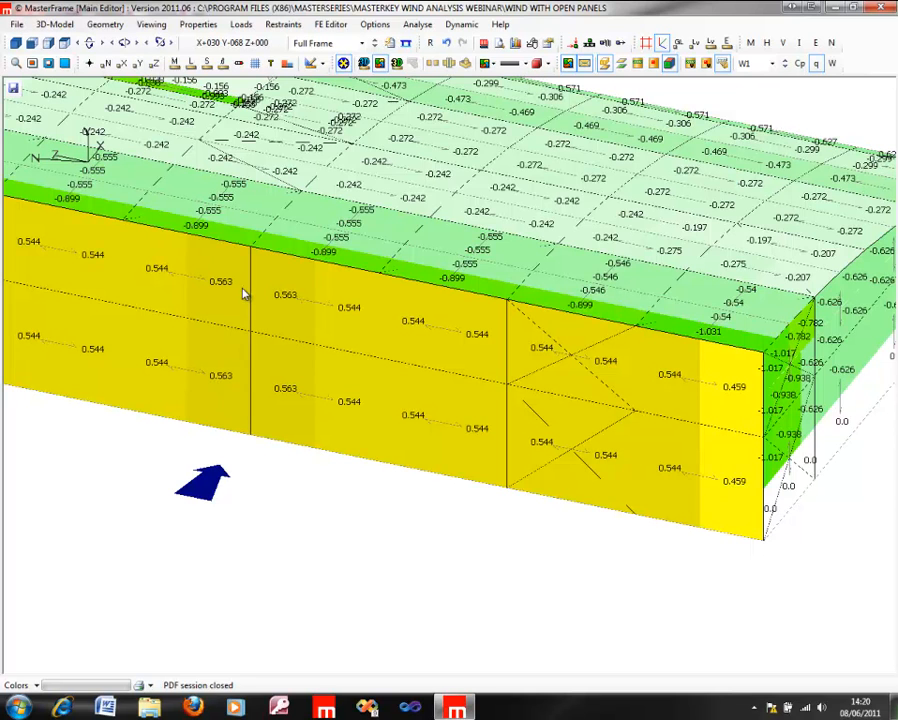
# Step: Switch the area loading to wind group W2 and examine the q values on the windward gable and roof
pyautogui.click(785, 67)
pyautogui.moveTo(378, 377); pyautogui.dragTo(32, 335, button='middle')
pyautogui.scroll(-5, 505, 517)
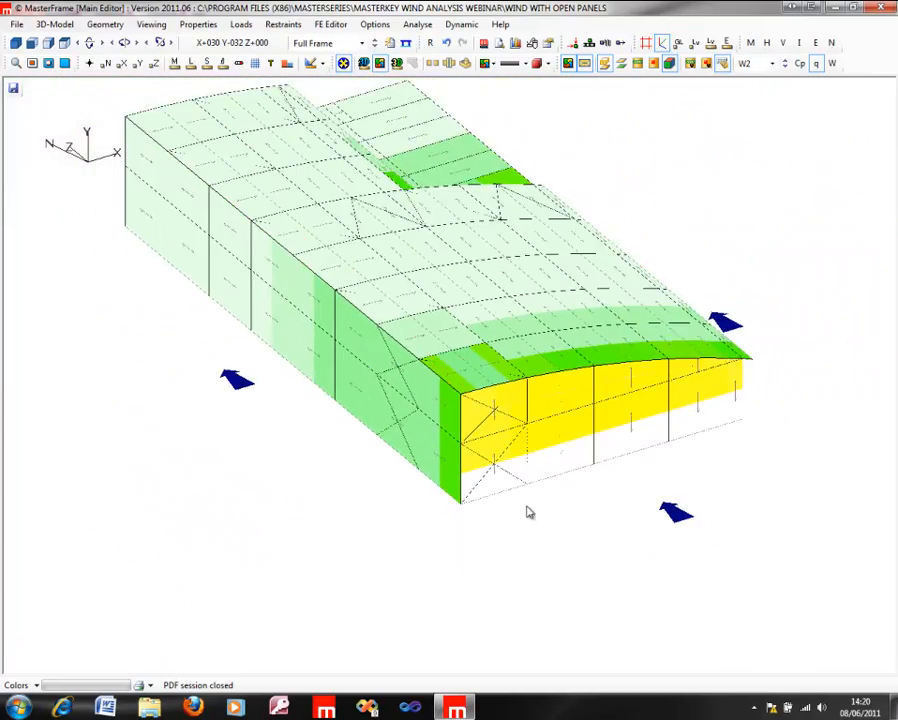
pyautogui.moveTo(739, 432); pyautogui.dragTo(427, 325, button='middle')
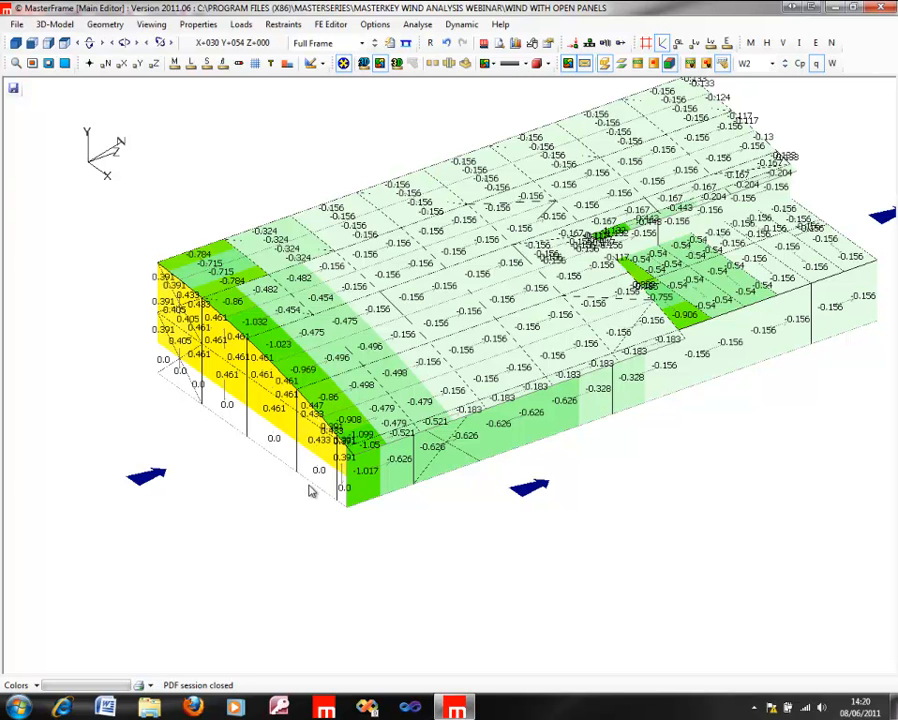
# Step: Step the area loading through wind groups W3 and W4, return to W3, and examine the lower roof side
pyautogui.click(785, 59)
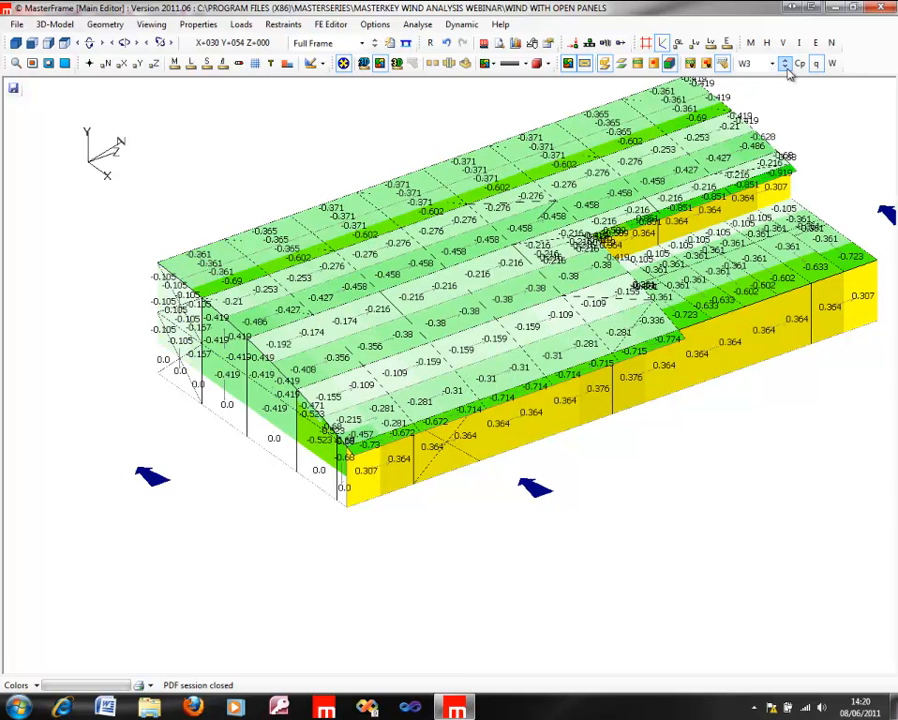
pyautogui.click(787, 68)
pyautogui.moveTo(660, 335); pyautogui.dragTo(486, 337, button='middle')
pyautogui.moveTo(424, 380); pyautogui.dragTo(66, 364, button='middle')
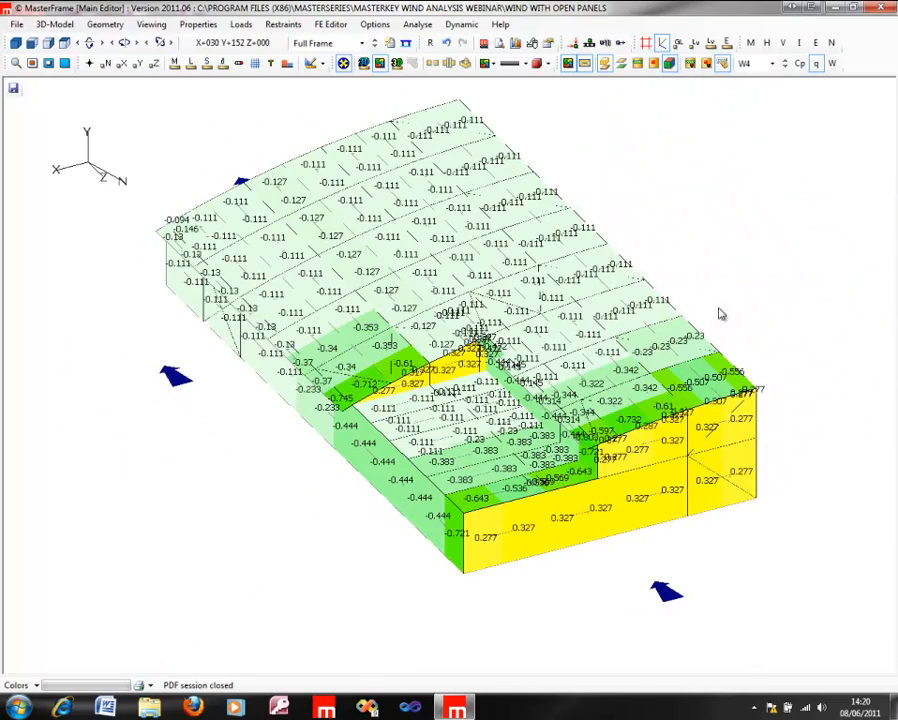
pyautogui.click(787, 68)
pyautogui.moveTo(352, 157); pyautogui.dragTo(281, 176, button='middle')
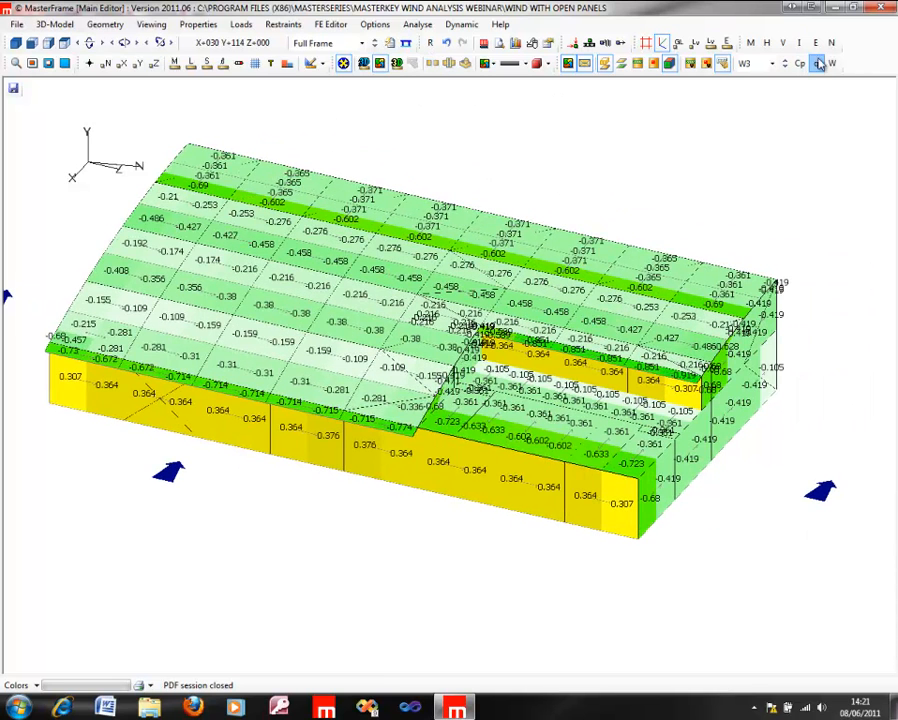
# Step: Reset the area loading to all wind groups W1-W8 and turn off the wind panel display to leave the bare frame
pyautogui.click(772, 63)
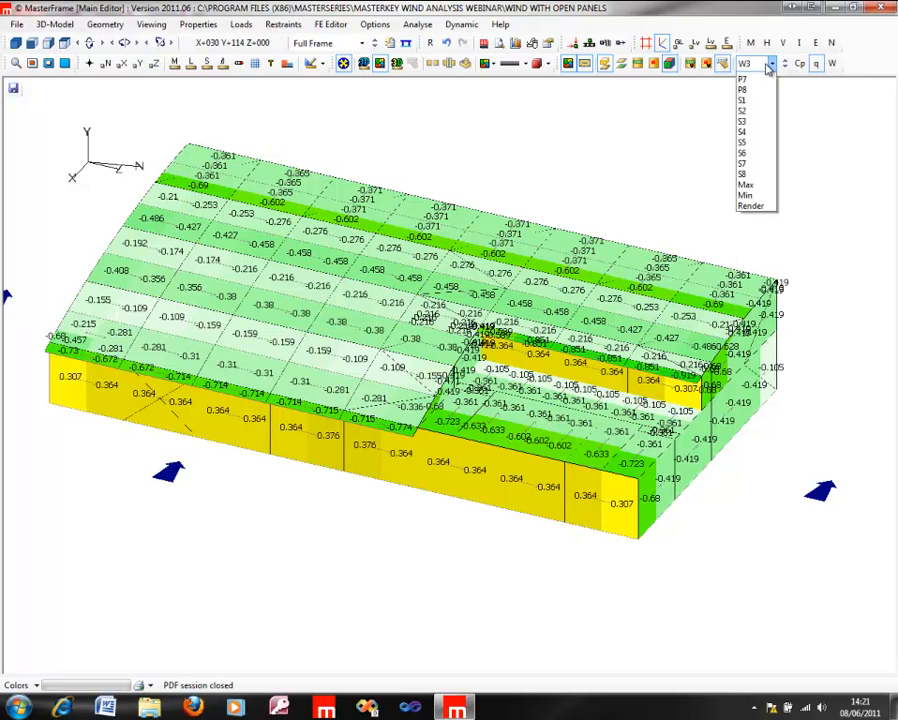
pyautogui.click(756, 78)
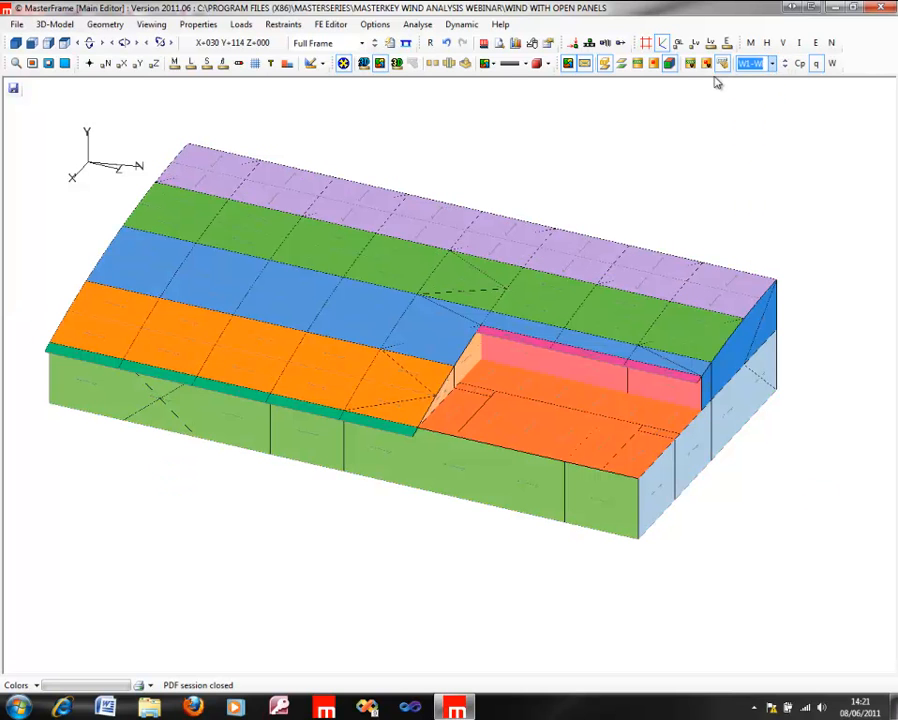
pyautogui.click(604, 64)
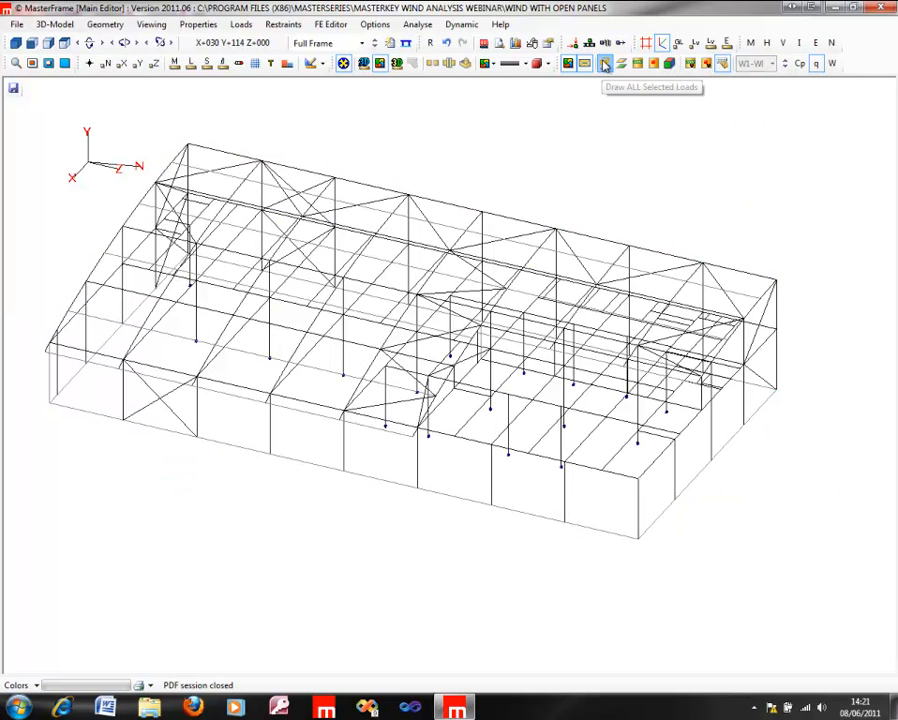
# Step: Open the frame load diagram for all loading cases and show load group W1, wind direction 0 degrees from X axis
pyautogui.click(484, 46)
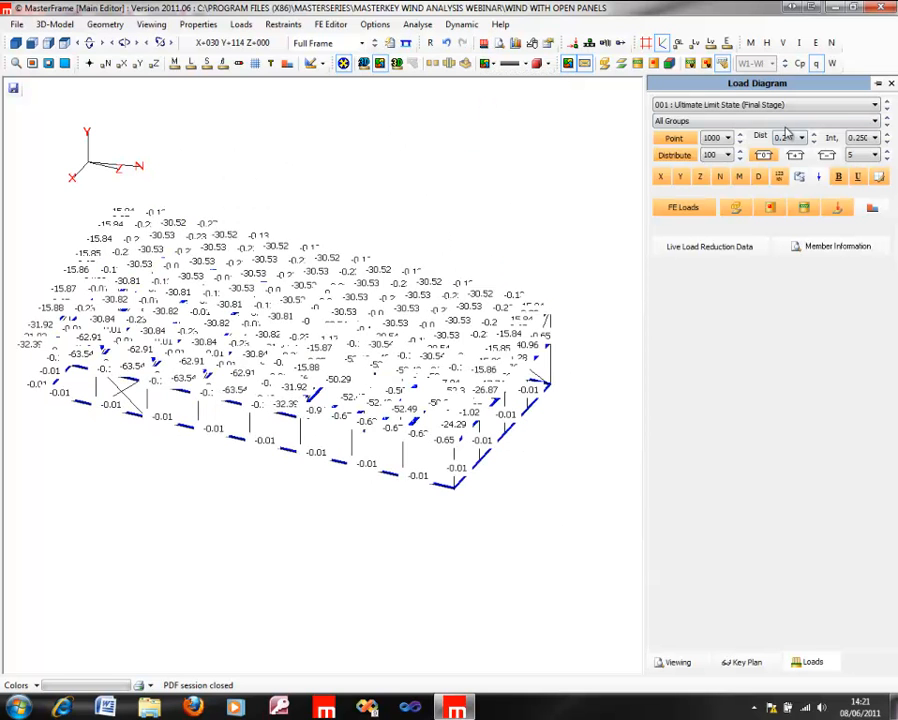
pyautogui.click(764, 106)
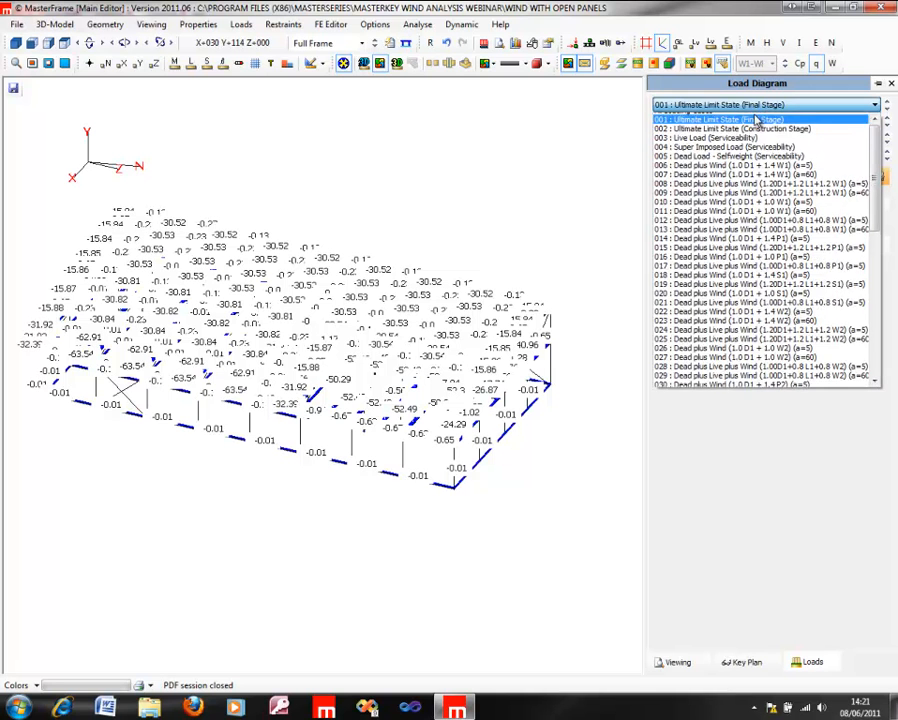
pyautogui.scroll(1, 757, 120)
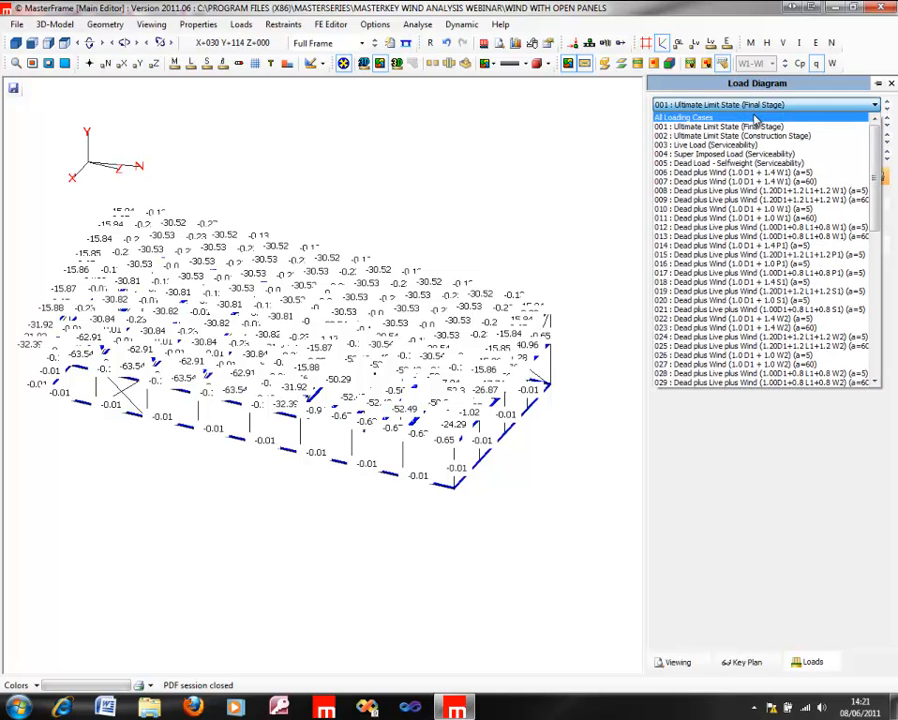
pyautogui.click(704, 118)
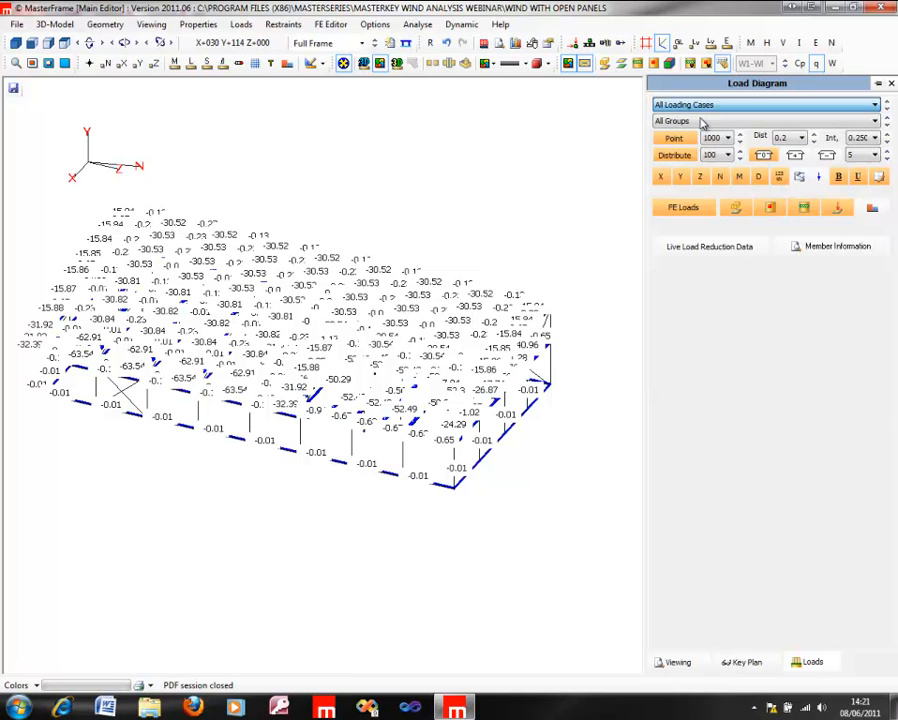
pyautogui.click(704, 121)
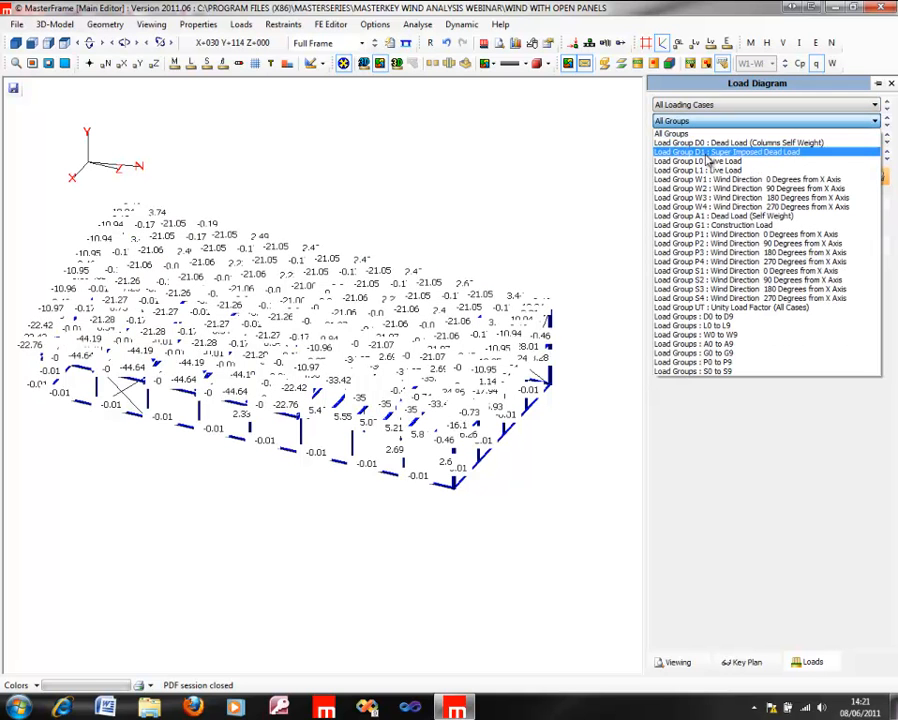
pyautogui.click(708, 180)
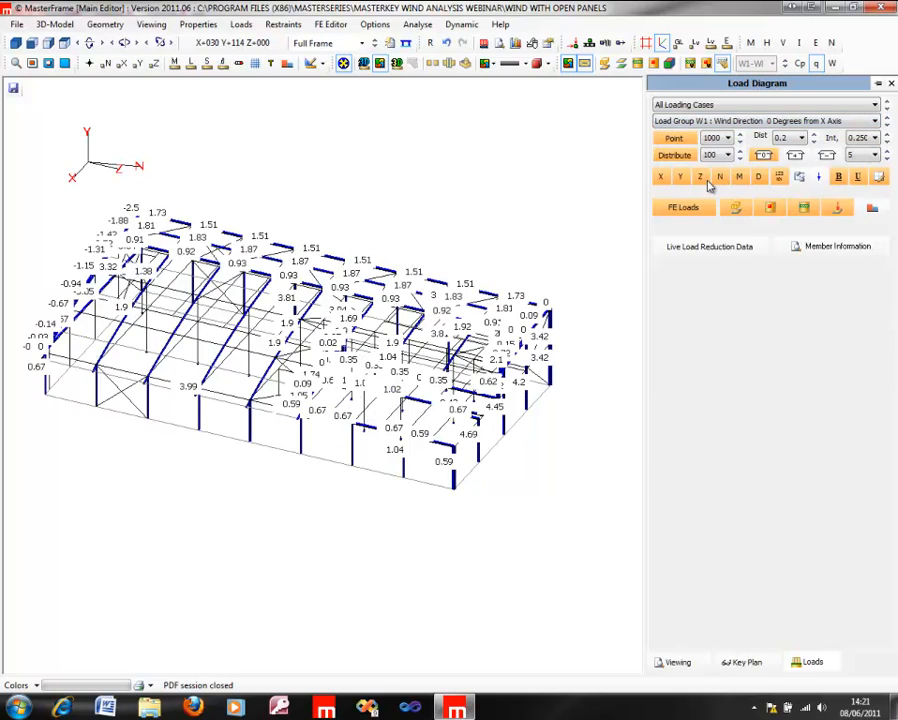
# Step: Switch the load diagram to load group P1, wind direction 0 degrees, and set the distributed load scale to 5
pyautogui.press('Down')
pyautogui.press('Down')
pyautogui.press('Down')
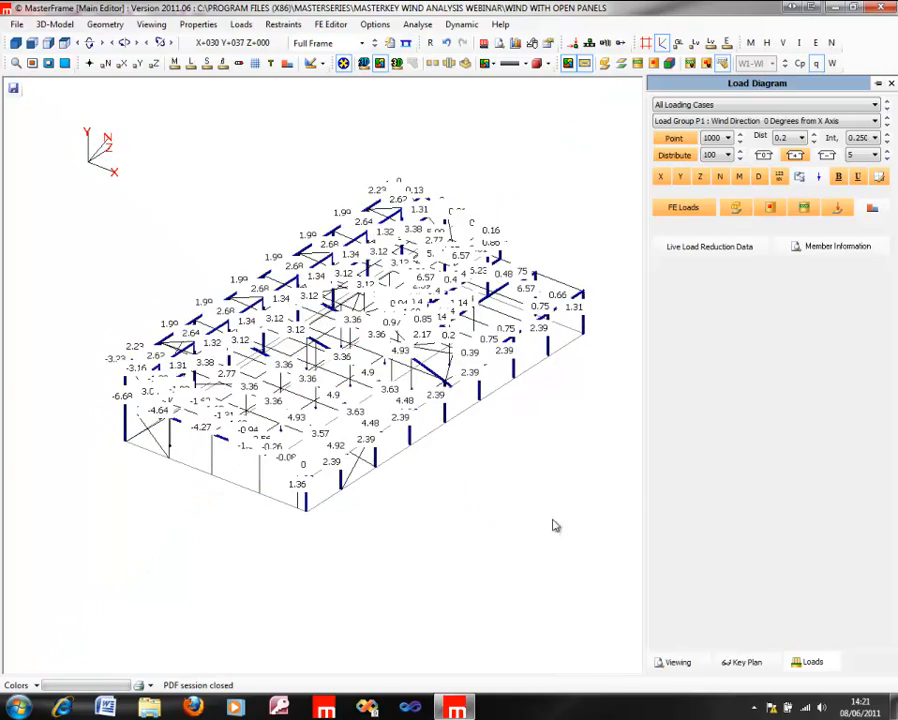
pyautogui.scroll(5, 243, 370)
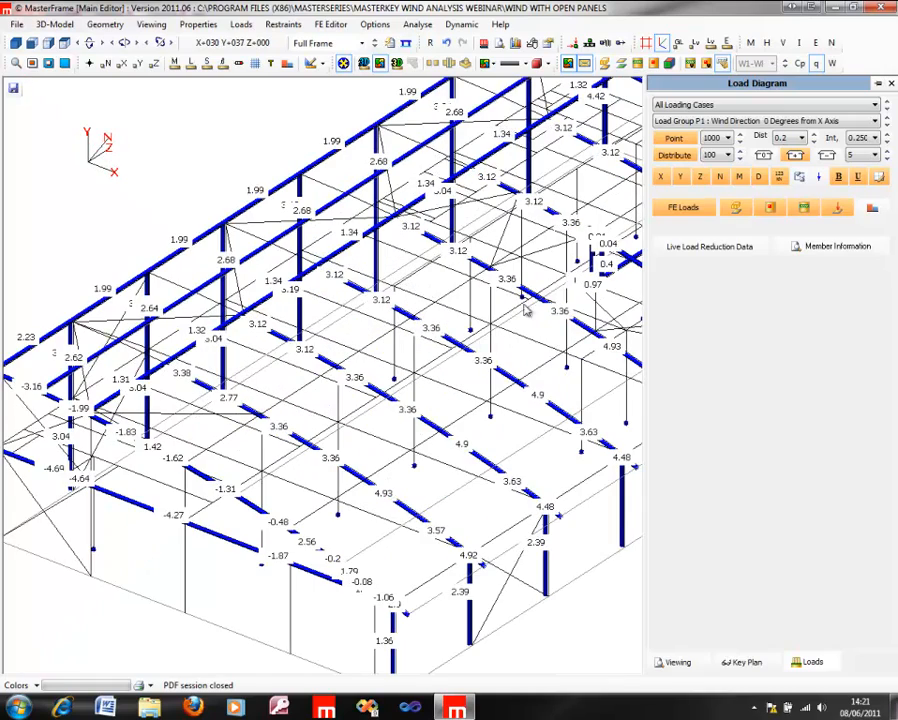
pyautogui.click(741, 157)
pyautogui.click(741, 157)
pyautogui.click(741, 157)
pyautogui.click(741, 157)
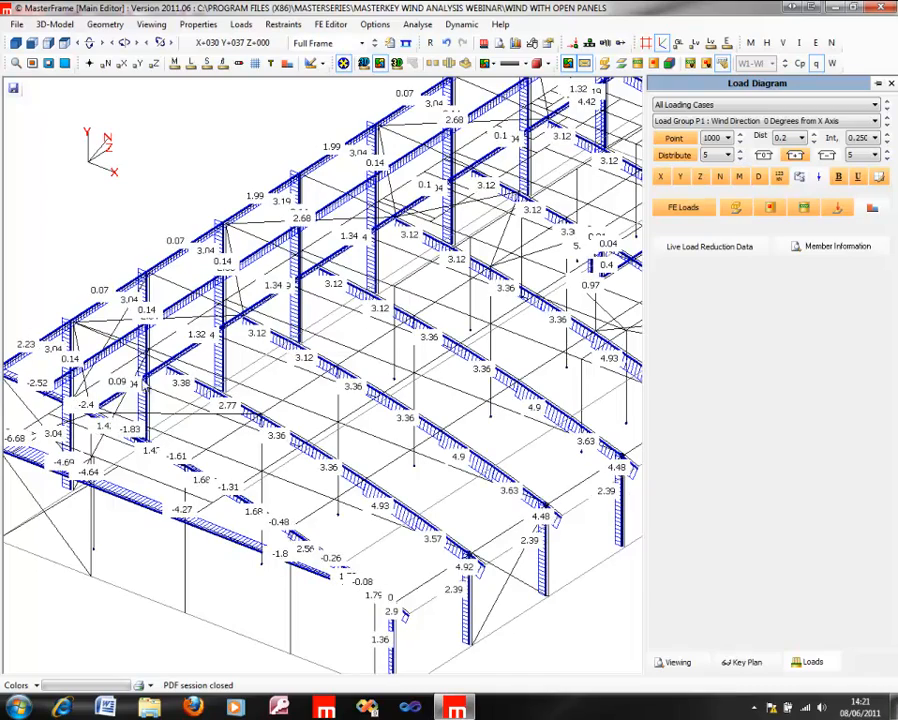
# Step: Examine the P1 distributed loads on the rafters, columns and side rails from several angles
pyautogui.moveTo(290, 377); pyautogui.dragTo(144, 324, button='middle')
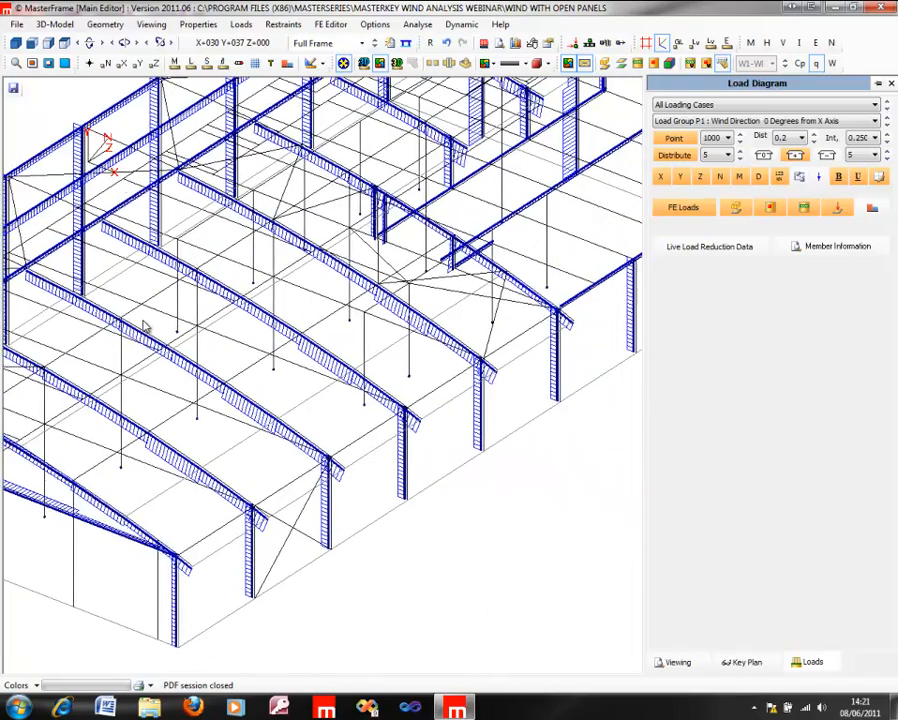
pyautogui.moveTo(221, 328); pyautogui.dragTo(372, 350, button='middle')
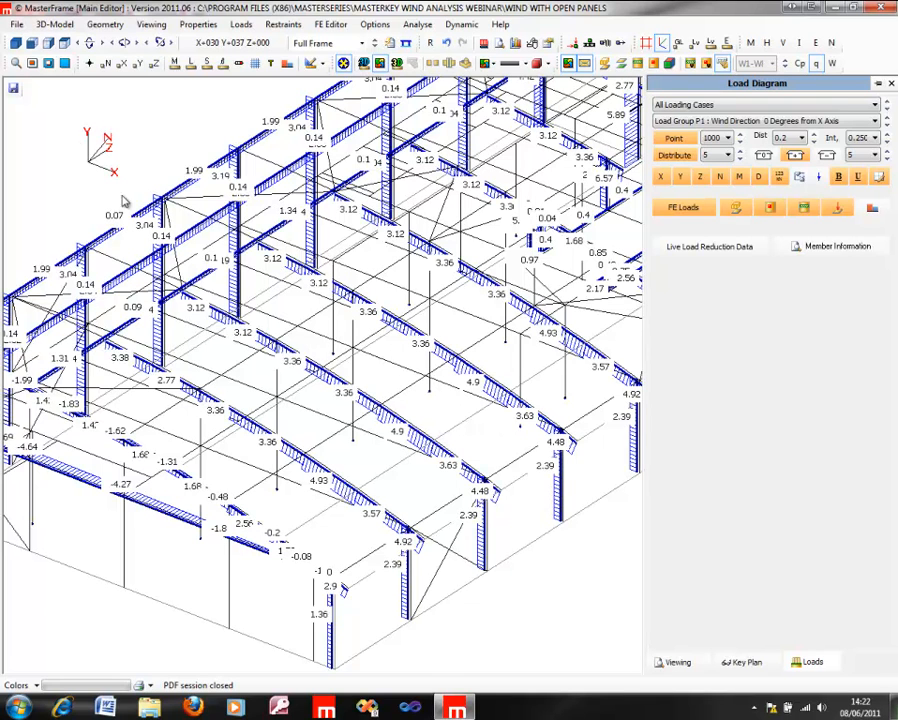
pyautogui.moveTo(339, 382); pyautogui.dragTo(712, 405, button='middle')
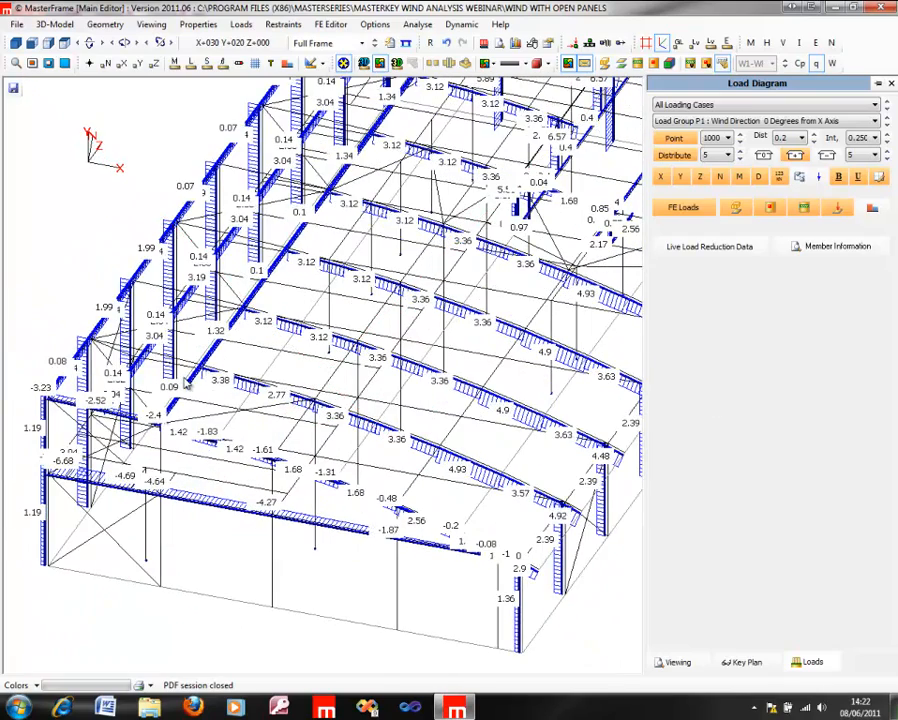
pyautogui.scroll(2, 320, 362)
pyautogui.scroll(1, 320, 362)
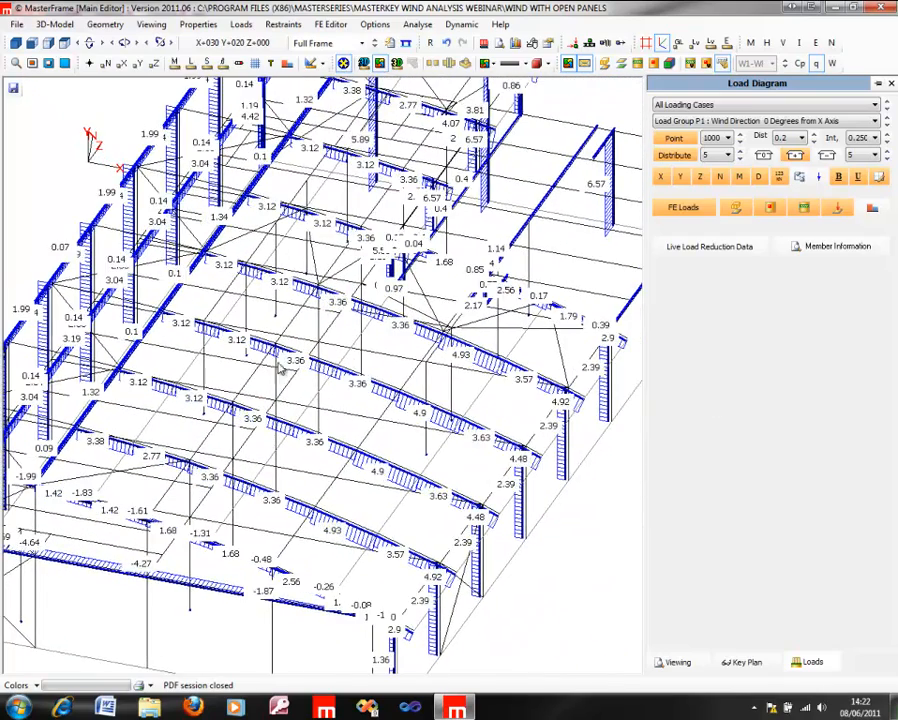
pyautogui.scroll(1, 367, 373)
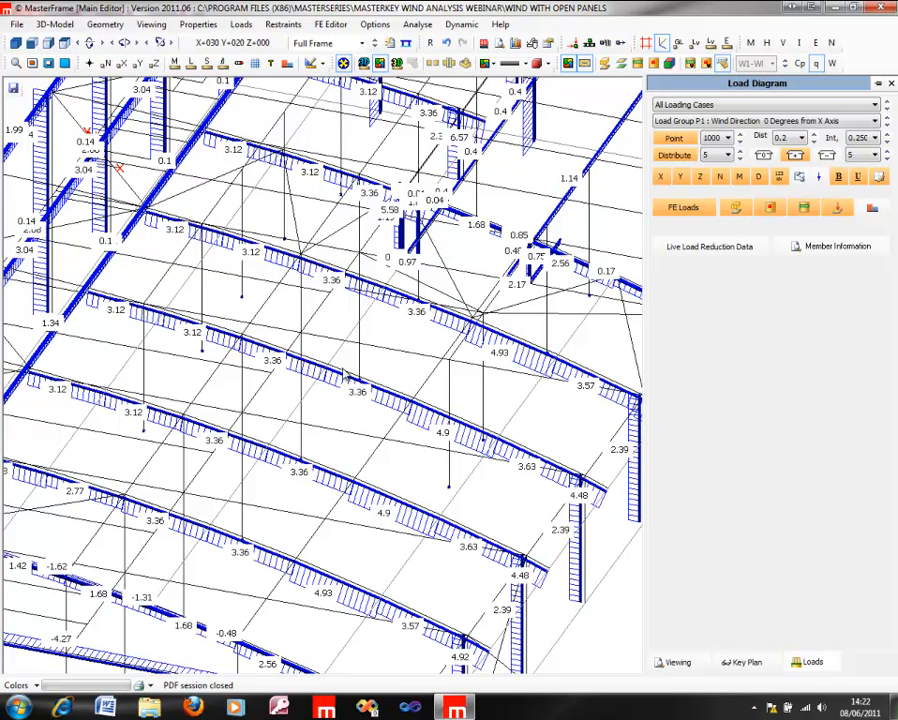
pyautogui.moveTo(221, 333); pyautogui.dragTo(479, 431, button='middle')
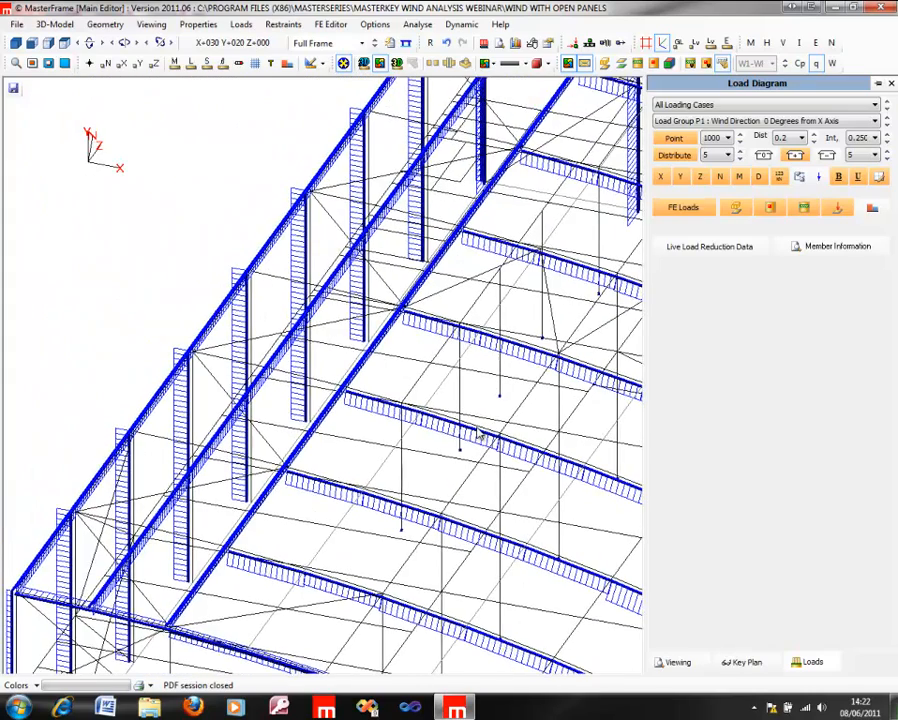
pyautogui.moveTo(320, 418); pyautogui.dragTo(842, 453, button='middle')
# Step: Compare the member loads for wind direction 0 degrees by showing load group W1, then returning to load group P1
pyautogui.click(780, 121)
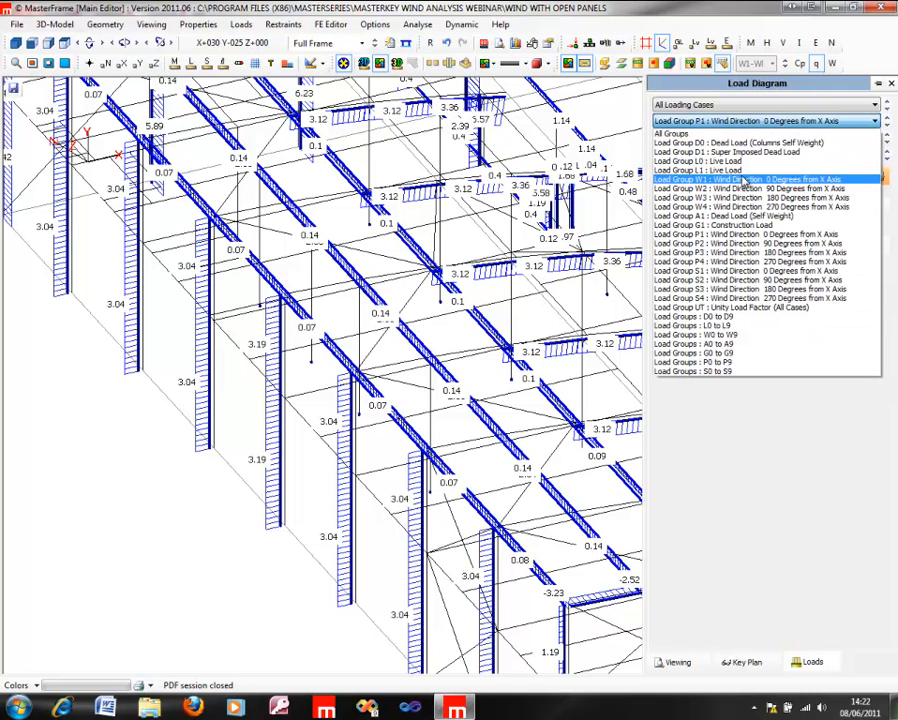
pyautogui.click(737, 179)
pyautogui.click(740, 121)
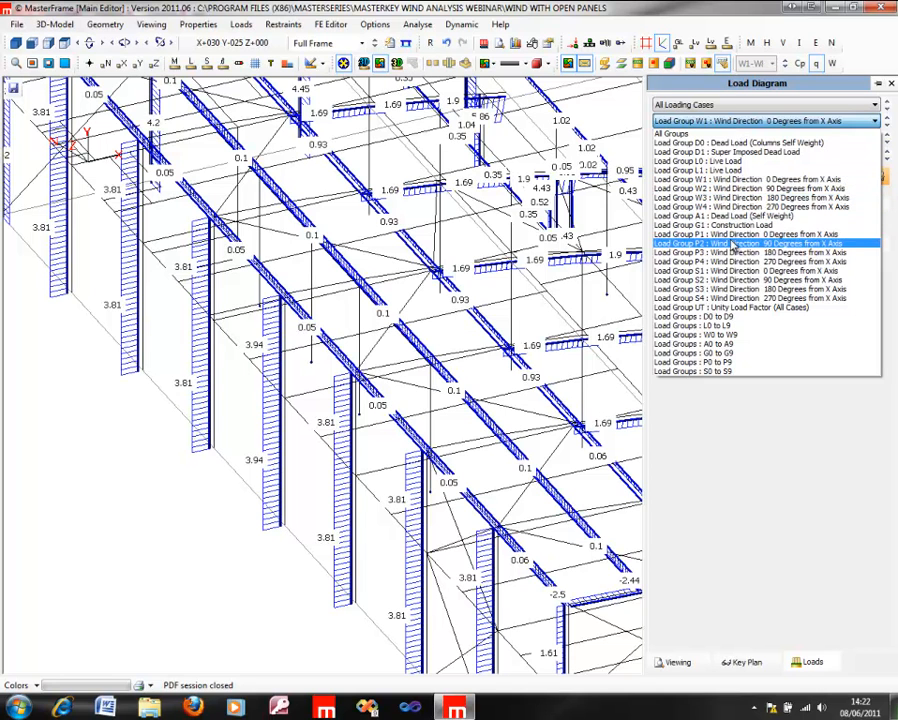
pyautogui.click(735, 236)
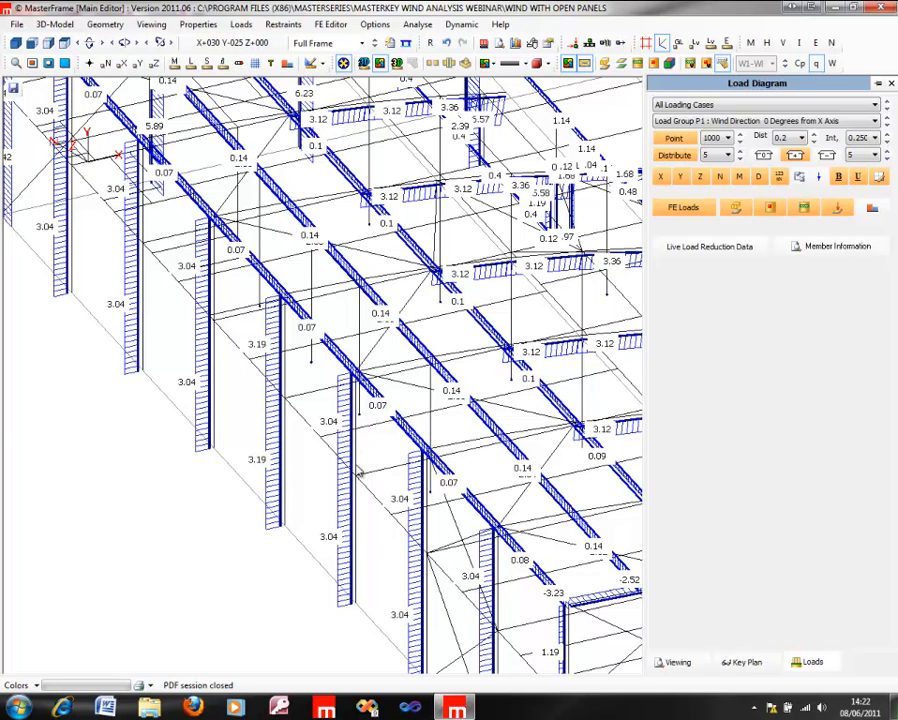
# Step: Show load group S1, wind direction 0 degrees, and examine its distributed loads on the columns and across the roof rafters
pyautogui.click(712, 121)
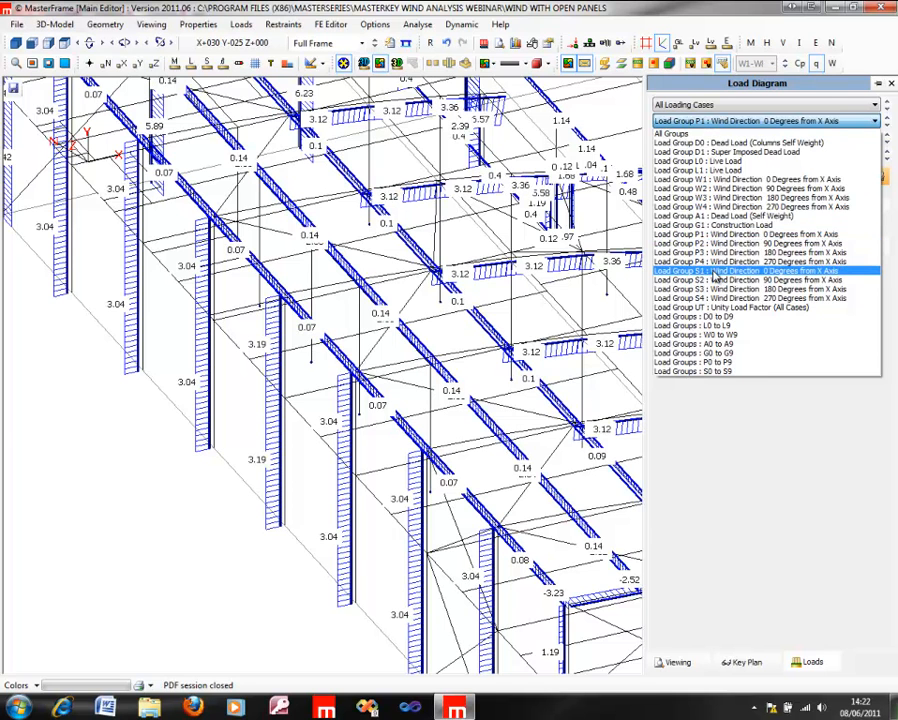
pyautogui.click(716, 272)
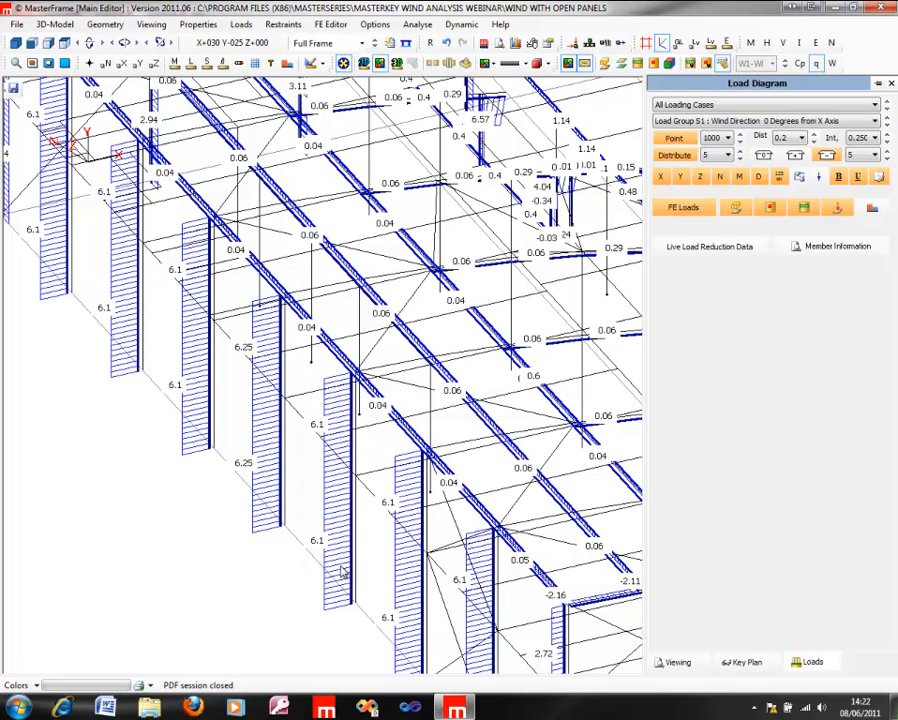
pyautogui.moveTo(562, 342); pyautogui.dragTo(235, 337, button='middle')
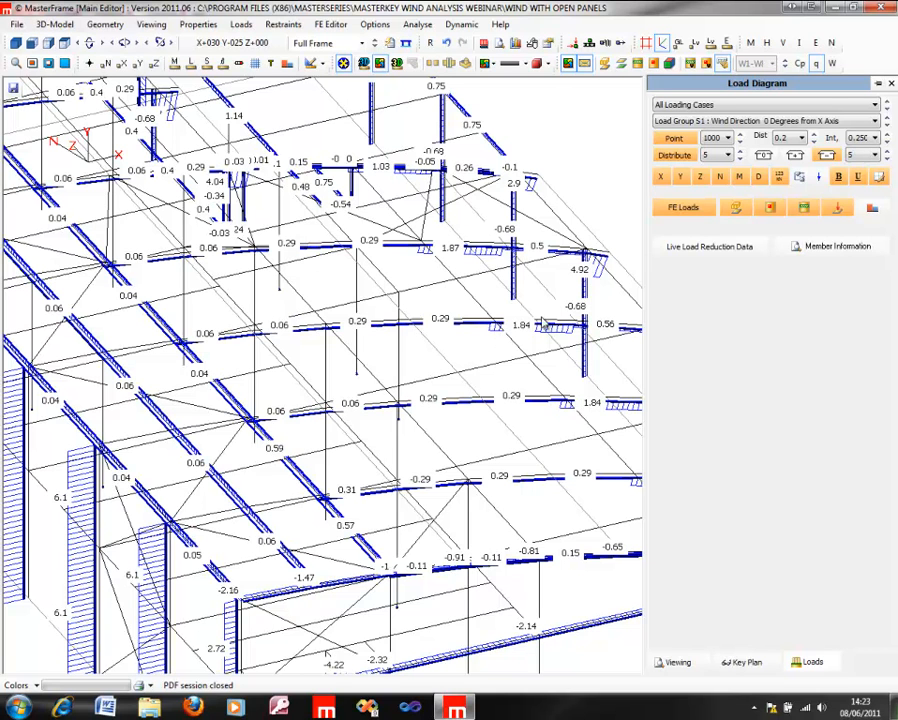
pyautogui.moveTo(468, 320); pyautogui.dragTo(415, 326, button='middle')
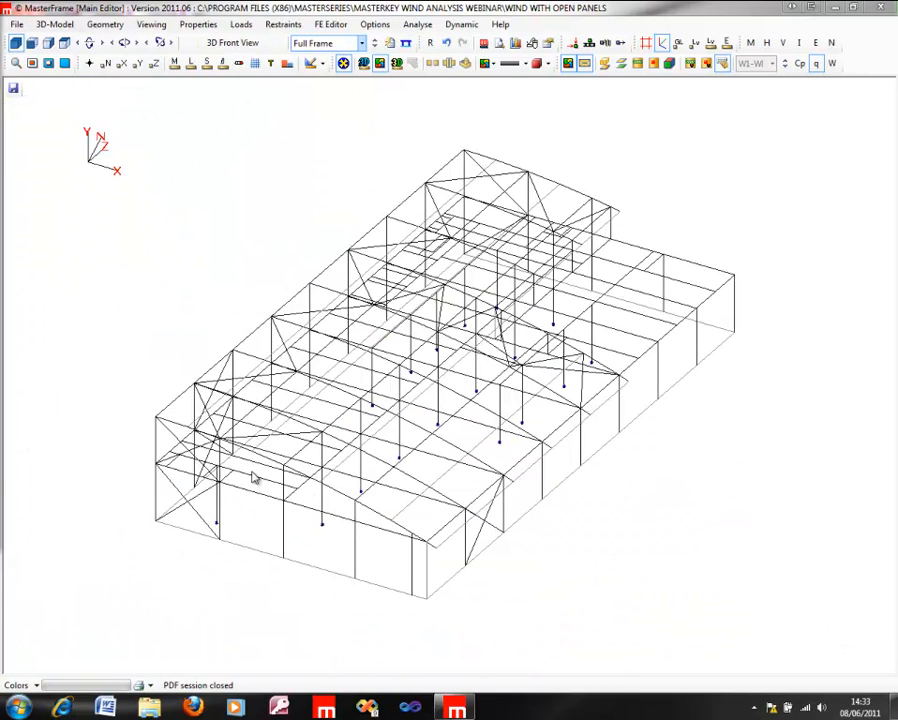
# Step: Open the member information and loading view and list the loads on rafter member 334
pyautogui.click(501, 44)
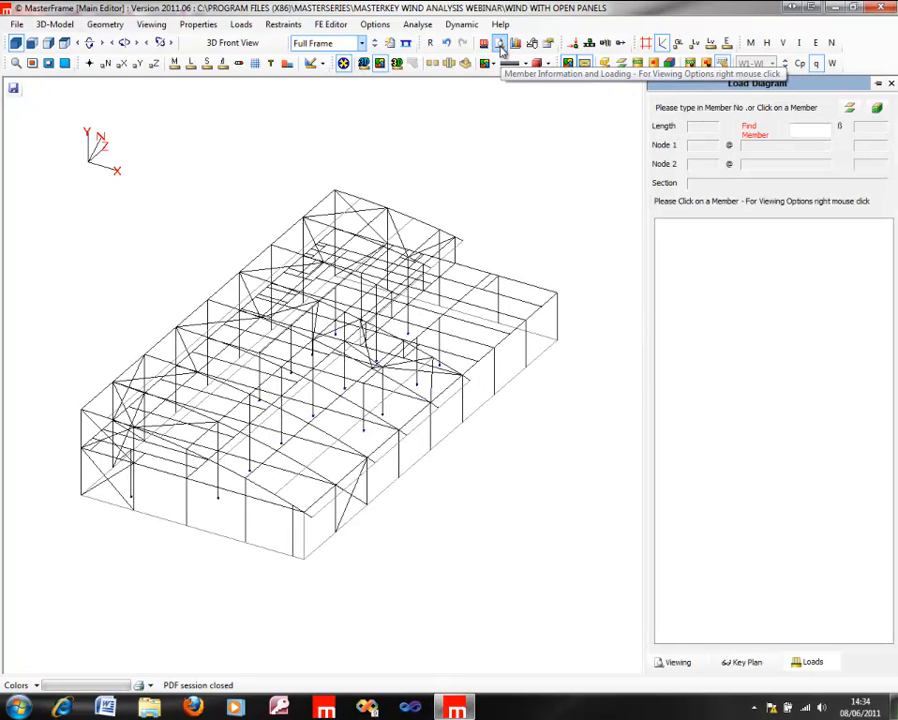
pyautogui.click(355, 405)
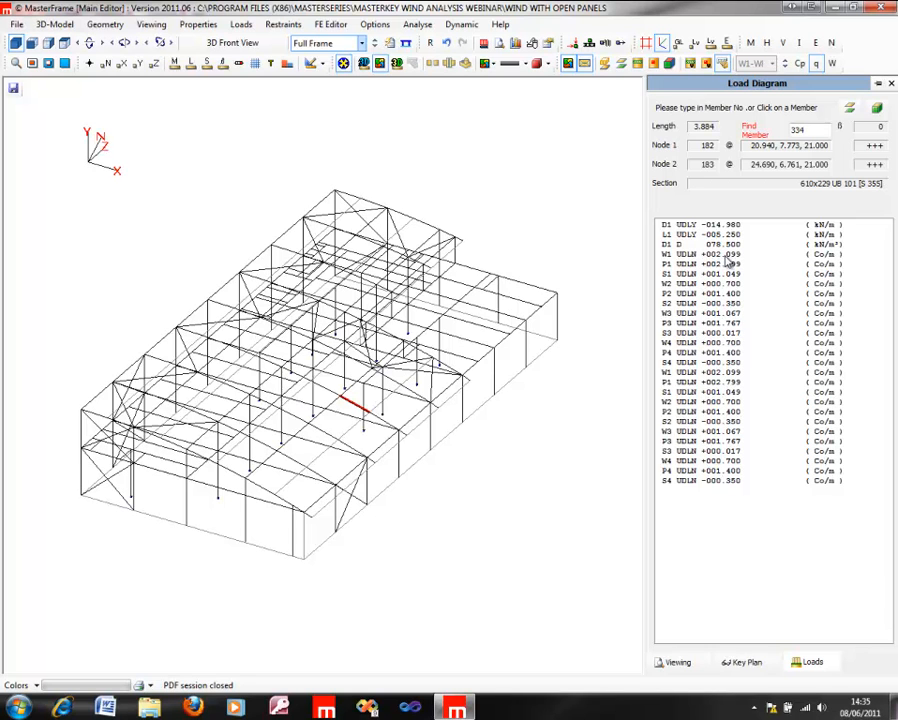
# Step: Close the member load list, save the current model and open the file Small Canopy & Parapet
pyautogui.click(892, 85)
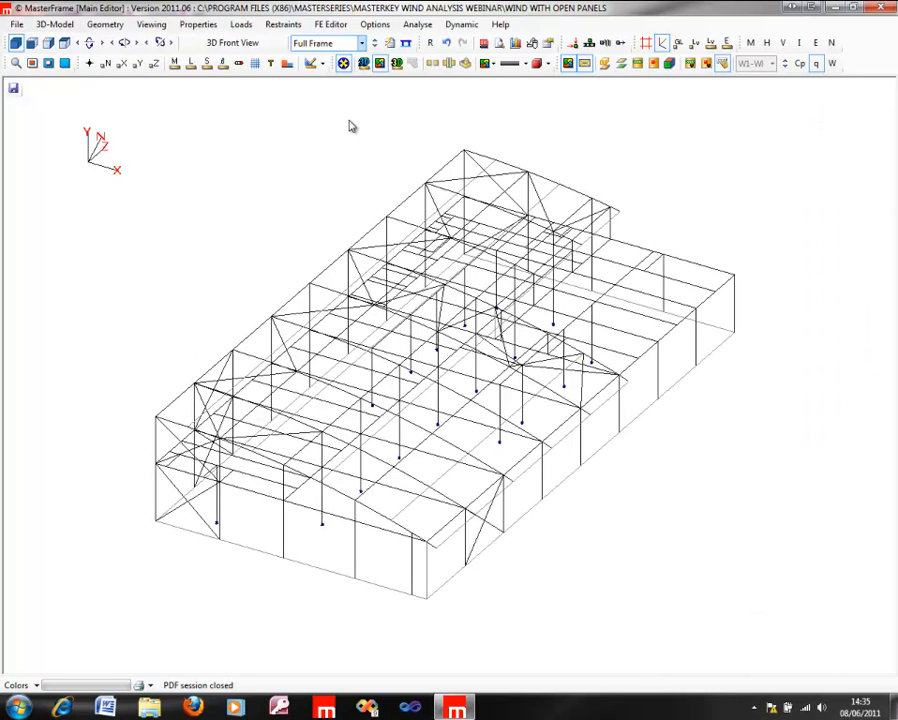
pyautogui.click(19, 26)
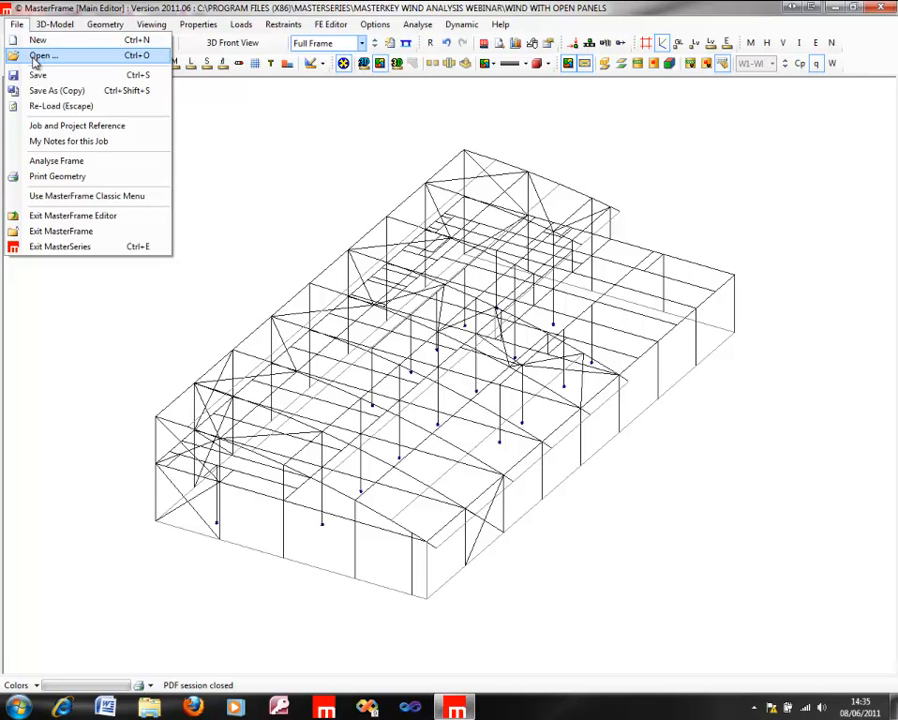
pyautogui.click(35, 57)
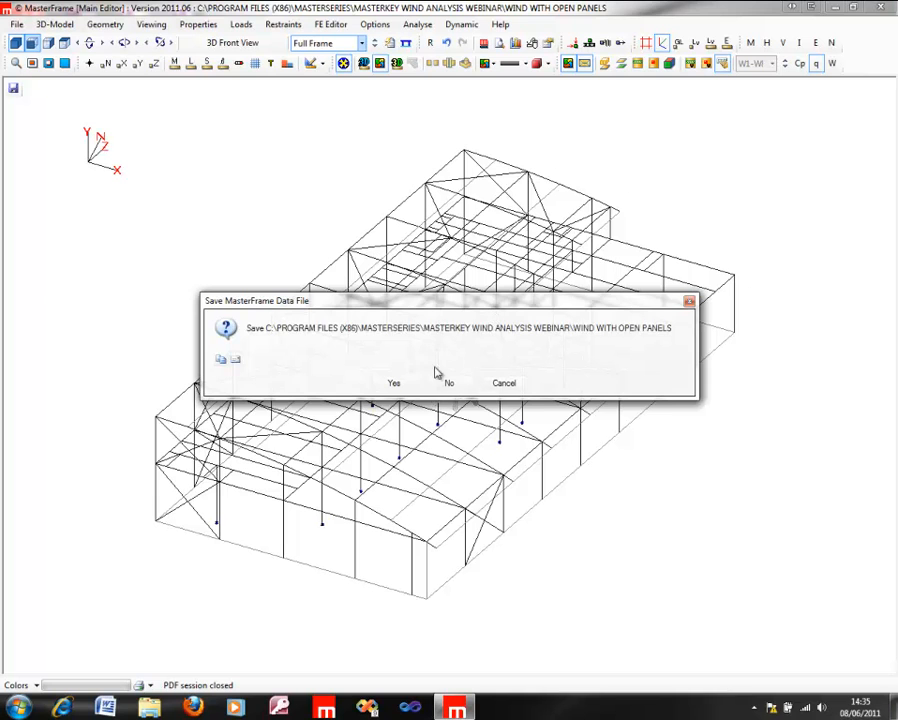
pyautogui.click(394, 385)
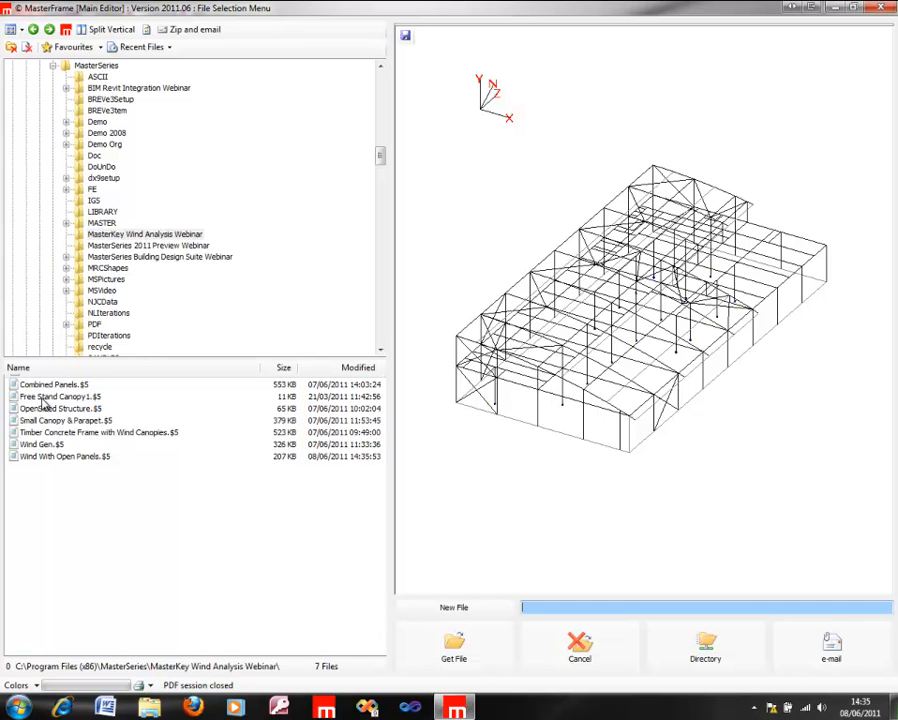
pyautogui.click(42, 420)
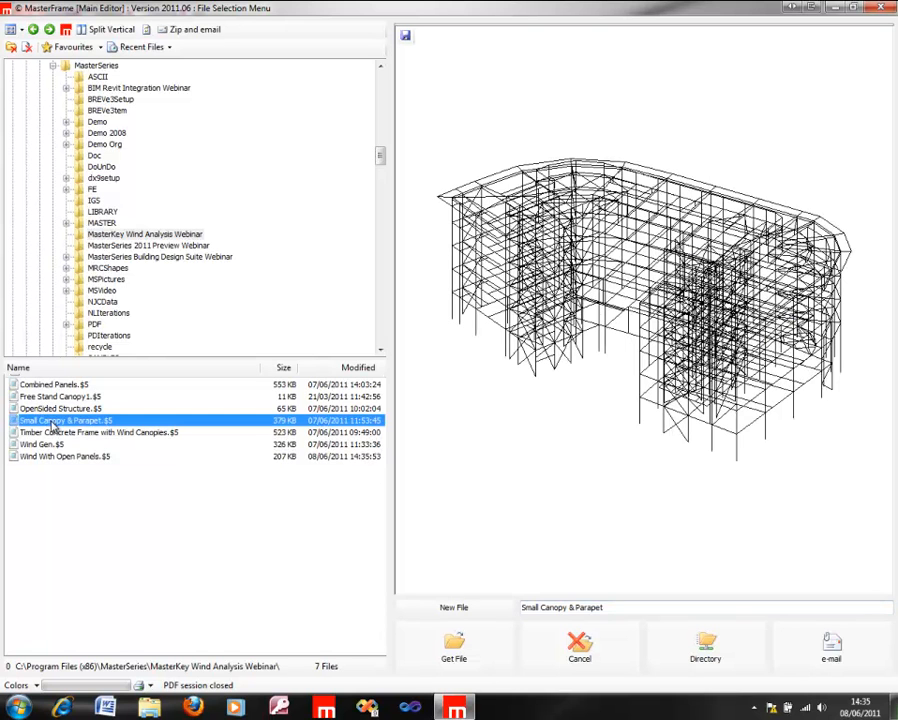
pyautogui.click(452, 640)
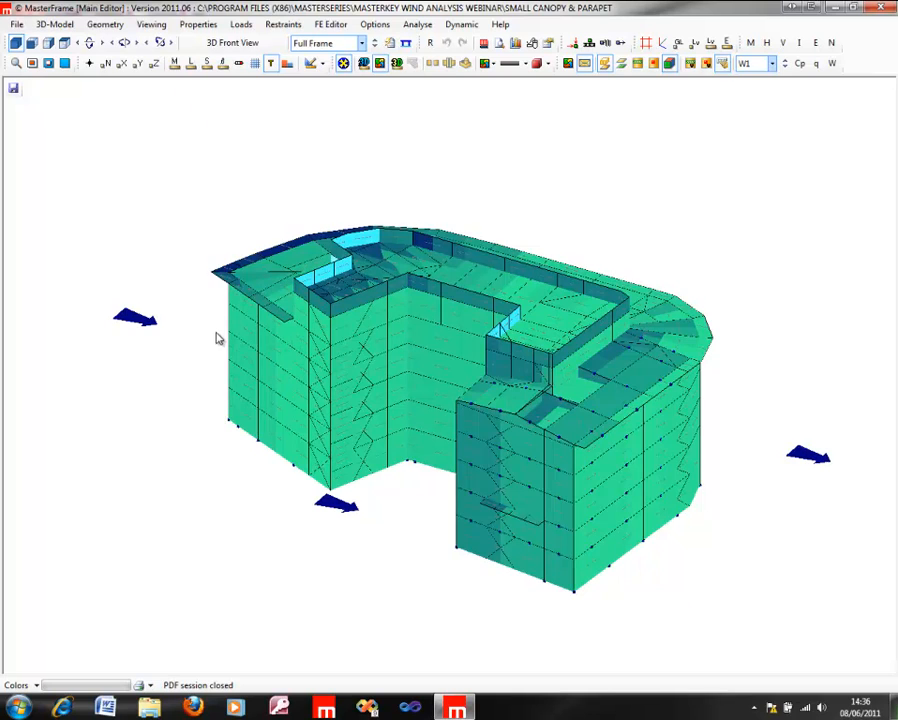
pyautogui.moveTo(890, 432); pyautogui.dragTo(896, 448, button='middle')
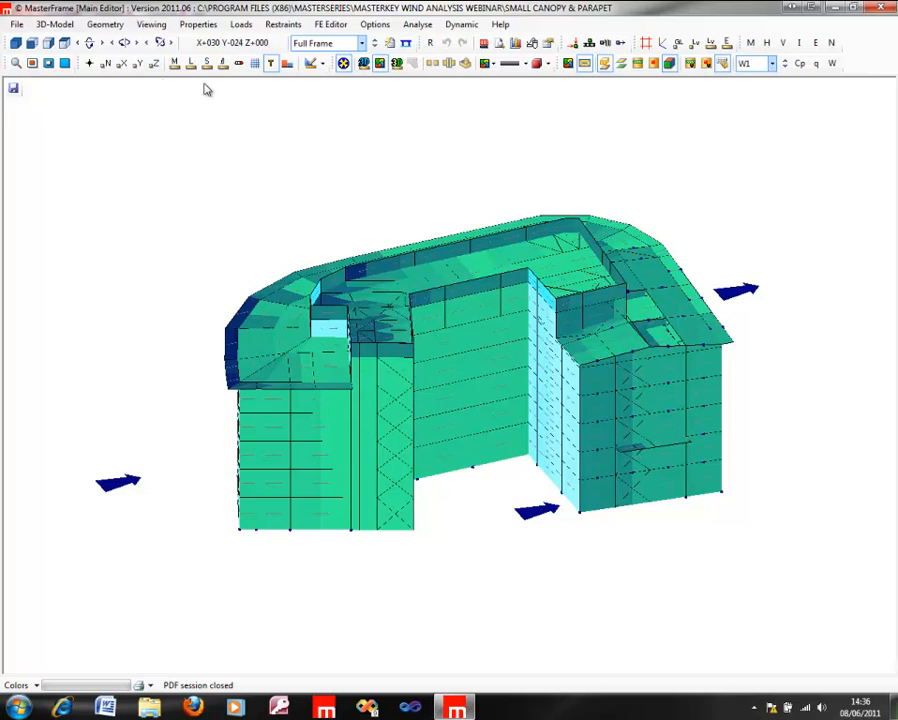
pyautogui.click(48, 29)
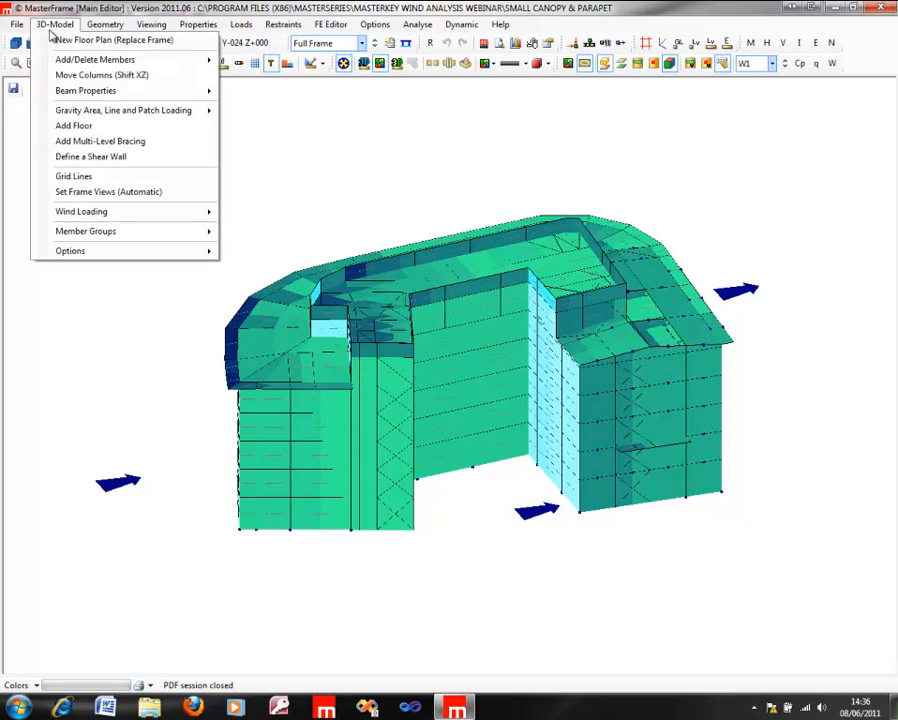
pyautogui.click(73, 192)
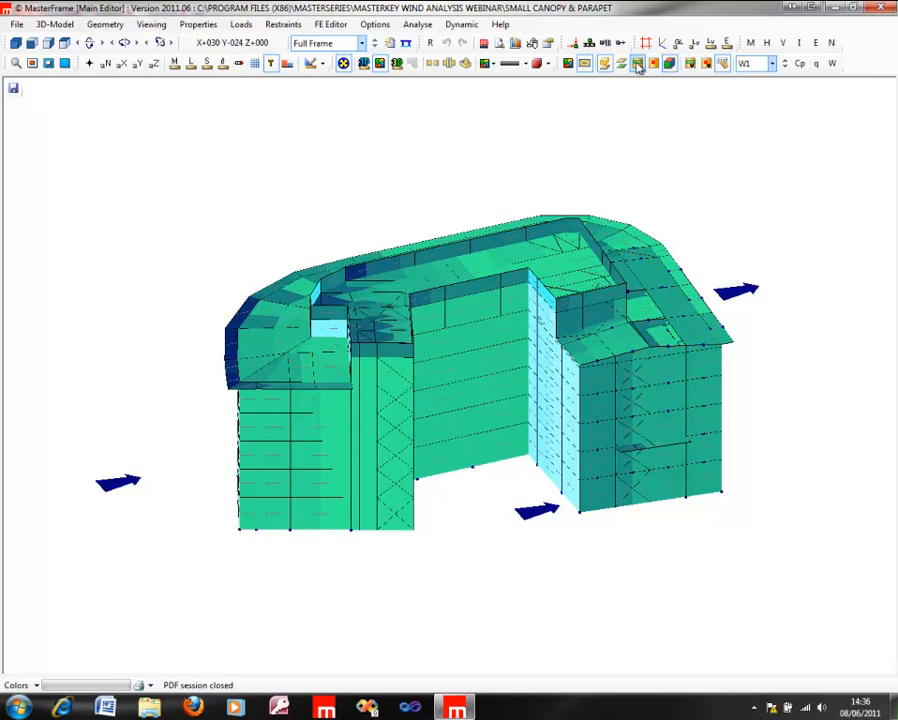
pyautogui.click(621, 63)
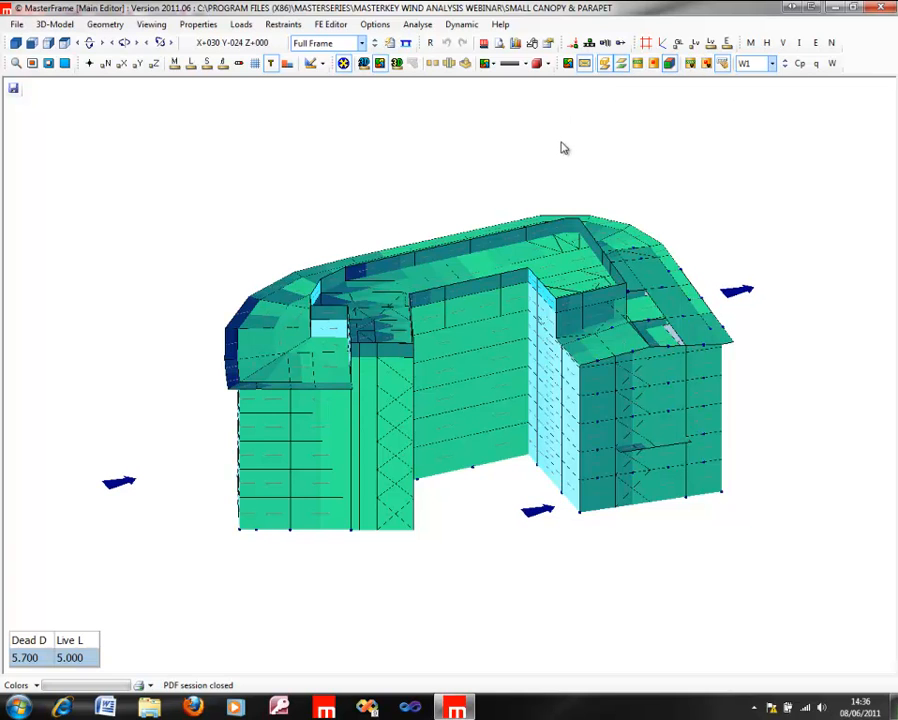
pyautogui.click(622, 64)
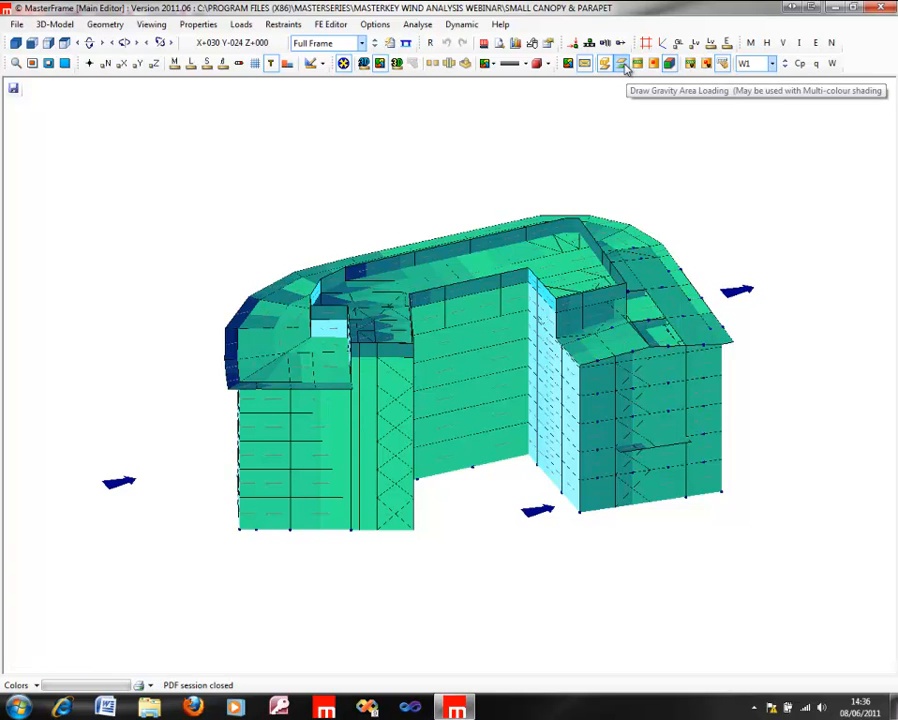
# Step: Display the Cp values for wind case W1 and examine the roof overhang corner above the windward curved wall
pyautogui.click(762, 64)
pyautogui.click(762, 68)
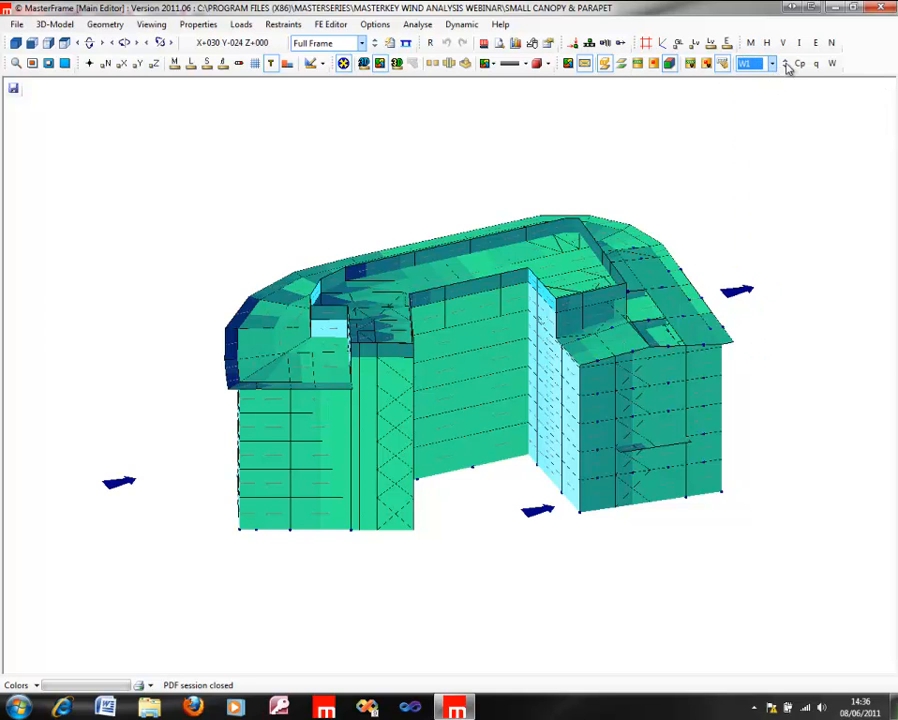
pyautogui.click(800, 64)
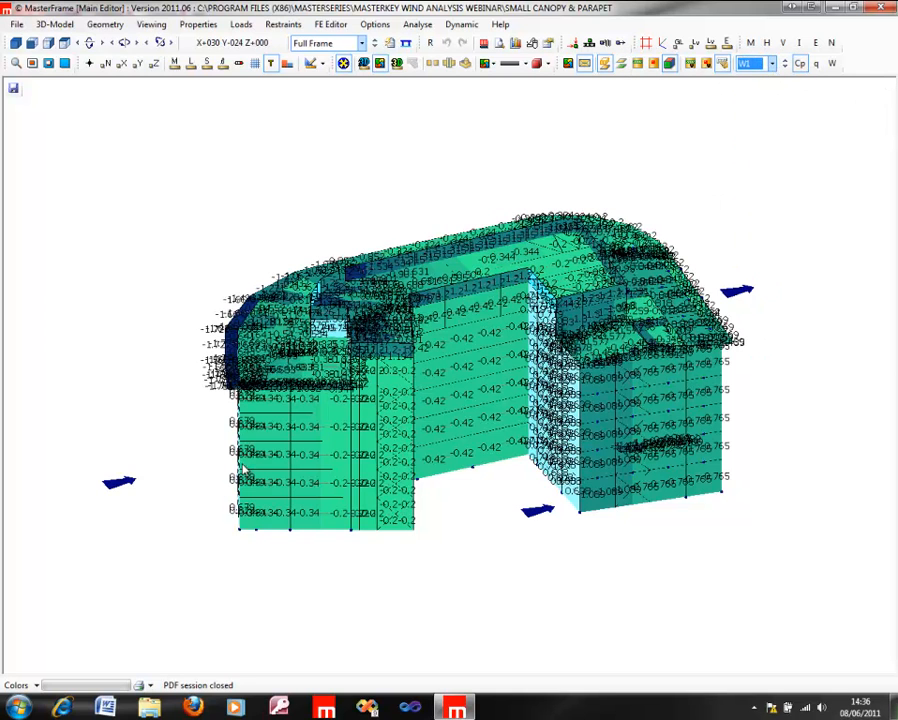
pyautogui.moveTo(222, 401); pyautogui.dragTo(324, 500, button='middle')
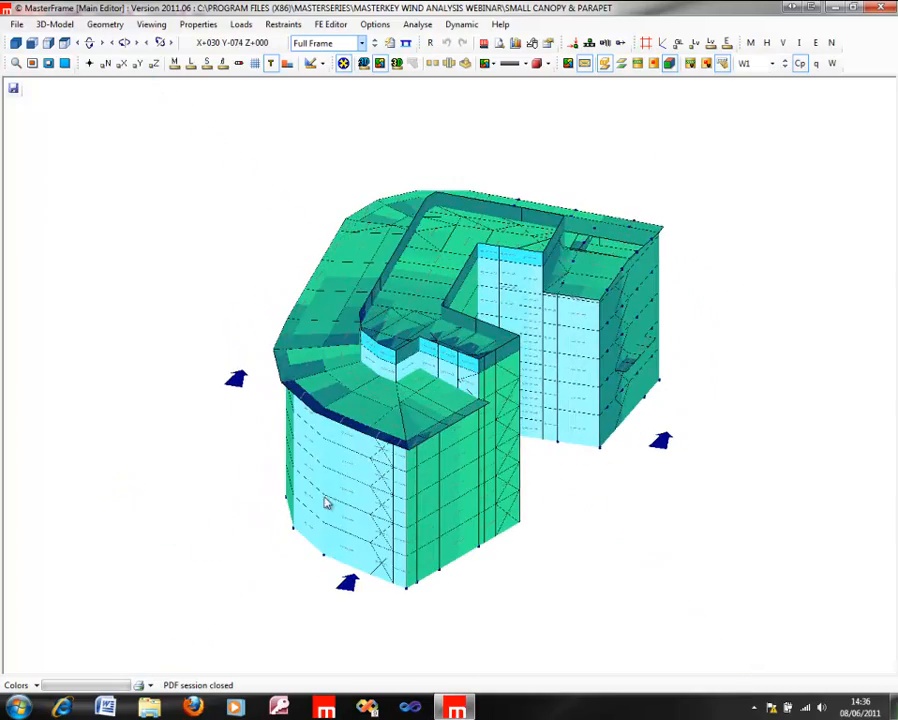
pyautogui.scroll(8, 372, 431)
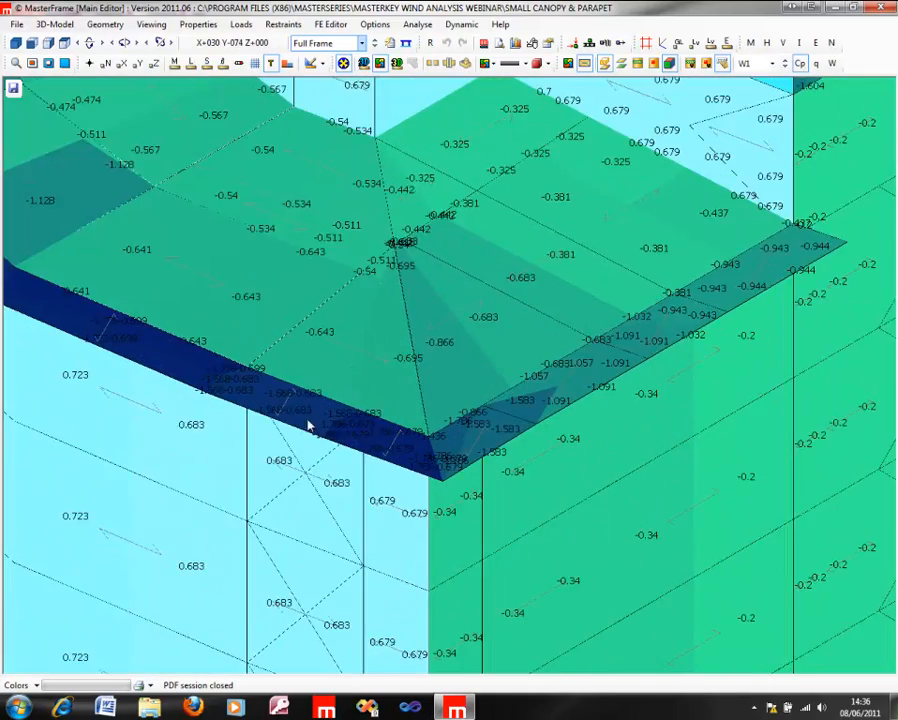
pyautogui.scroll(-6, 357, 451)
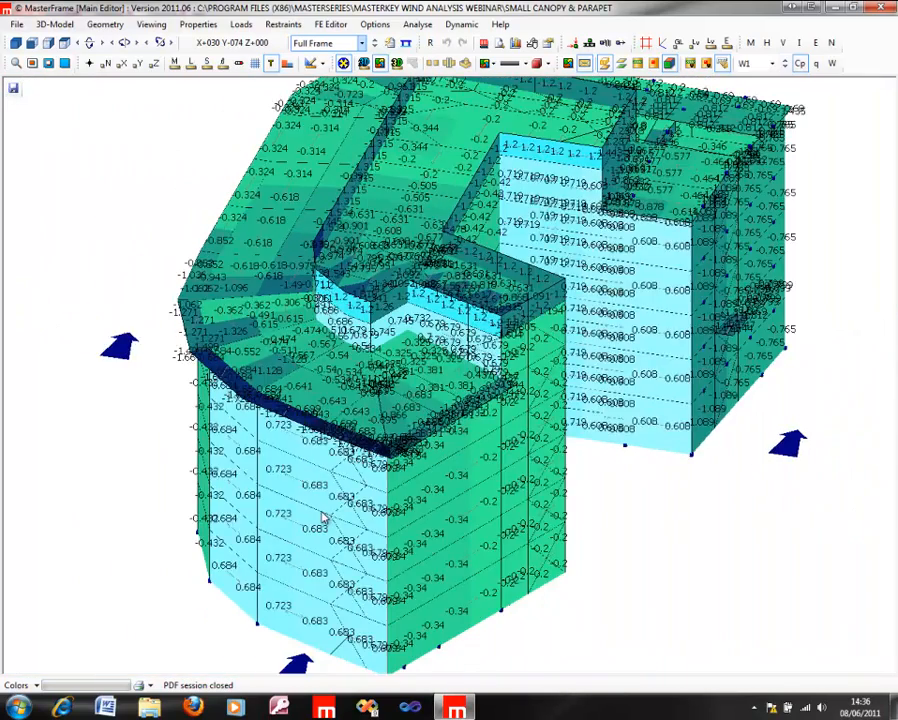
# Step: Compare the W1 Cp values along the windward roof overhang with those on the wall beneath and the roof behind
pyautogui.moveTo(322, 517); pyautogui.dragTo(362, 402, button='middle')
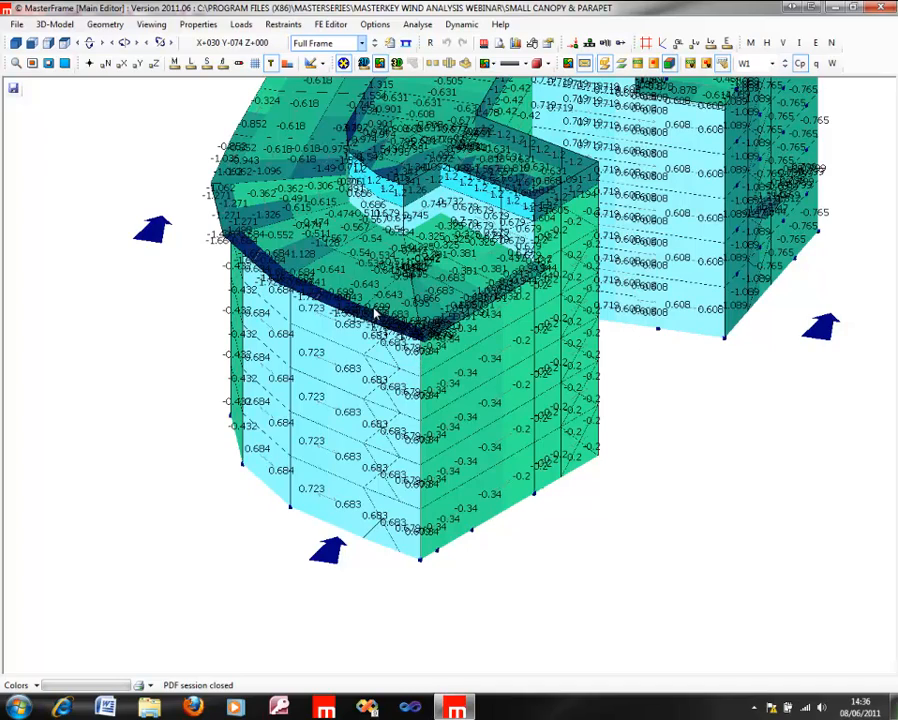
pyautogui.scroll(5, 354, 366)
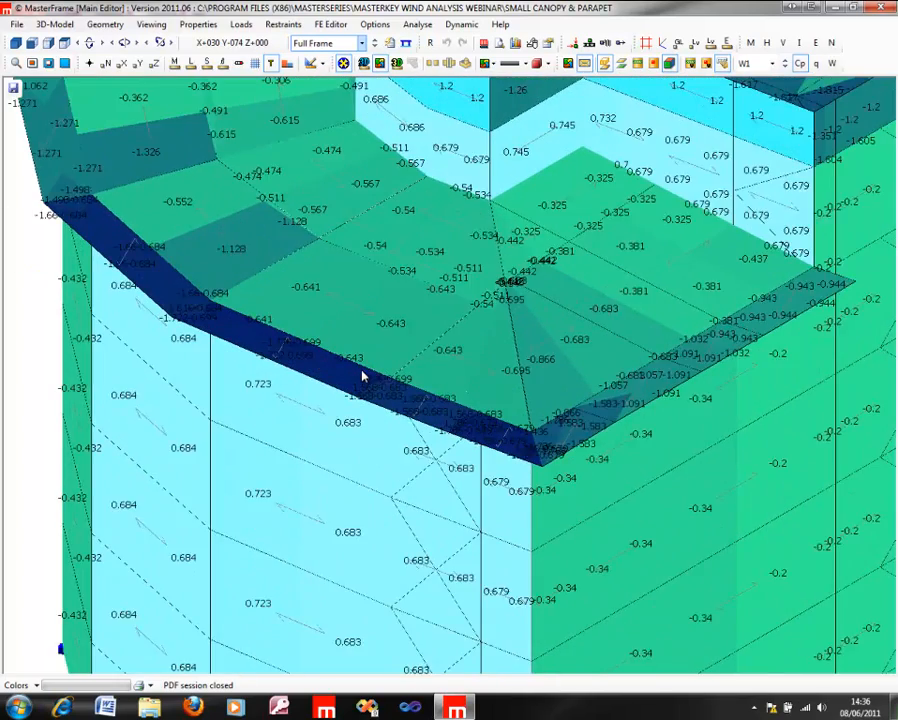
pyautogui.scroll(2, 361, 376)
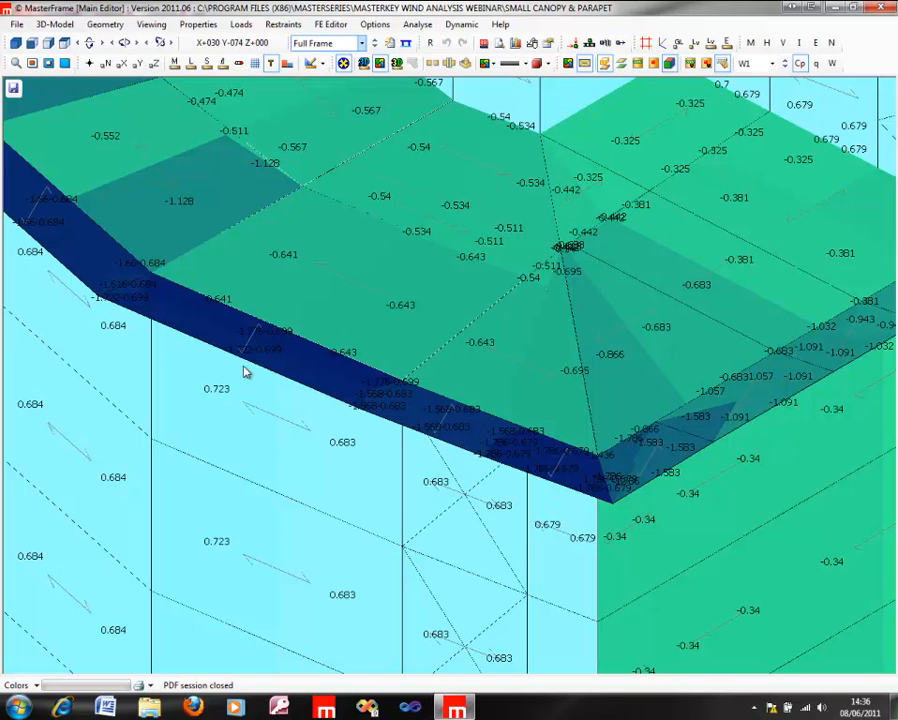
pyautogui.scroll(3, 250, 369)
pyautogui.scroll(-1, 259, 367)
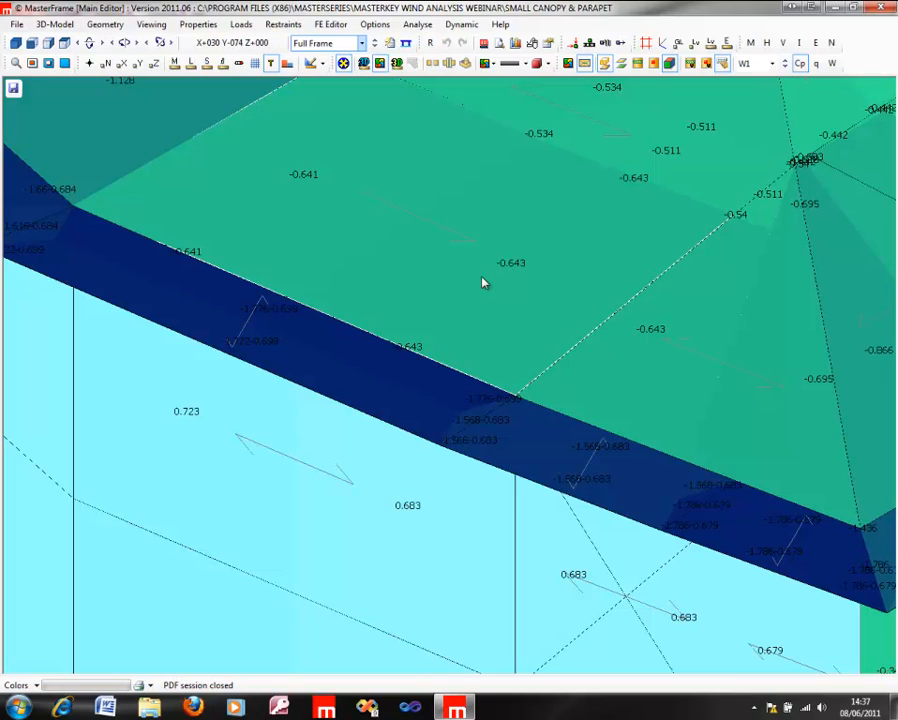
pyautogui.scroll(-4, 472, 282)
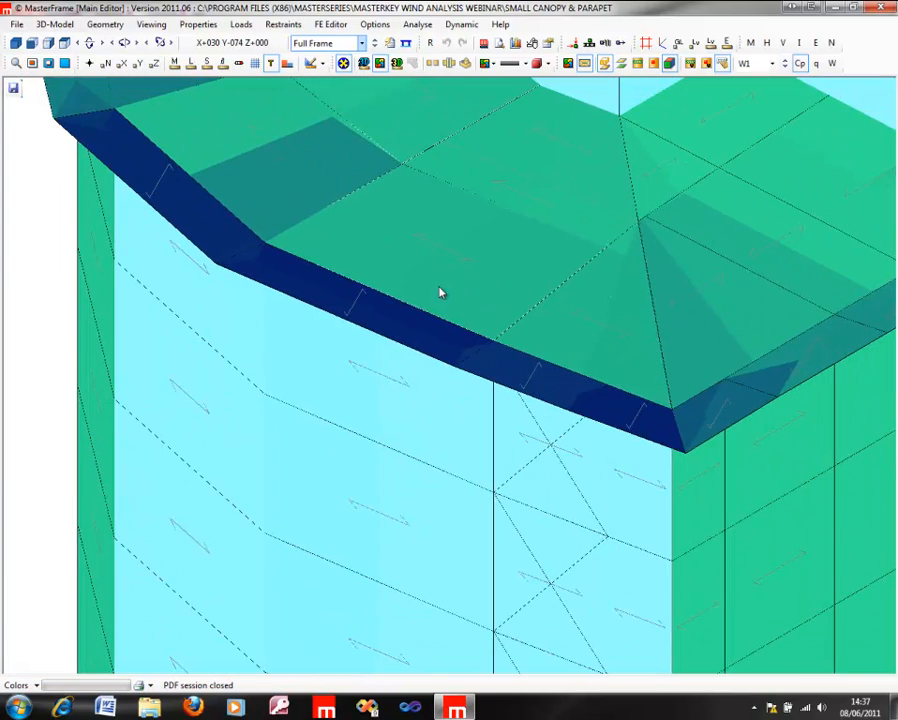
# Step: Examine how the W1 Cp values on the roof overhang change around the curved corner onto the side wall
pyautogui.moveTo(233, 302); pyautogui.dragTo(333, 407, button='middle')
pyautogui.moveTo(294, 364); pyautogui.dragTo(450, 494, button='middle')
pyautogui.moveTo(634, 423)
pyautogui.mouseDown(button='middle')
pyautogui.moveTo(800, 444)
pyautogui.moveTo(622, 416)
pyautogui.mouseUp(button='middle')
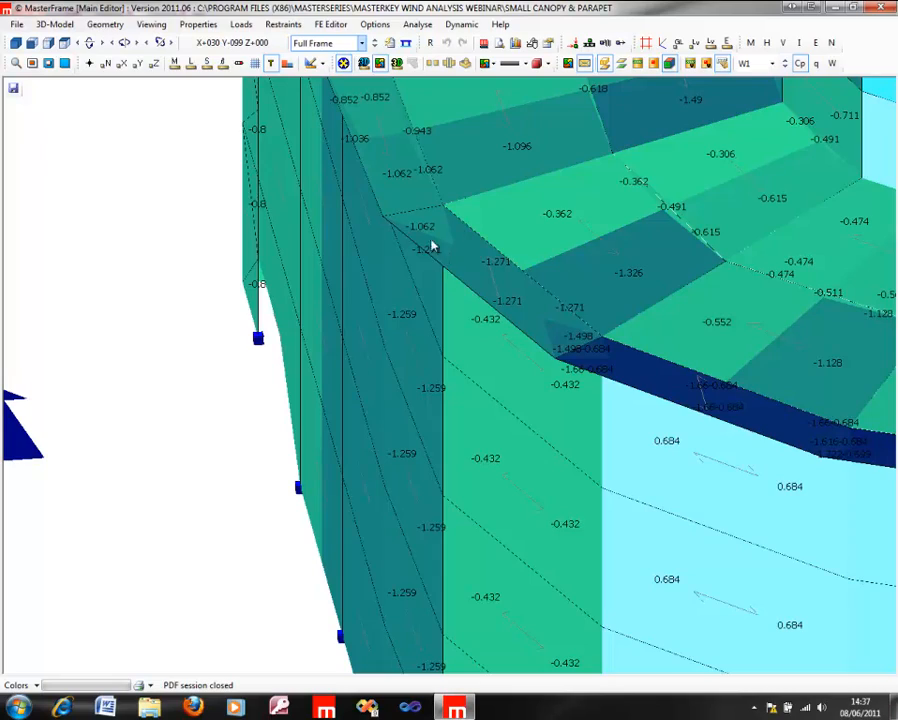
pyautogui.moveTo(447, 437); pyautogui.dragTo(444, 464, button='middle')
pyautogui.moveTo(641, 350); pyautogui.dragTo(170, 341, button='middle')
pyautogui.moveTo(640, 325); pyautogui.dragTo(306, 314, button='middle')
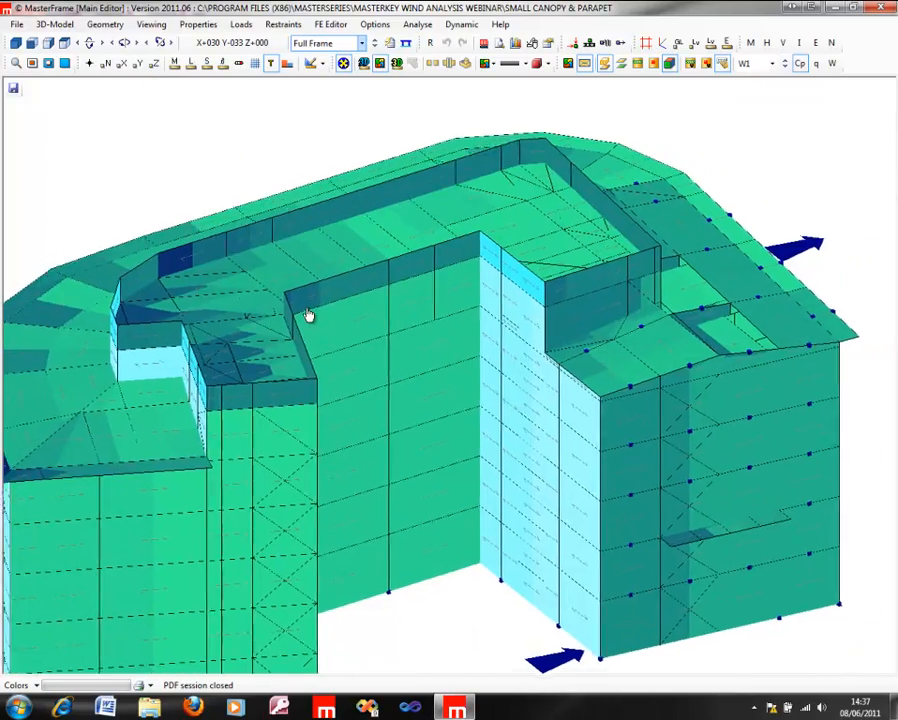
# Step: Show wind case W5 and examine the Cp values on the windward roof overhang and along the roof parapets
pyautogui.click(786, 66)
pyautogui.click(786, 66)
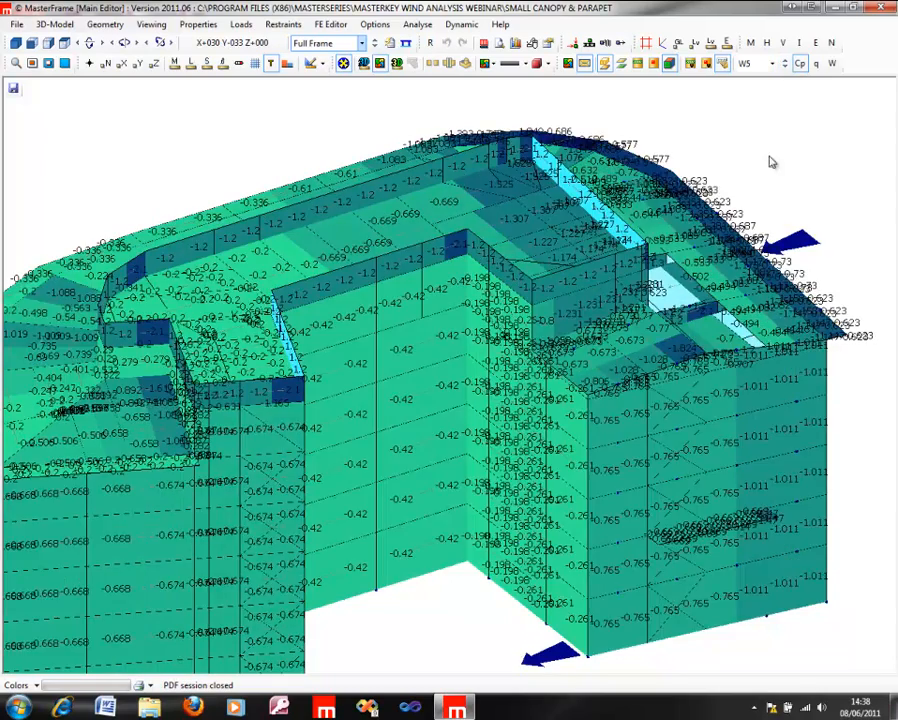
pyautogui.moveTo(792, 292); pyautogui.dragTo(514, 274, button='middle')
pyautogui.scroll(1, 476, 250)
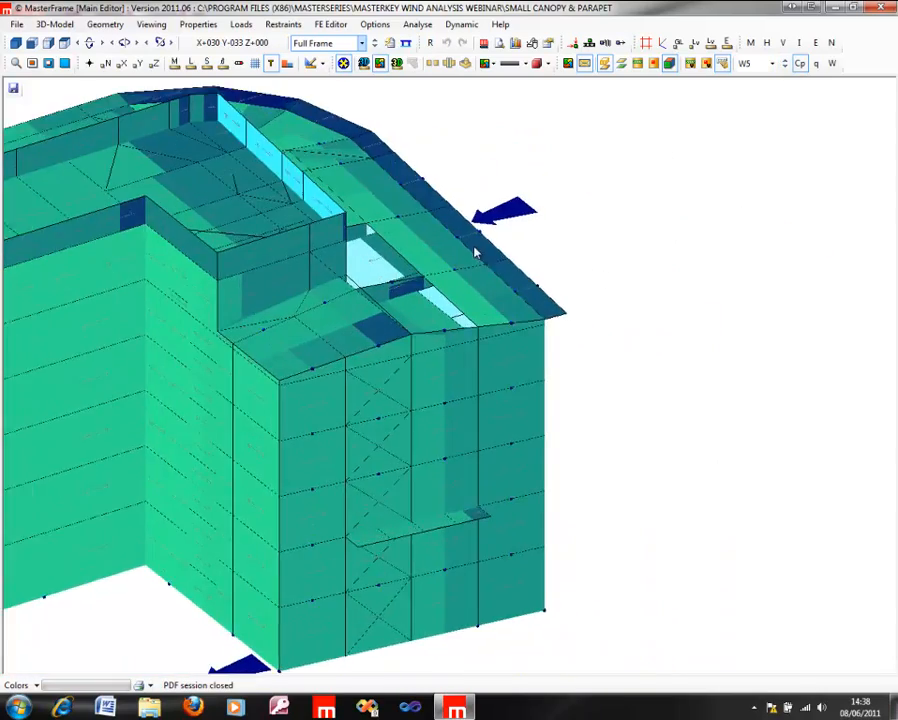
pyautogui.scroll(4, 476, 252)
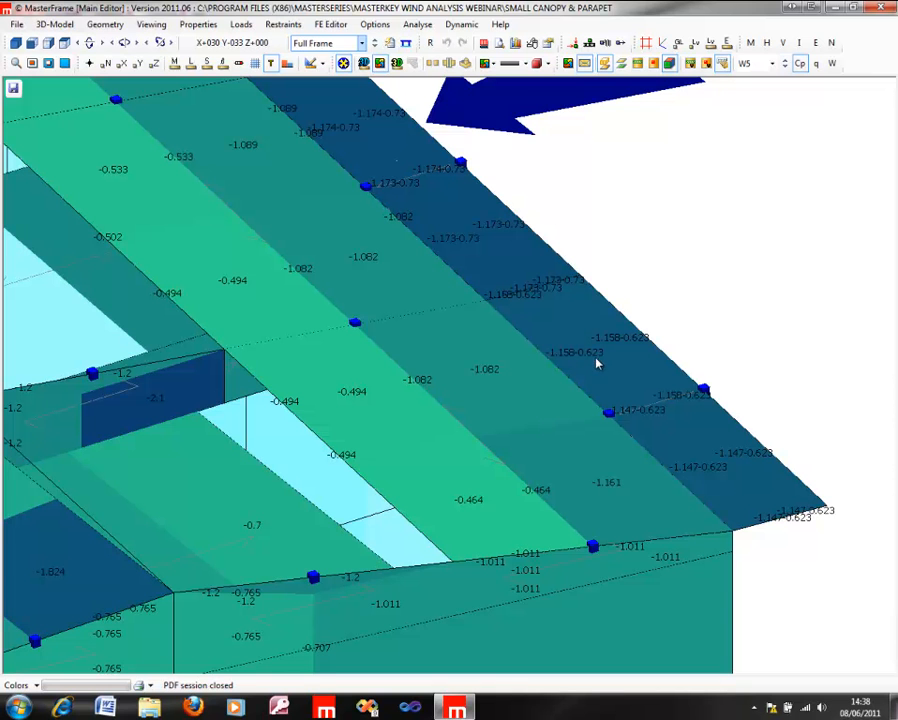
pyautogui.scroll(-6, 443, 228)
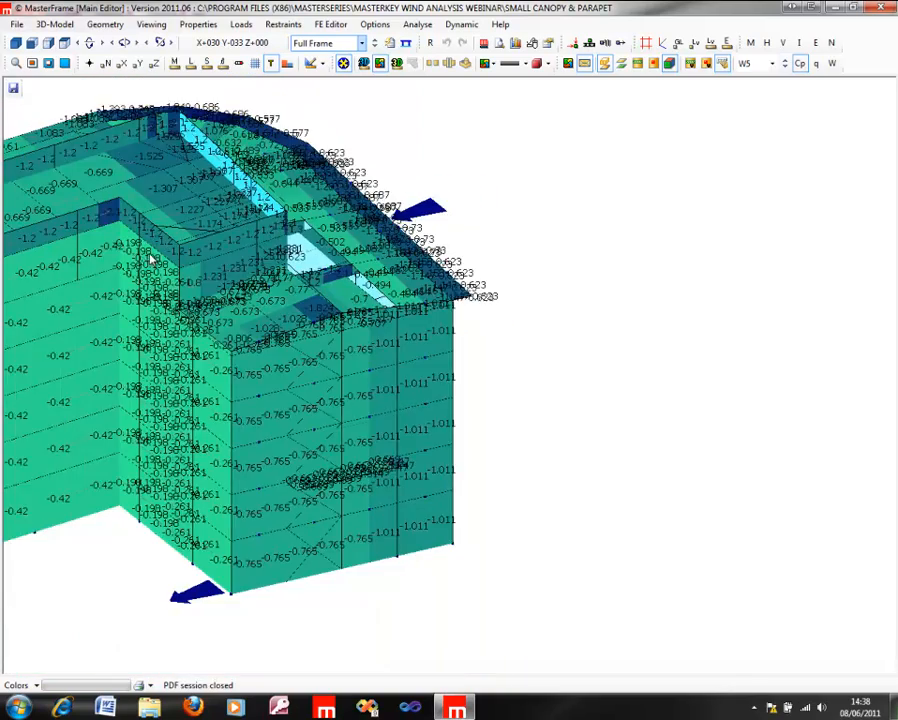
pyautogui.moveTo(150, 258); pyautogui.dragTo(703, 346, button='middle')
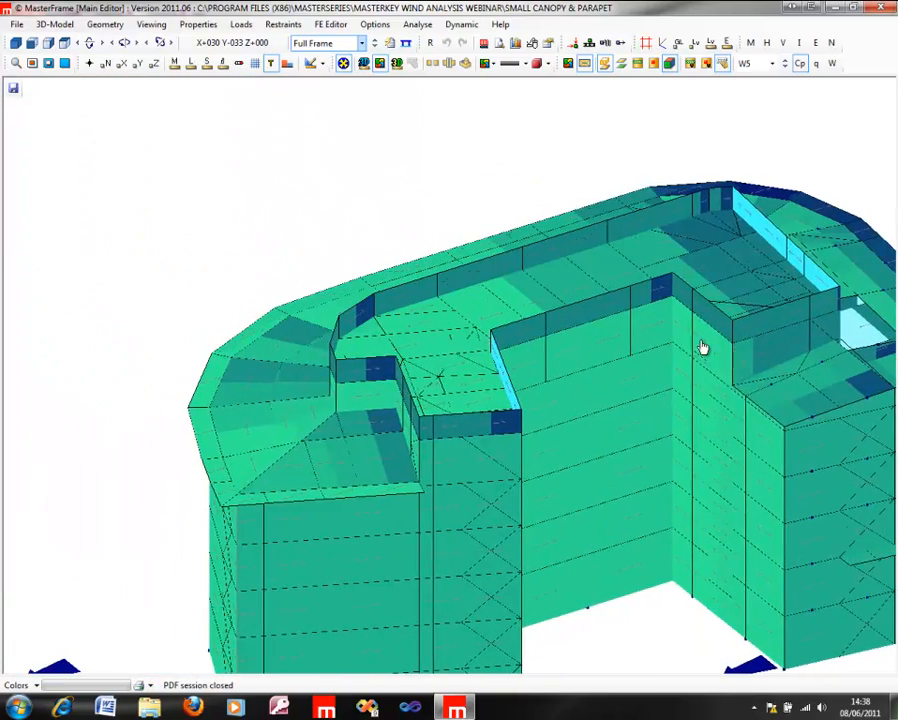
pyautogui.scroll(2, 443, 432)
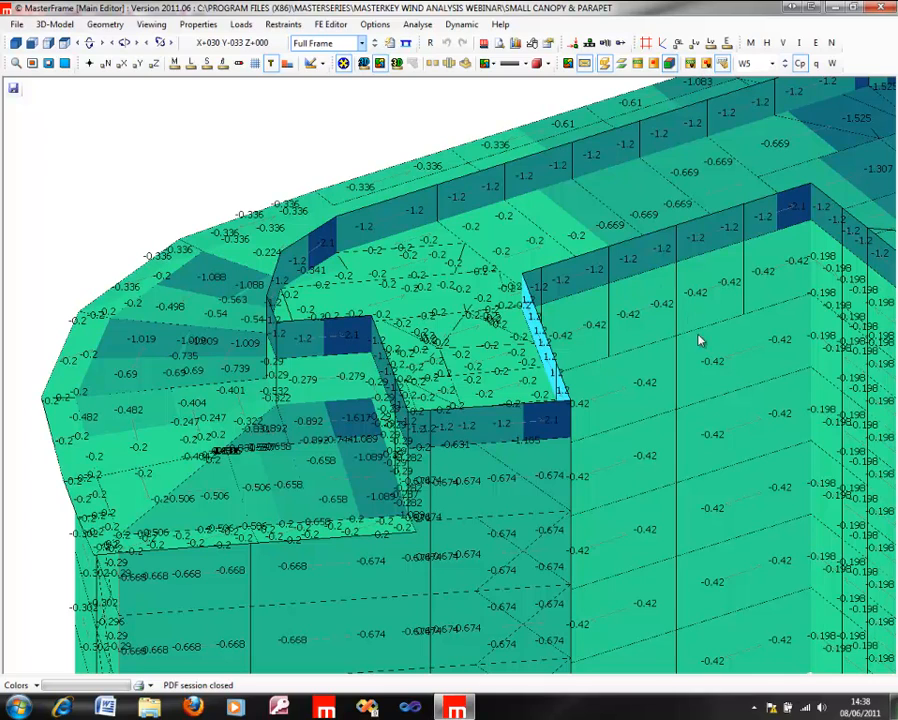
# Step: Examine the W5 Cp values on the small canopy projecting from the end wall
pyautogui.moveTo(759, 389); pyautogui.dragTo(479, 168, button='middle')
pyautogui.moveTo(591, 234); pyautogui.dragTo(266, 232, button='middle')
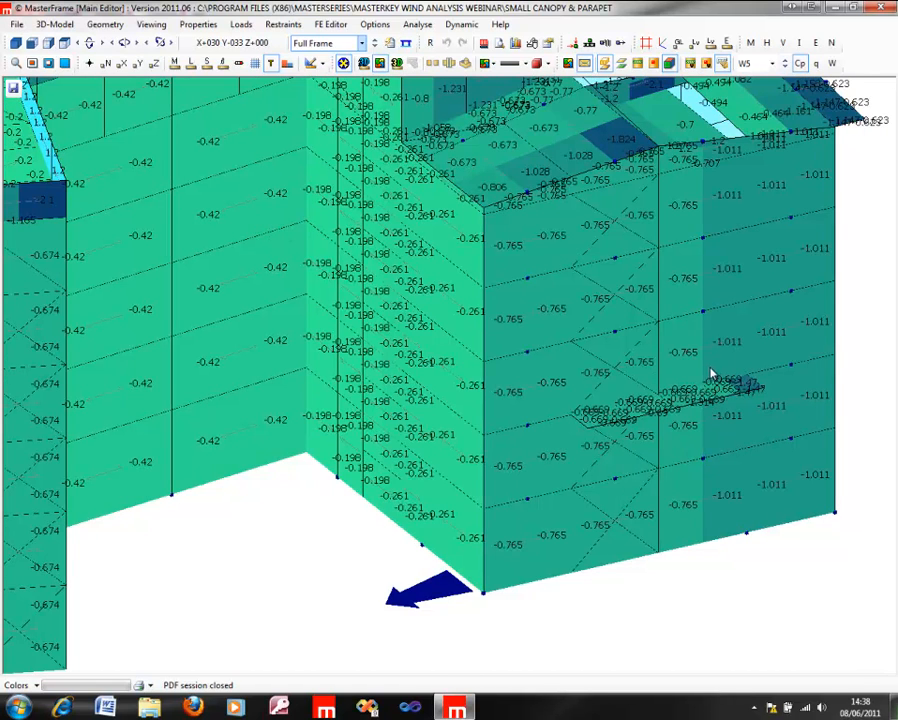
pyautogui.scroll(5, 697, 385)
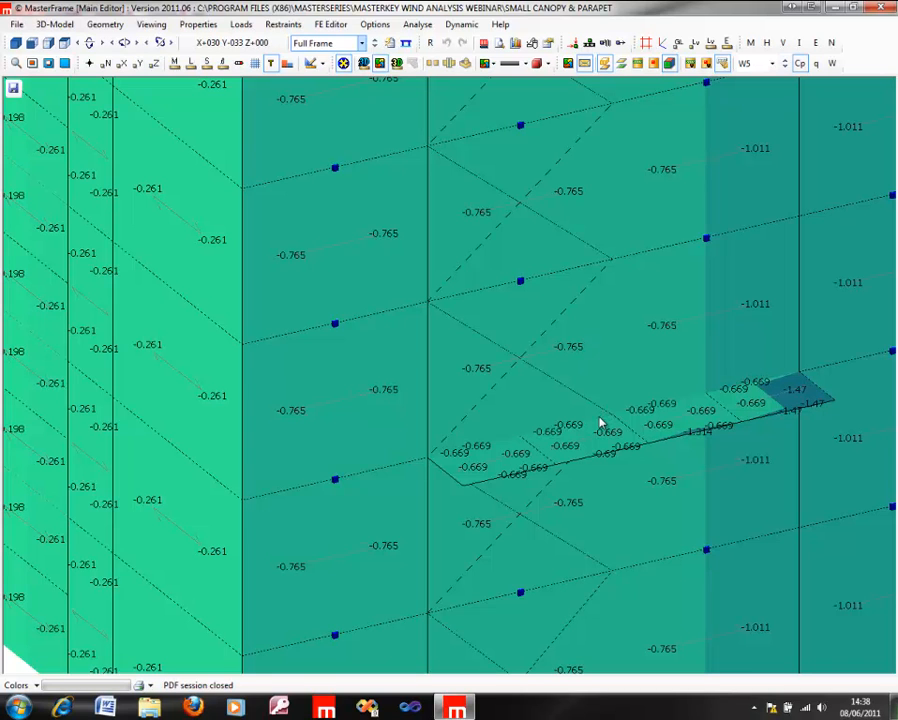
pyautogui.scroll(1, 628, 440)
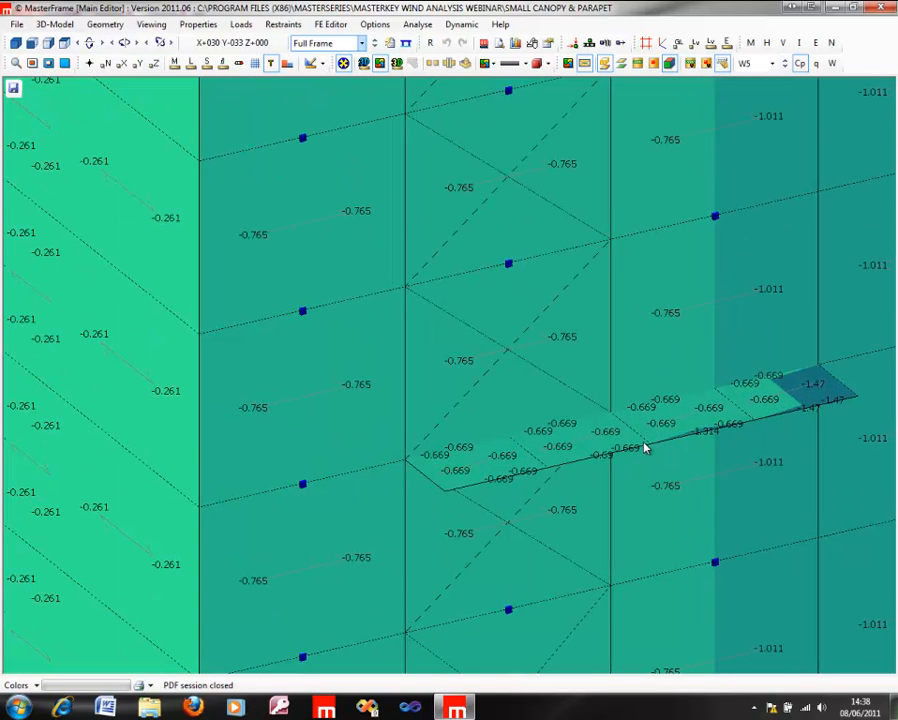
pyautogui.scroll(1, 645, 449)
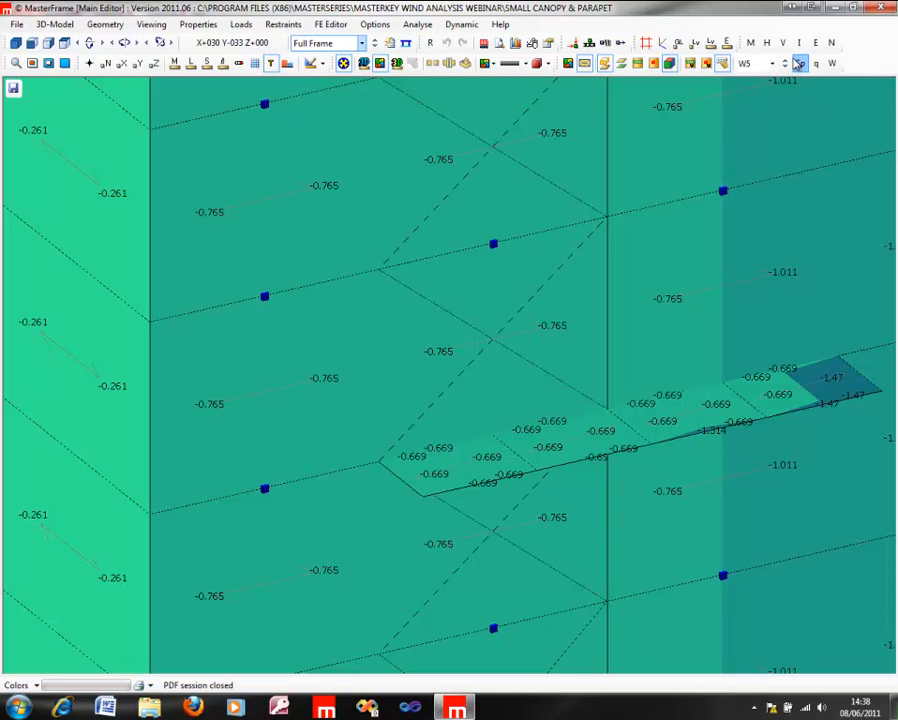
pyautogui.moveTo(520, 330); pyautogui.dragTo(447, 606, button='right')
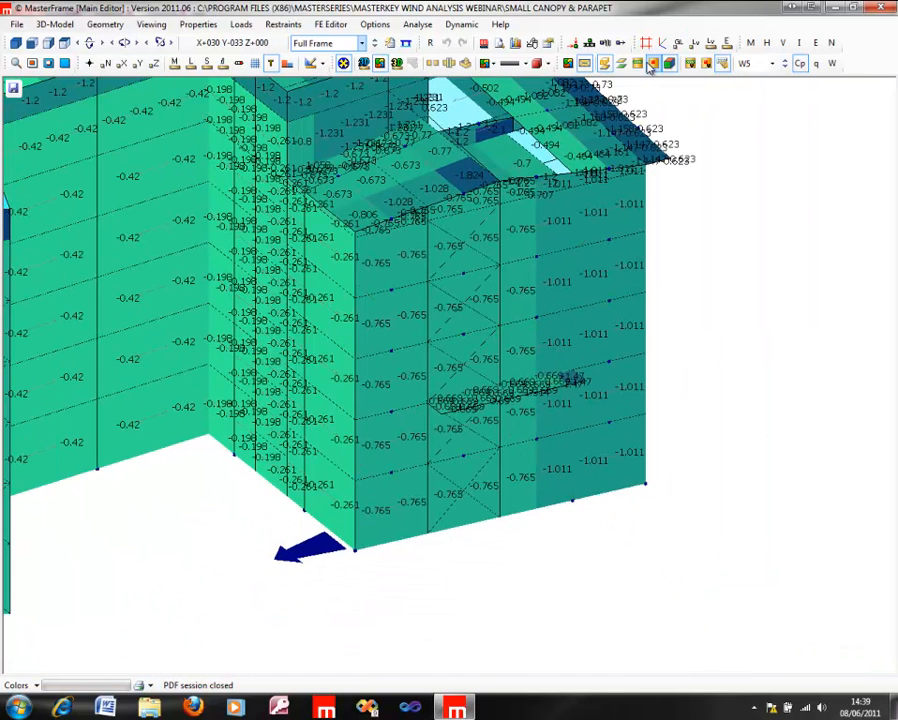
# Step: Show wind case W3 with its Cp values and examine the small canopy on the end wall close up
pyautogui.click(787, 65)
pyautogui.click(787, 65)
pyautogui.click(797, 63)
pyautogui.moveTo(494, 372); pyautogui.dragTo(545, 387, button='right')
pyautogui.scroll(10, 522, 388)
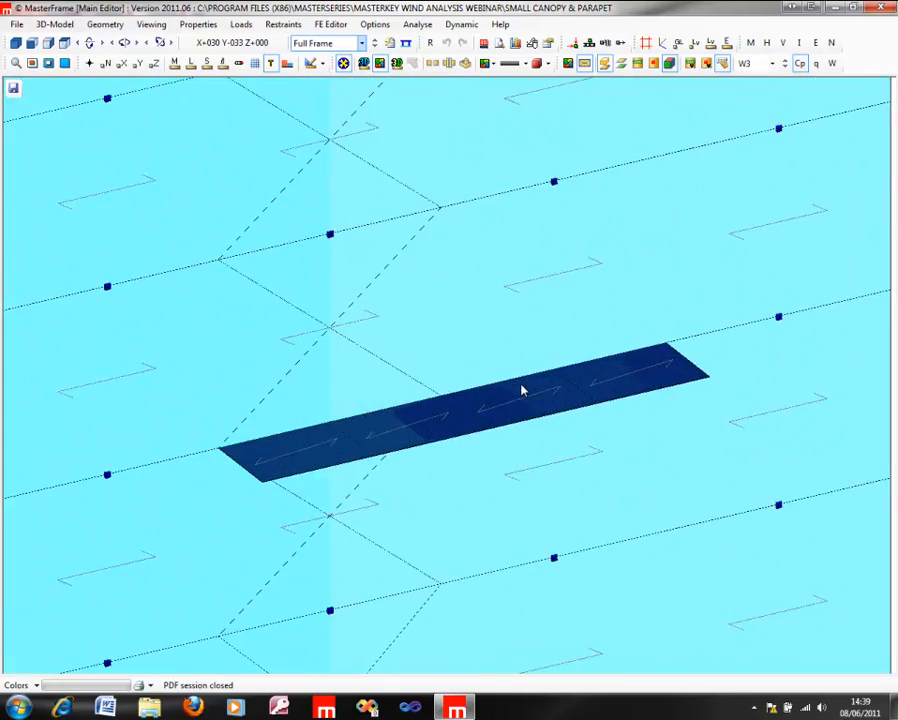
# Step: Examine the W3 Cp values along the small canopy and on the end wall panels around it
pyautogui.scroll(1, 522, 390)
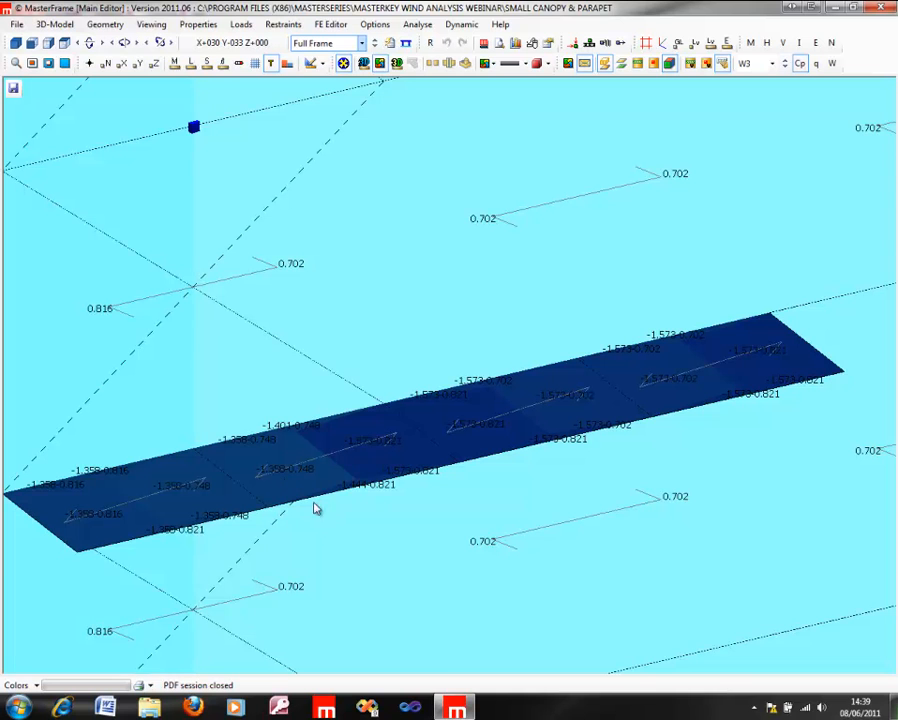
pyautogui.scroll(1, 340, 508)
pyautogui.moveTo(340, 508)
pyautogui.mouseDown(button='middle')
pyautogui.moveTo(457, 307)
pyautogui.moveTo(453, 371)
pyautogui.mouseUp(button='middle')
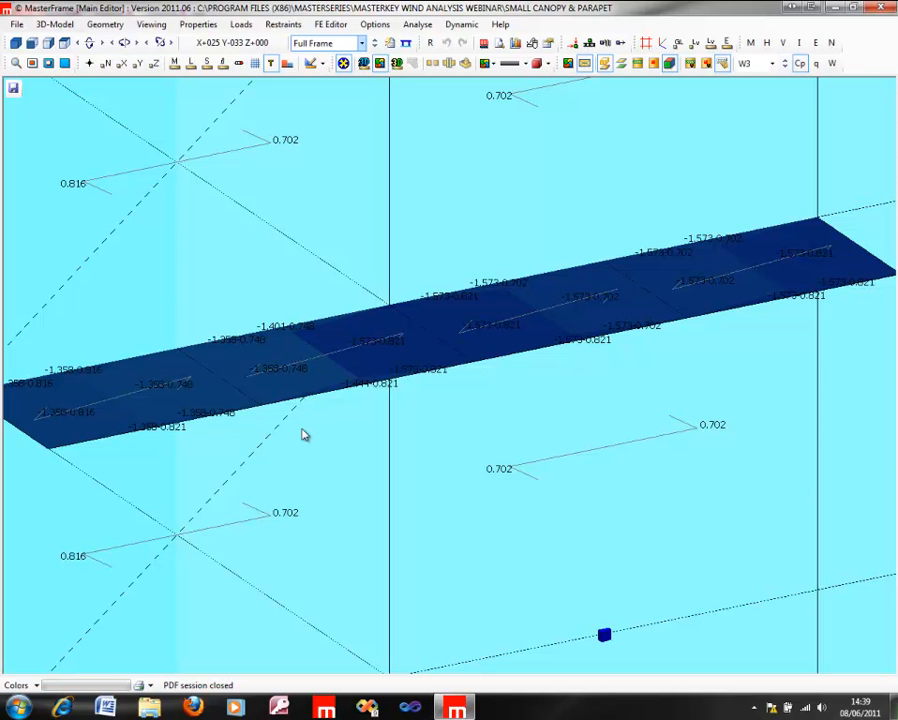
pyautogui.scroll(-3, 305, 435)
pyautogui.scroll(3, 308, 416)
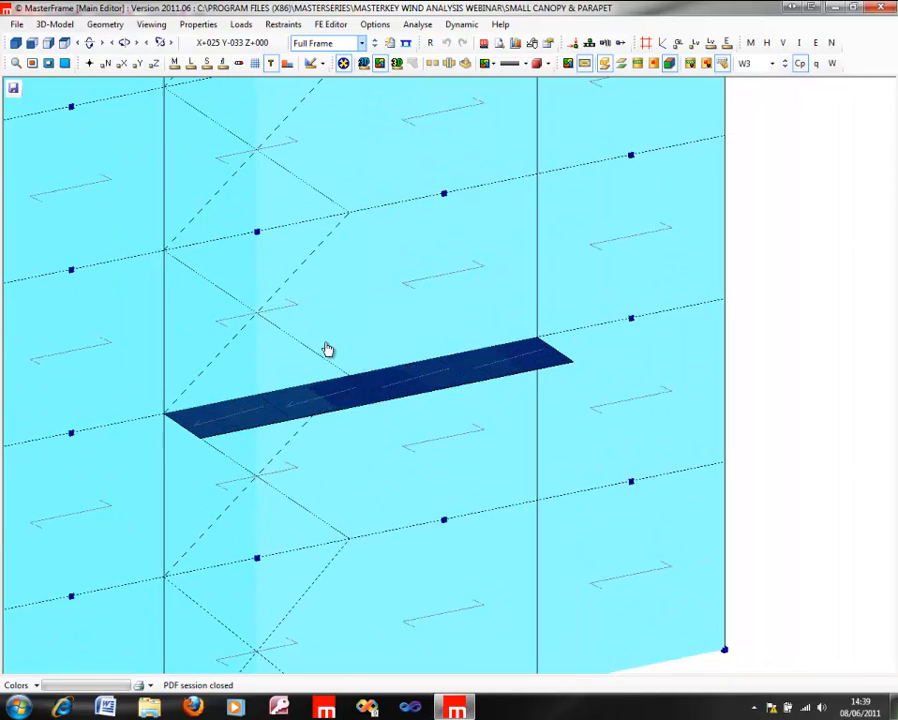
pyautogui.moveTo(327, 349); pyautogui.dragTo(384, 388, button='middle')
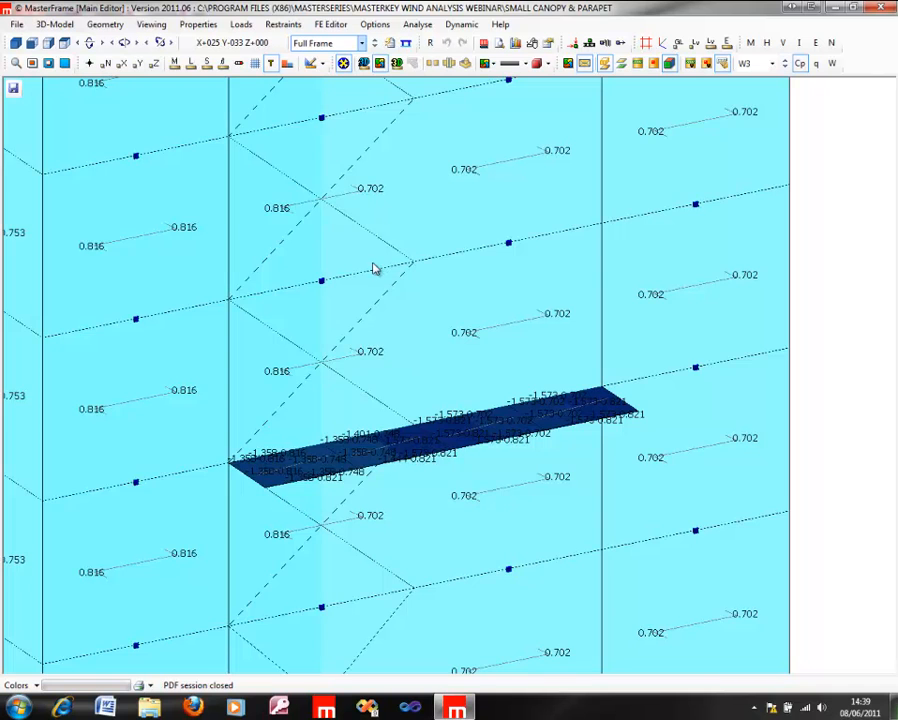
pyautogui.scroll(-3, 375, 268)
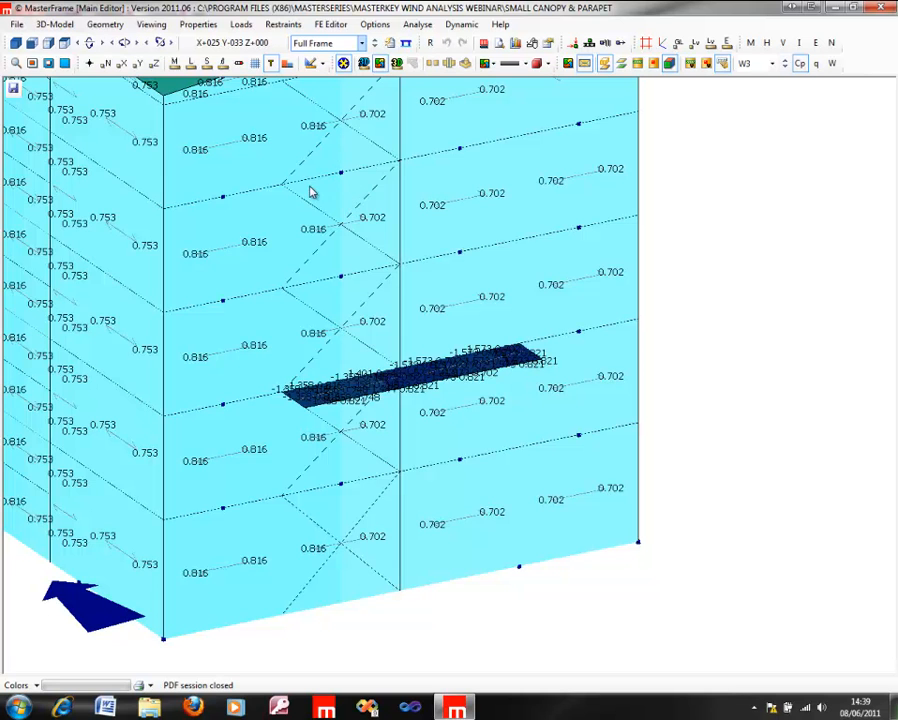
pyautogui.scroll(3, 504, 270)
# Step: Save the small canopy and parapet frame and open the OpenSided Structure.$5 file
pyautogui.click(198, 24)
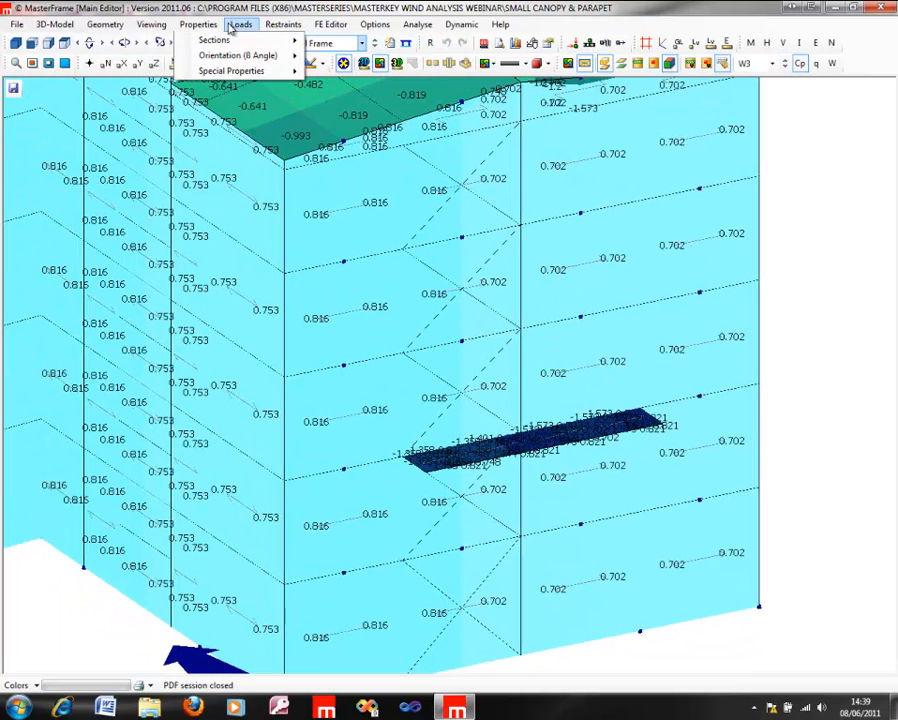
pyautogui.click(16, 25)
pyautogui.click(16, 25)
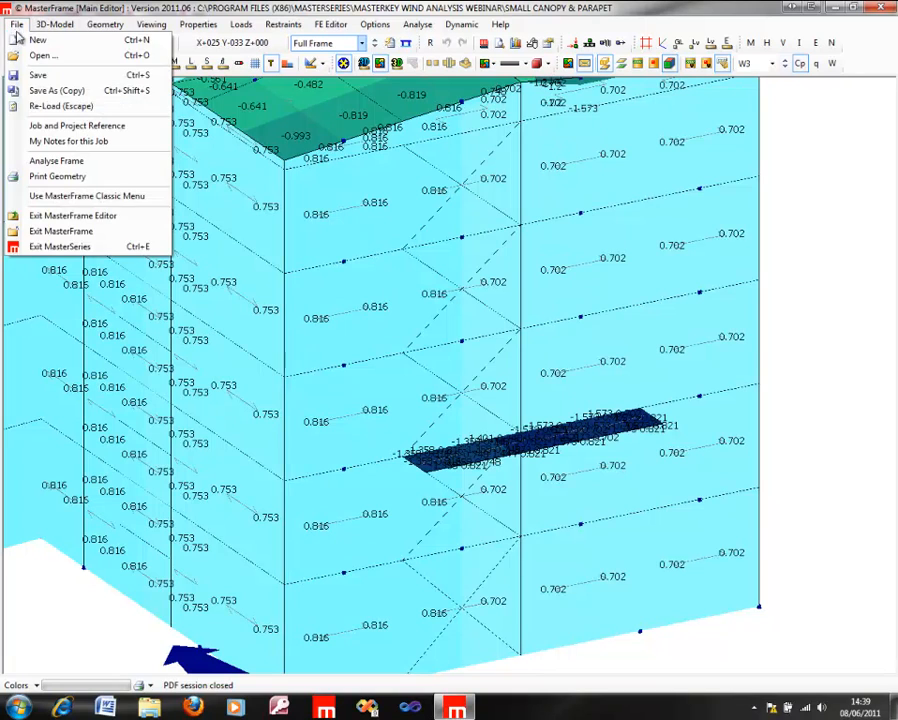
pyautogui.click(36, 40)
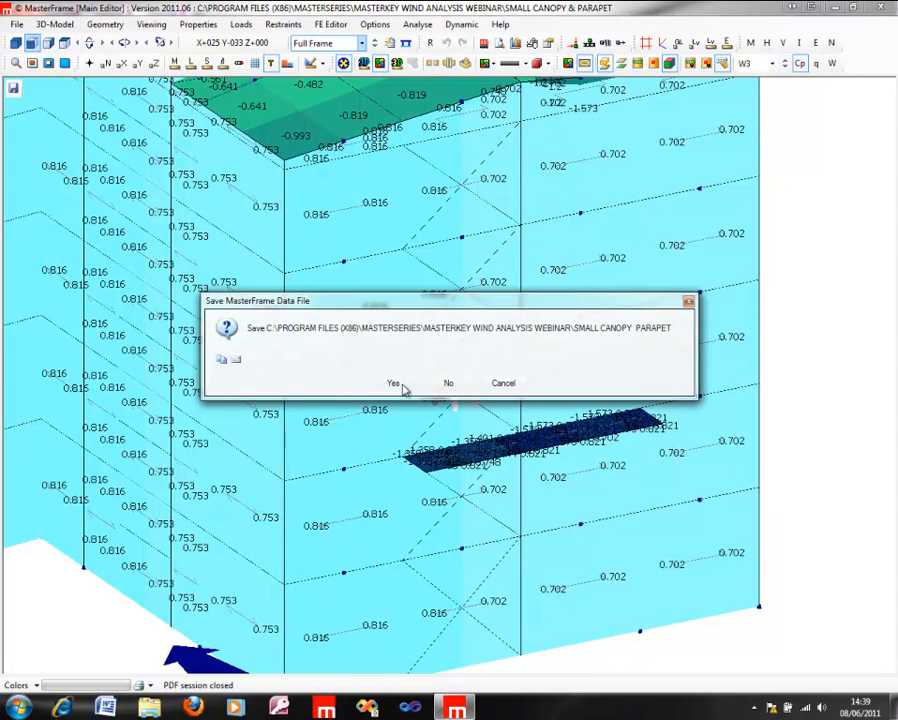
pyautogui.click(392, 386)
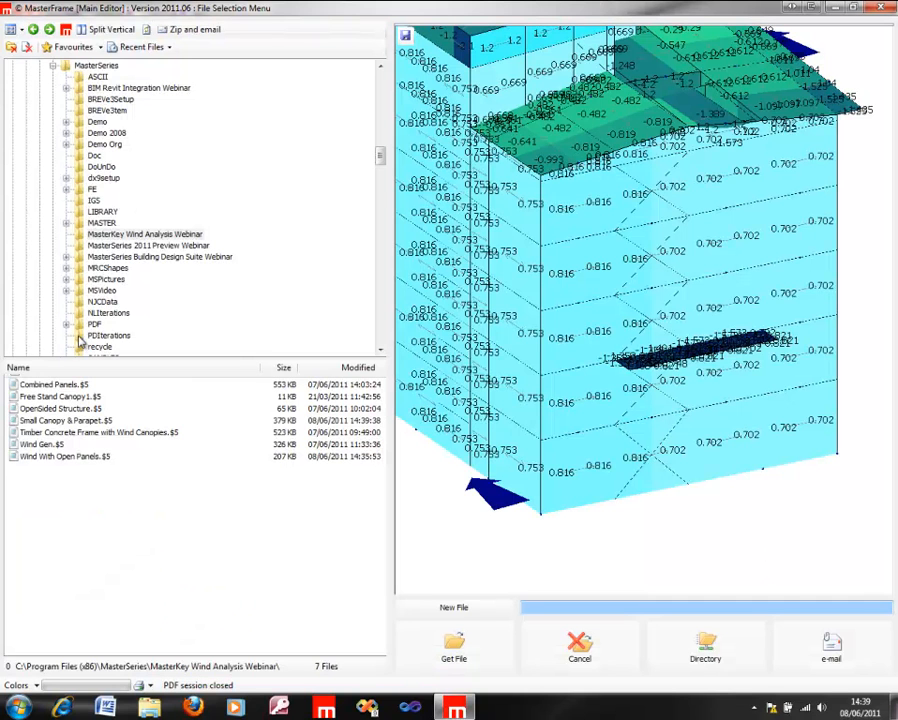
pyautogui.click(60, 408)
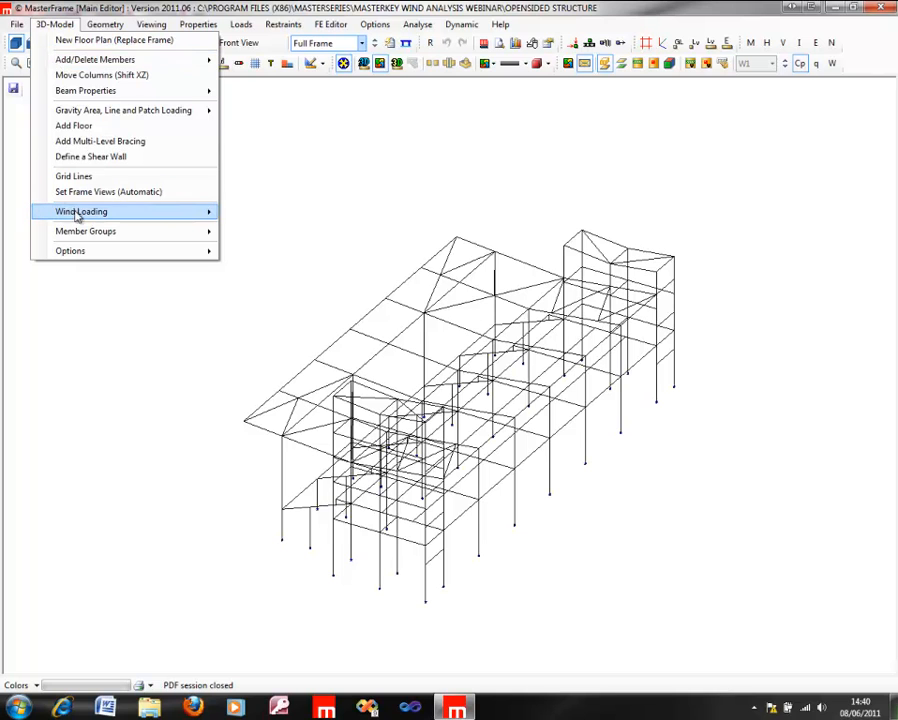
# Step: Start Wind Panel Generation and select the ridged duopitch roof panel to review its wind on both sides (Canopy) setting
pyautogui.moveTo(80, 213)
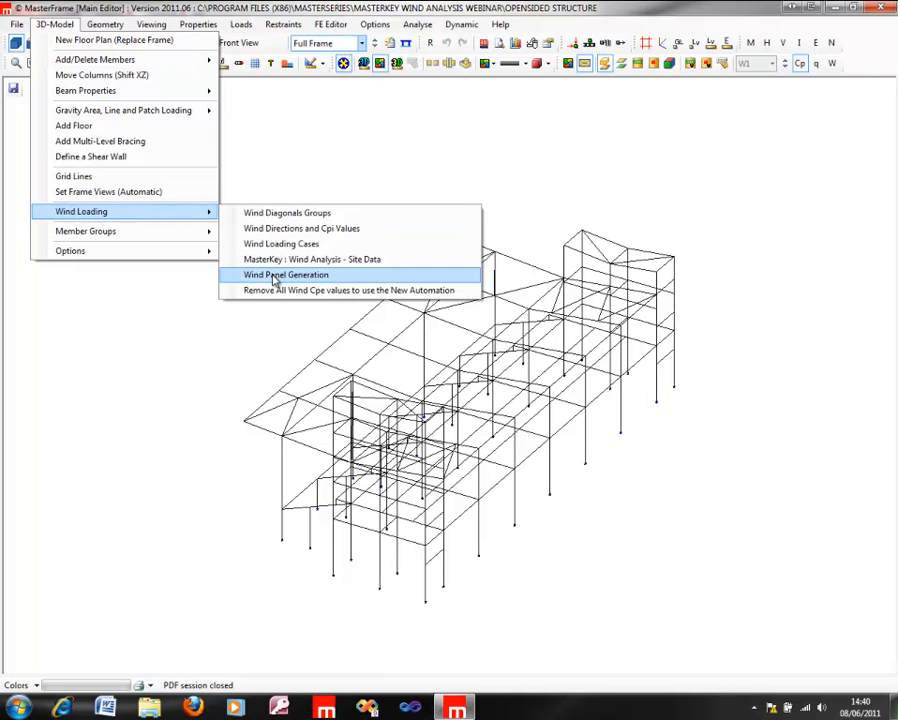
pyautogui.click(270, 275)
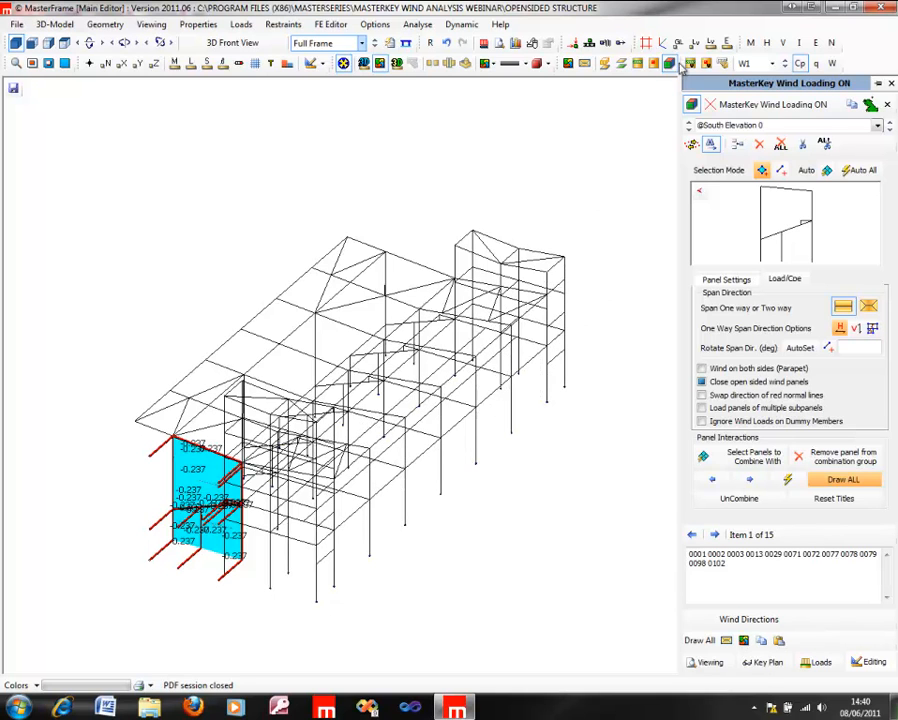
pyautogui.click(785, 63)
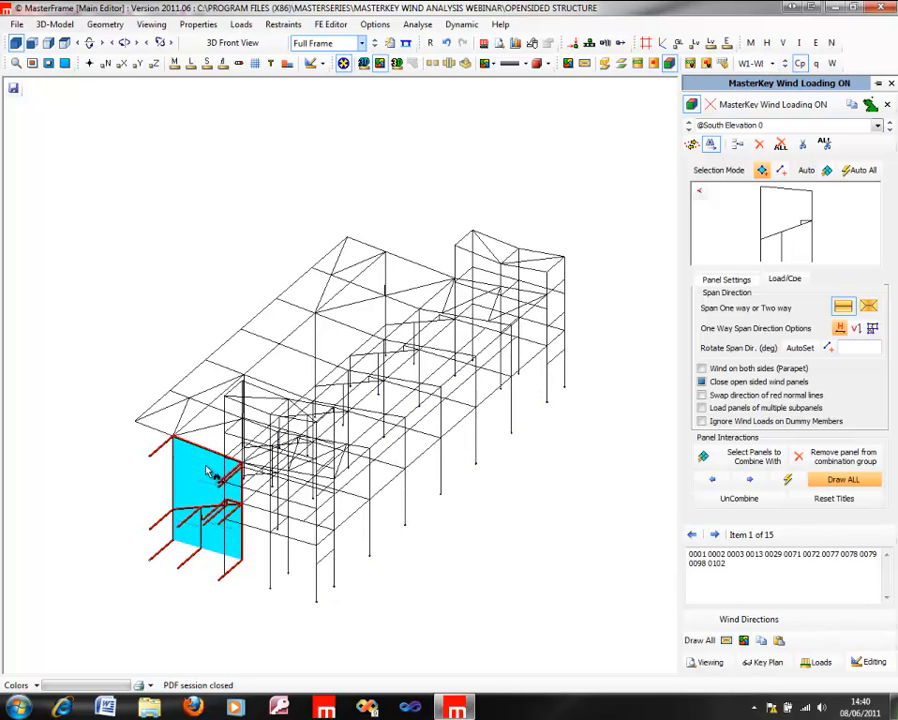
pyautogui.click(213, 424)
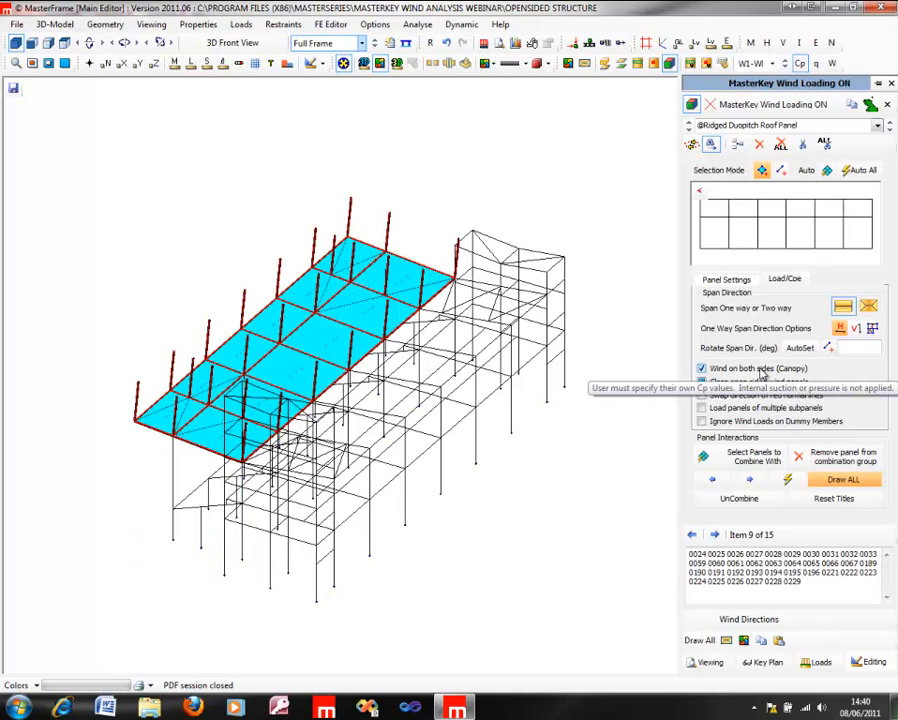
# Step: Try wind on both sides (Parapet) and the open-sided panel closing option on the South Elevation 0 wall panel
pyautogui.moveTo(259, 349); pyautogui.dragTo(614, 481, button='middle')
pyautogui.click(490, 503)
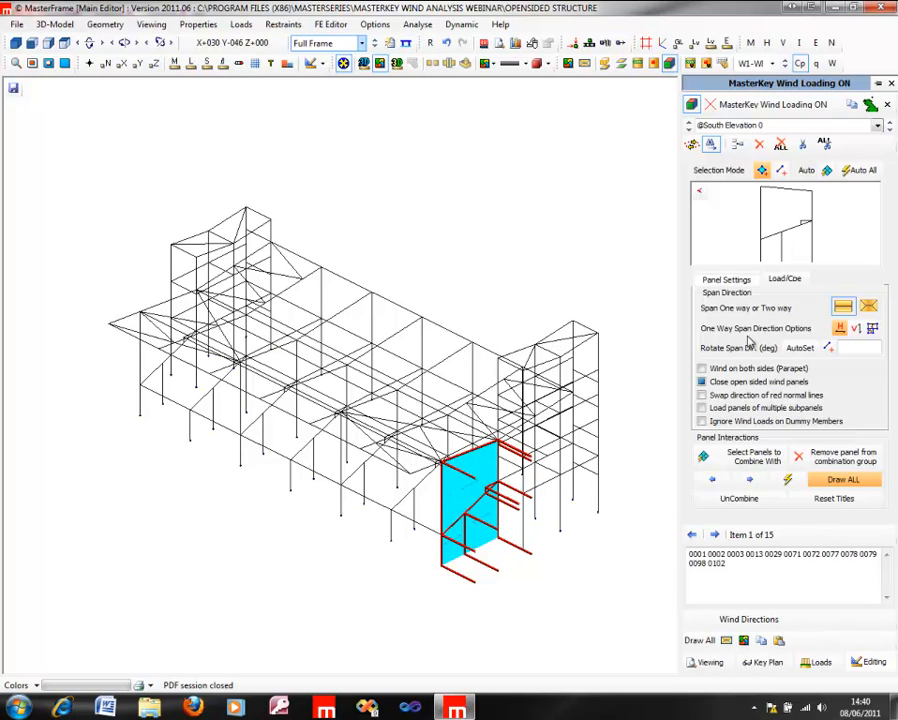
pyautogui.click(702, 369)
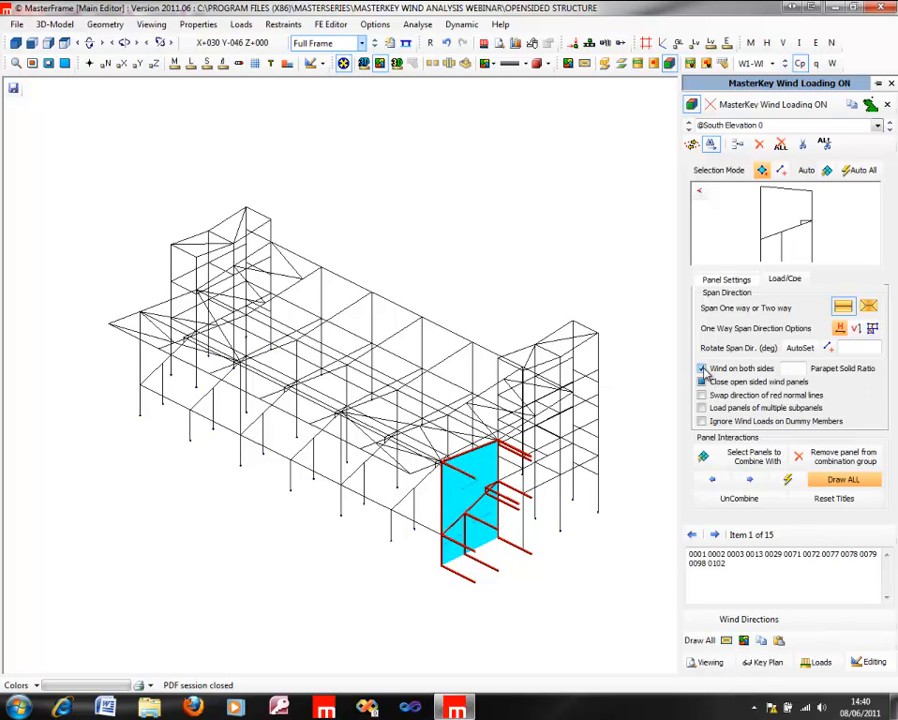
pyautogui.click(703, 369)
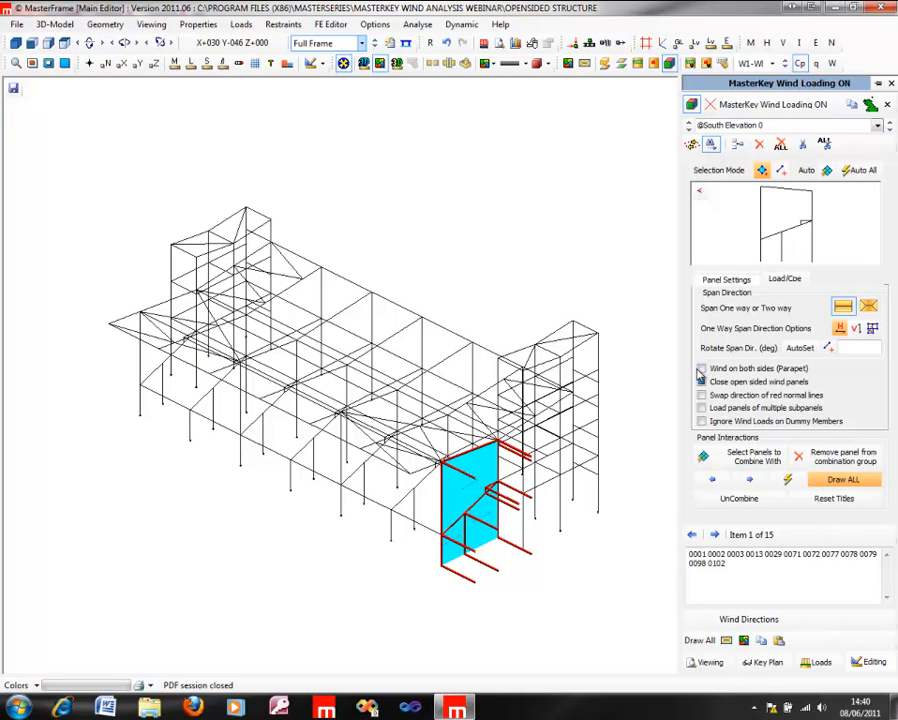
pyautogui.click(701, 381)
pyautogui.click(702, 369)
pyautogui.click(702, 369)
# Step: Close the wind panel settings and draw the area loads on all panels, shaded by intensity with Cp values for wind case W1
pyautogui.moveTo(424, 386); pyautogui.dragTo(881, 463, button='middle')
pyautogui.moveTo(472, 406); pyautogui.dragTo(742, 432, button='middle')
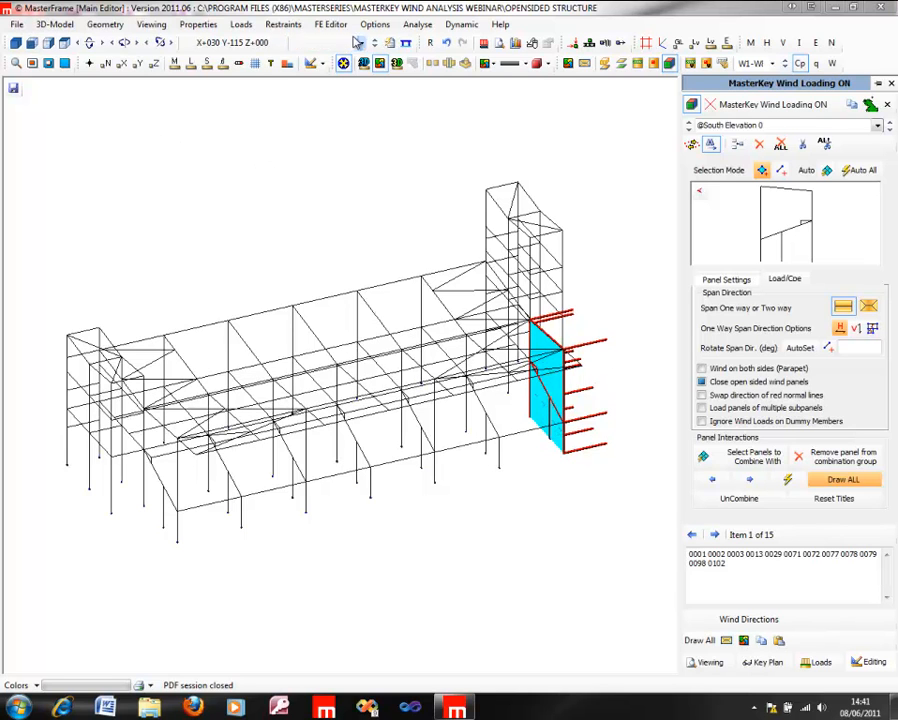
pyautogui.click(891, 84)
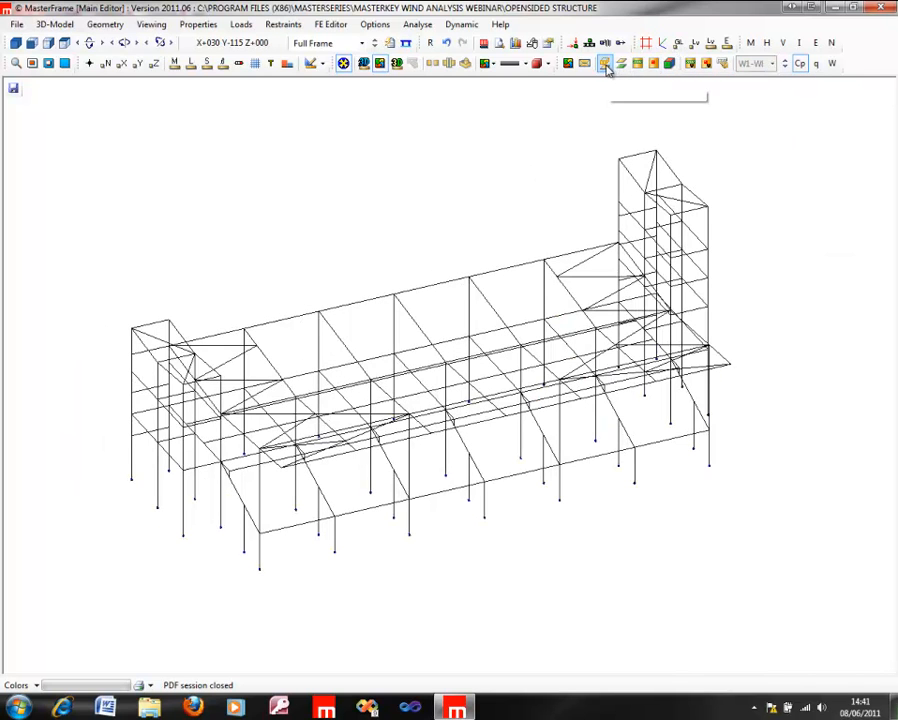
pyautogui.click(661, 64)
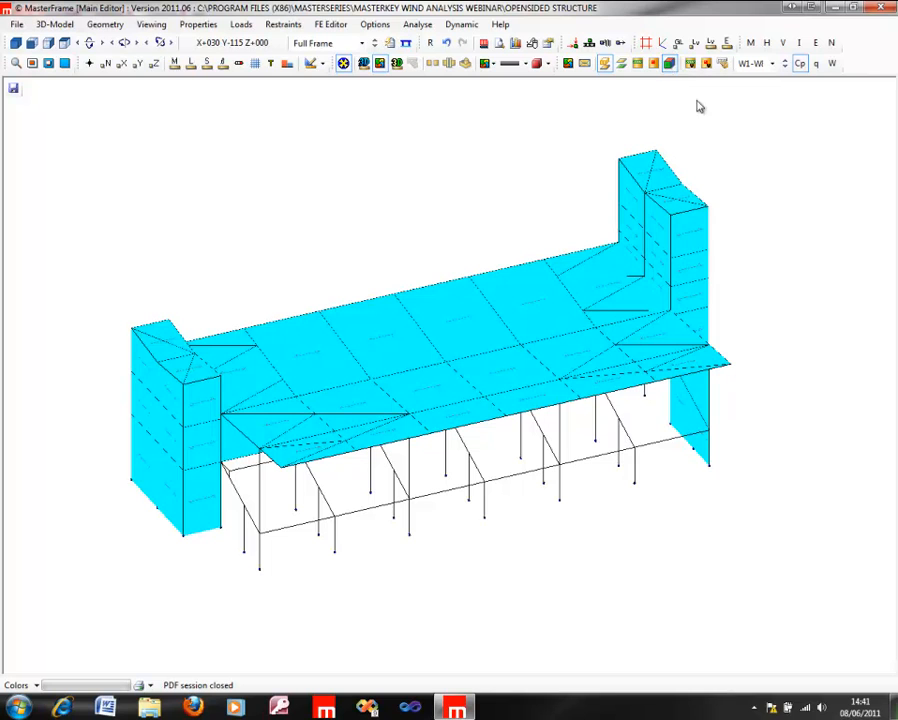
pyautogui.click(669, 64)
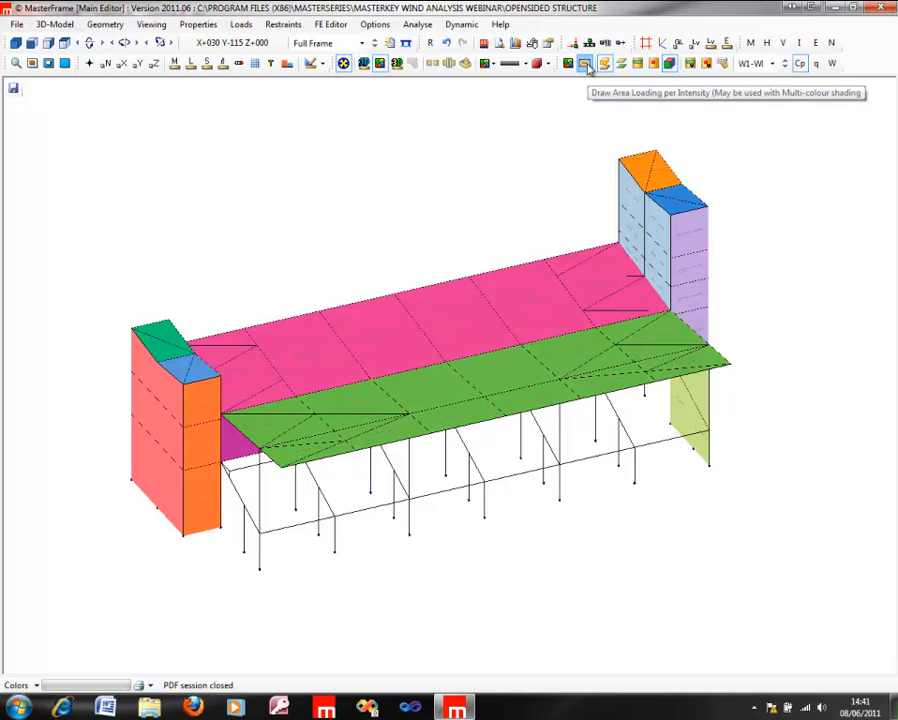
pyautogui.click(798, 64)
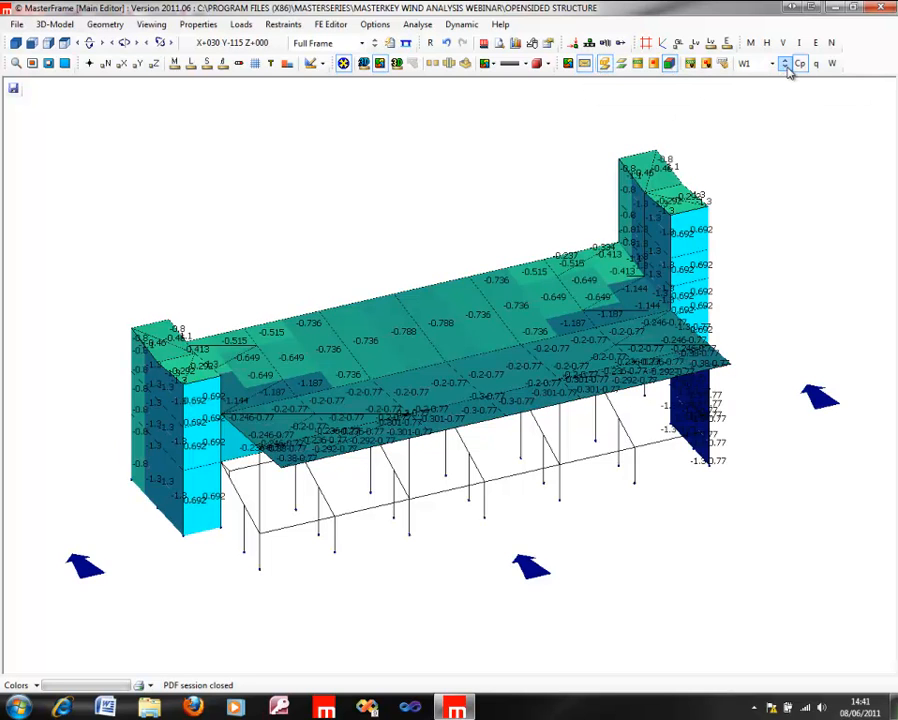
# Step: Examine the W1 Cp values on the canopy roof, end towers and side wall from several angles
pyautogui.moveTo(452, 302); pyautogui.dragTo(458, 4, button='middle')
pyautogui.moveTo(462, 412); pyautogui.dragTo(521, 669, button='middle')
pyautogui.moveTo(285, 345); pyautogui.dragTo(8, 328, button='middle')
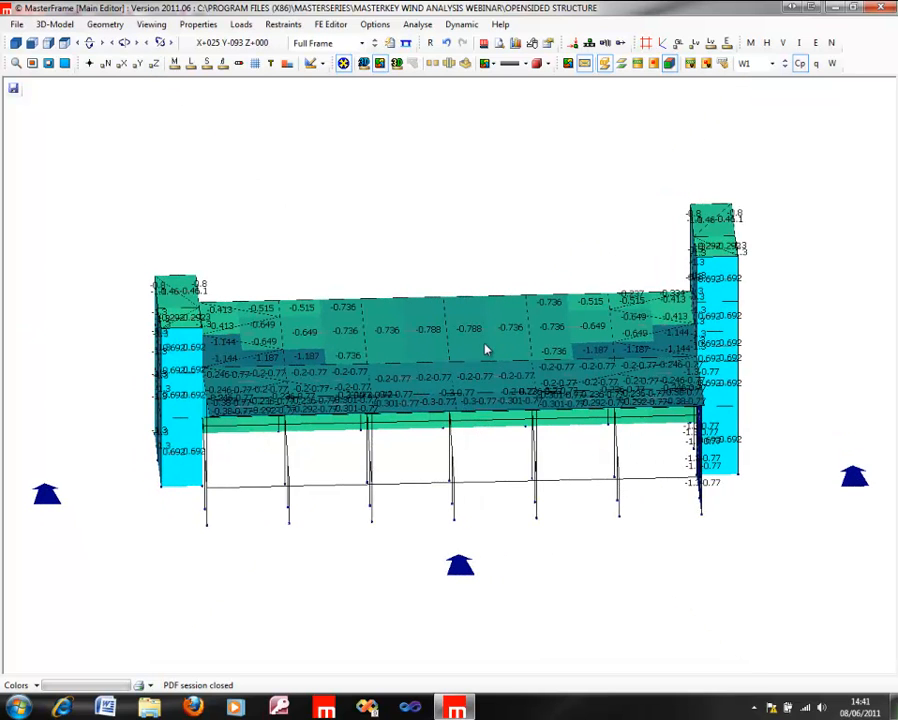
pyautogui.moveTo(576, 462); pyautogui.dragTo(106, 346, button='middle')
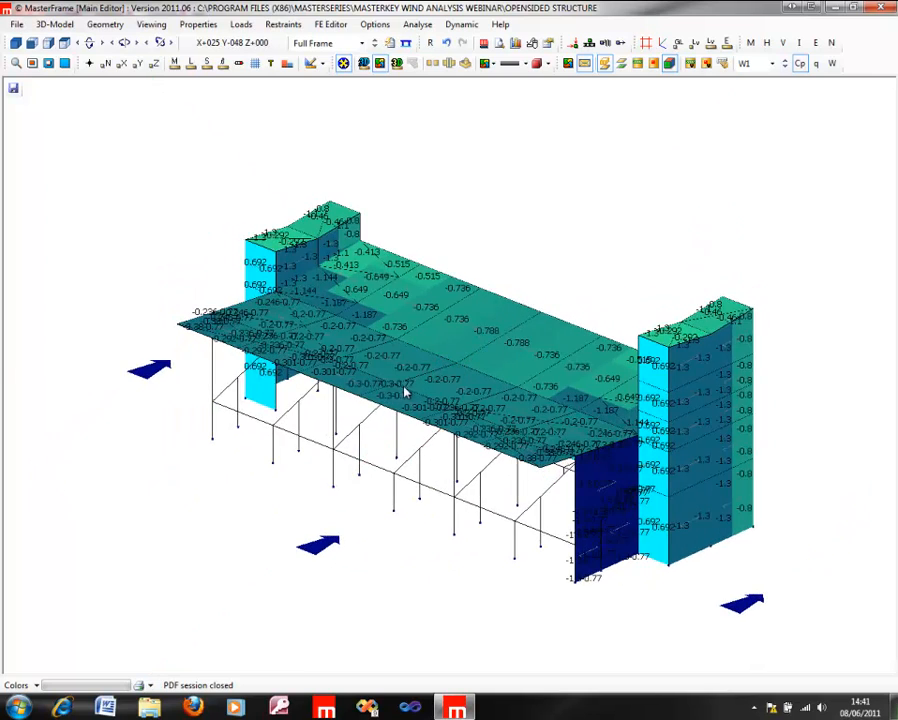
pyautogui.scroll(3, 405, 390)
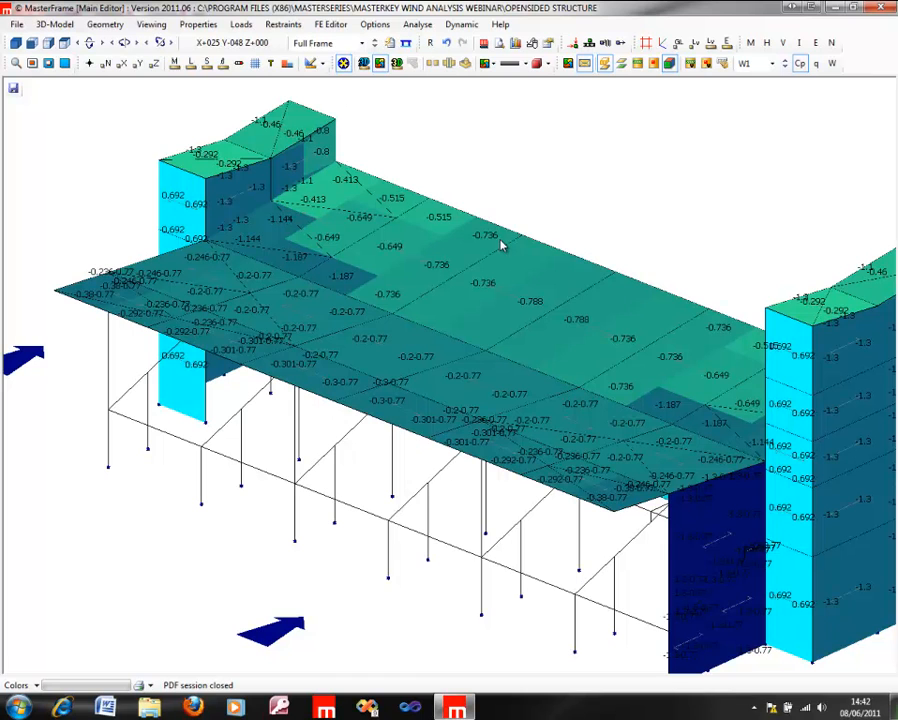
# Step: Show the W1 wind zone labels on the panels and switch back to the Cp values
pyautogui.click(833, 64)
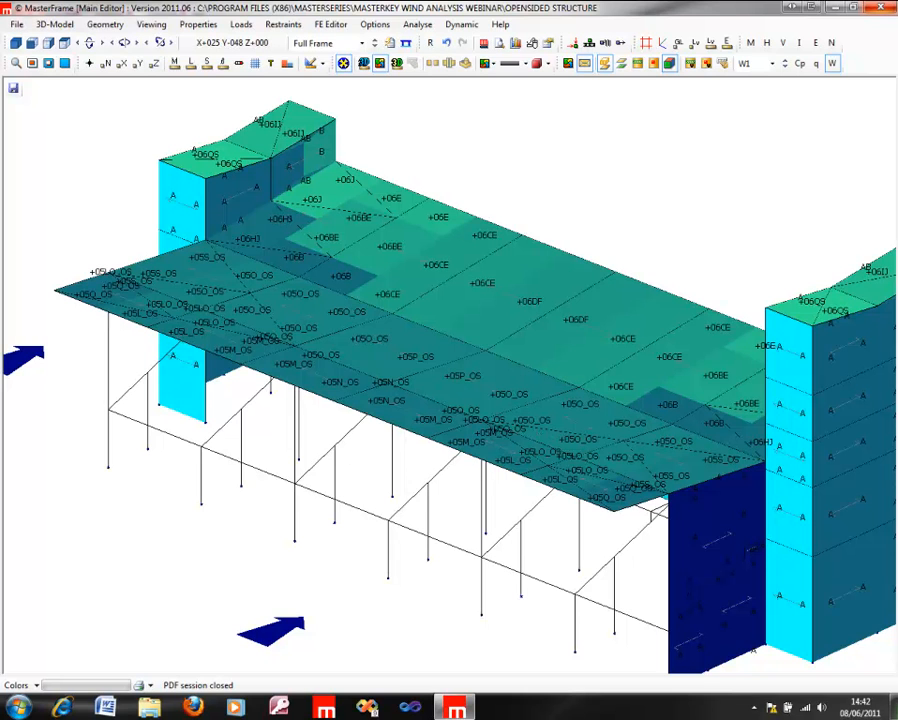
pyautogui.click(802, 64)
pyautogui.moveTo(612, 414); pyautogui.dragTo(258, 392, button='middle')
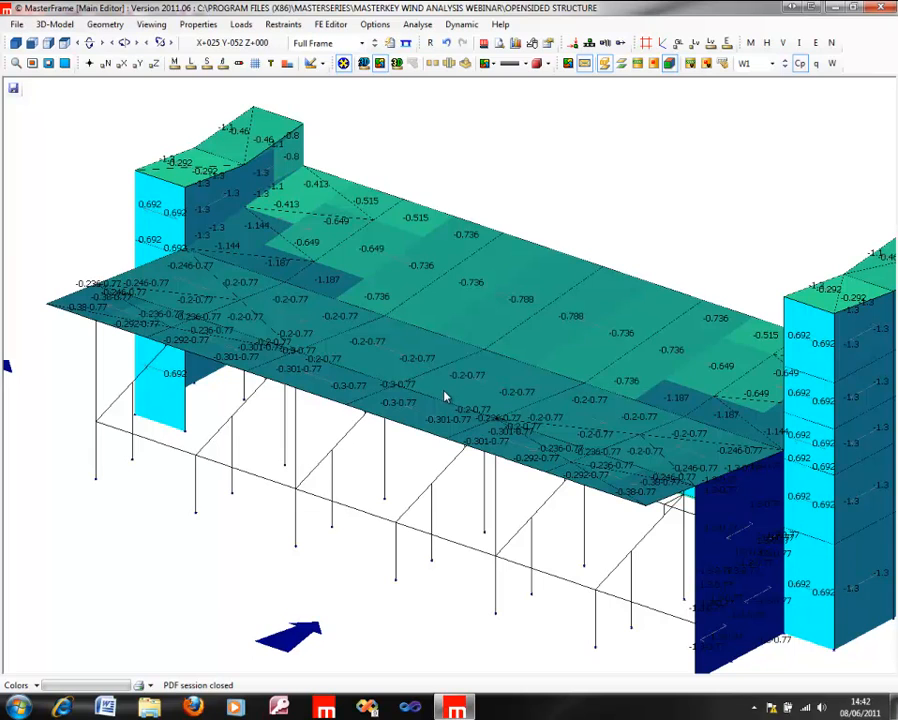
# Step: Compare the W1 Cp values on top of the open-sided canopy with those on the walls beneath it
pyautogui.moveTo(473, 306); pyautogui.dragTo(489, 162, button='middle')
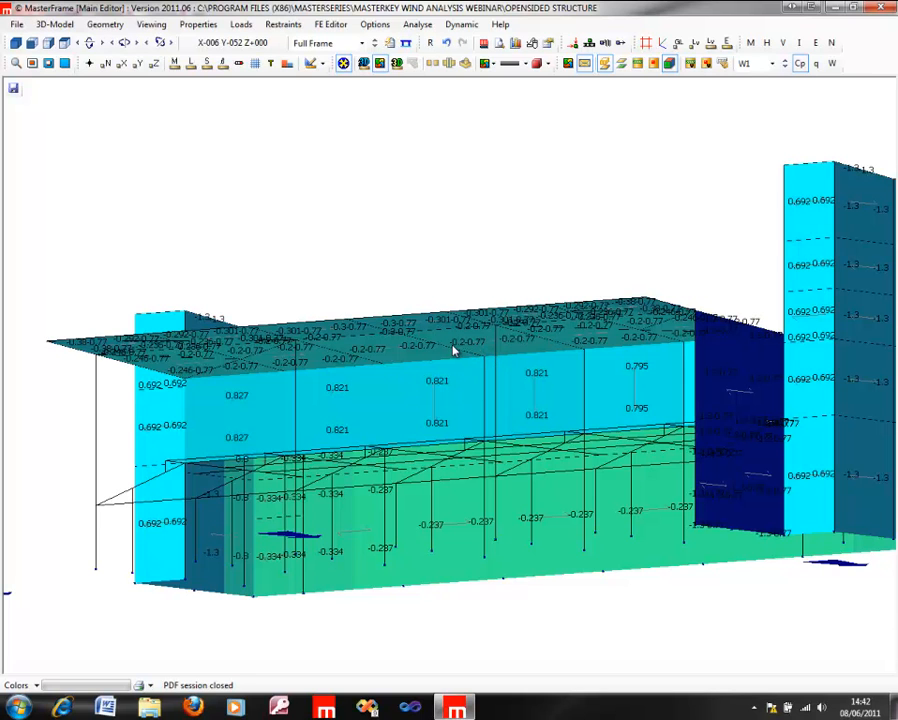
pyautogui.moveTo(498, 350); pyautogui.dragTo(470, 552, button='middle')
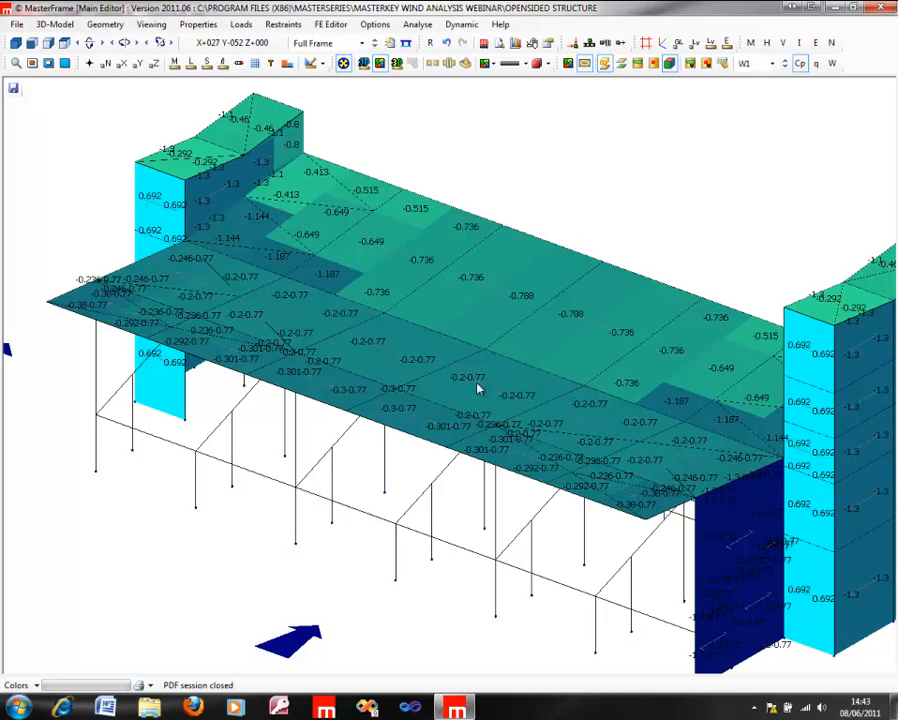
pyautogui.moveTo(453, 375); pyautogui.dragTo(463, 160)
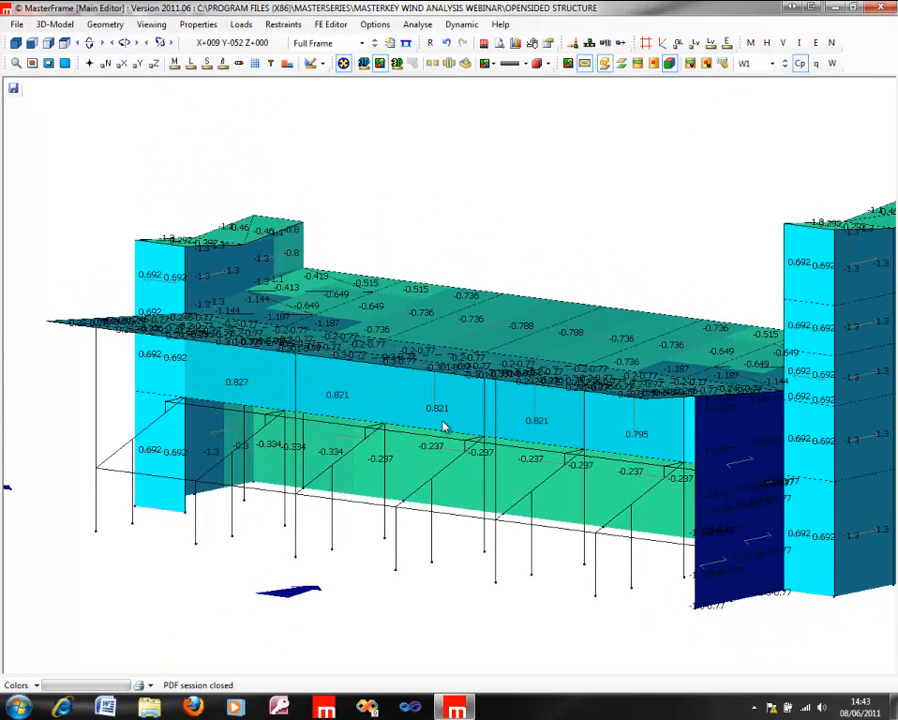
pyautogui.moveTo(450, 445); pyautogui.dragTo(451, 289)
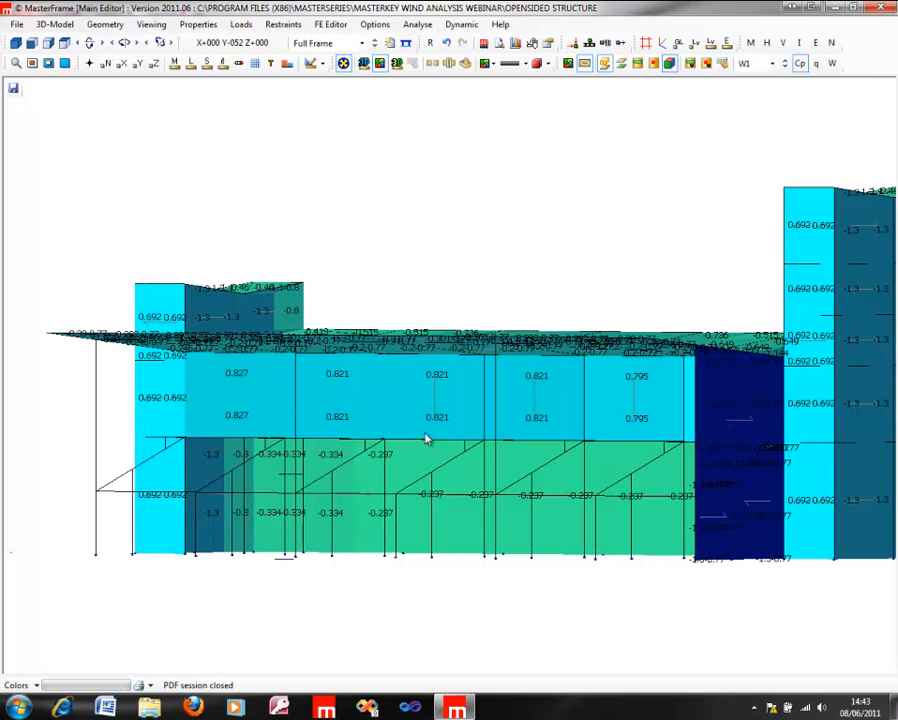
pyautogui.moveTo(411, 362); pyautogui.dragTo(482, 636)
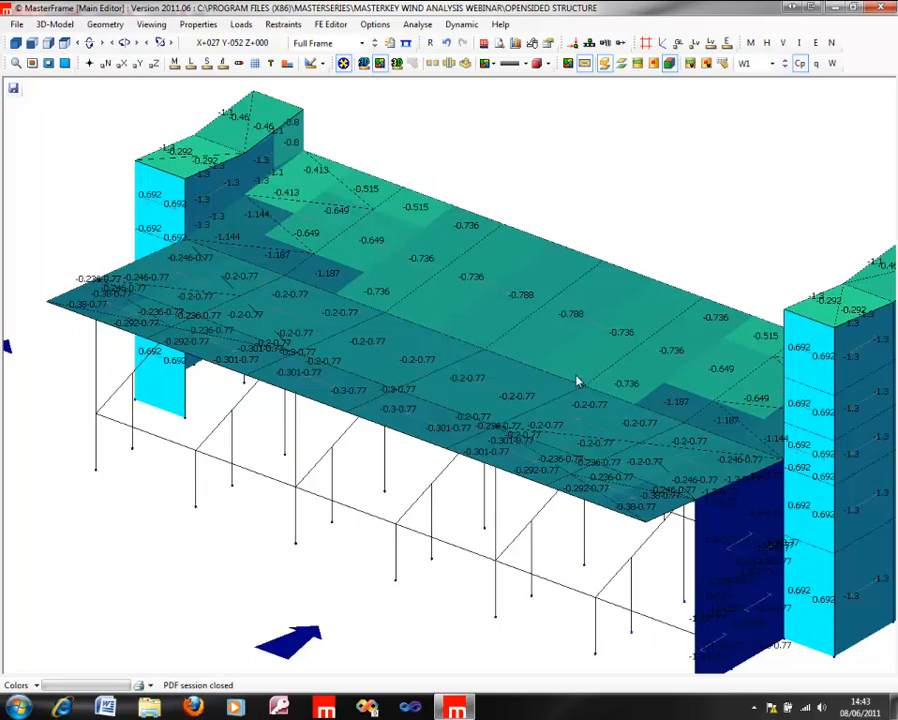
pyautogui.moveTo(595, 443); pyautogui.dragTo(440, 245)
pyautogui.moveTo(588, 381); pyautogui.dragTo(655, 597)
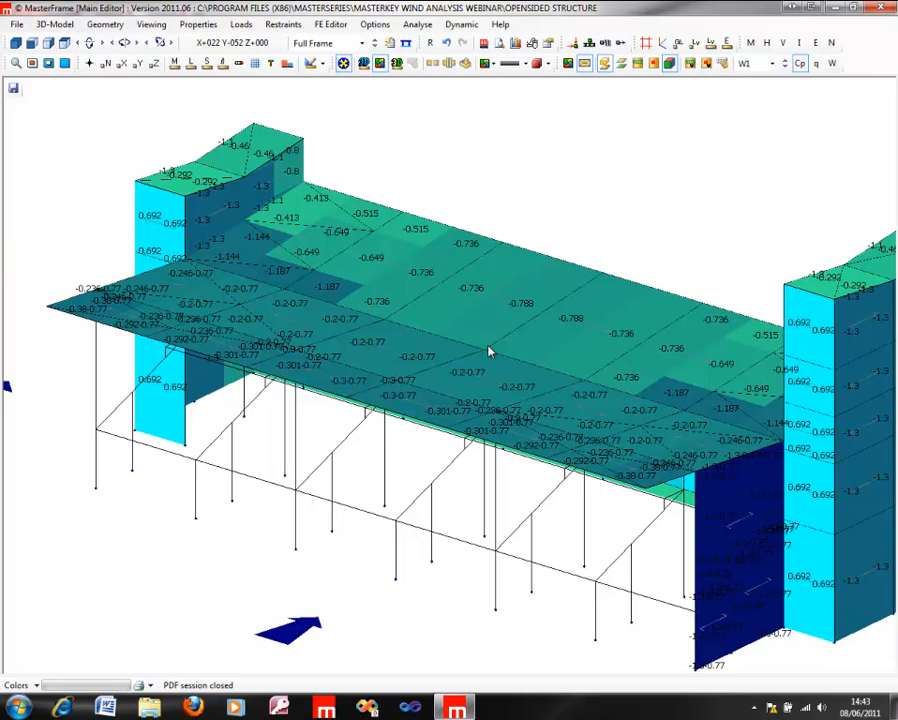
# Step: Show the Cp values for wind cases W2 and W3 on the open-sided structure
pyautogui.click(786, 66)
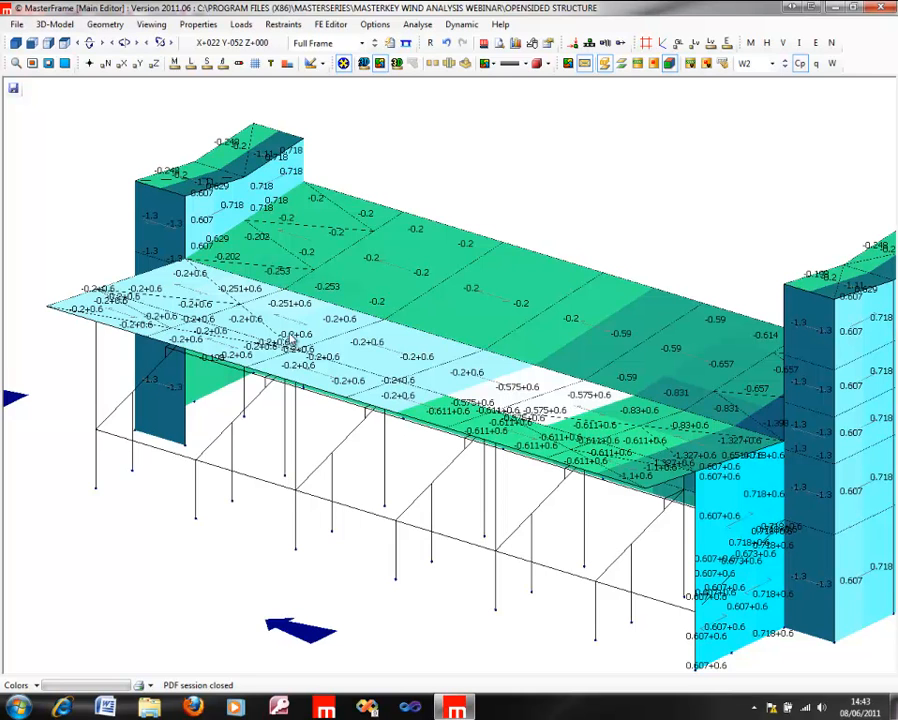
pyautogui.click(786, 67)
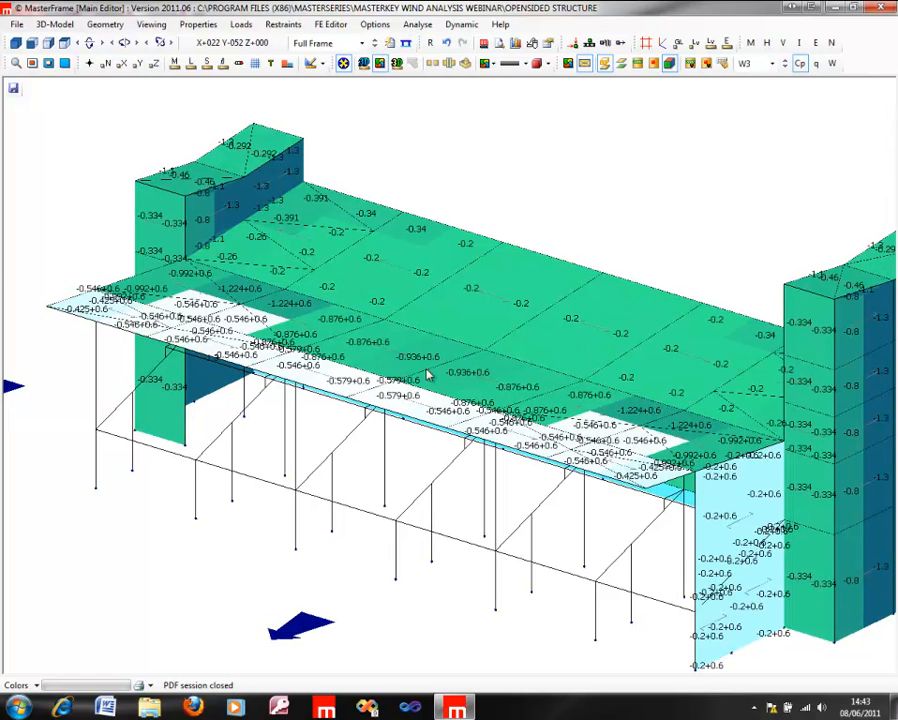
# Step: Compare the Cp values for wind cases W3 and W4 on the open-sided structure
pyautogui.click(786, 66)
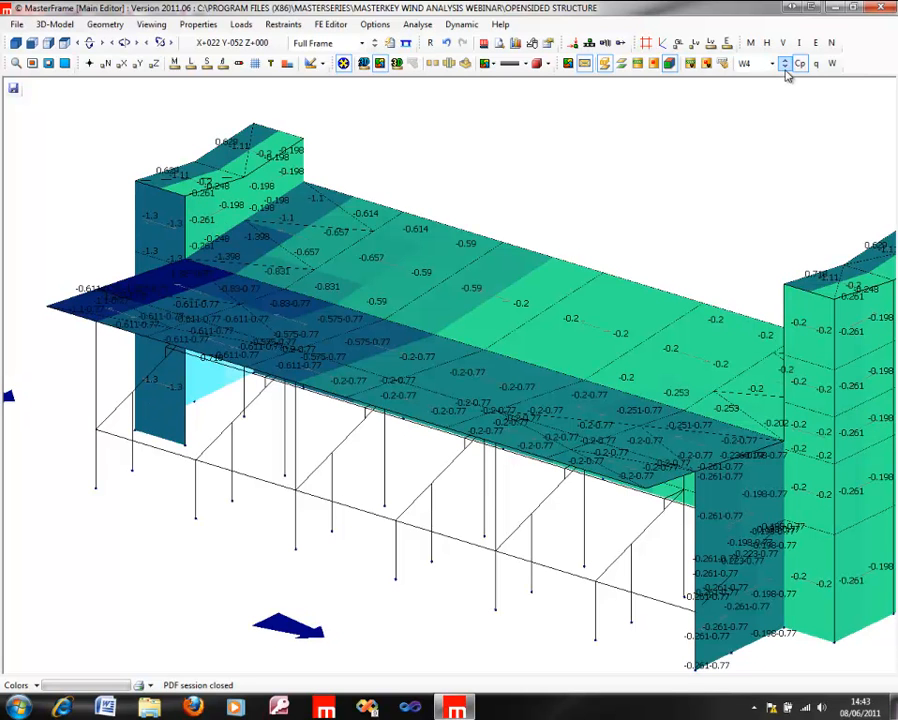
pyautogui.click(786, 67)
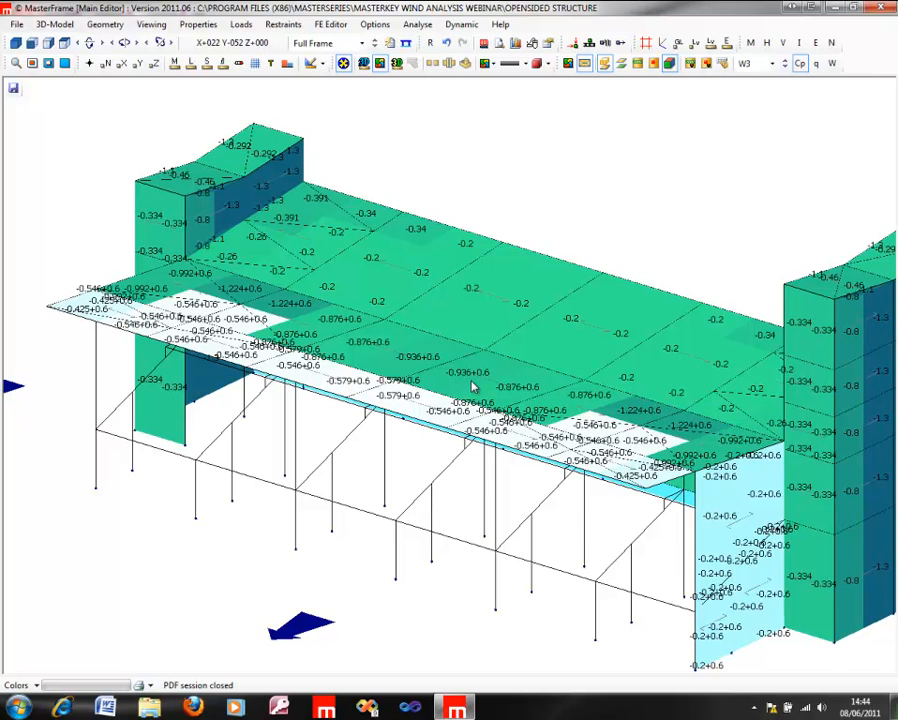
pyautogui.click(786, 64)
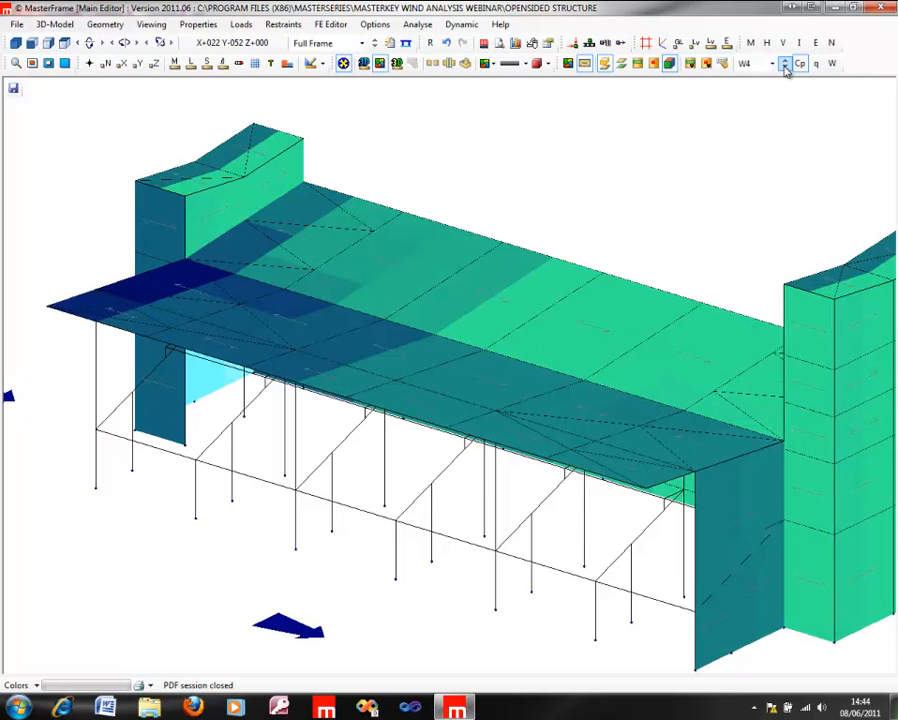
# Step: Examine the W4 Cp values on the open-sided structure's canopy roof, end towers and rear wall from several angles
pyautogui.moveTo(453, 381); pyautogui.dragTo(603, 382, button='middle')
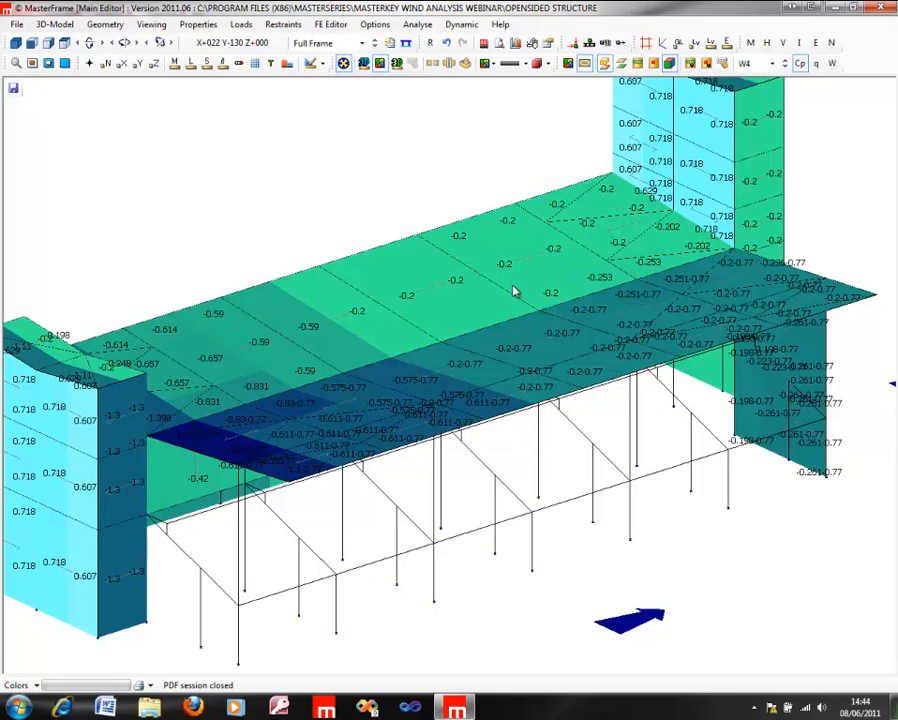
pyautogui.scroll(-4, 481, 465)
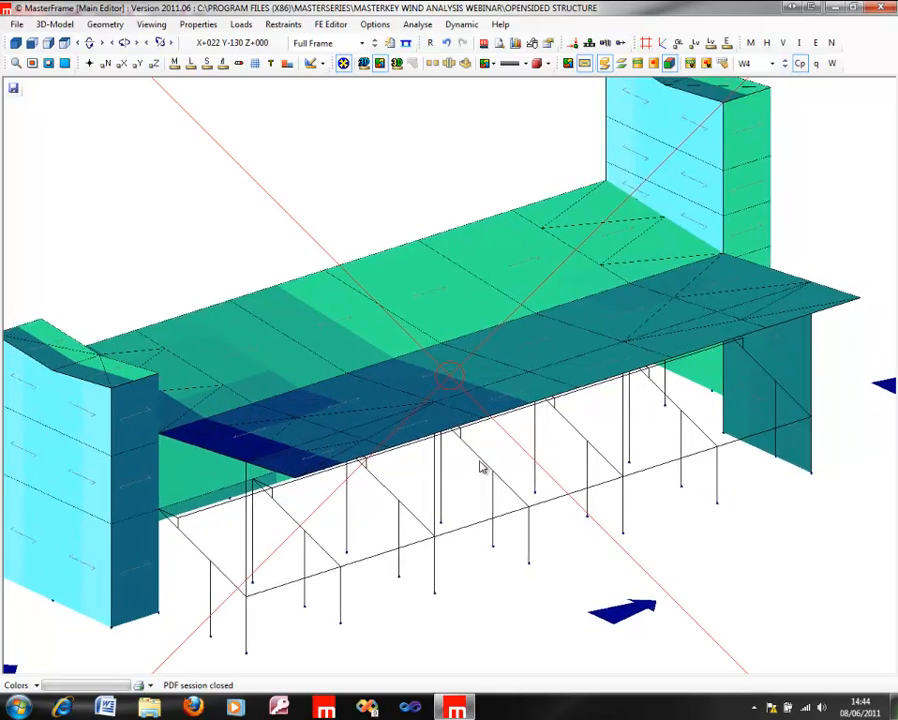
pyautogui.moveTo(163, 366); pyautogui.dragTo(129, 366, button='middle')
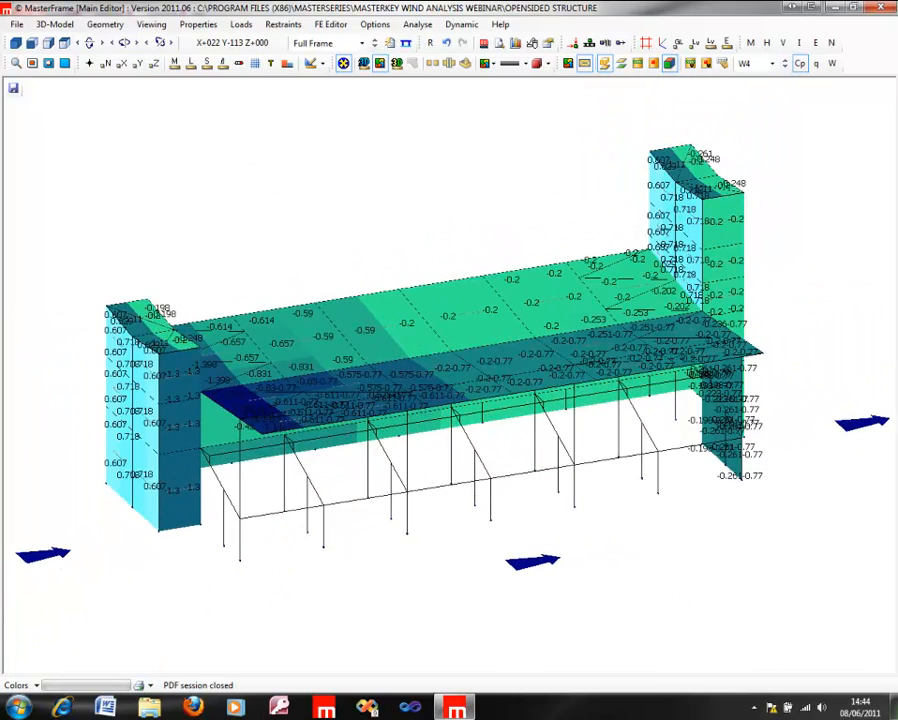
pyautogui.moveTo(220, 392); pyautogui.dragTo(4, 392, button='middle')
pyautogui.moveTo(367, 342); pyautogui.dragTo(198, 374, button='middle')
pyautogui.scroll(3, 391, 375)
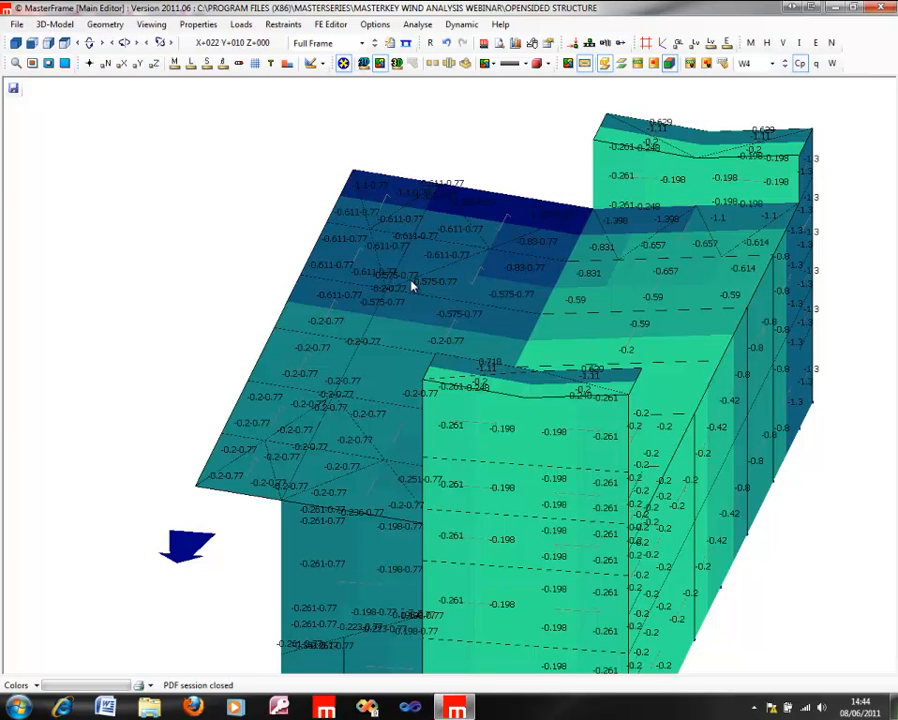
pyautogui.moveTo(277, 320); pyautogui.dragTo(824, 430, button='middle')
pyautogui.moveTo(195, 367); pyautogui.dragTo(862, 425, button='middle')
pyautogui.moveTo(322, 387); pyautogui.dragTo(304, 384, button='middle')
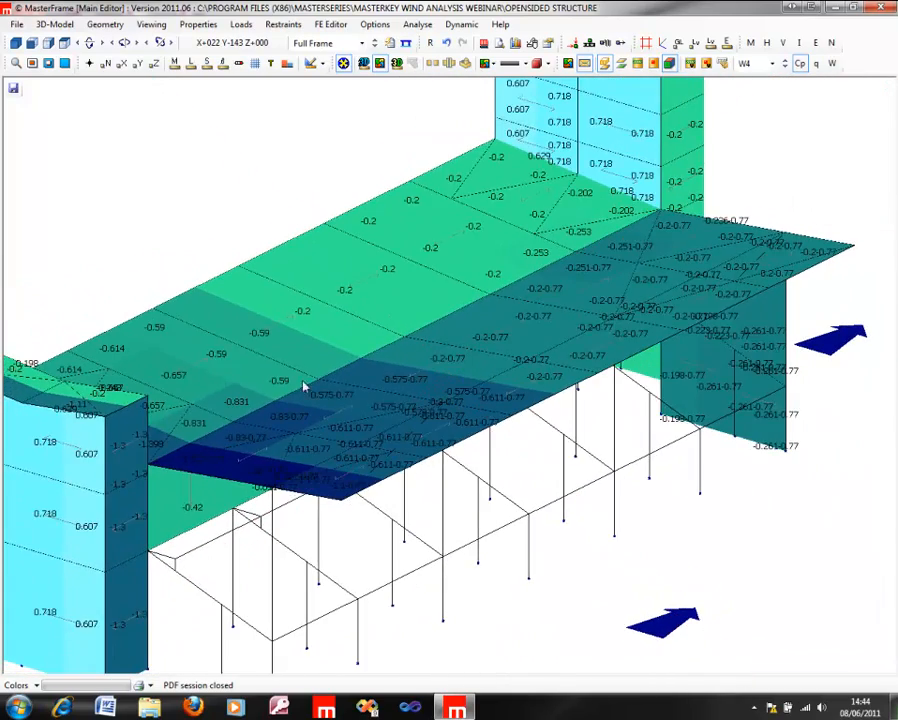
pyautogui.moveTo(753, 486); pyautogui.dragTo(438, 208, button='middle')
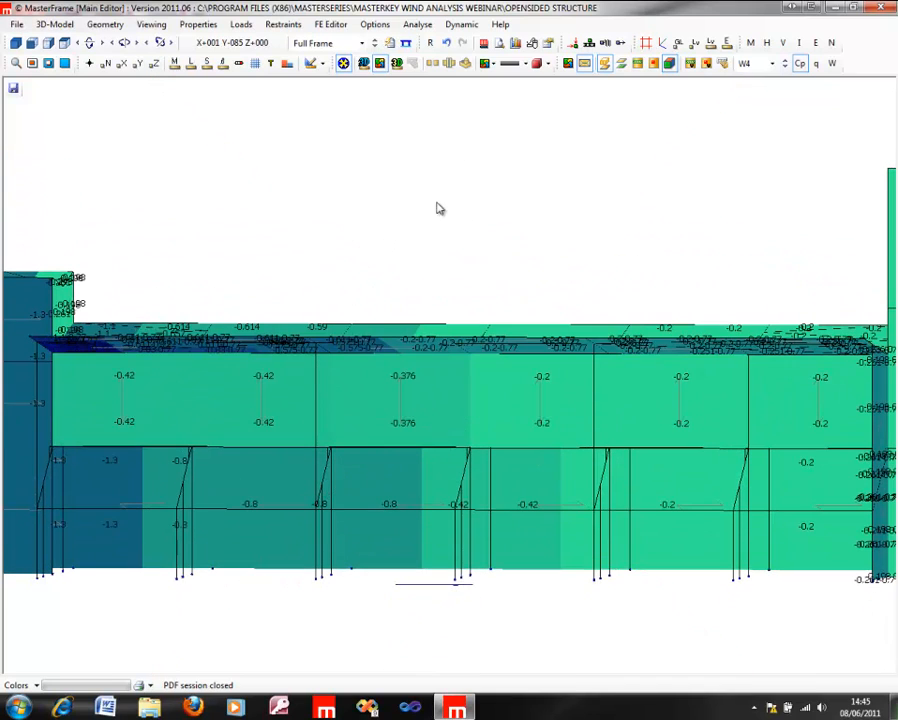
pyautogui.moveTo(457, 356); pyautogui.dragTo(474, 583, button='middle')
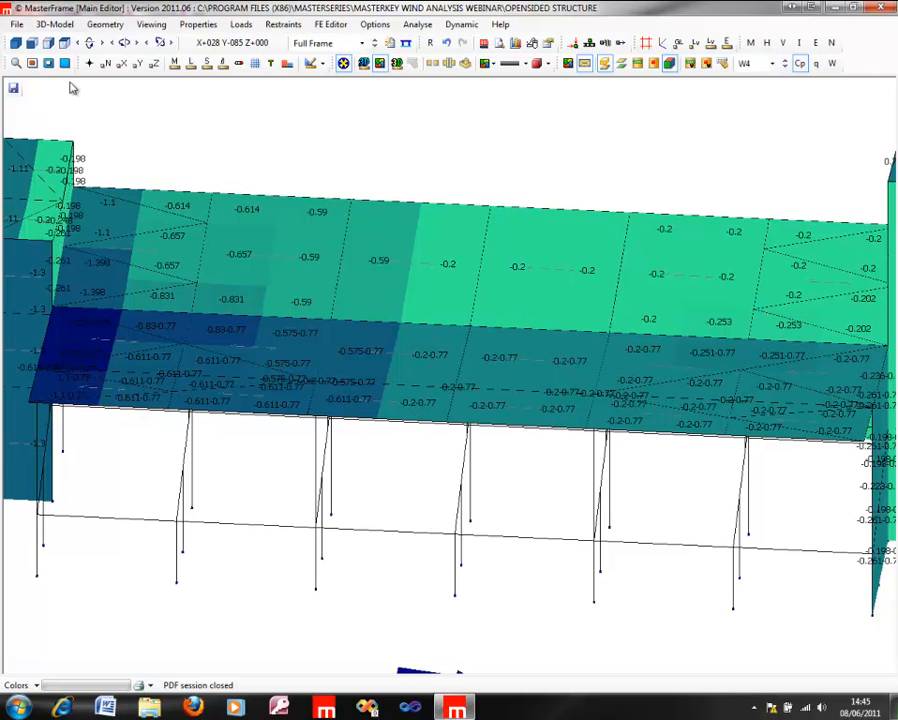
# Step: Save the open-sided structure and open the FREE STAND CANOPY1 frame file
pyautogui.click(16, 24)
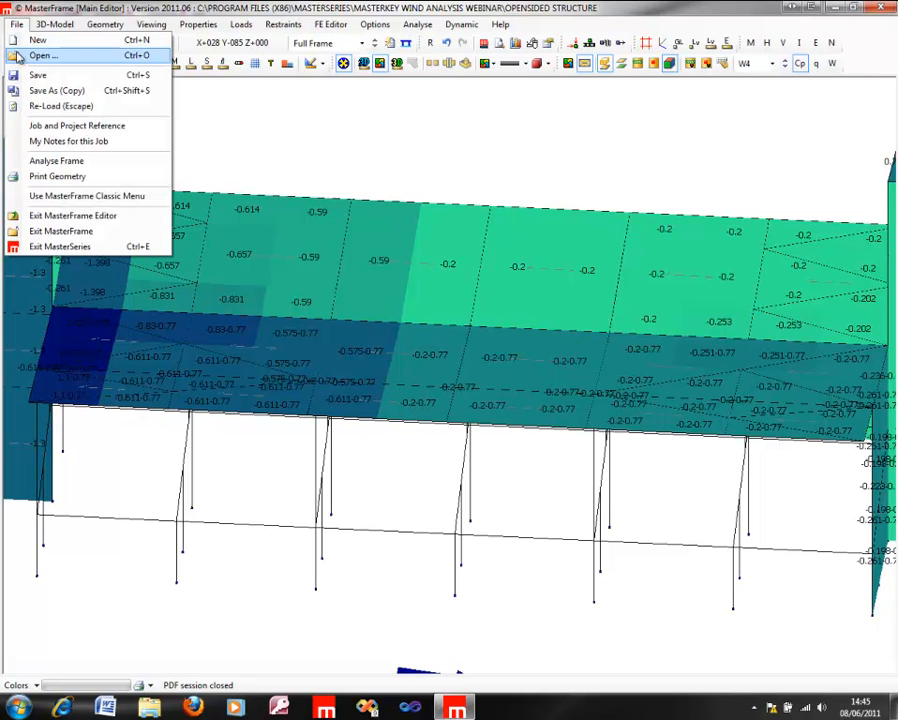
pyautogui.click(24, 39)
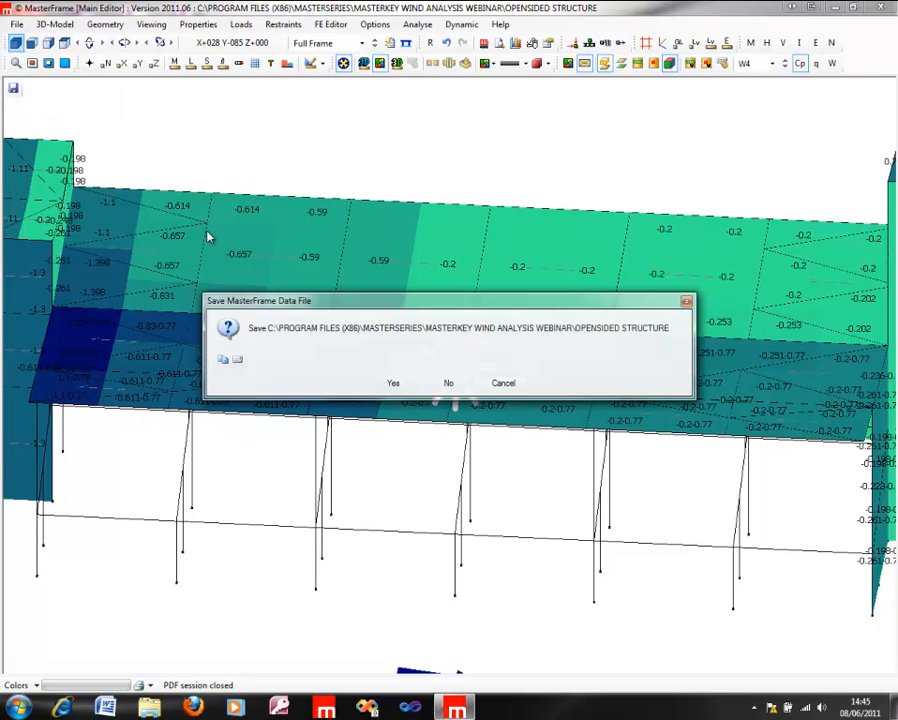
pyautogui.click(394, 384)
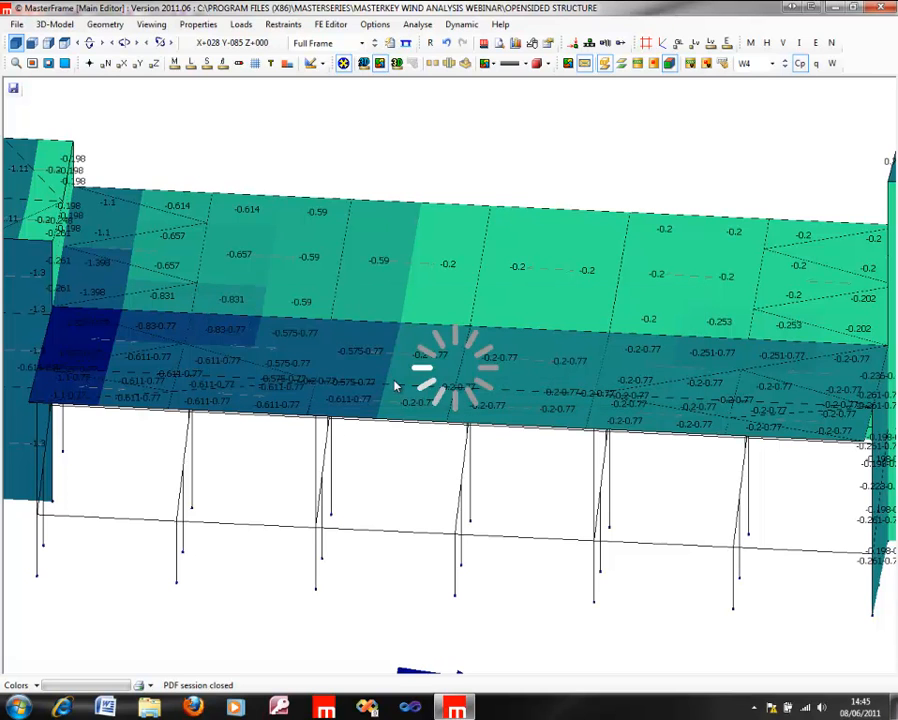
pyautogui.doubleClick(95, 397)
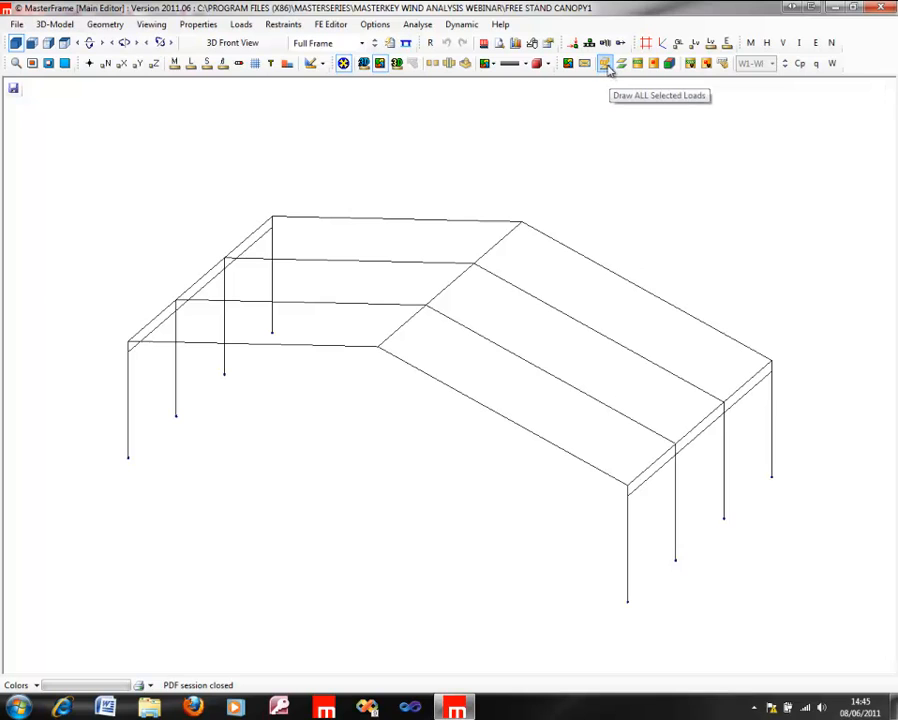
# Step: Show the wind area loading on the free-standing canopy for wind case W1 with the wind zone labels on its roof panels
pyautogui.click(669, 65)
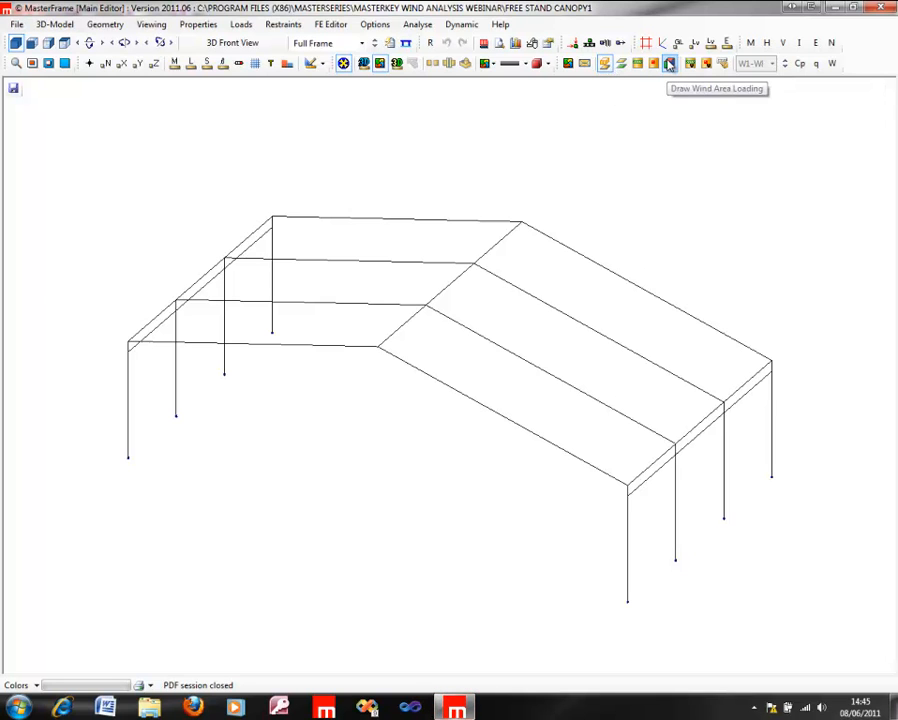
pyautogui.click(481, 310)
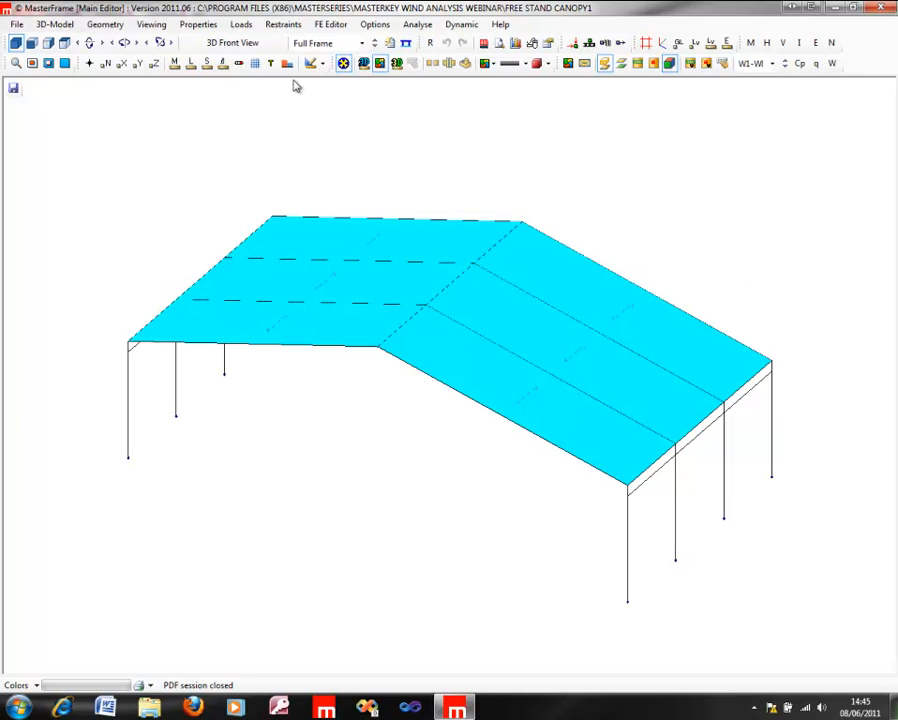
pyautogui.click(785, 62)
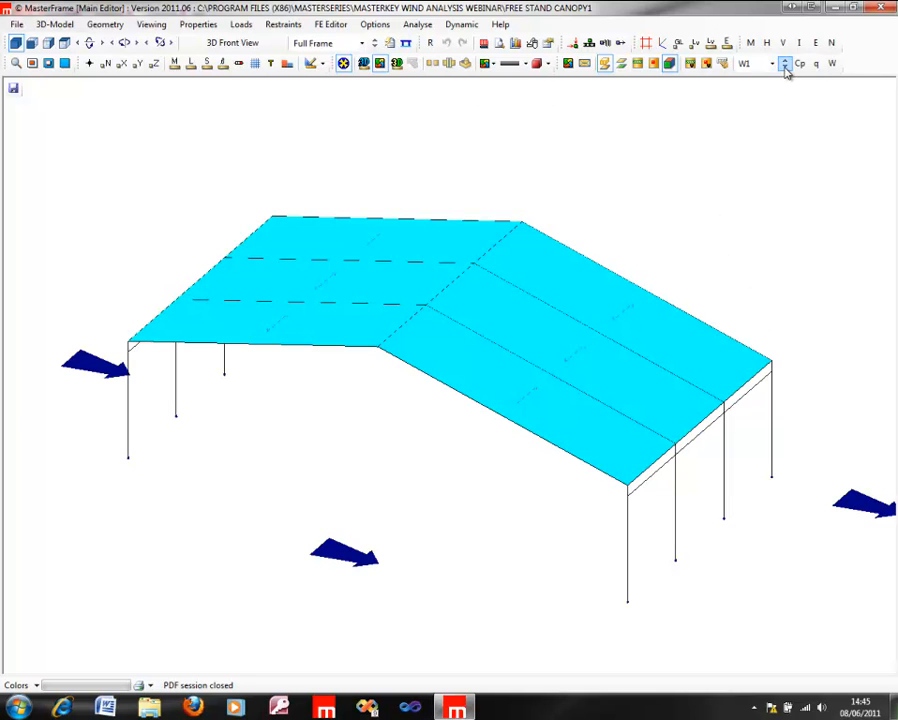
pyautogui.click(584, 63)
pyautogui.click(831, 63)
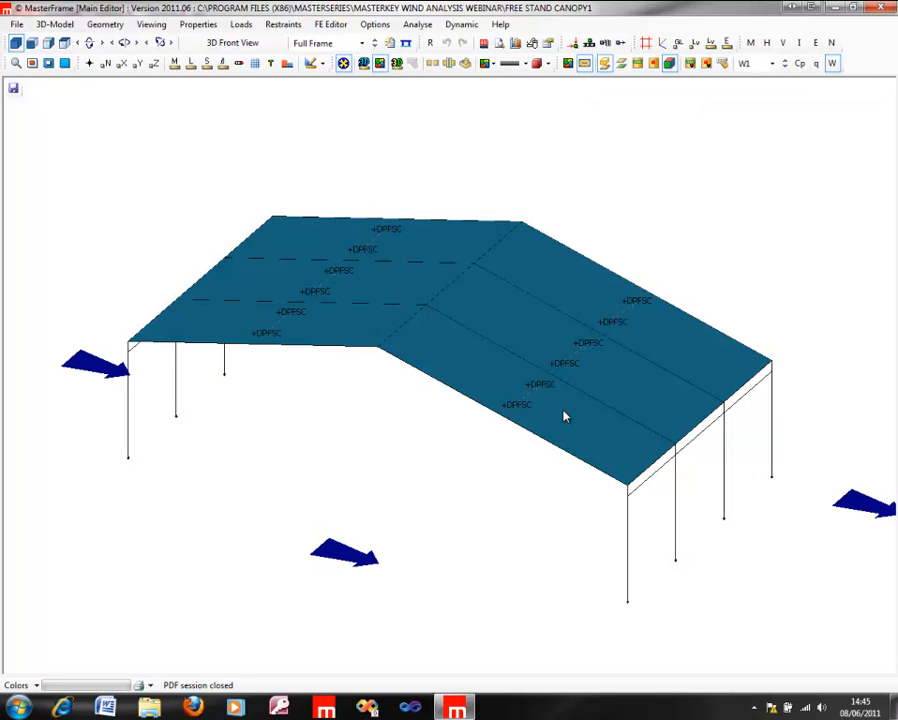
pyautogui.scroll(3, 556, 406)
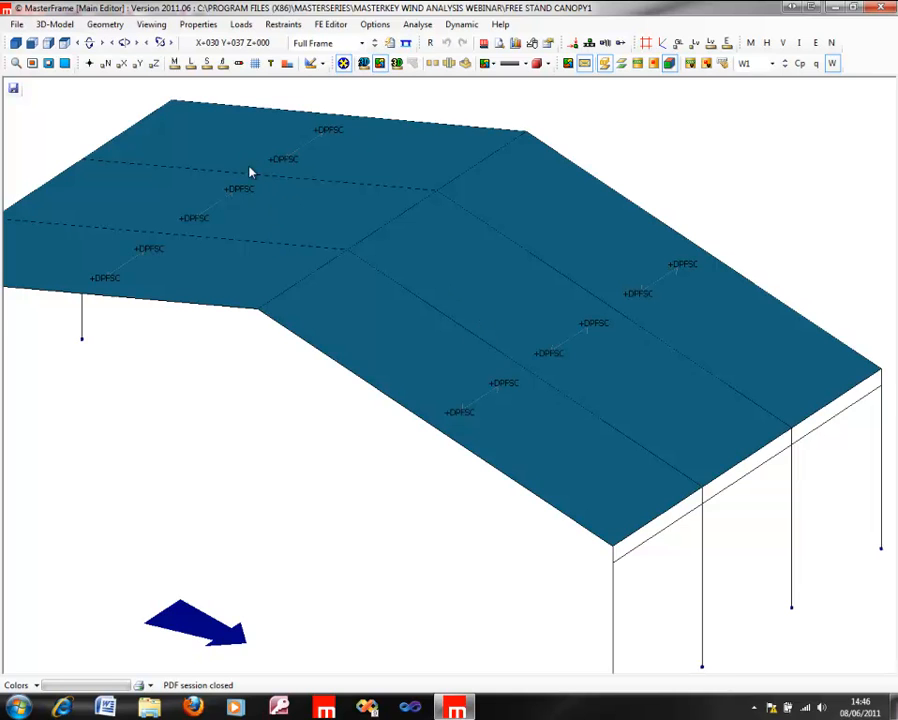
pyautogui.moveTo(287, 242); pyautogui.dragTo(395, 285, button='middle')
pyautogui.scroll(-2, 395, 283)
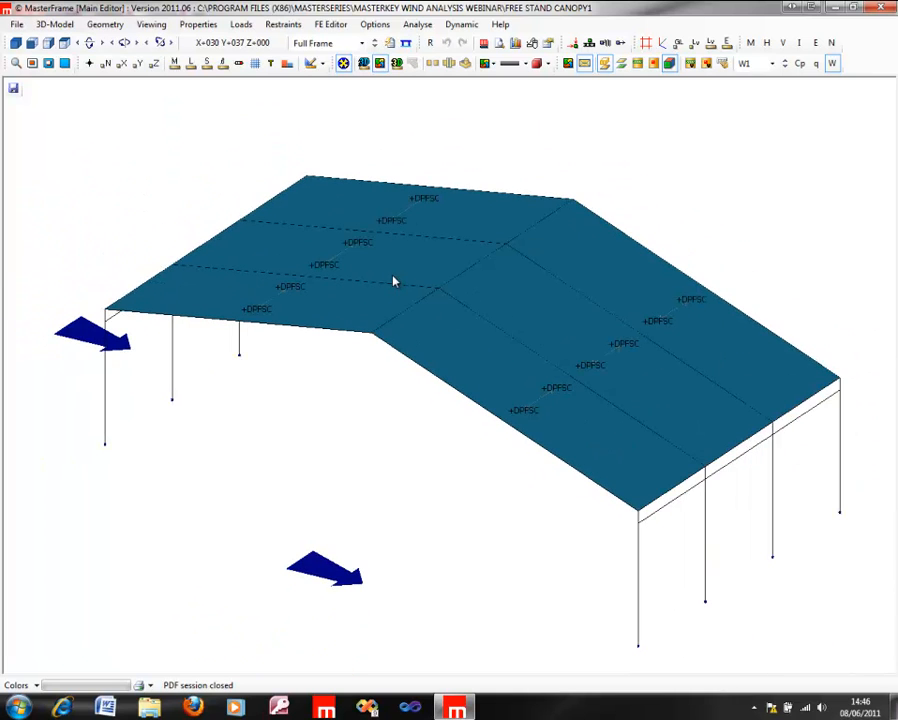
pyautogui.click(52, 25)
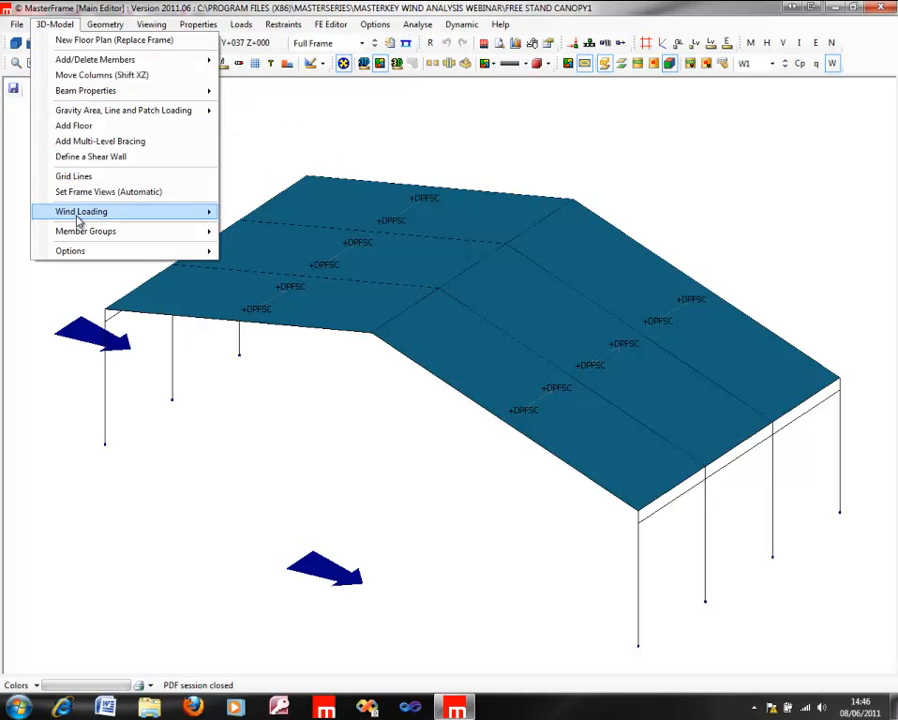
pyautogui.moveTo(78, 212)
pyautogui.click(327, 289)
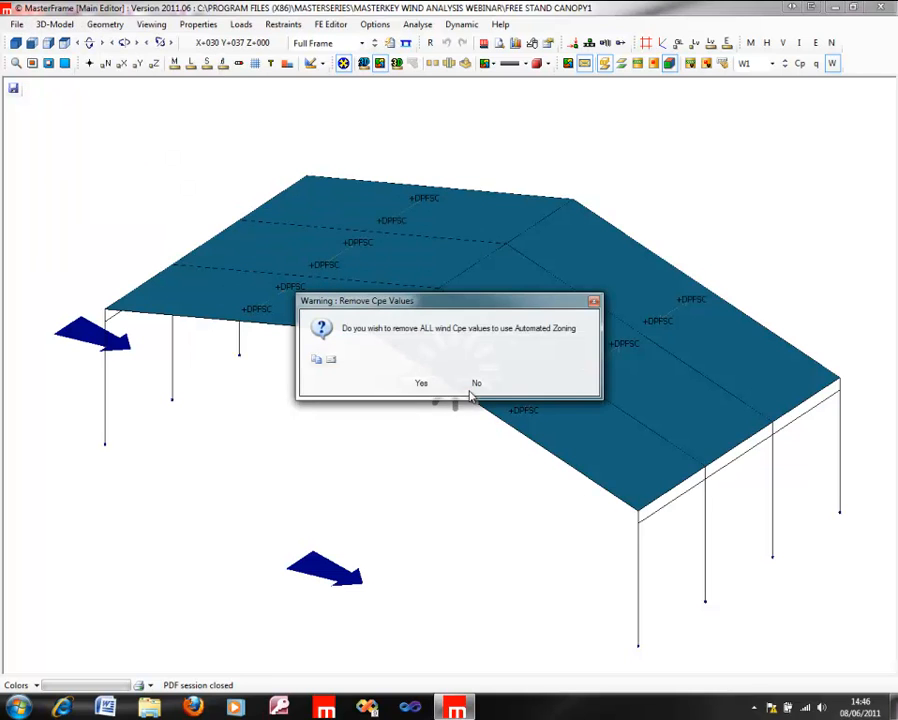
pyautogui.click(476, 384)
# Step: In wind panel generation, set the W1 blockage of the ridged duopitch roof panel to 0.85 and finish the panel editing
pyautogui.click(70, 27)
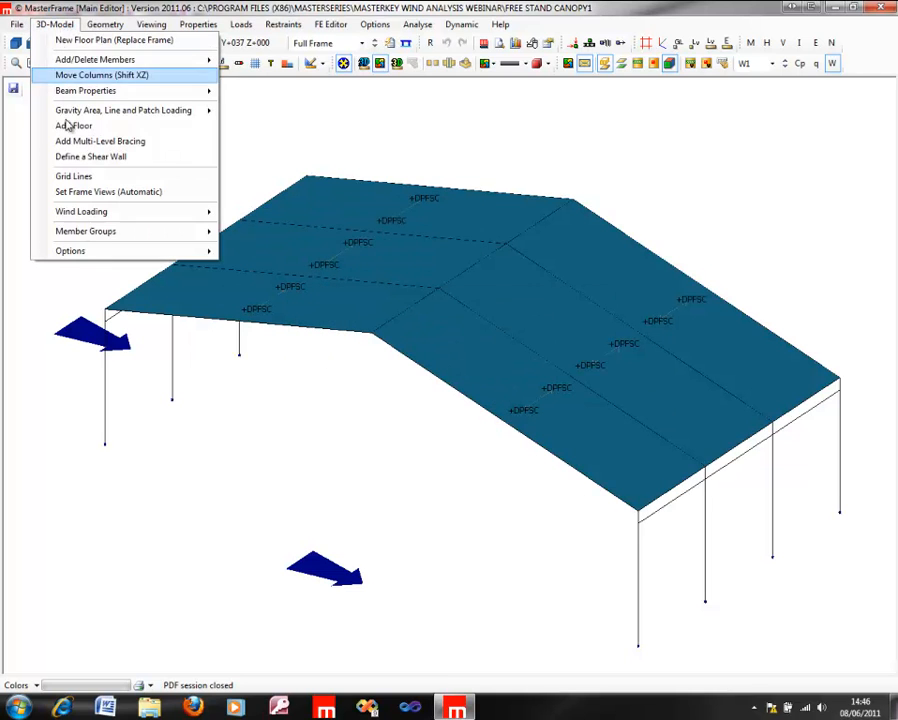
pyautogui.moveTo(96, 211)
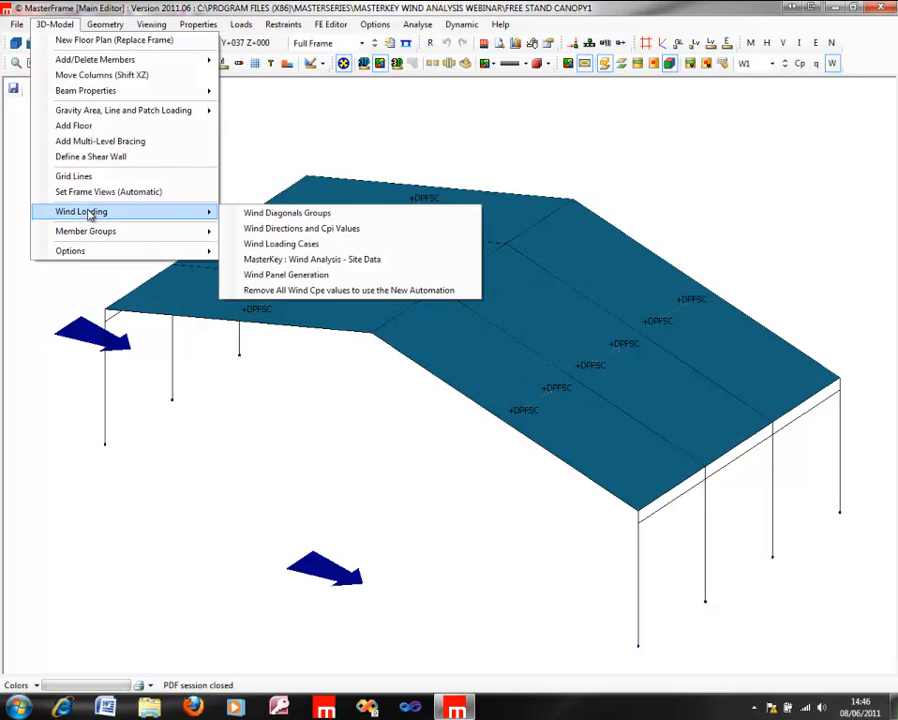
pyautogui.click(352, 276)
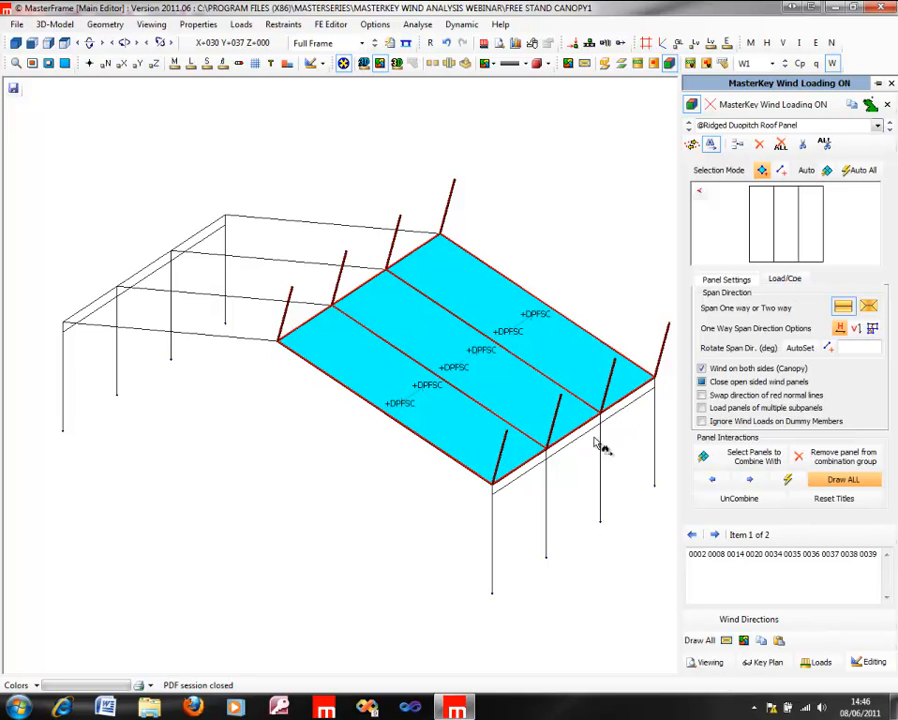
pyautogui.click(785, 280)
pyautogui.click(827, 305)
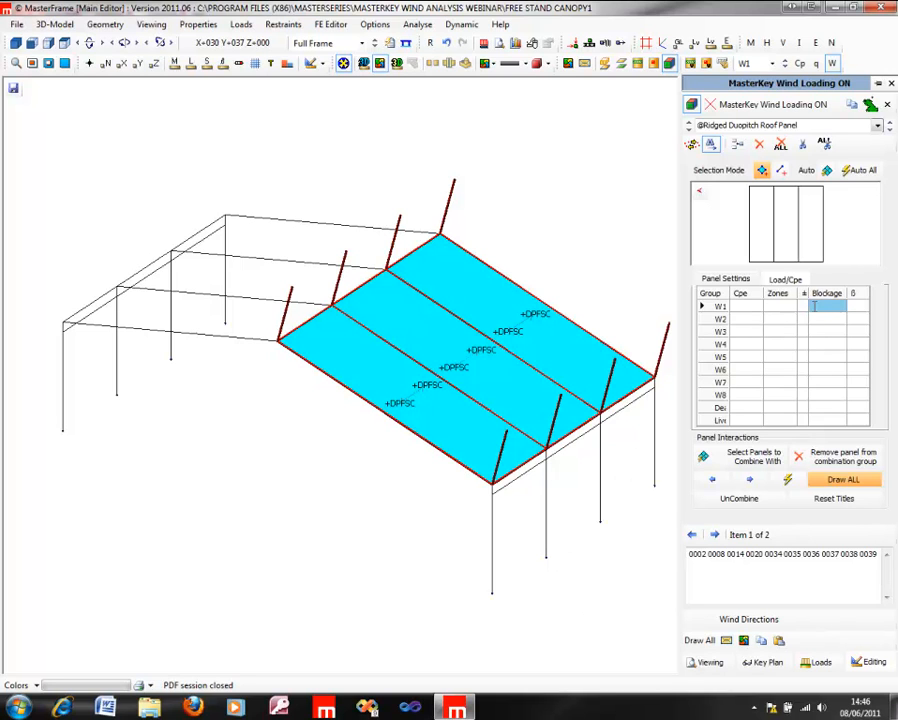
pyautogui.write('0.85')
pyautogui.click(208, 311)
pyautogui.scroll(-3, 343, 386)
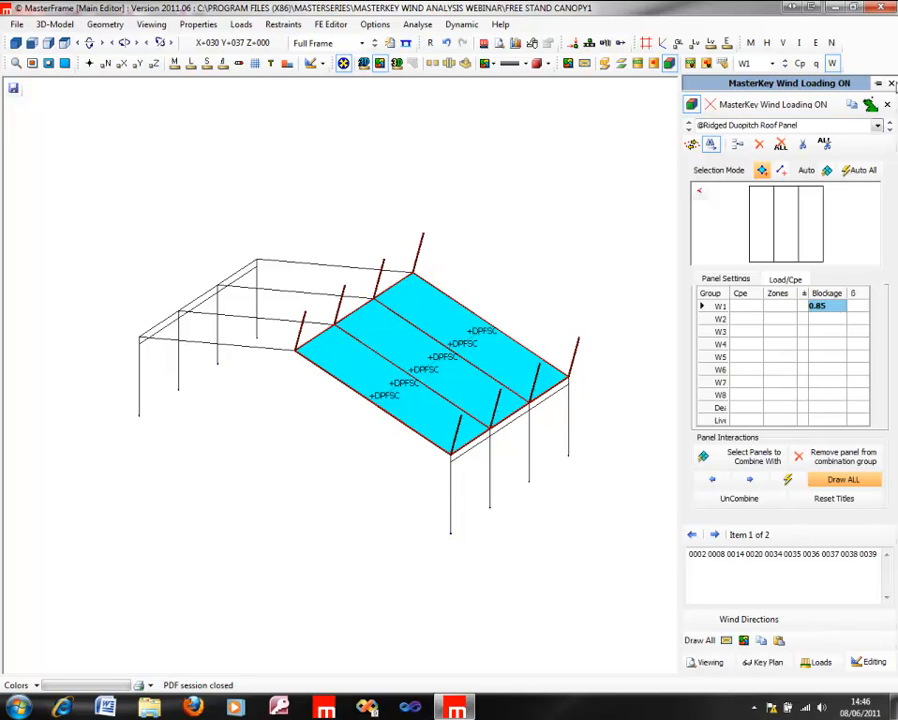
pyautogui.click(892, 85)
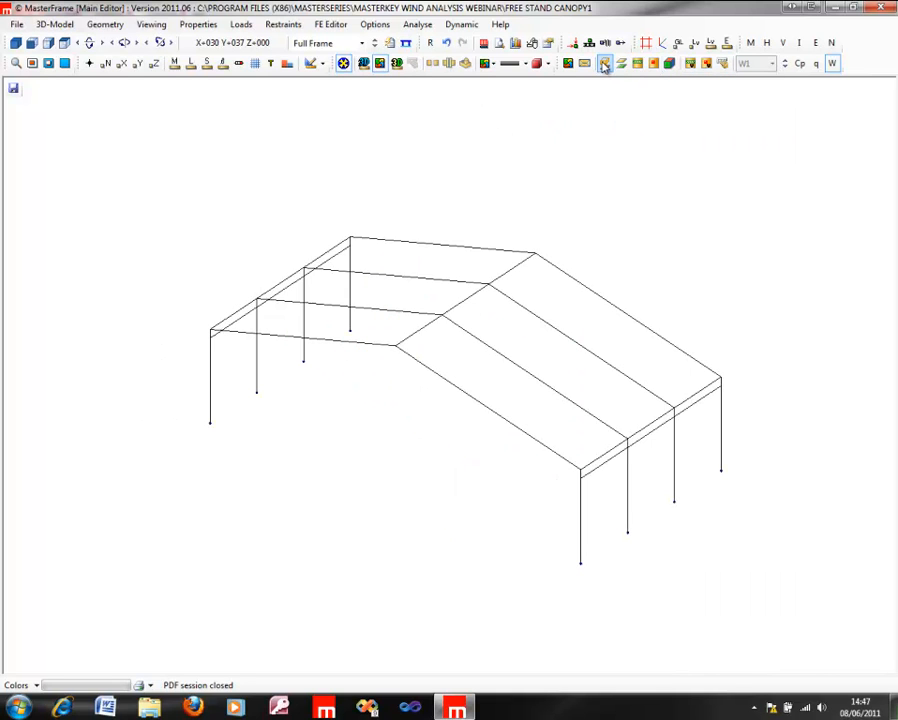
# Step: Redraw the wind area loading, review the W1 Cp values on both canopy roof slopes, and restore the plain full-frame view
pyautogui.click(669, 63)
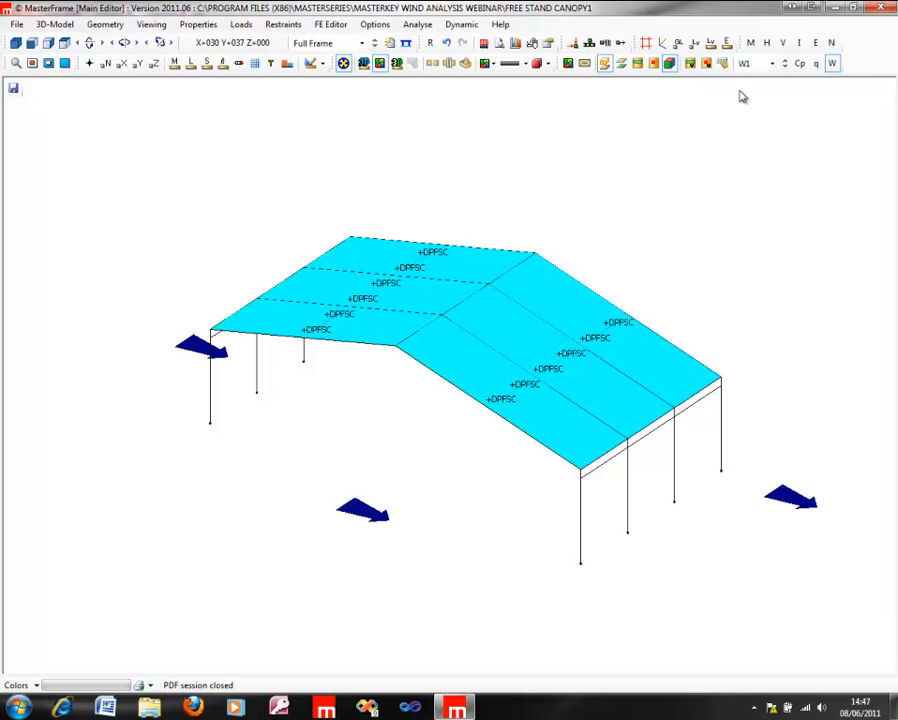
pyautogui.click(799, 63)
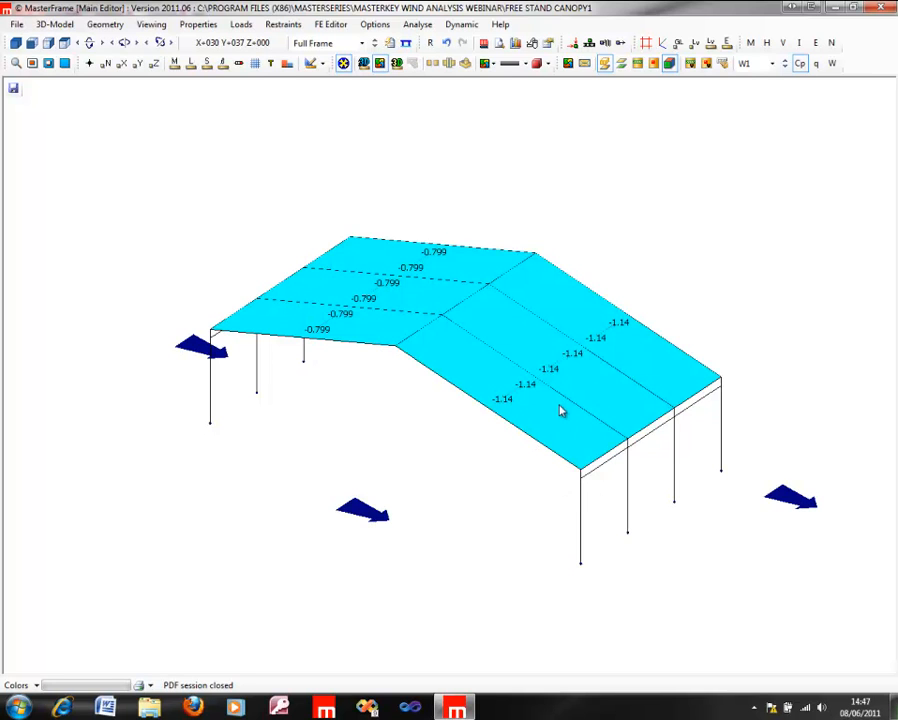
pyautogui.click(801, 64)
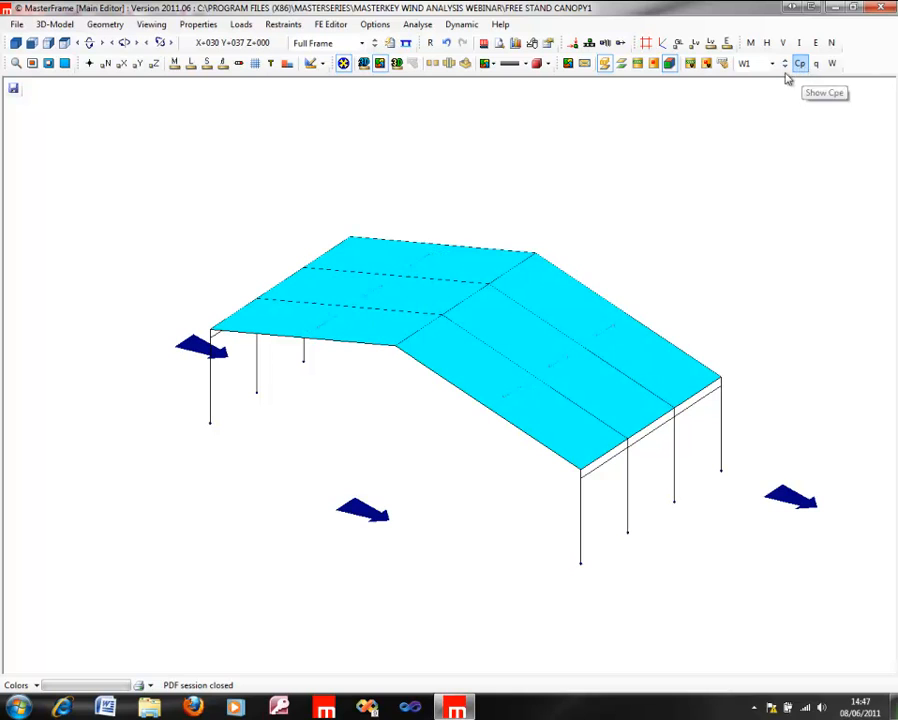
pyautogui.click(317, 45)
pyautogui.click(313, 58)
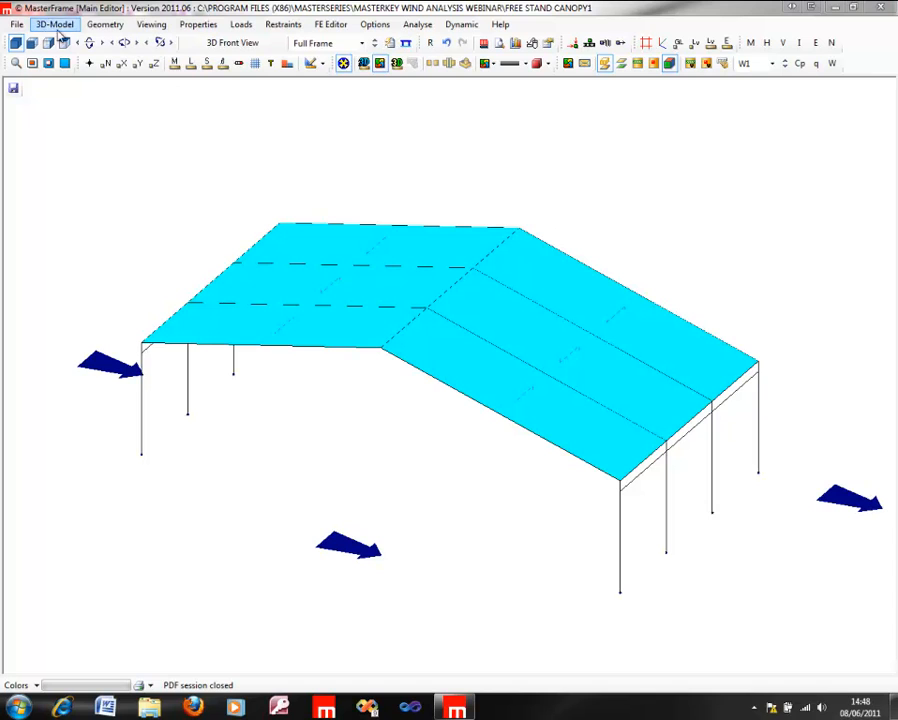
# Step: Exit MasterFrame without saving the FREE STAND CANOPY1 frame file
pyautogui.click(16, 25)
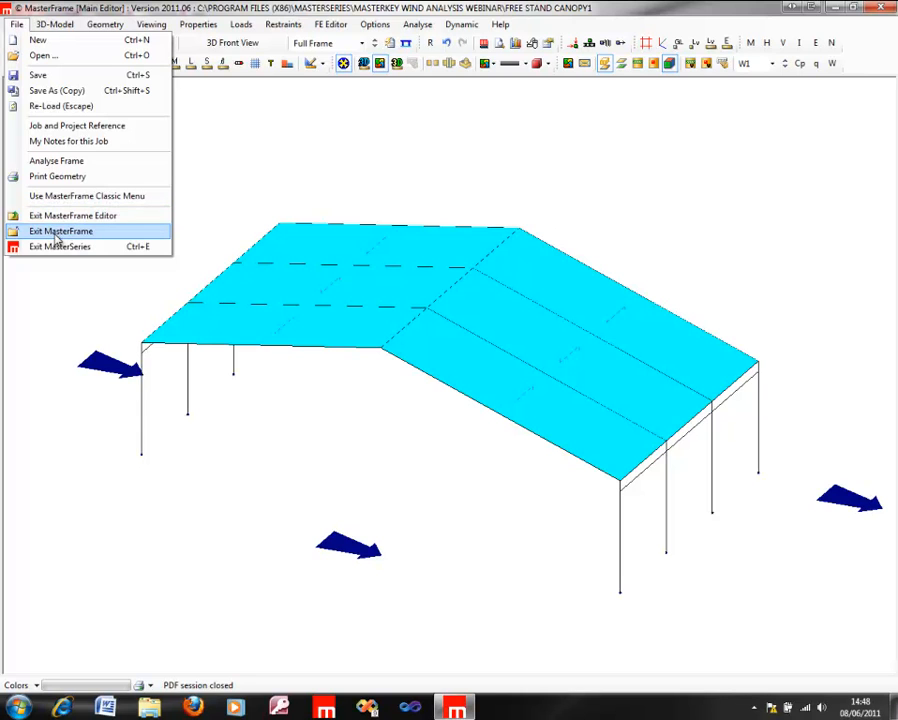
pyautogui.click(57, 235)
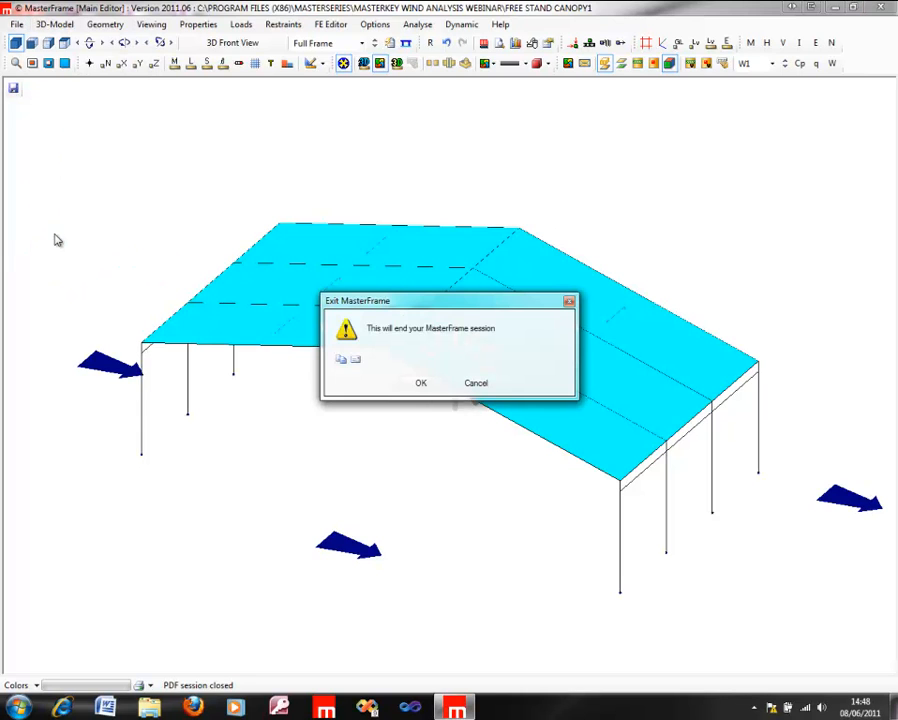
pyautogui.click(432, 386)
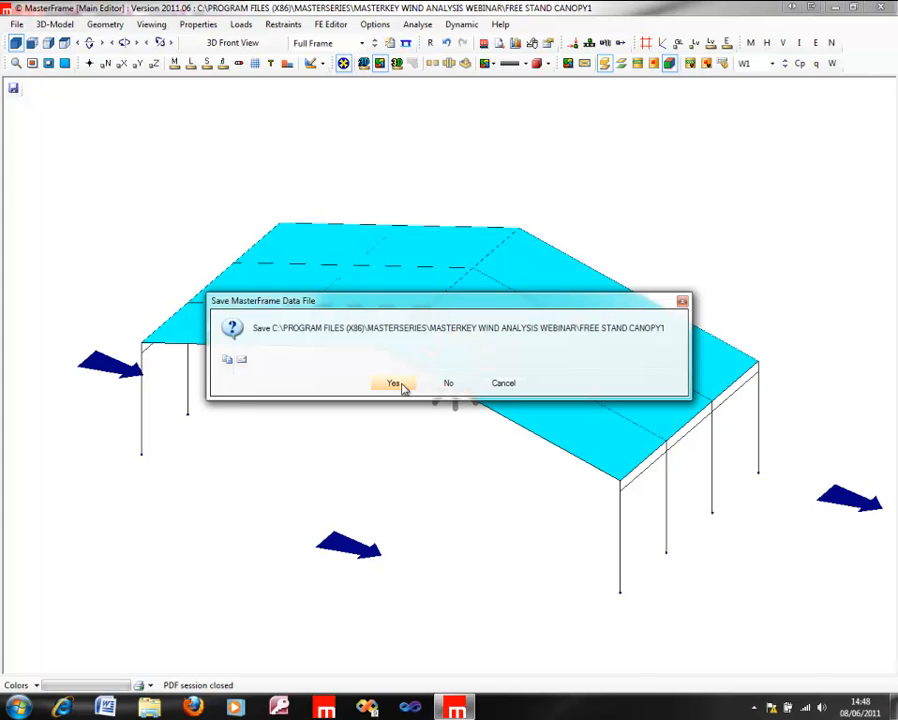
pyautogui.click(449, 386)
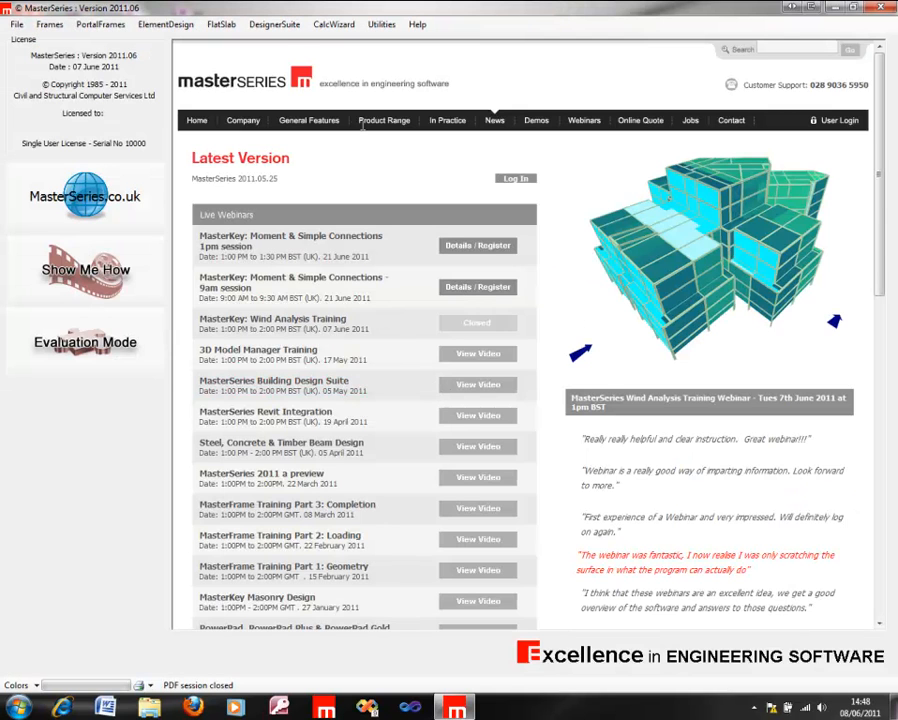
# Step: Start the MasterPort portal frame module and open the Wind Portal file from the MasterKey Wind Analysis Webinar folder
pyautogui.click(272, 26)
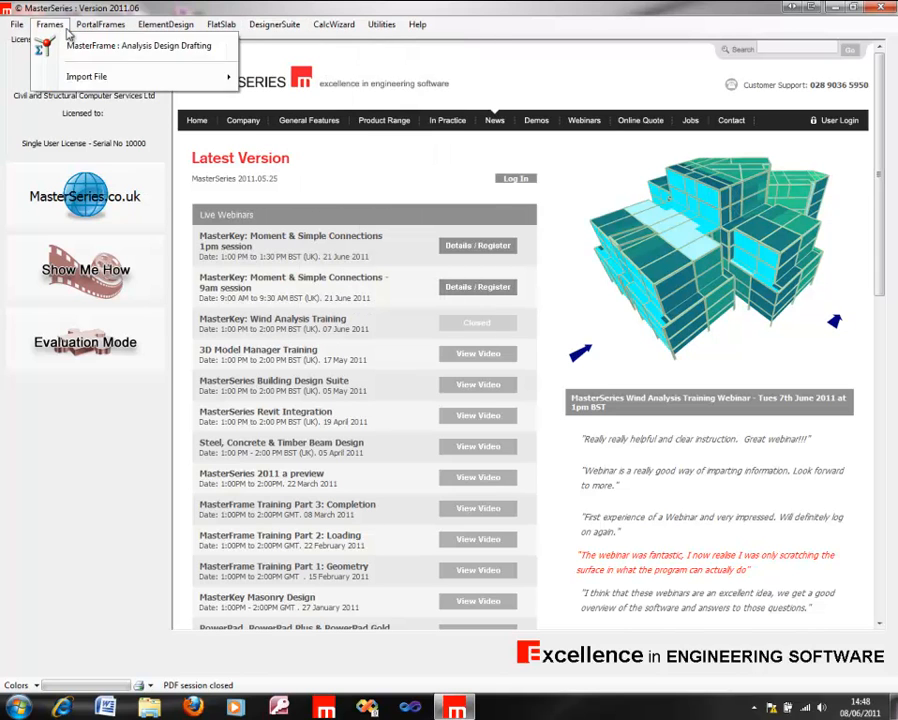
pyautogui.click(108, 43)
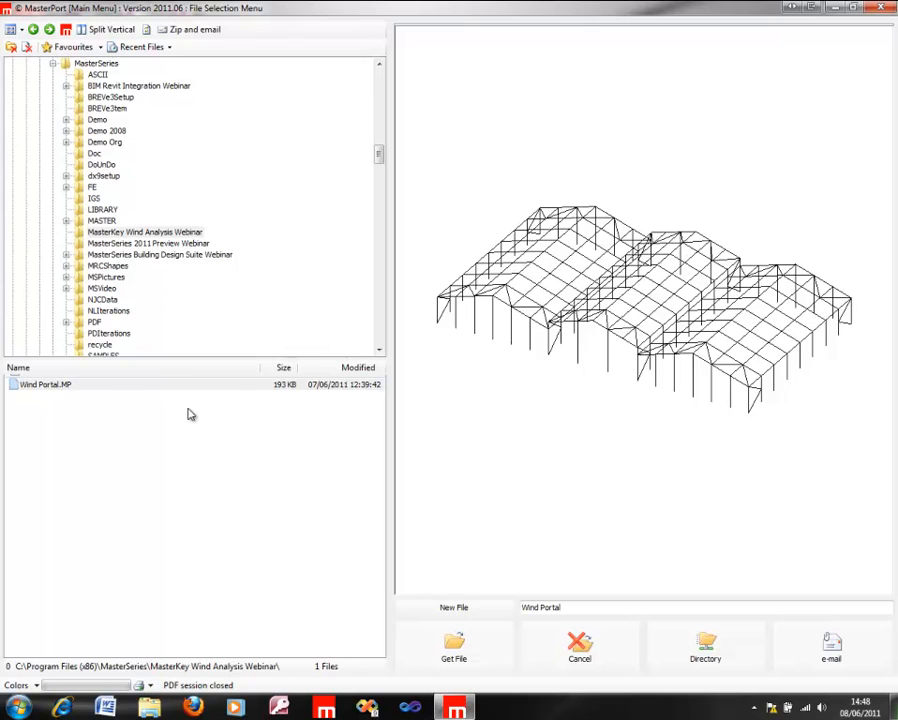
pyautogui.click(102, 386)
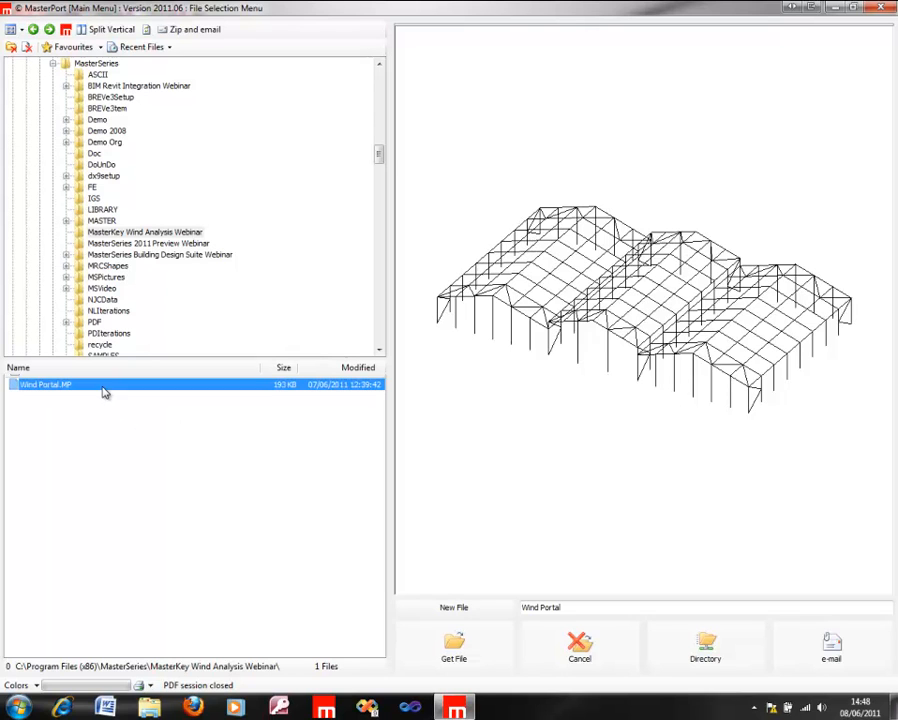
pyautogui.click(484, 648)
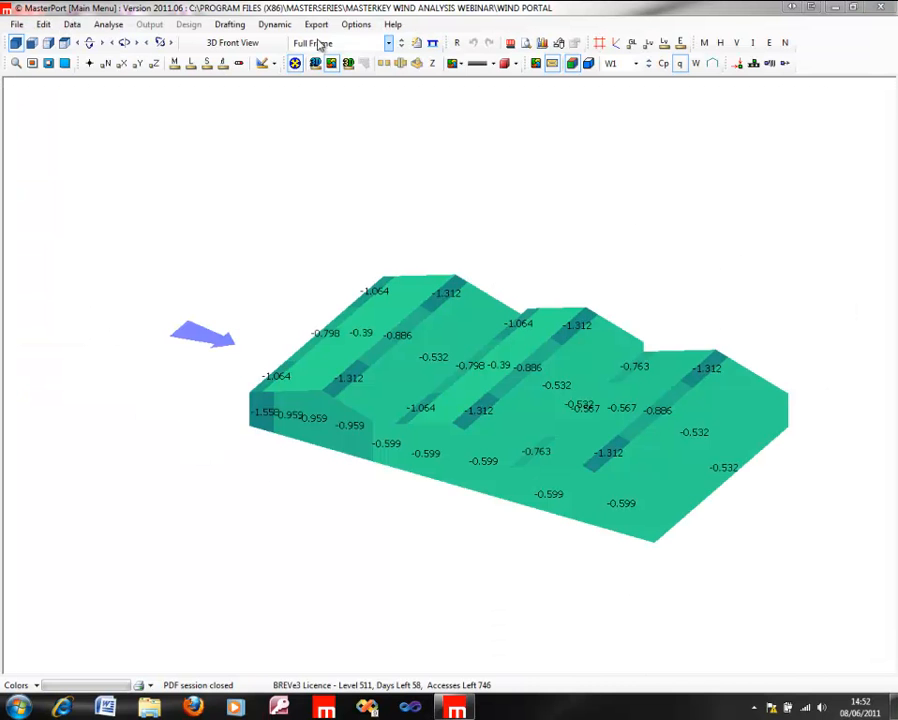
# Step: Open the portal's wind and snow data for editing, turn off MasterKey Wind loading q values and examine the manual q entries per wind direction
pyautogui.click(43, 25)
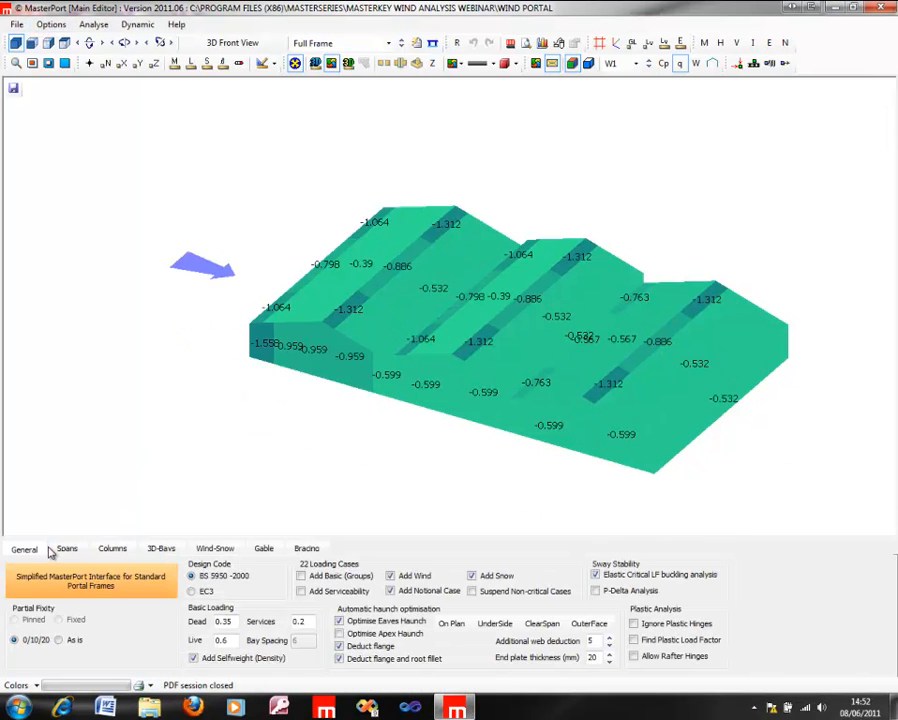
pyautogui.click(217, 549)
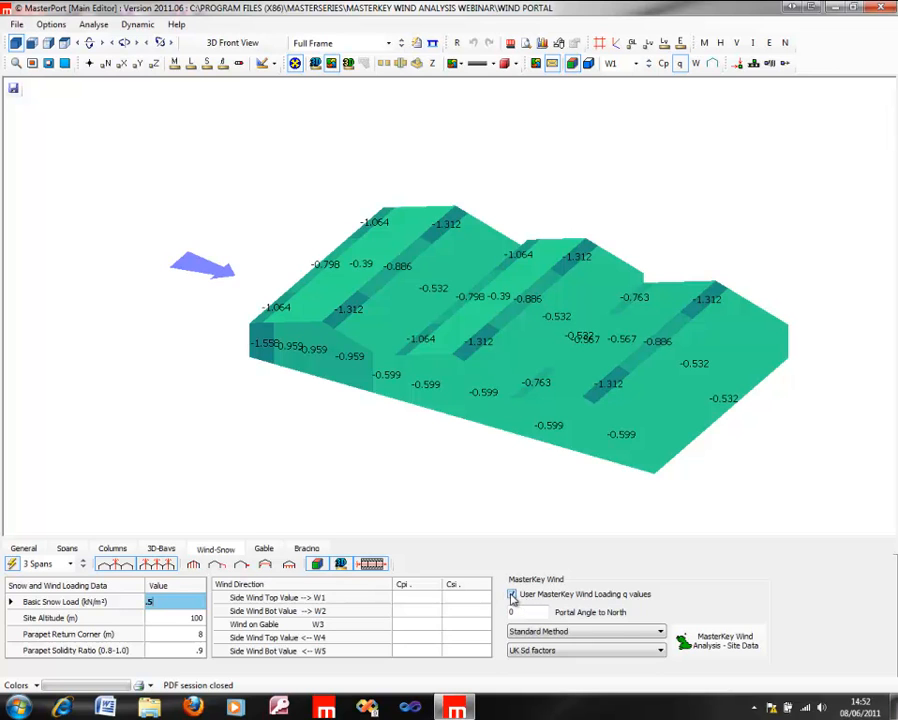
pyautogui.click(512, 596)
pyautogui.click(390, 597)
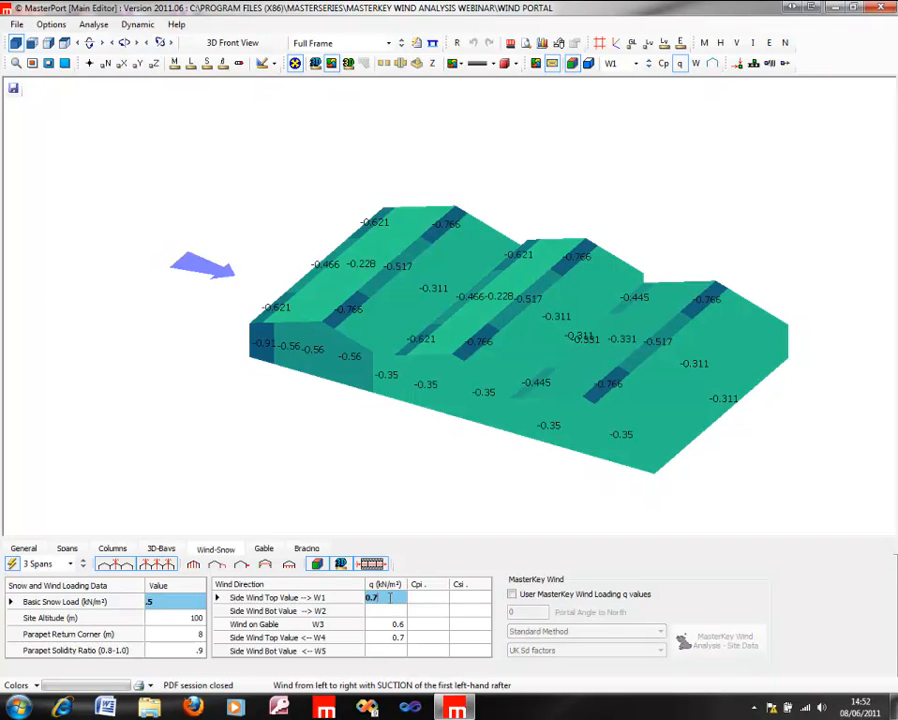
pyautogui.click(394, 610)
pyautogui.click(396, 624)
pyautogui.click(396, 637)
pyautogui.click(396, 622)
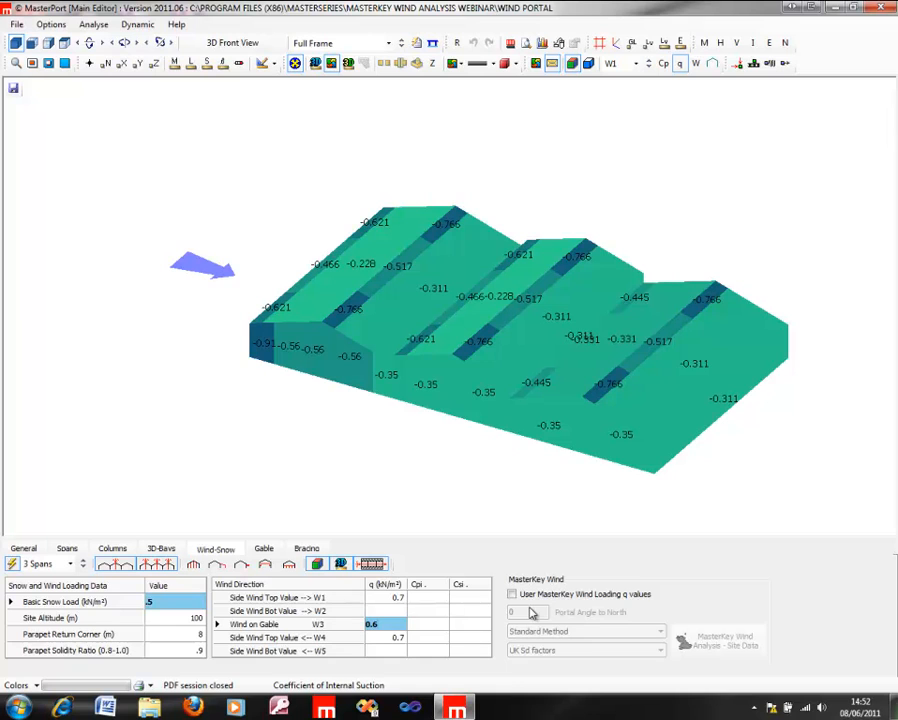
pyautogui.click(396, 597)
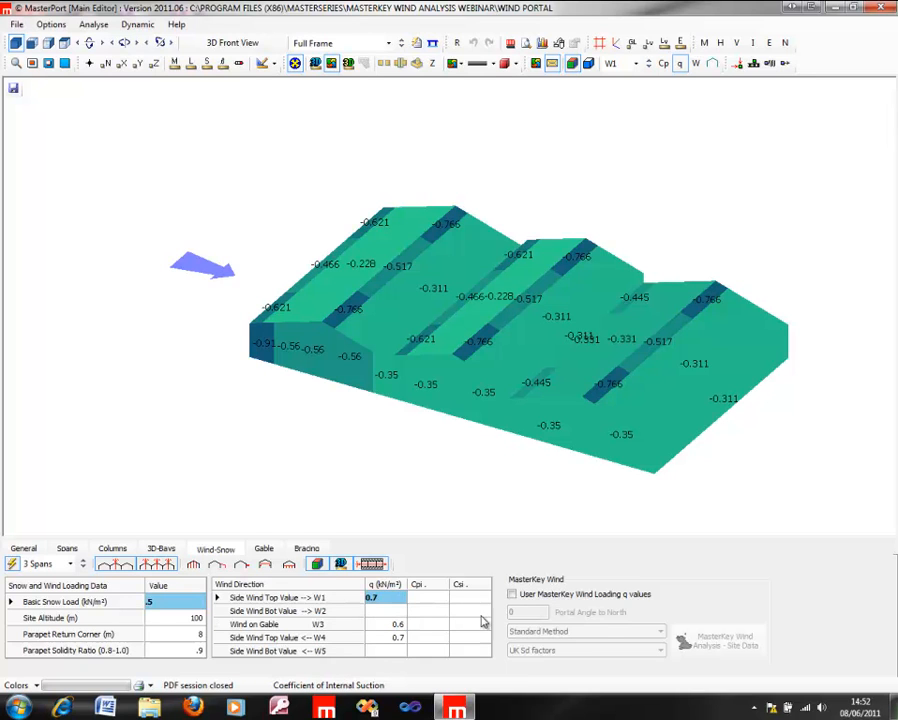
# Step: Turn on MasterKey Wind loading q values with a portal angle to north of 15 and the Directional Method
pyautogui.click(513, 595)
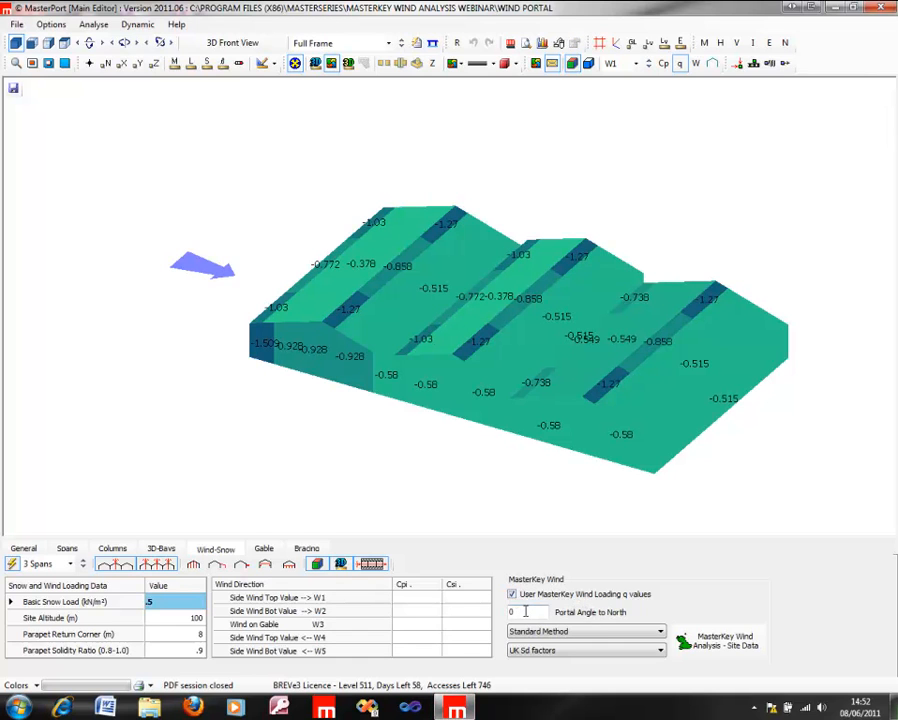
pyautogui.write('15')
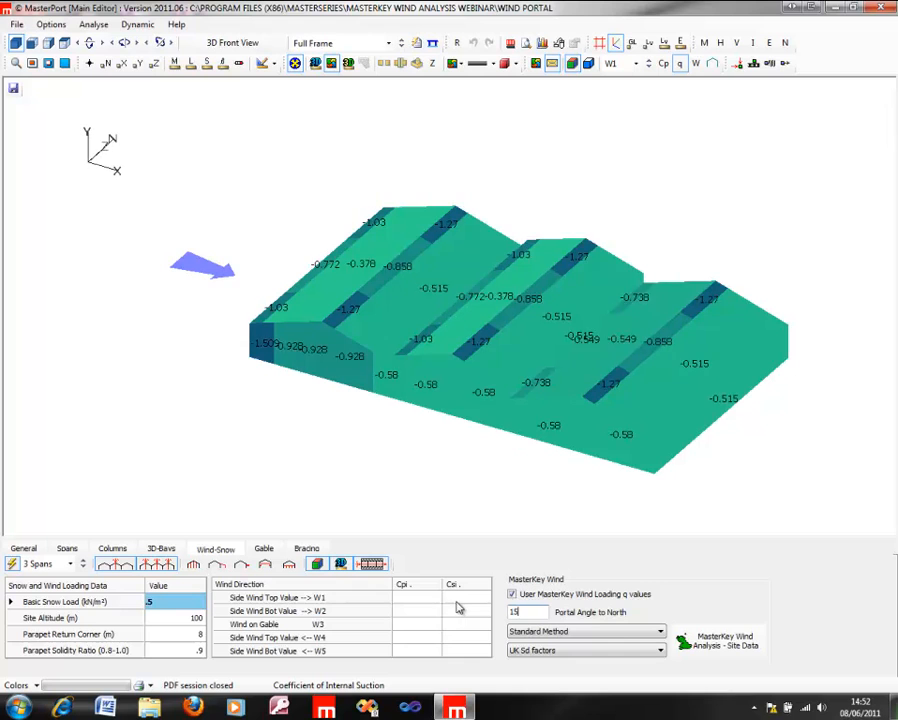
pyautogui.click(621, 631)
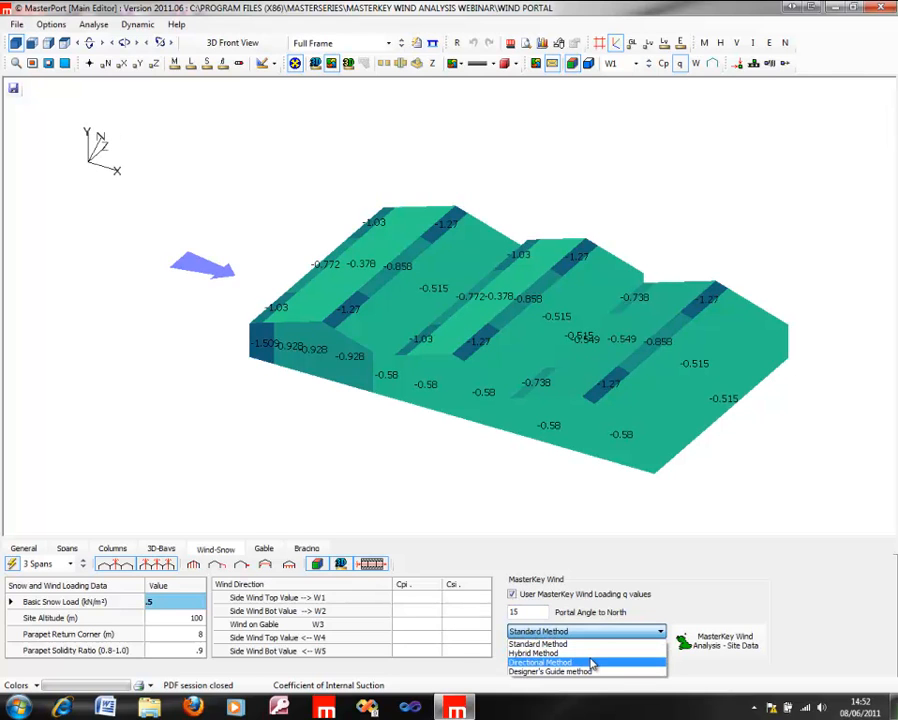
pyautogui.click(591, 663)
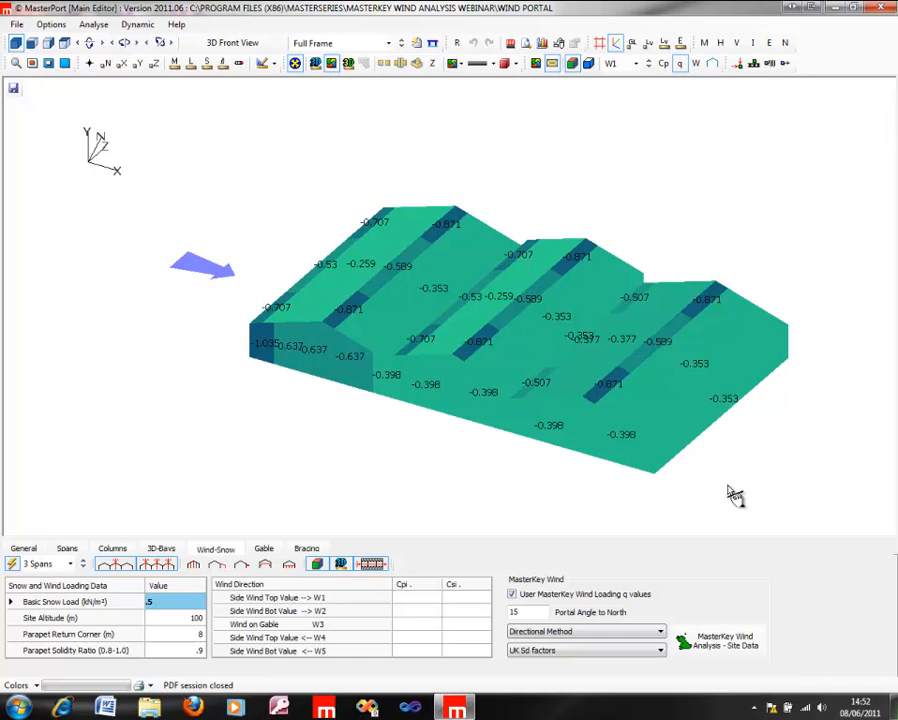
# Step: View the MasterKey Wind Analysis site data for the portal, return to MasterPort, and close the portal editor without saving
pyautogui.click(733, 647)
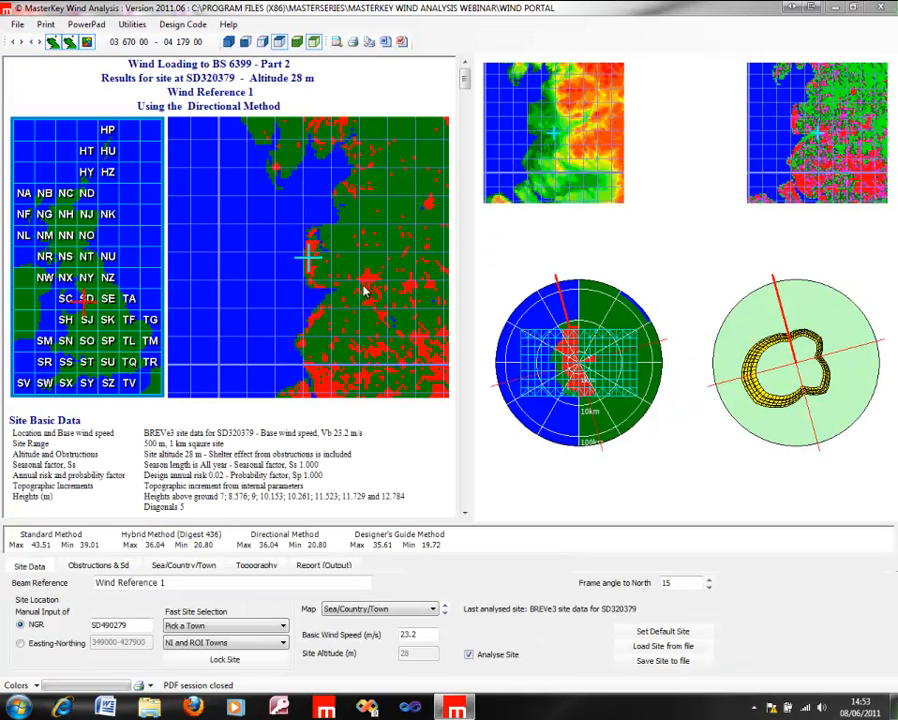
pyautogui.click(884, 8)
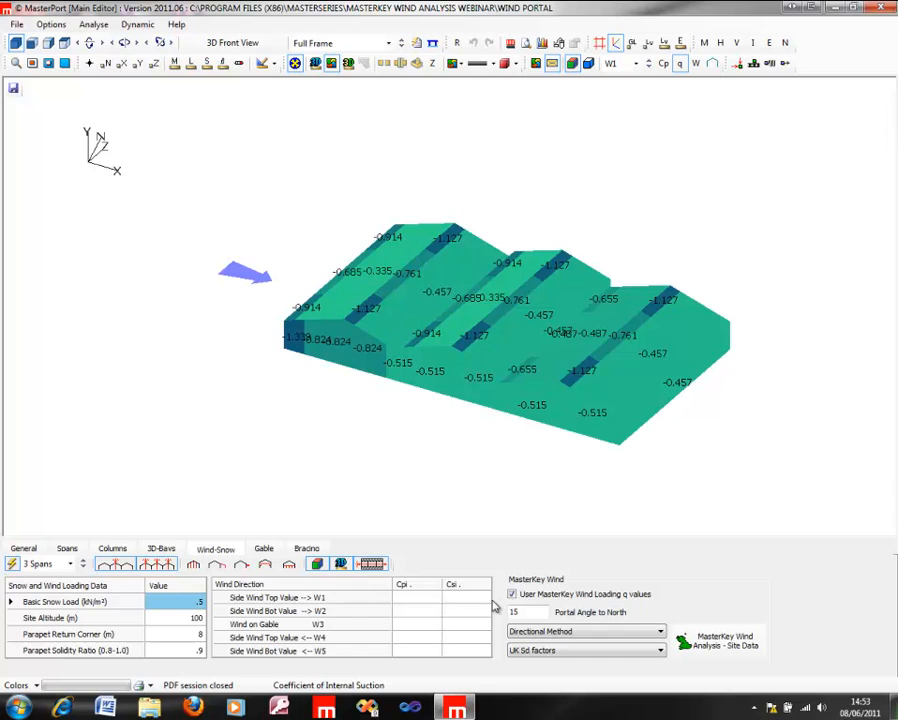
pyautogui.click(880, 7)
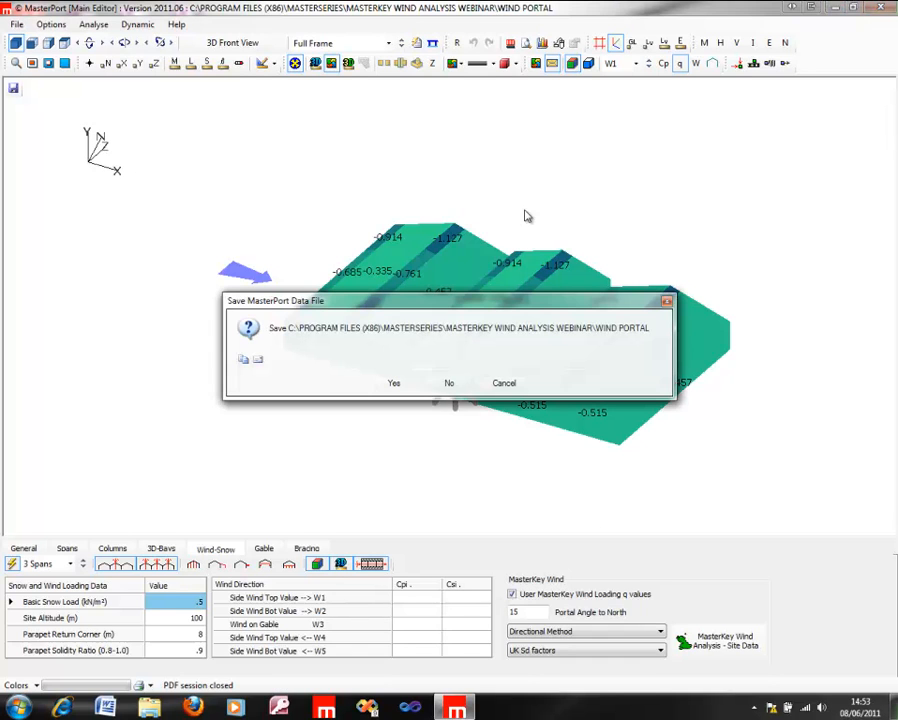
pyautogui.click(446, 383)
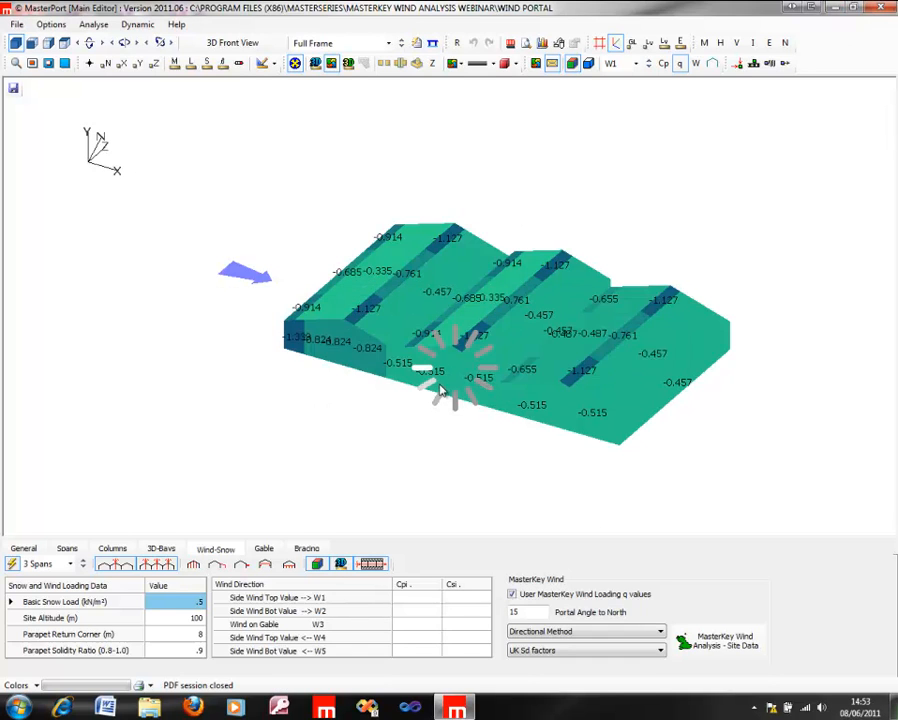